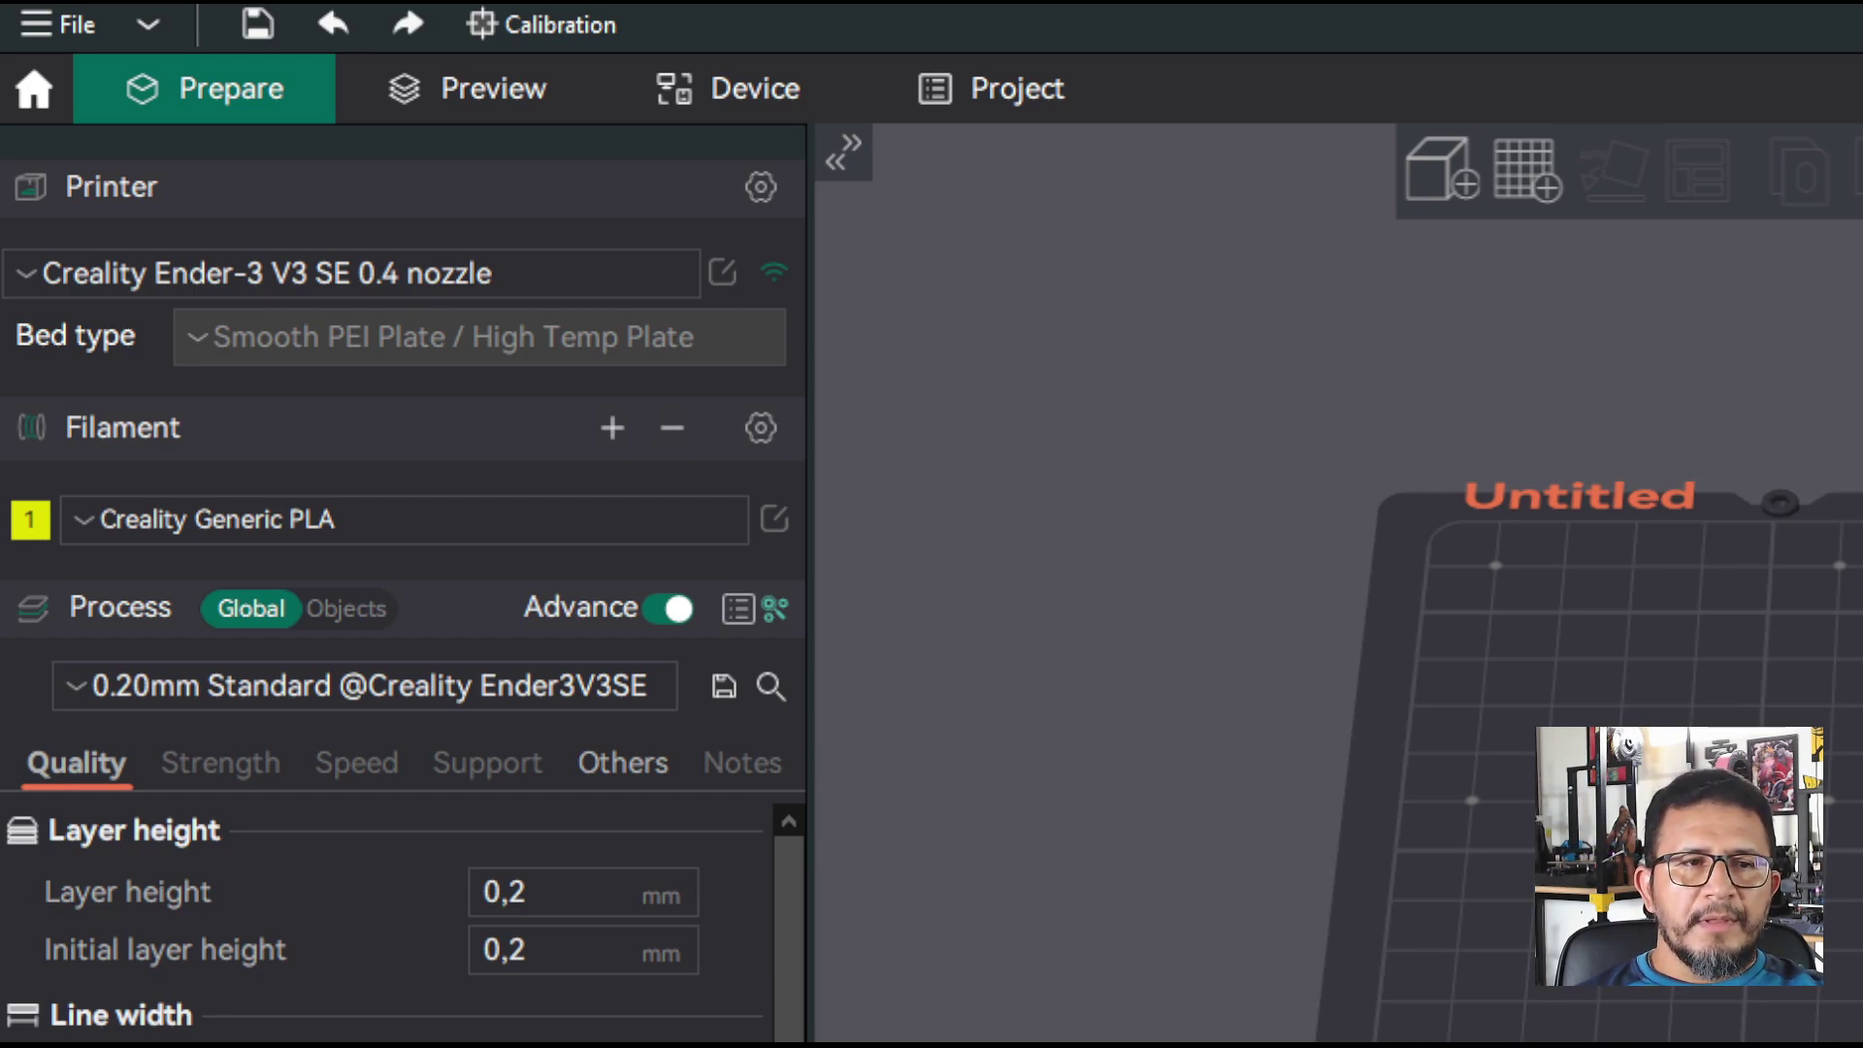
pyautogui.click(556, 270)
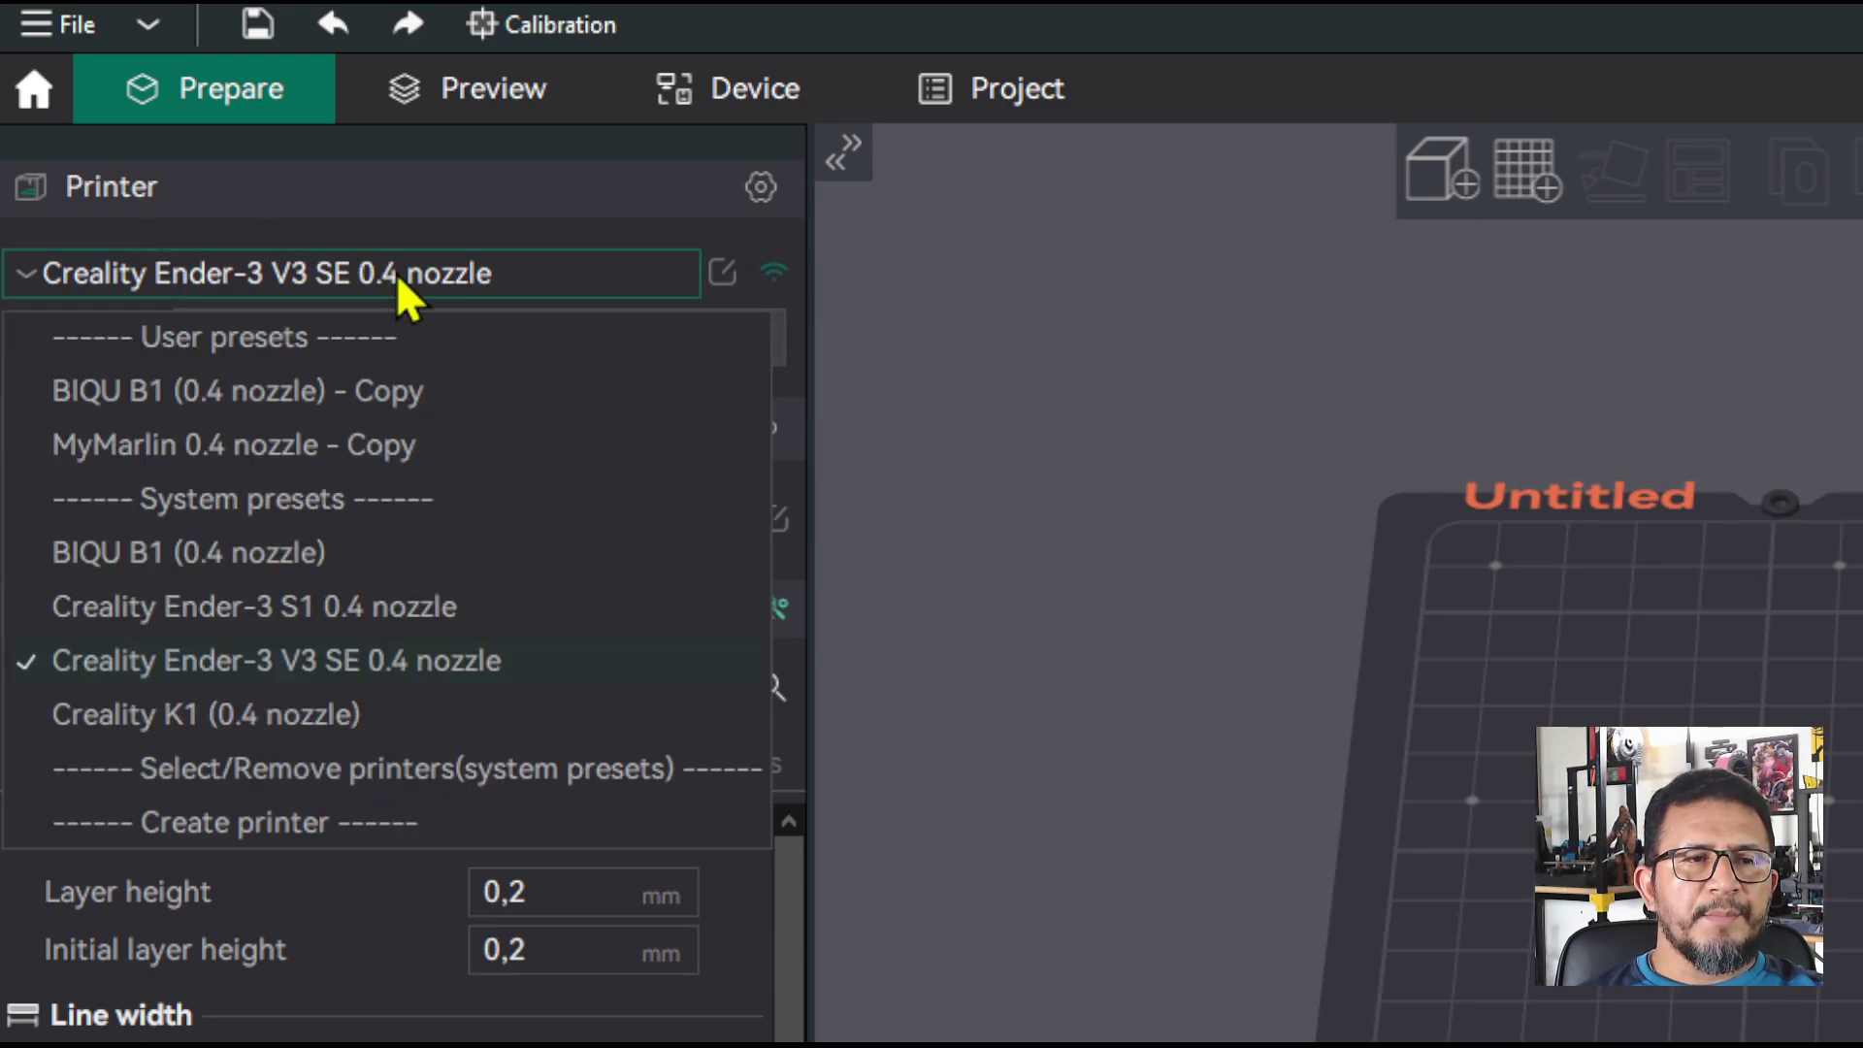
pyautogui.click(429, 269)
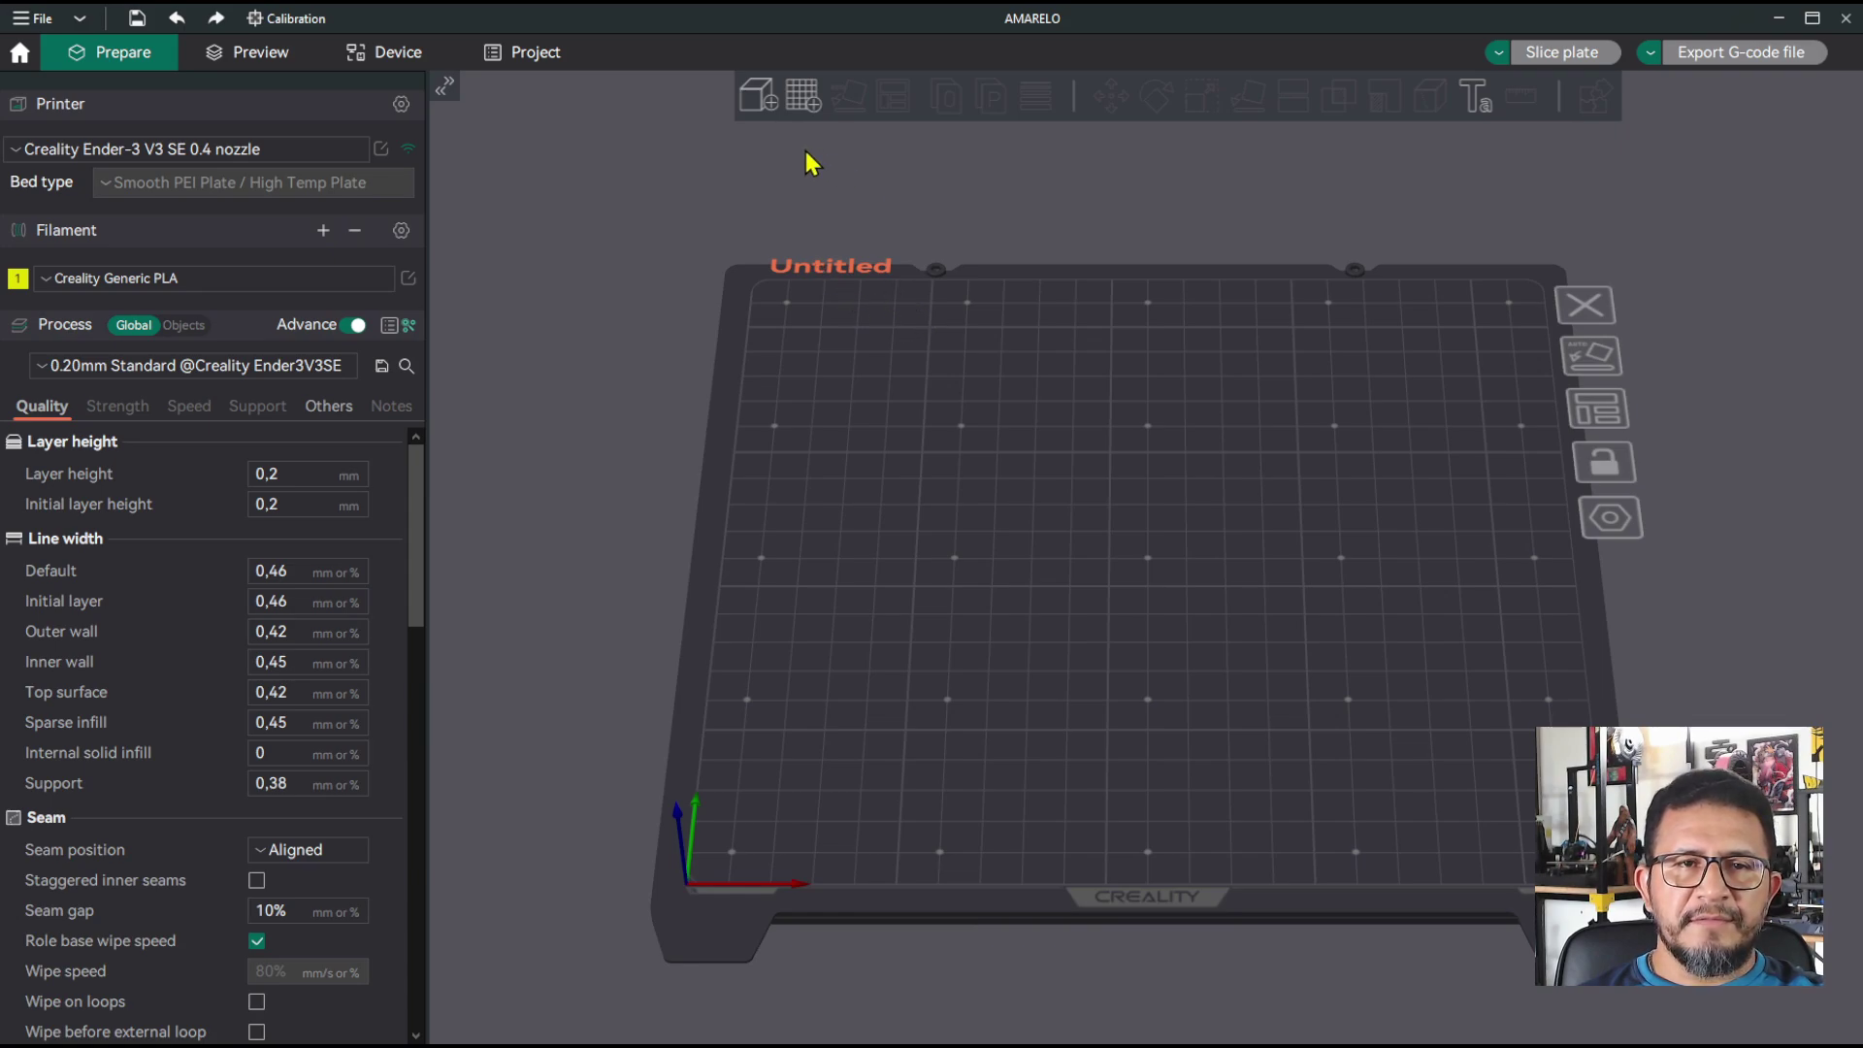
# Step: Import the seven colour-named STL files, AMARELO.stl through VERDE.stl, from the TROCA DE COR folder as a single object with multiple parts
pyautogui.click(758, 98)
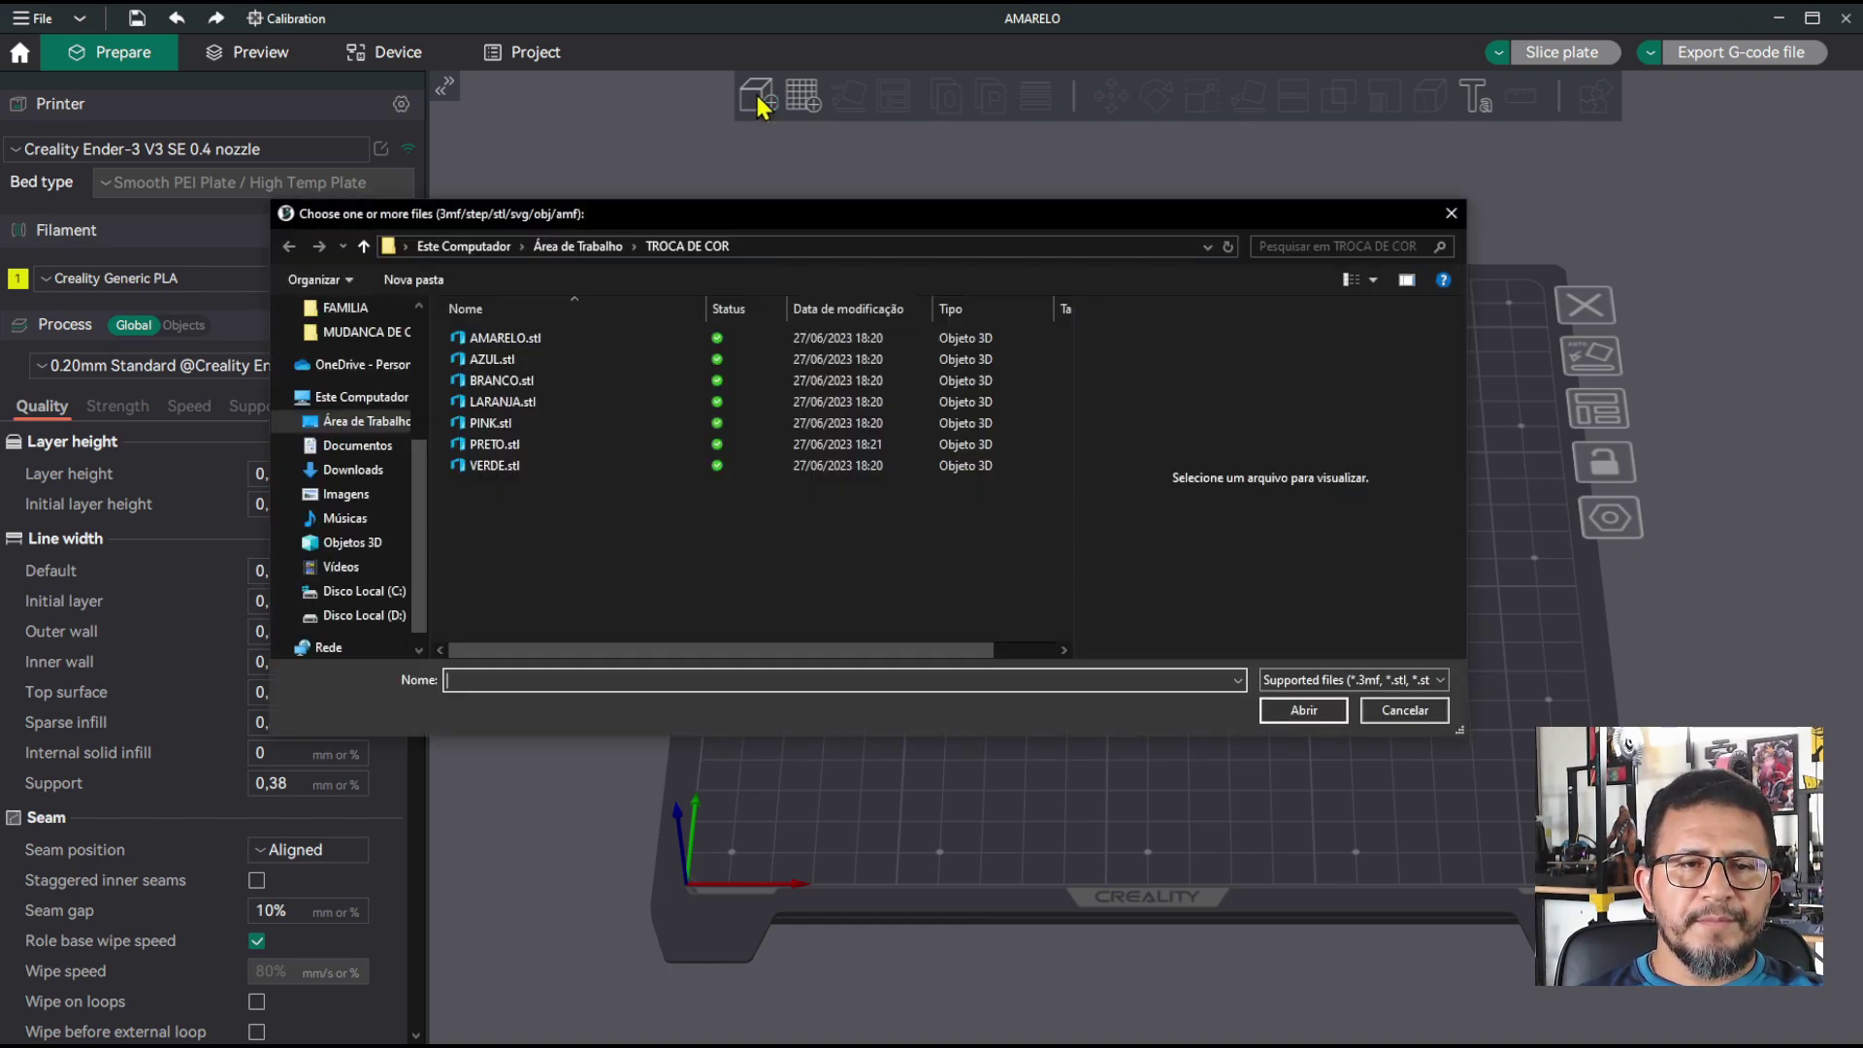
pyautogui.click(505, 347)
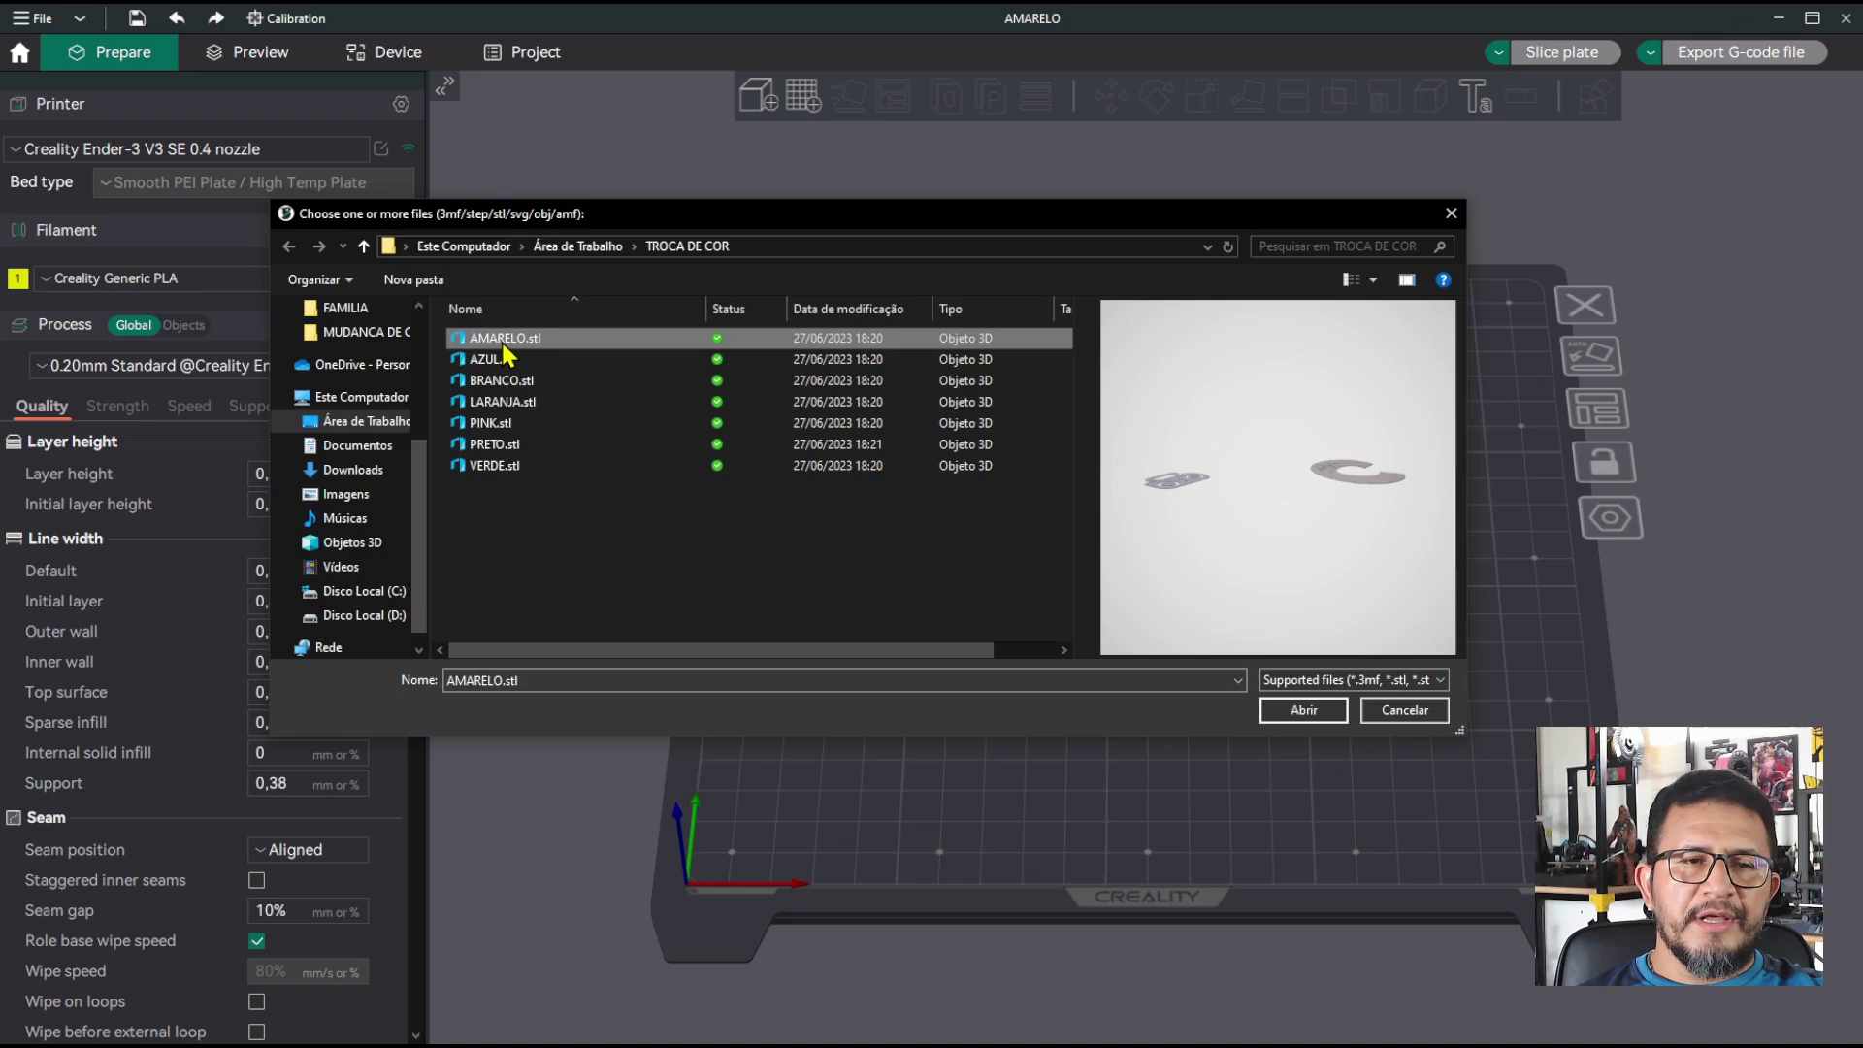
pyautogui.keyDown('shift'); pyautogui.click(503, 467); pyautogui.keyUp('shift')
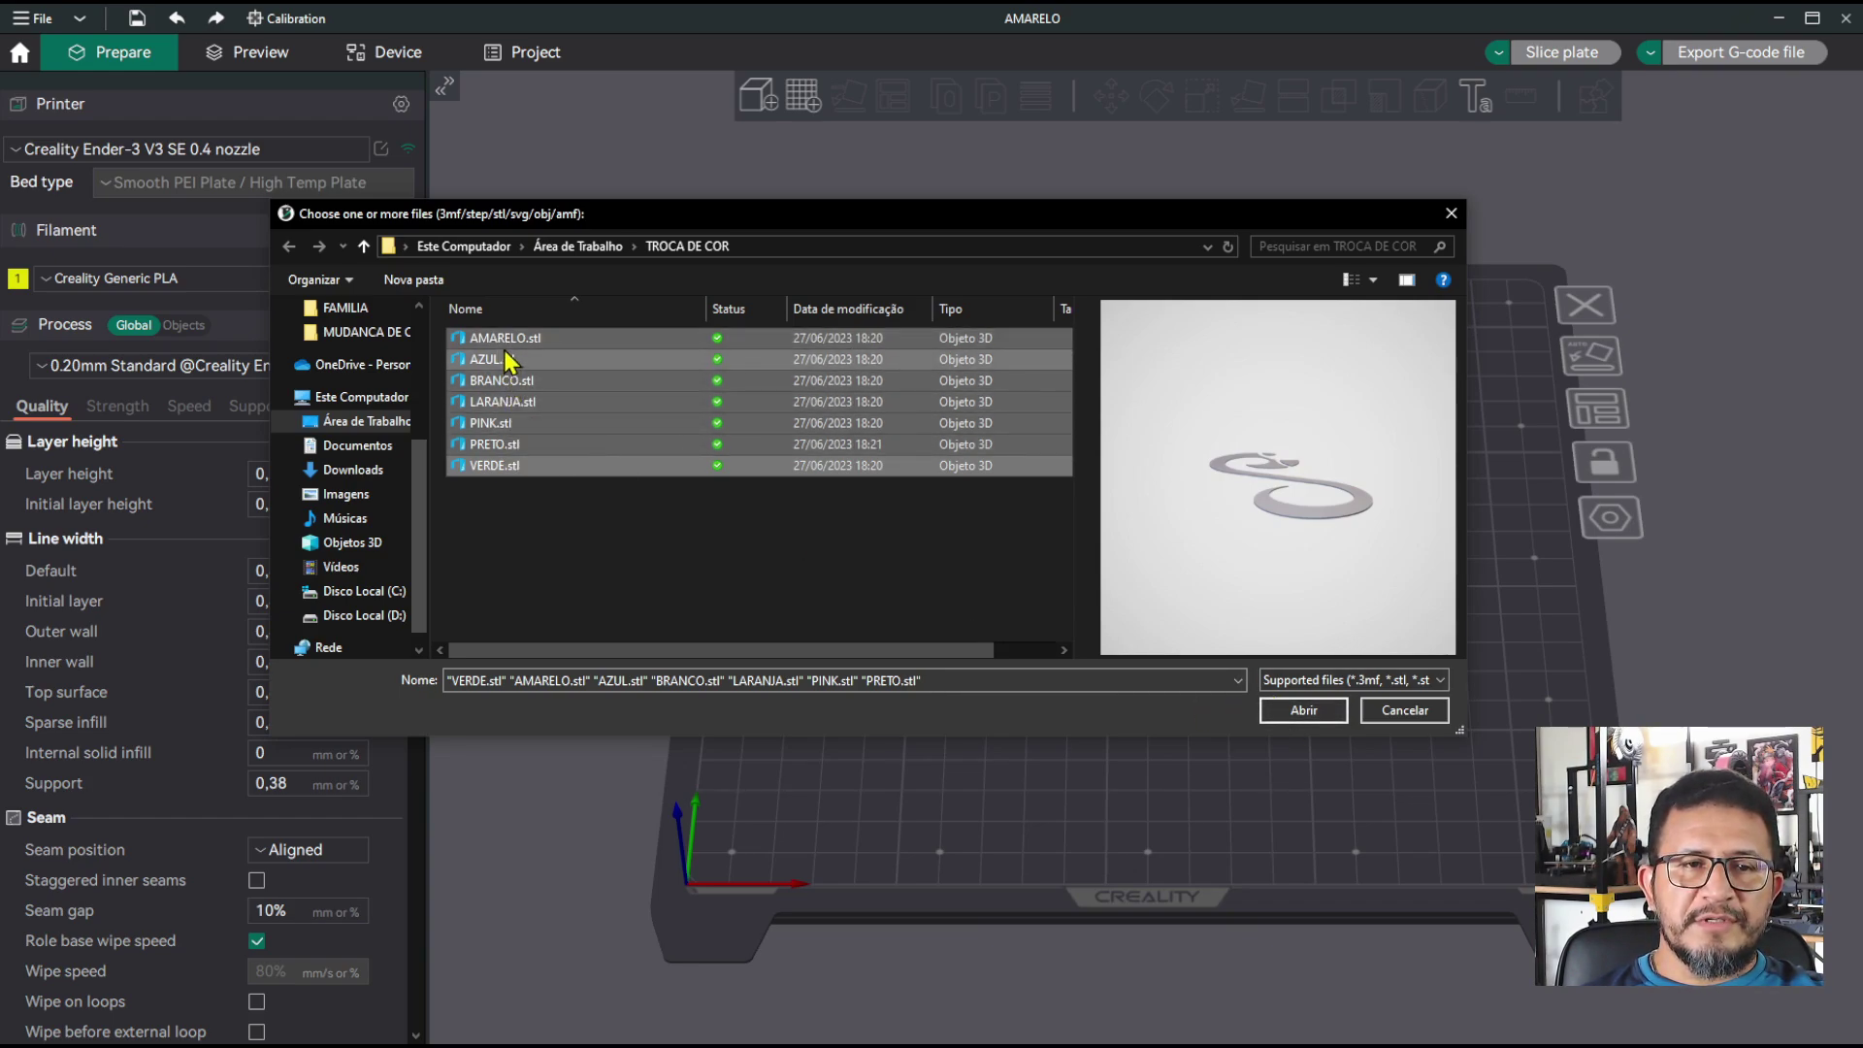
pyautogui.click(1303, 714)
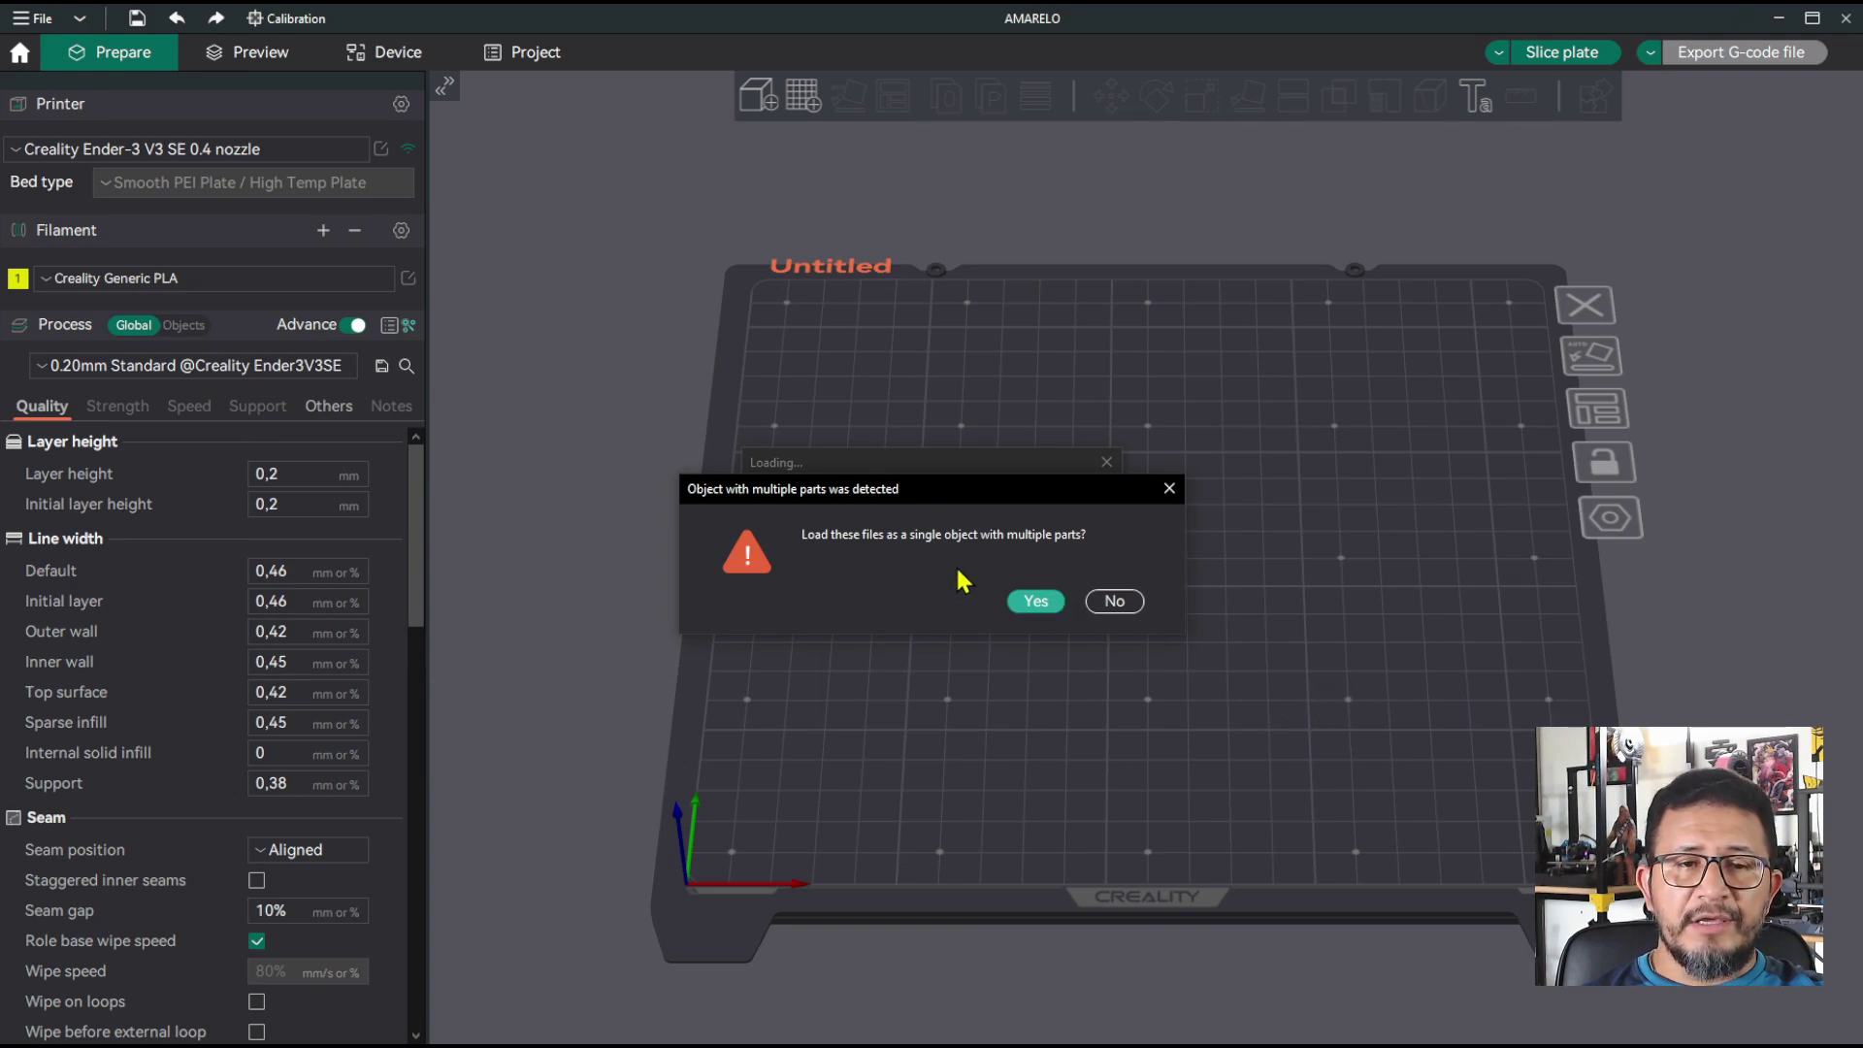
pyautogui.moveTo(960, 499); pyautogui.dragTo(960, 449)
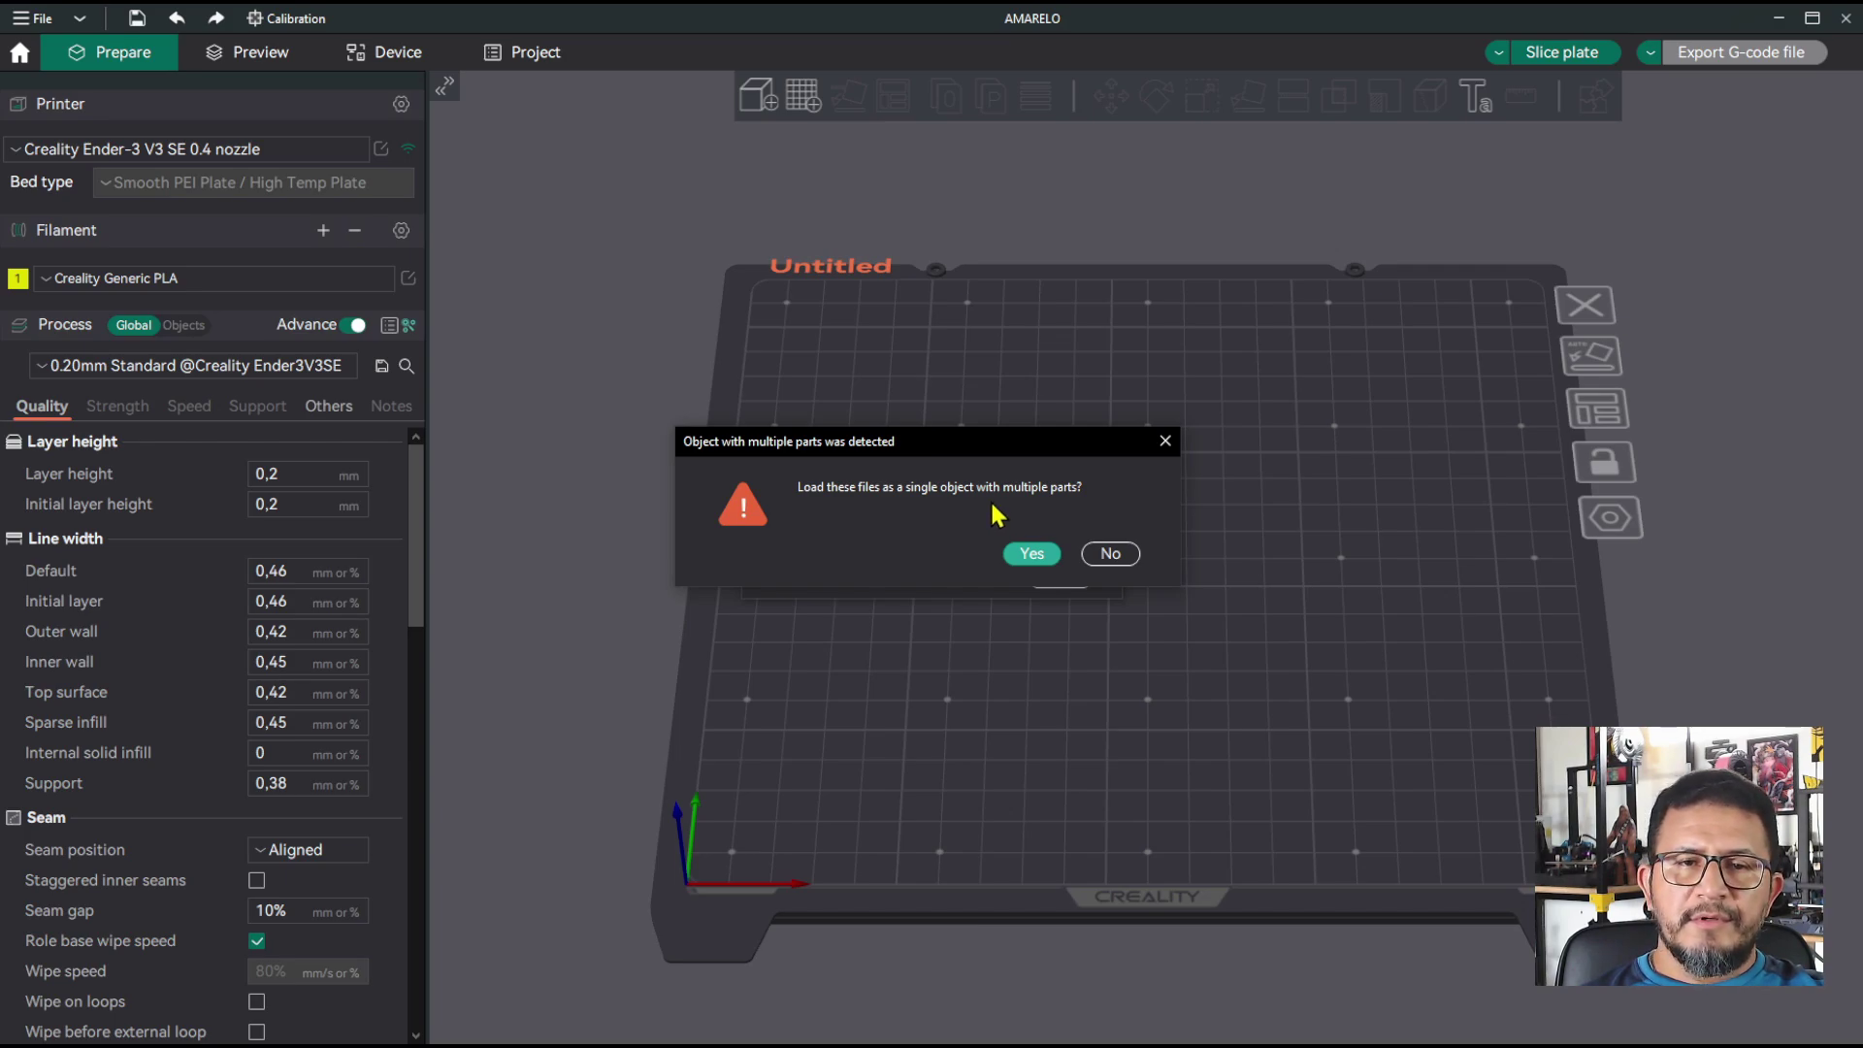
pyautogui.click(1033, 559)
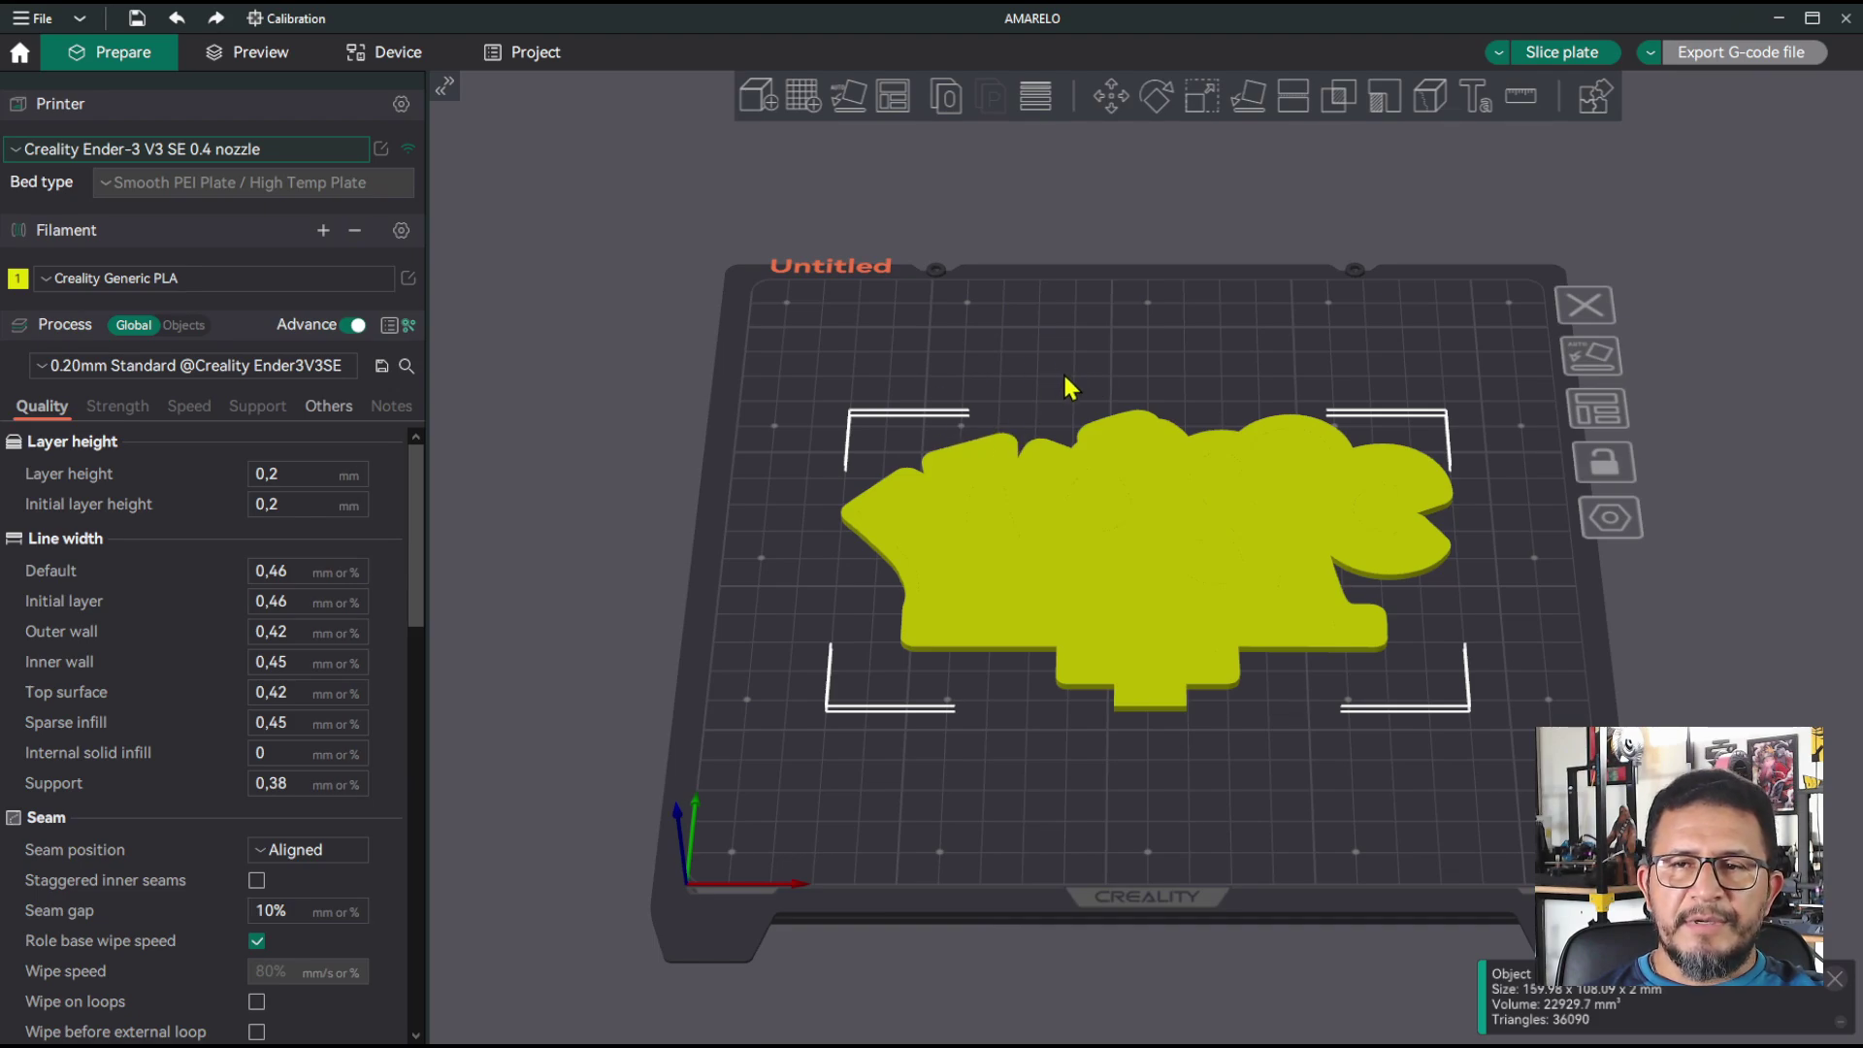
pyautogui.moveTo(1158, 389); pyautogui.dragTo(1057, 362, button='right')
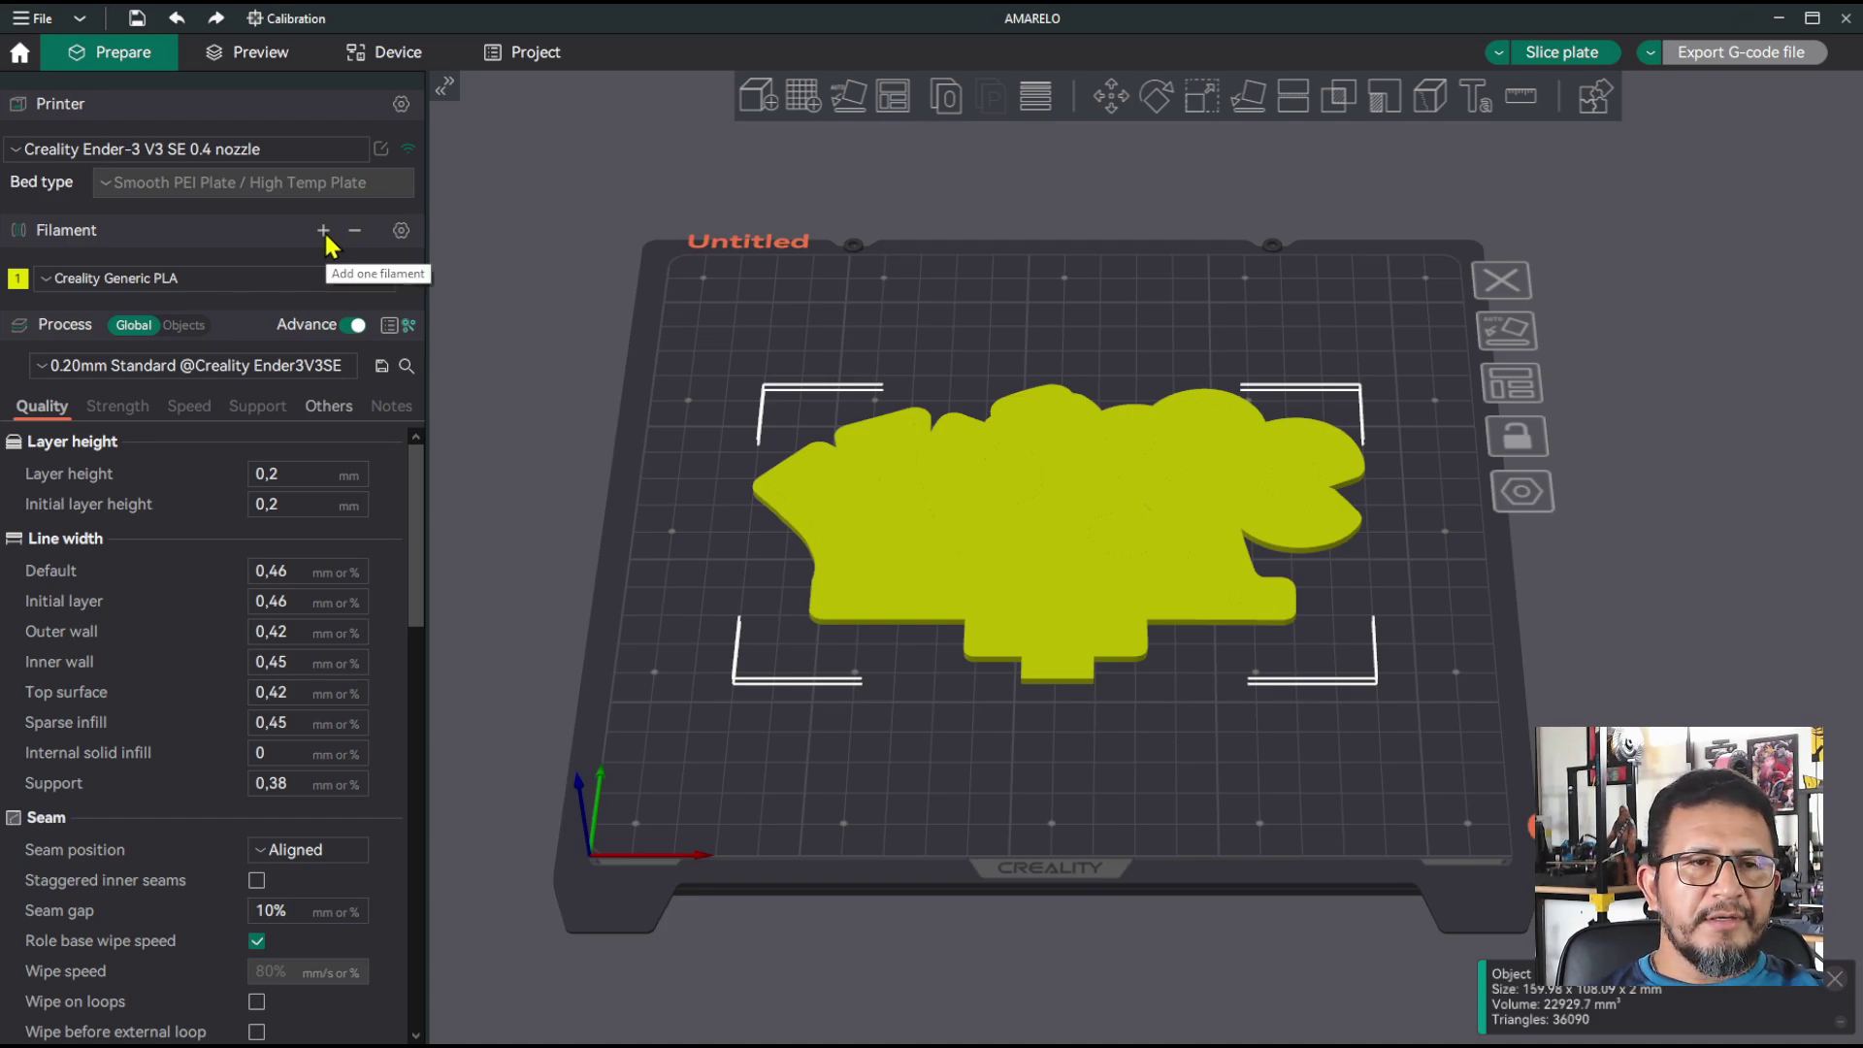
# Step: Keep Creality Generic PLA as the first filament and add six more filaments, making seven in total
pyautogui.click(171, 282)
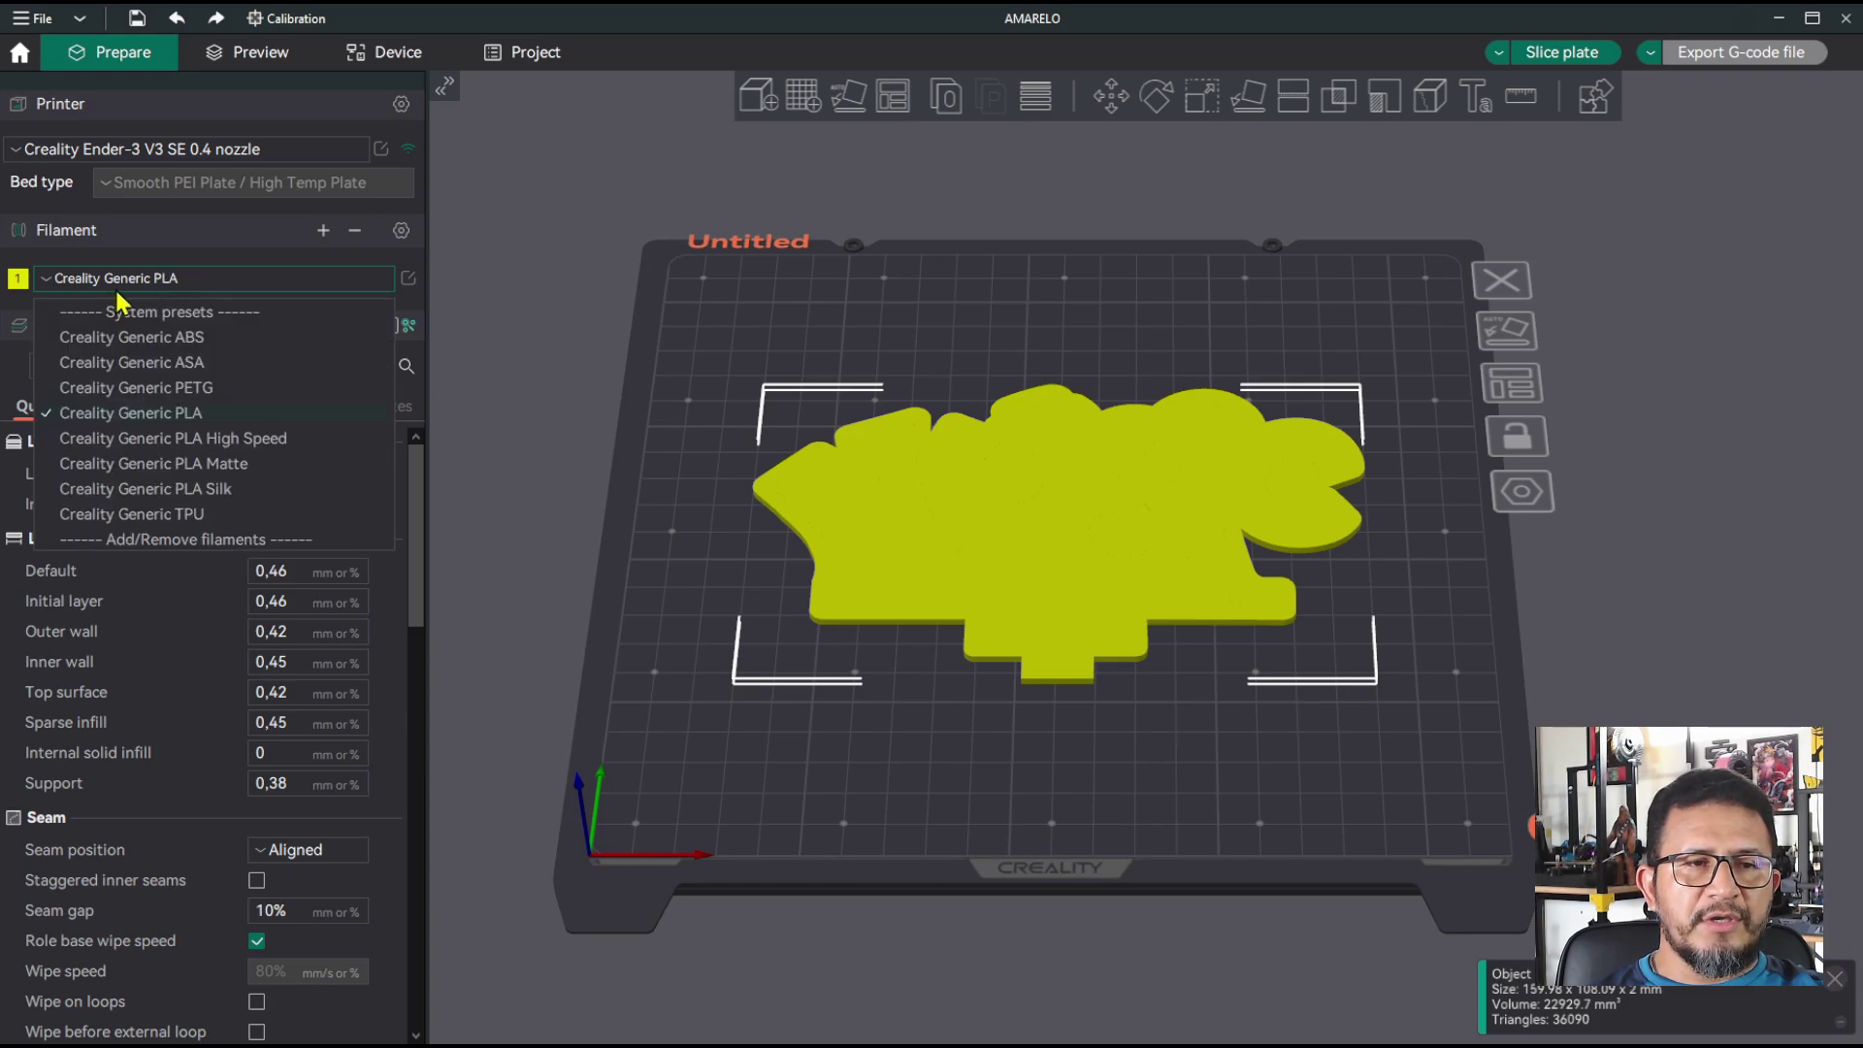
pyautogui.click(163, 417)
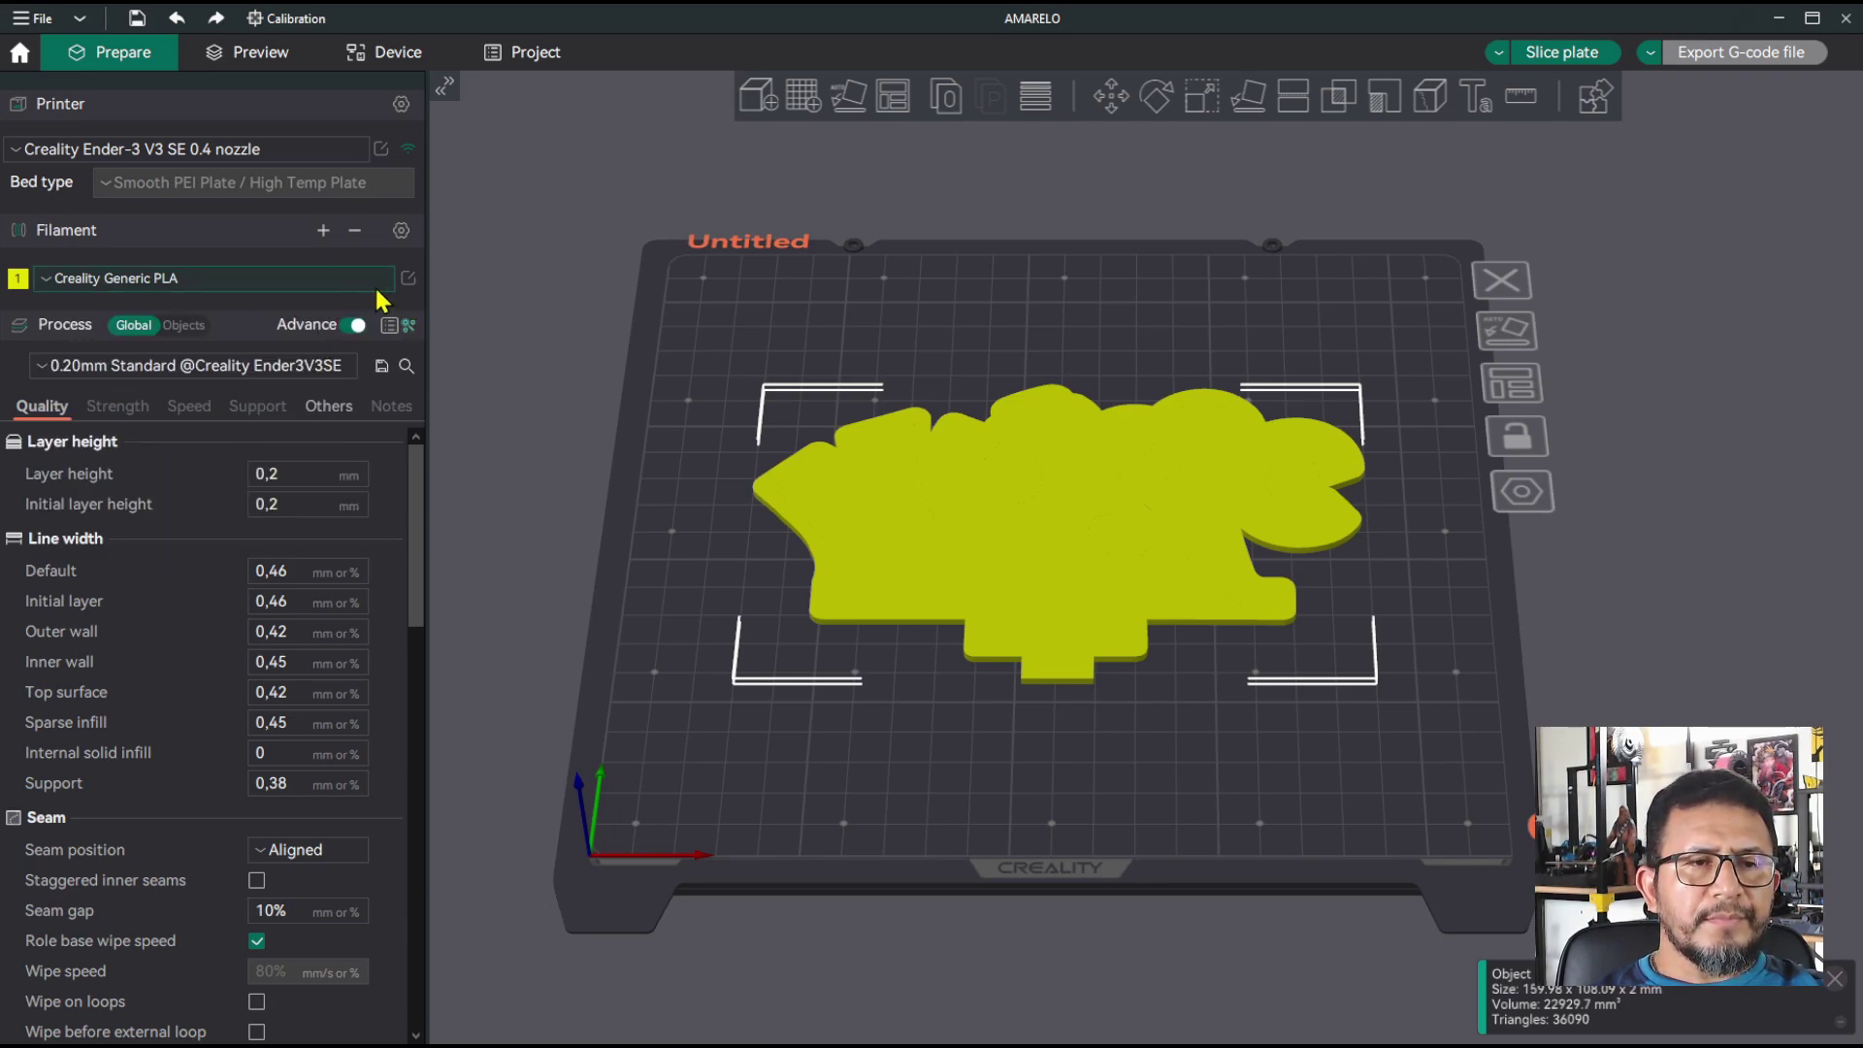
pyautogui.click(310, 228)
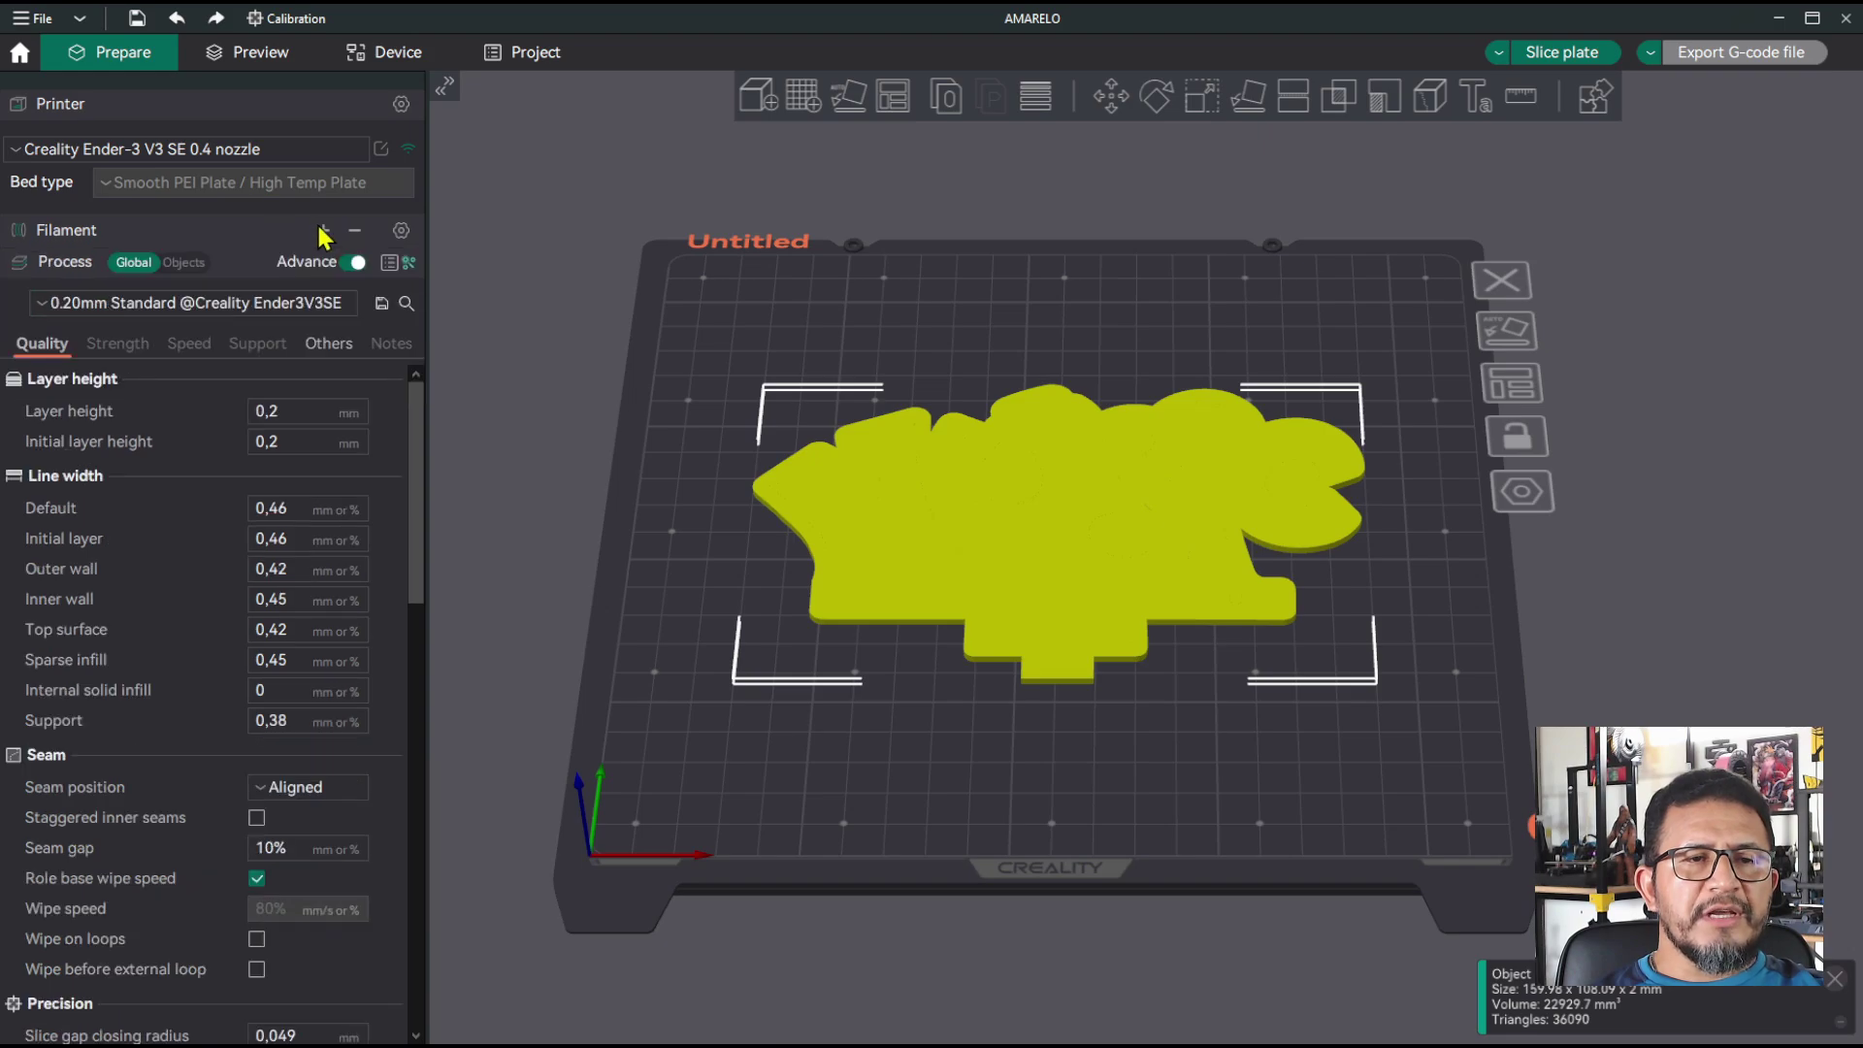
pyautogui.click(269, 226)
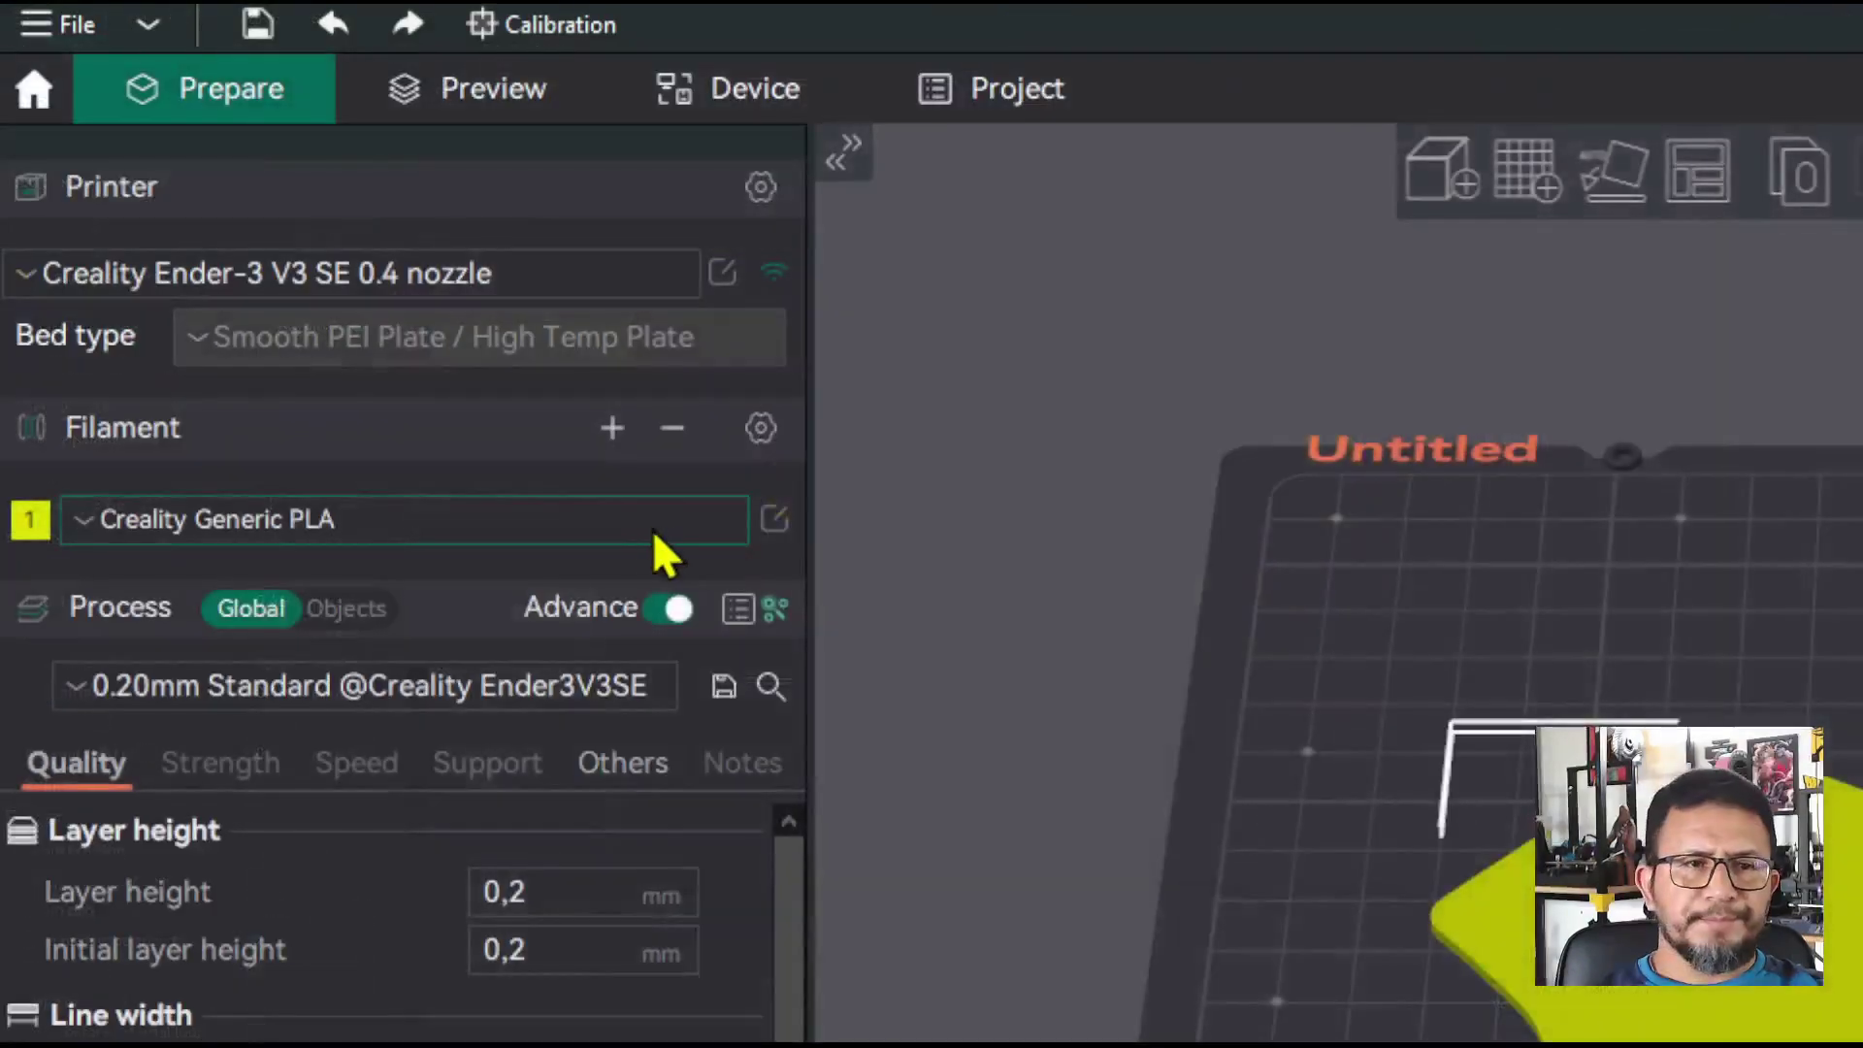
pyautogui.click(613, 427)
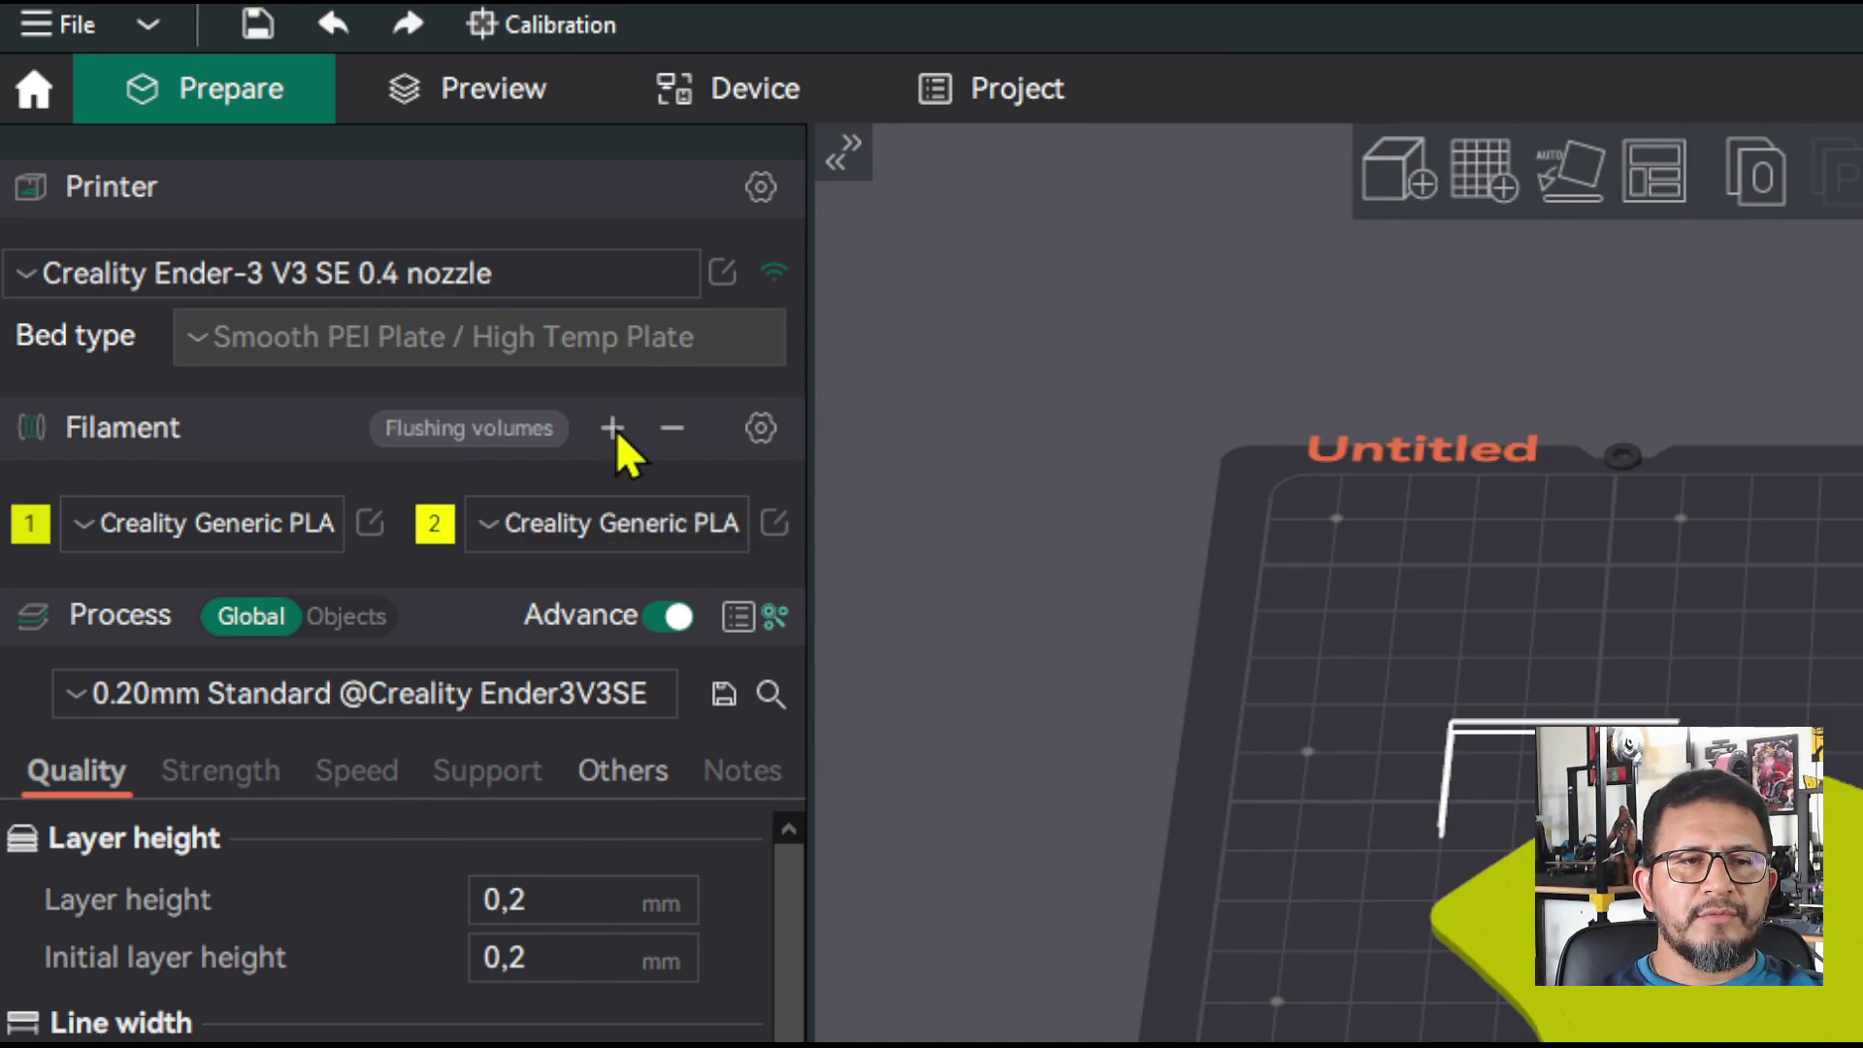
pyautogui.click(614, 427)
pyautogui.click(613, 428)
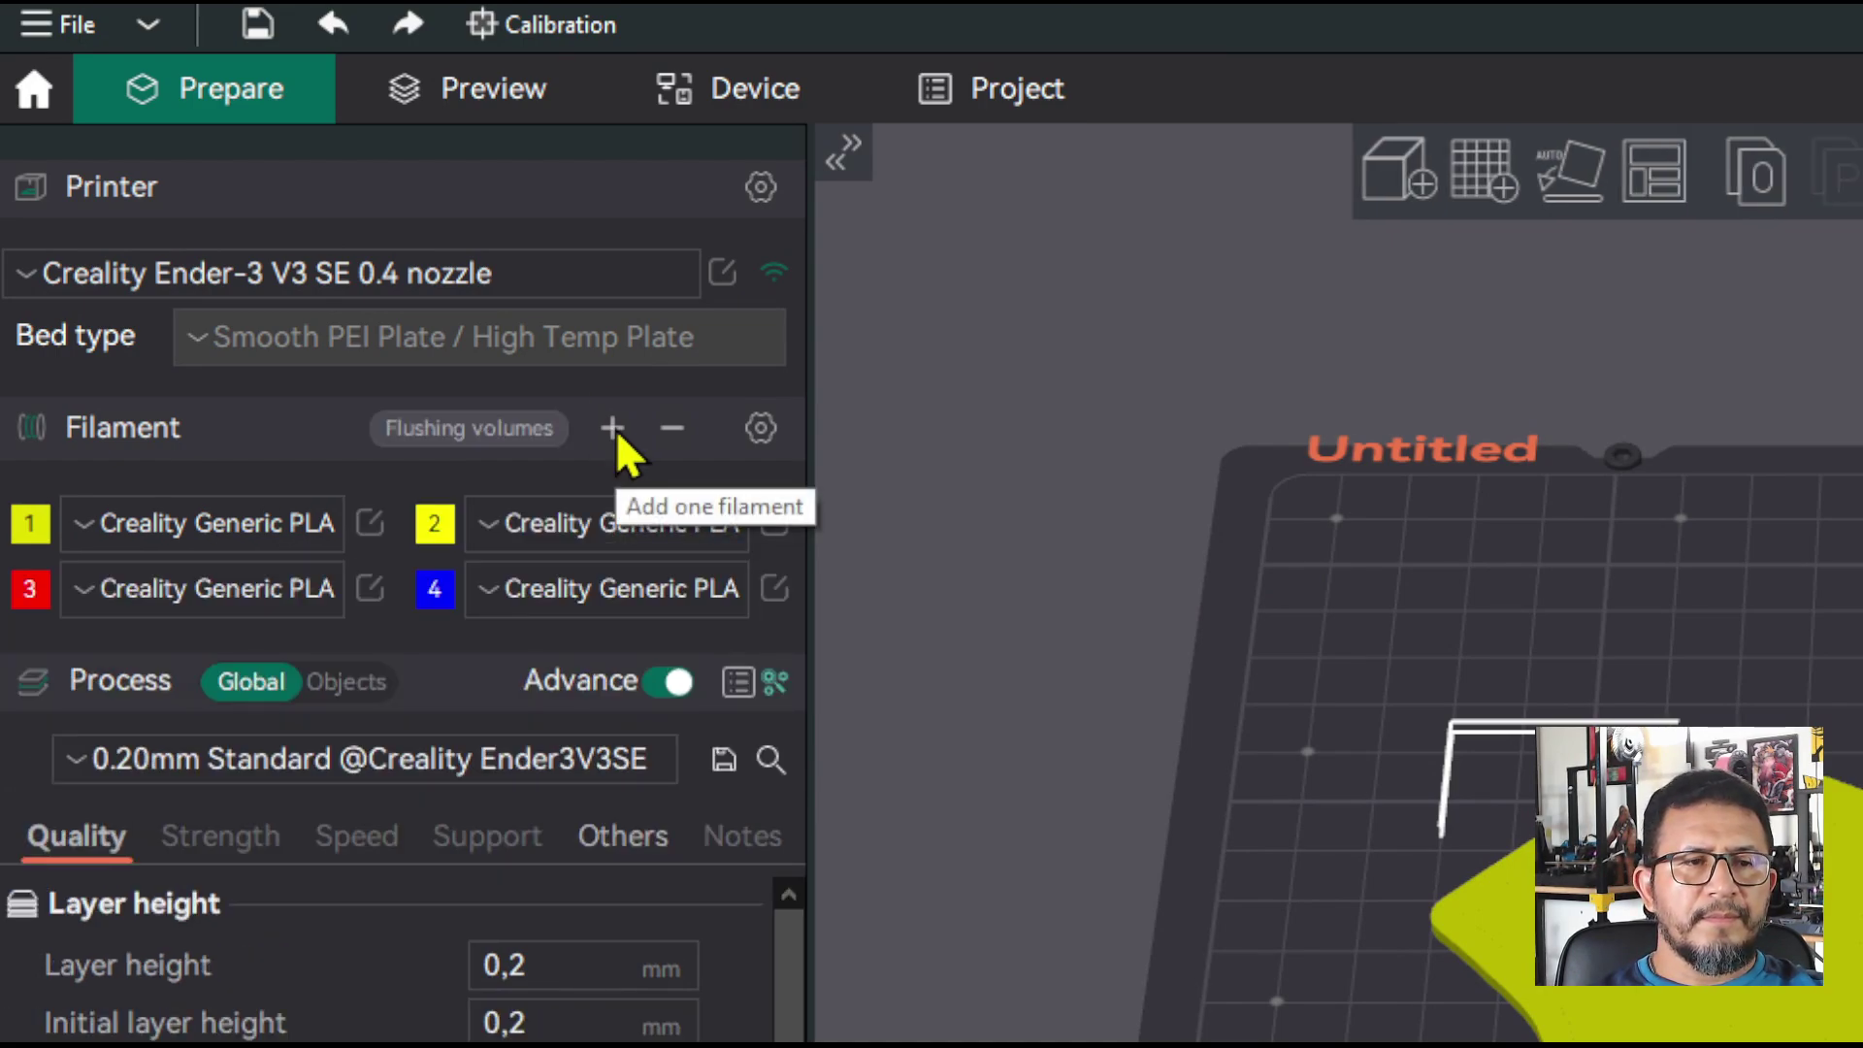
pyautogui.click(613, 427)
pyautogui.click(613, 427)
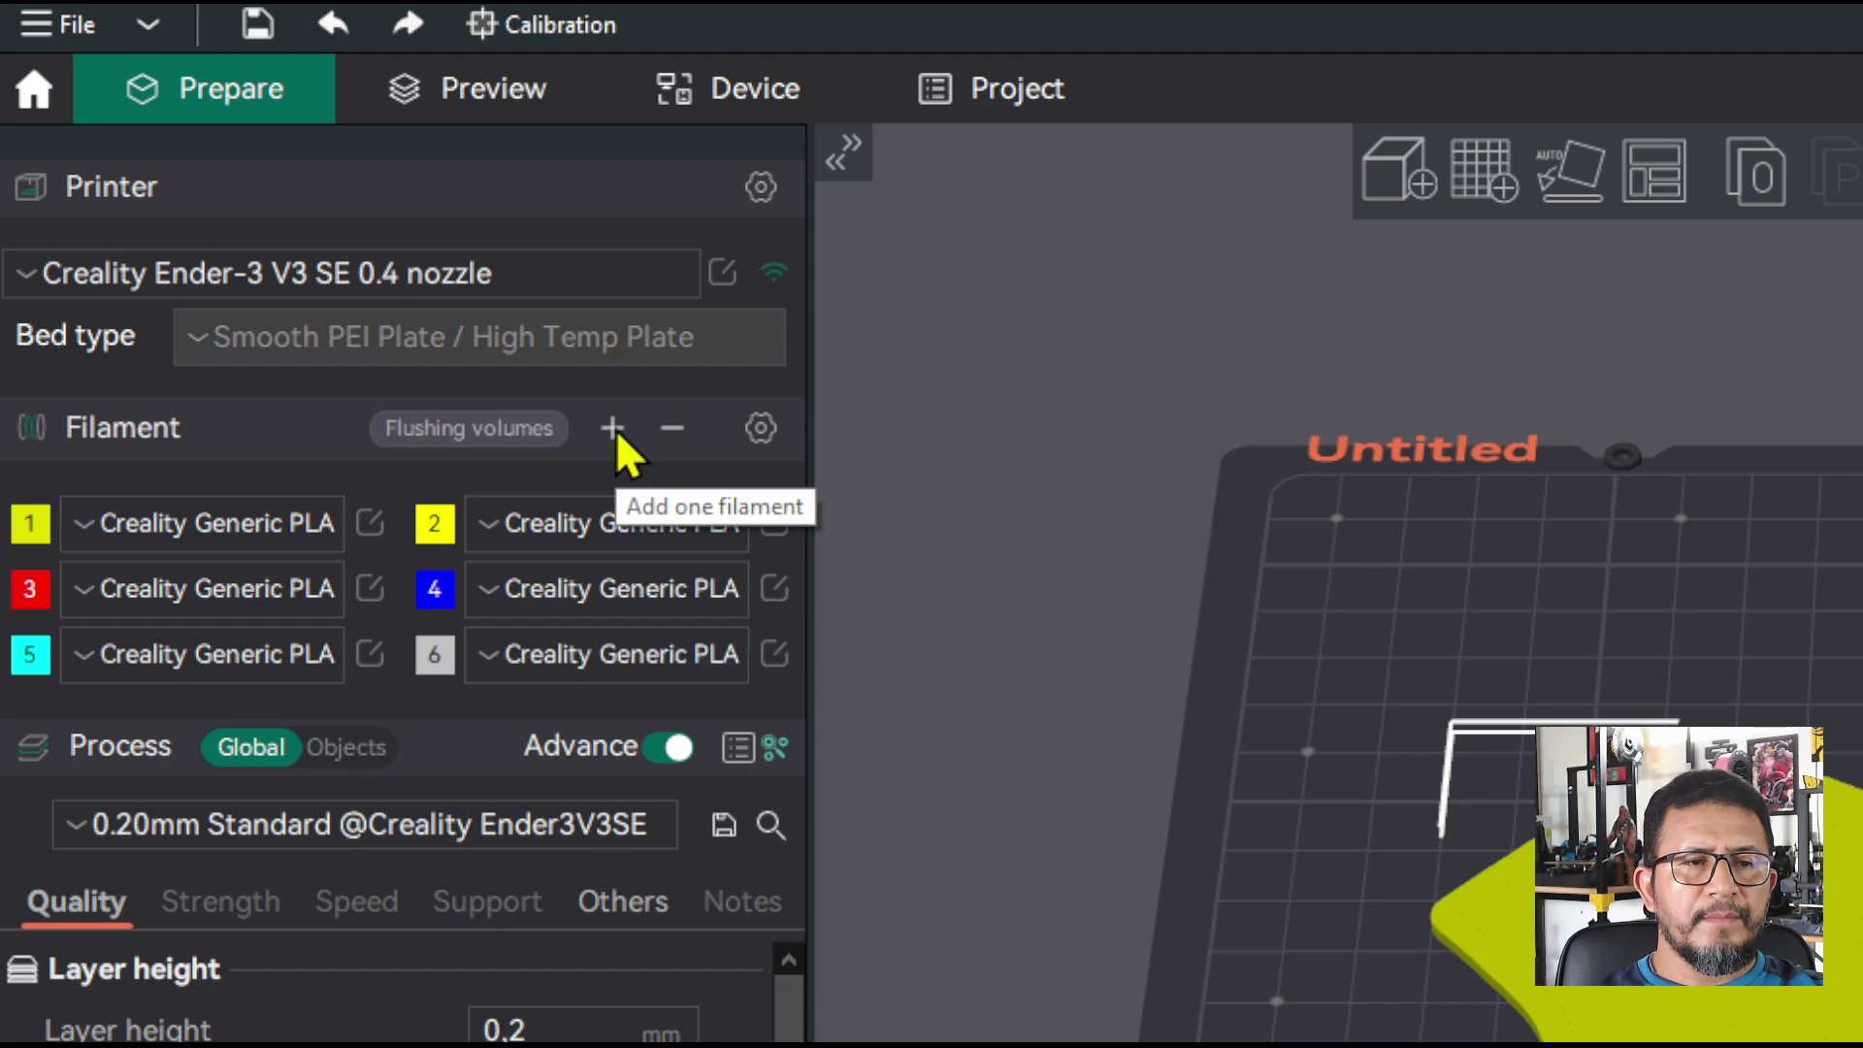
pyautogui.click(614, 427)
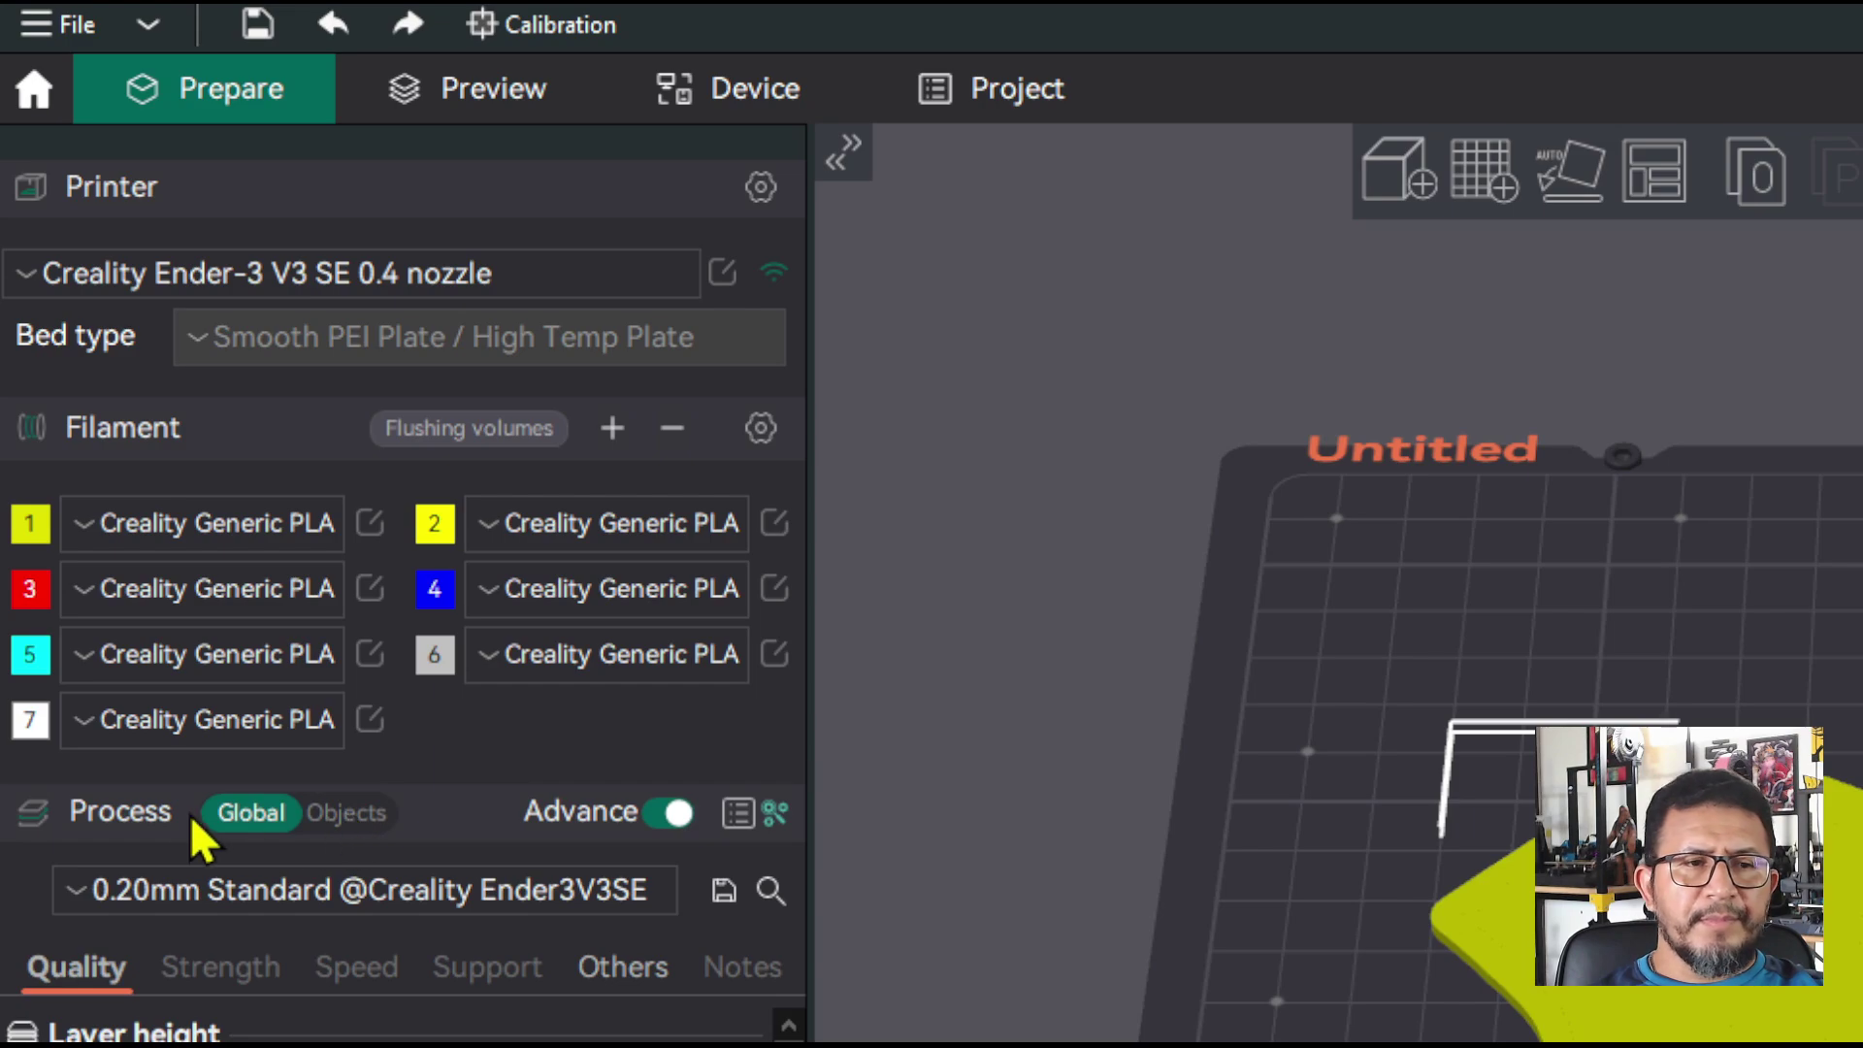
# Step: Show the per-object process list with the imported parts and set filament 2's colour to blue
pyautogui.click(344, 814)
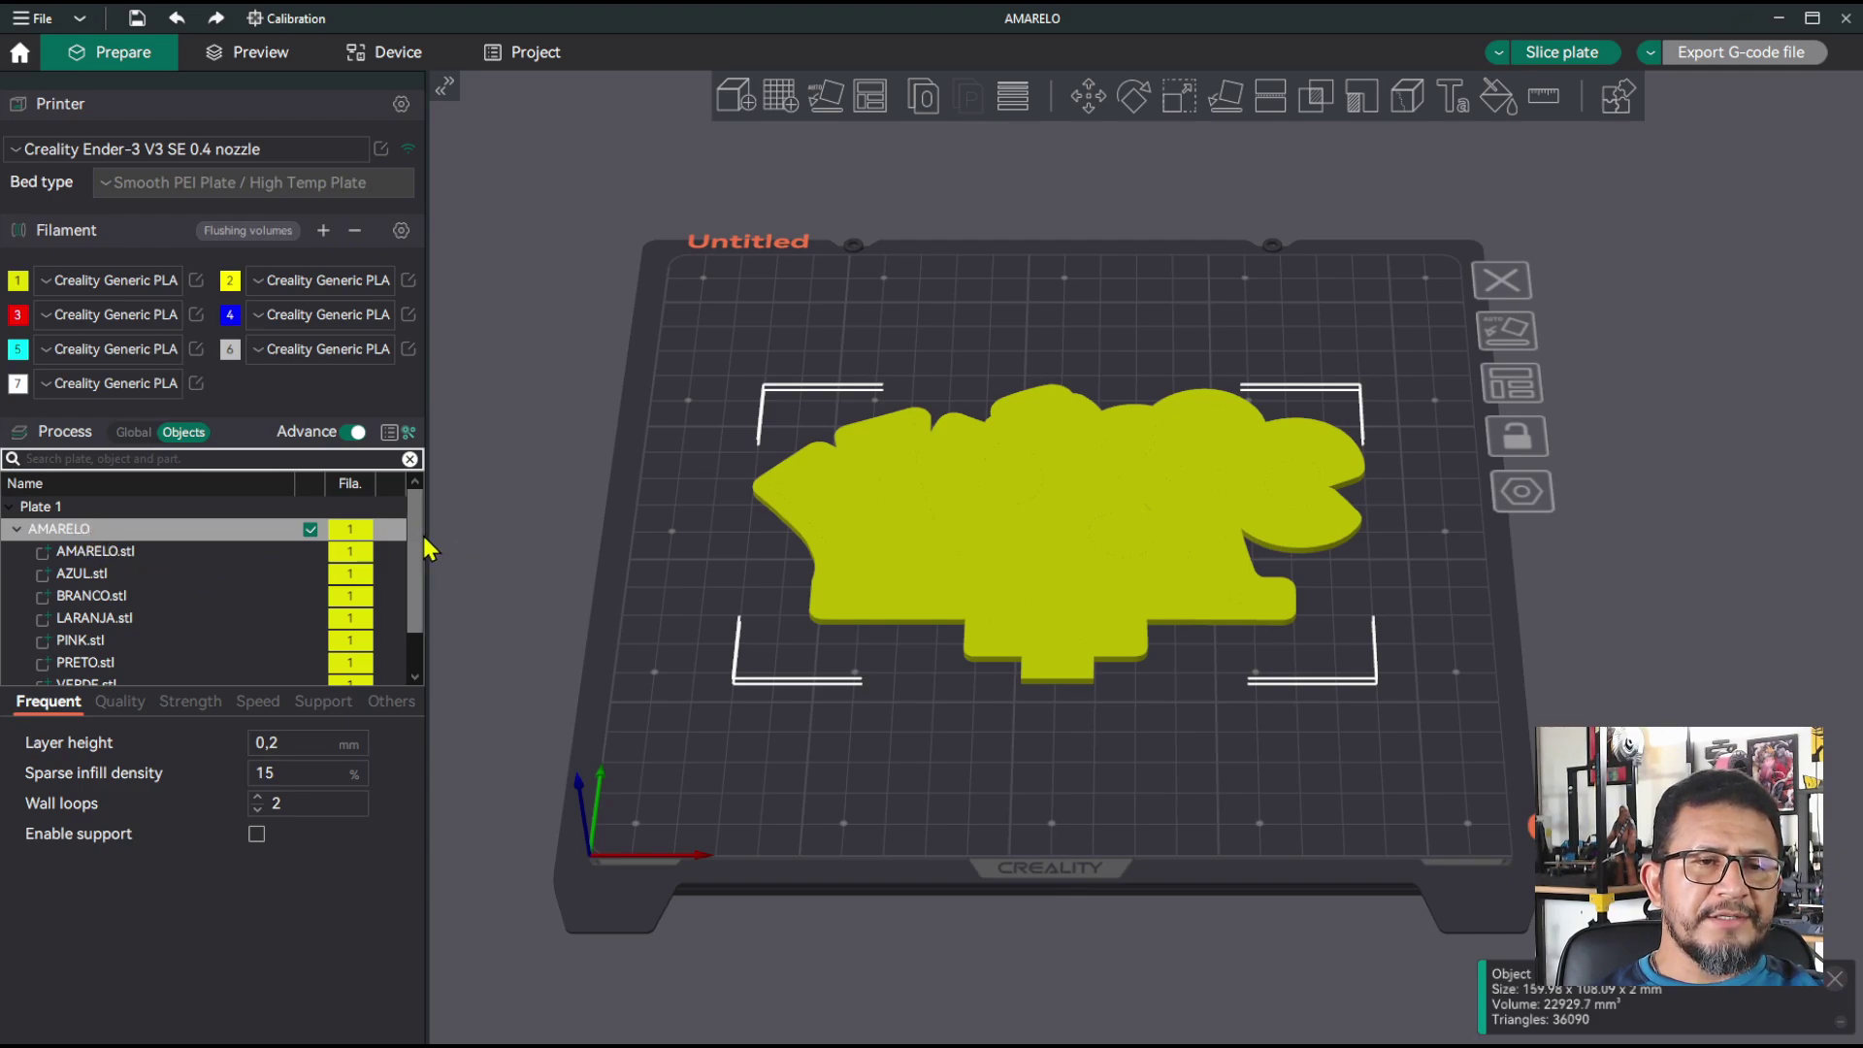
pyautogui.scroll(-1, 421, 552)
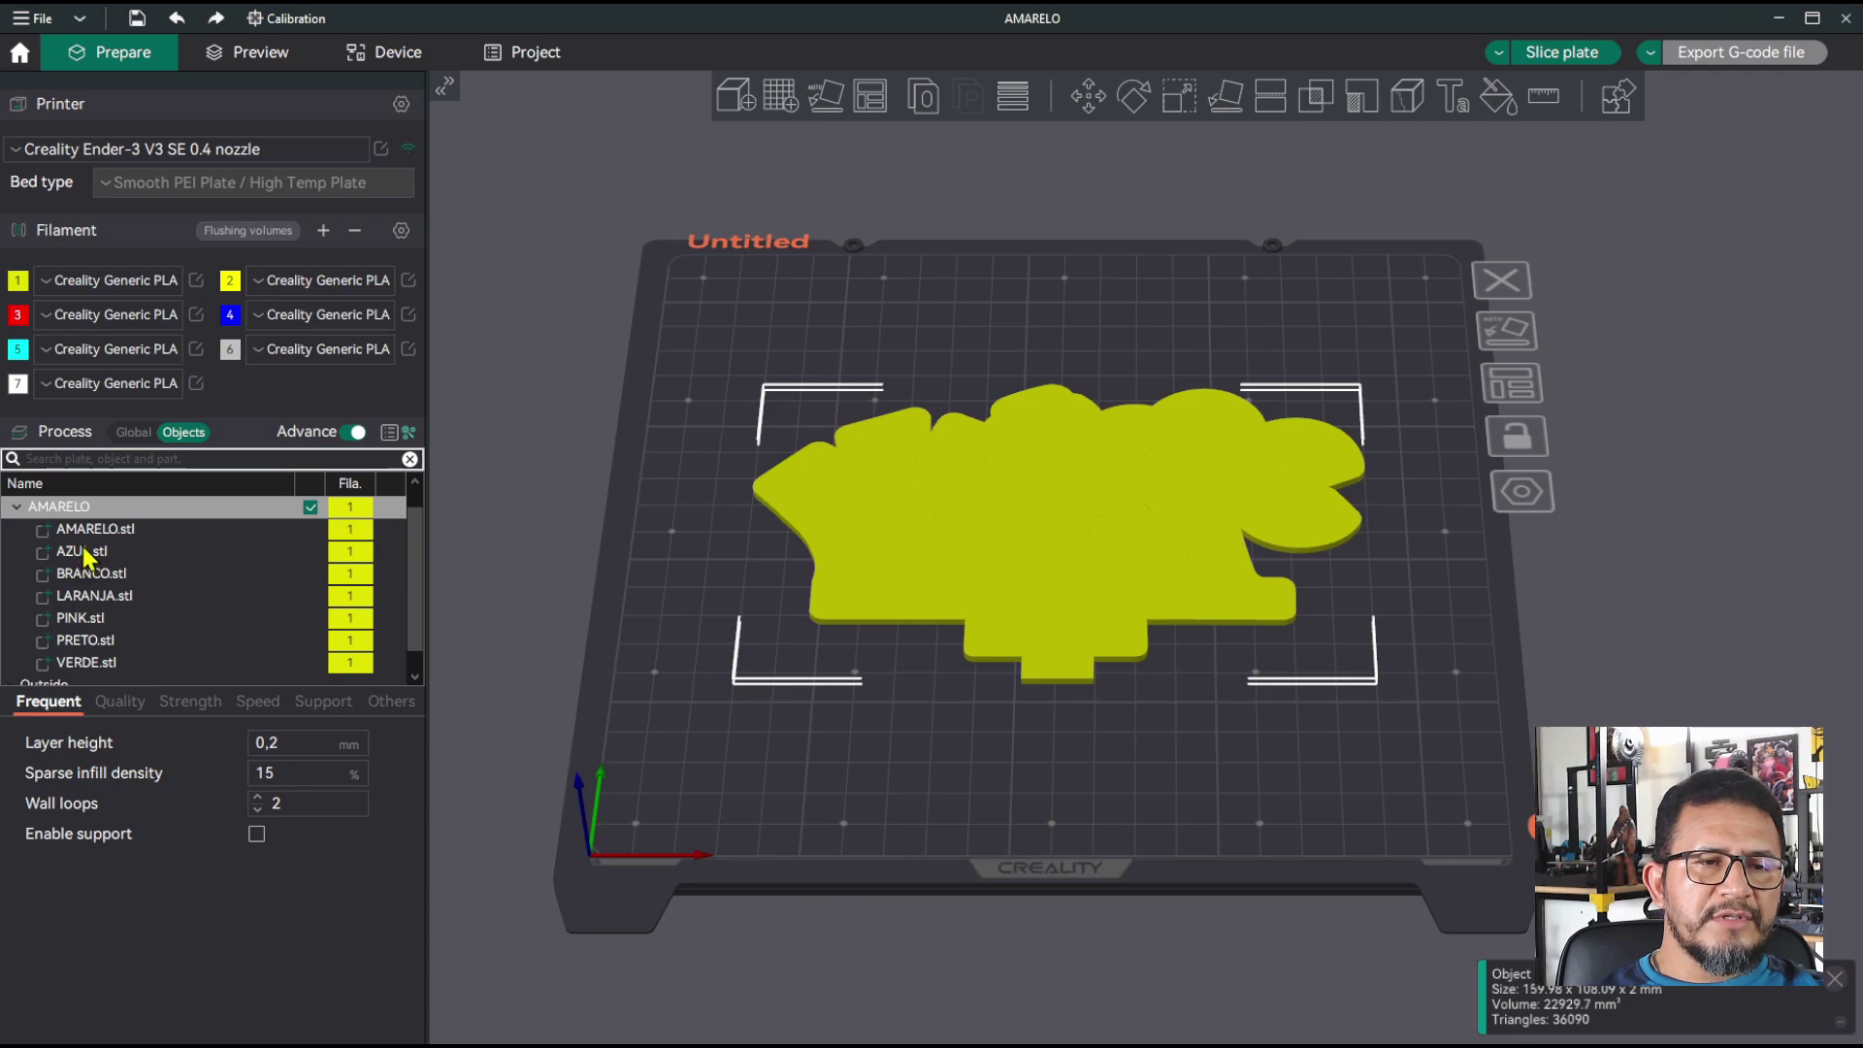
pyautogui.click(230, 281)
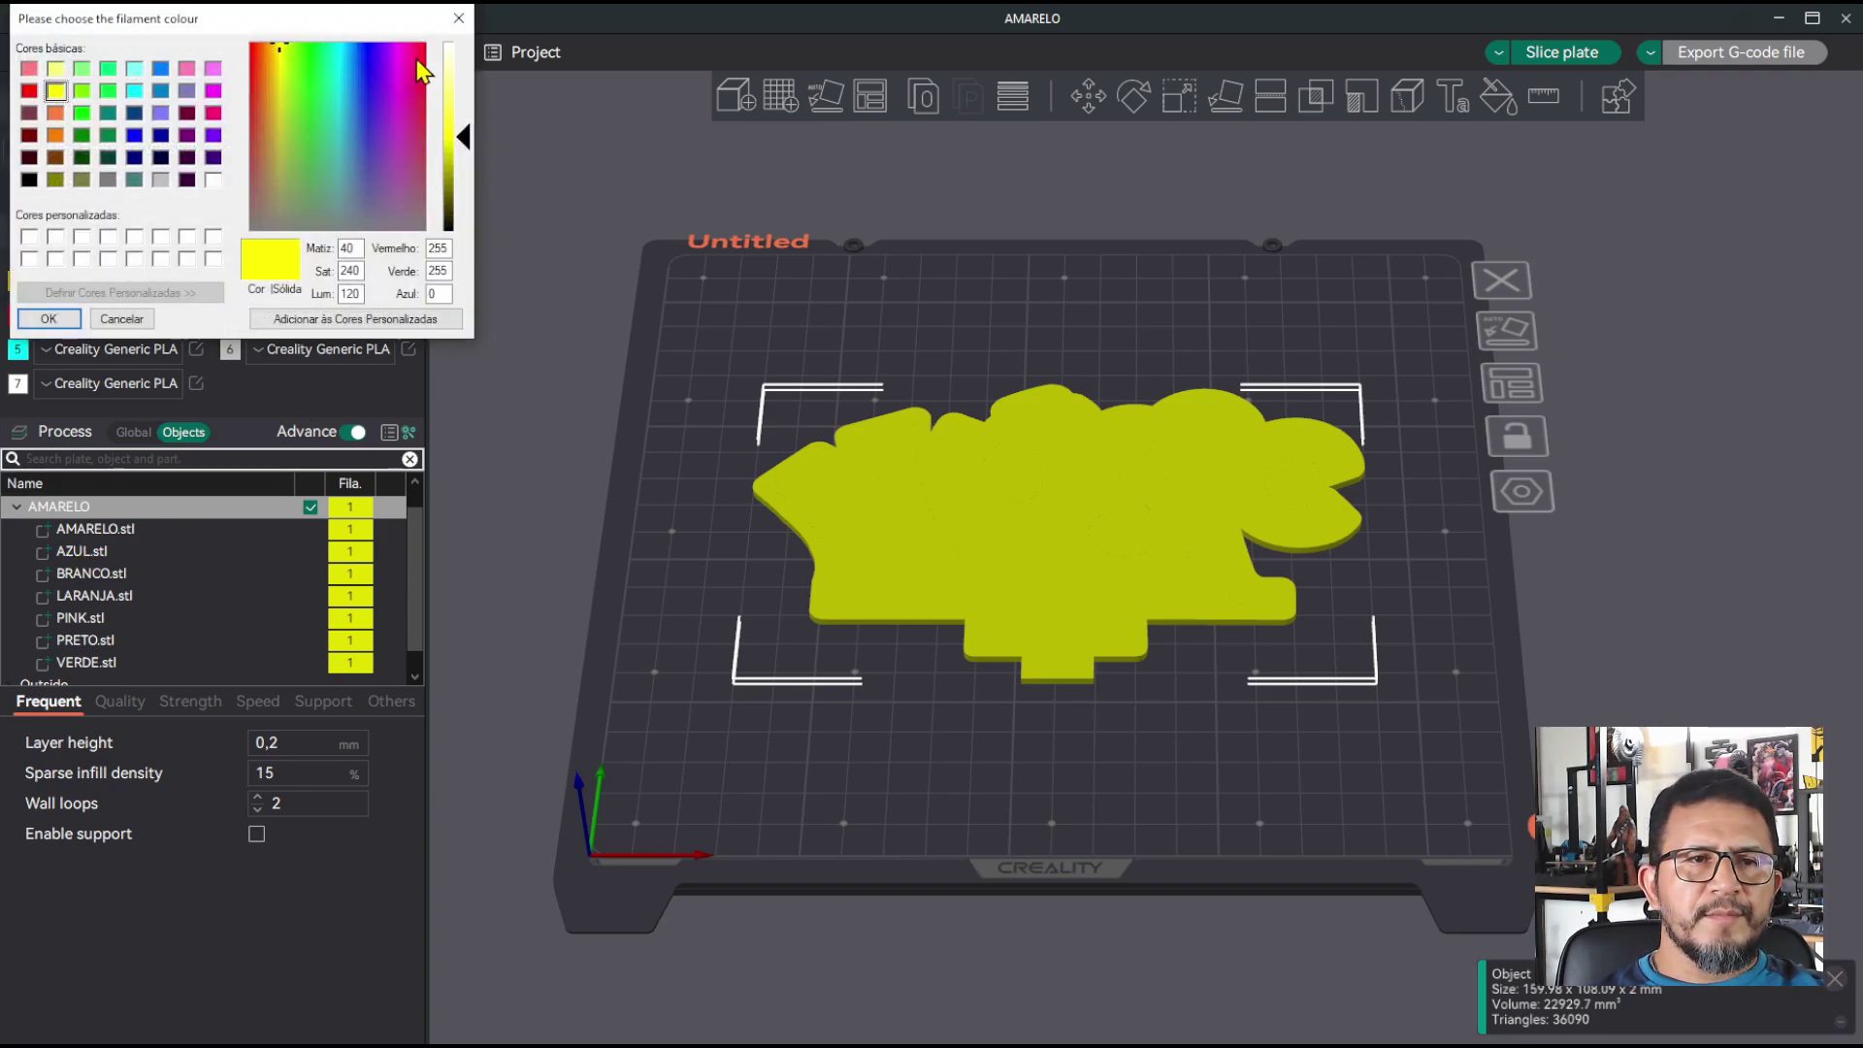
pyautogui.click(459, 19)
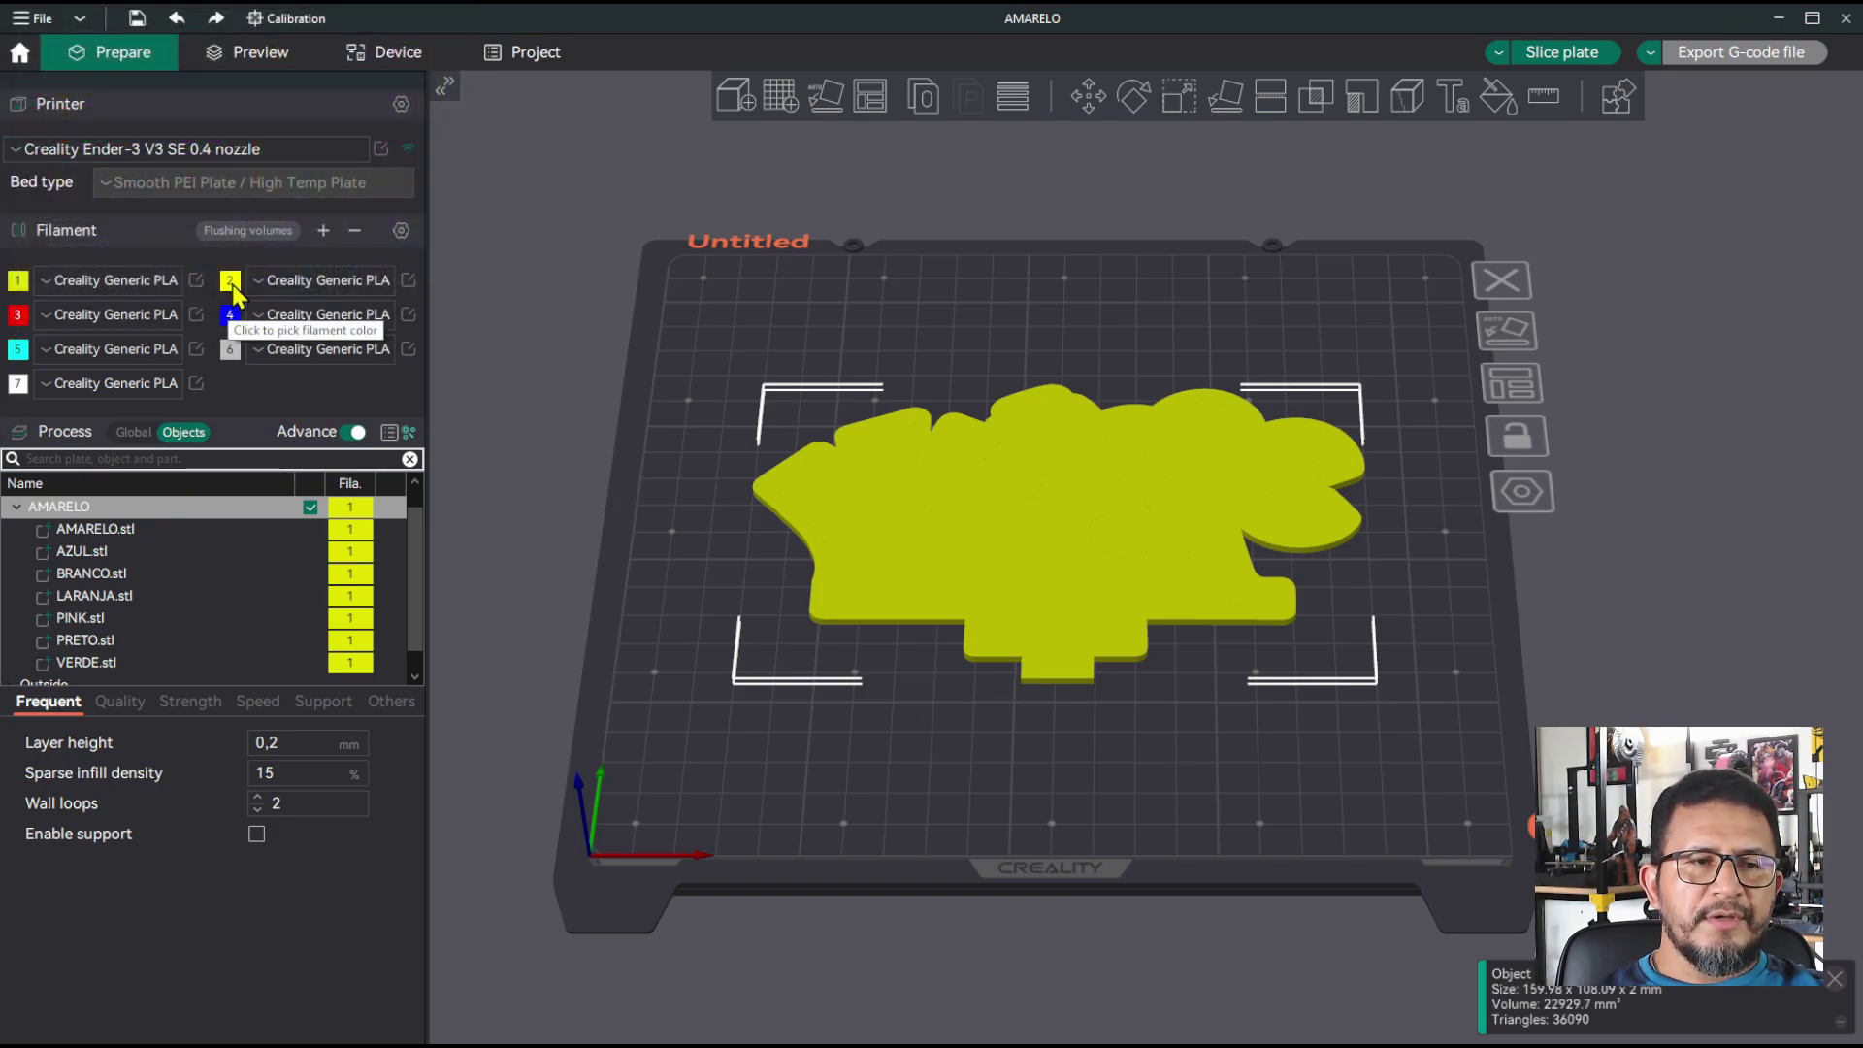
pyautogui.click(230, 281)
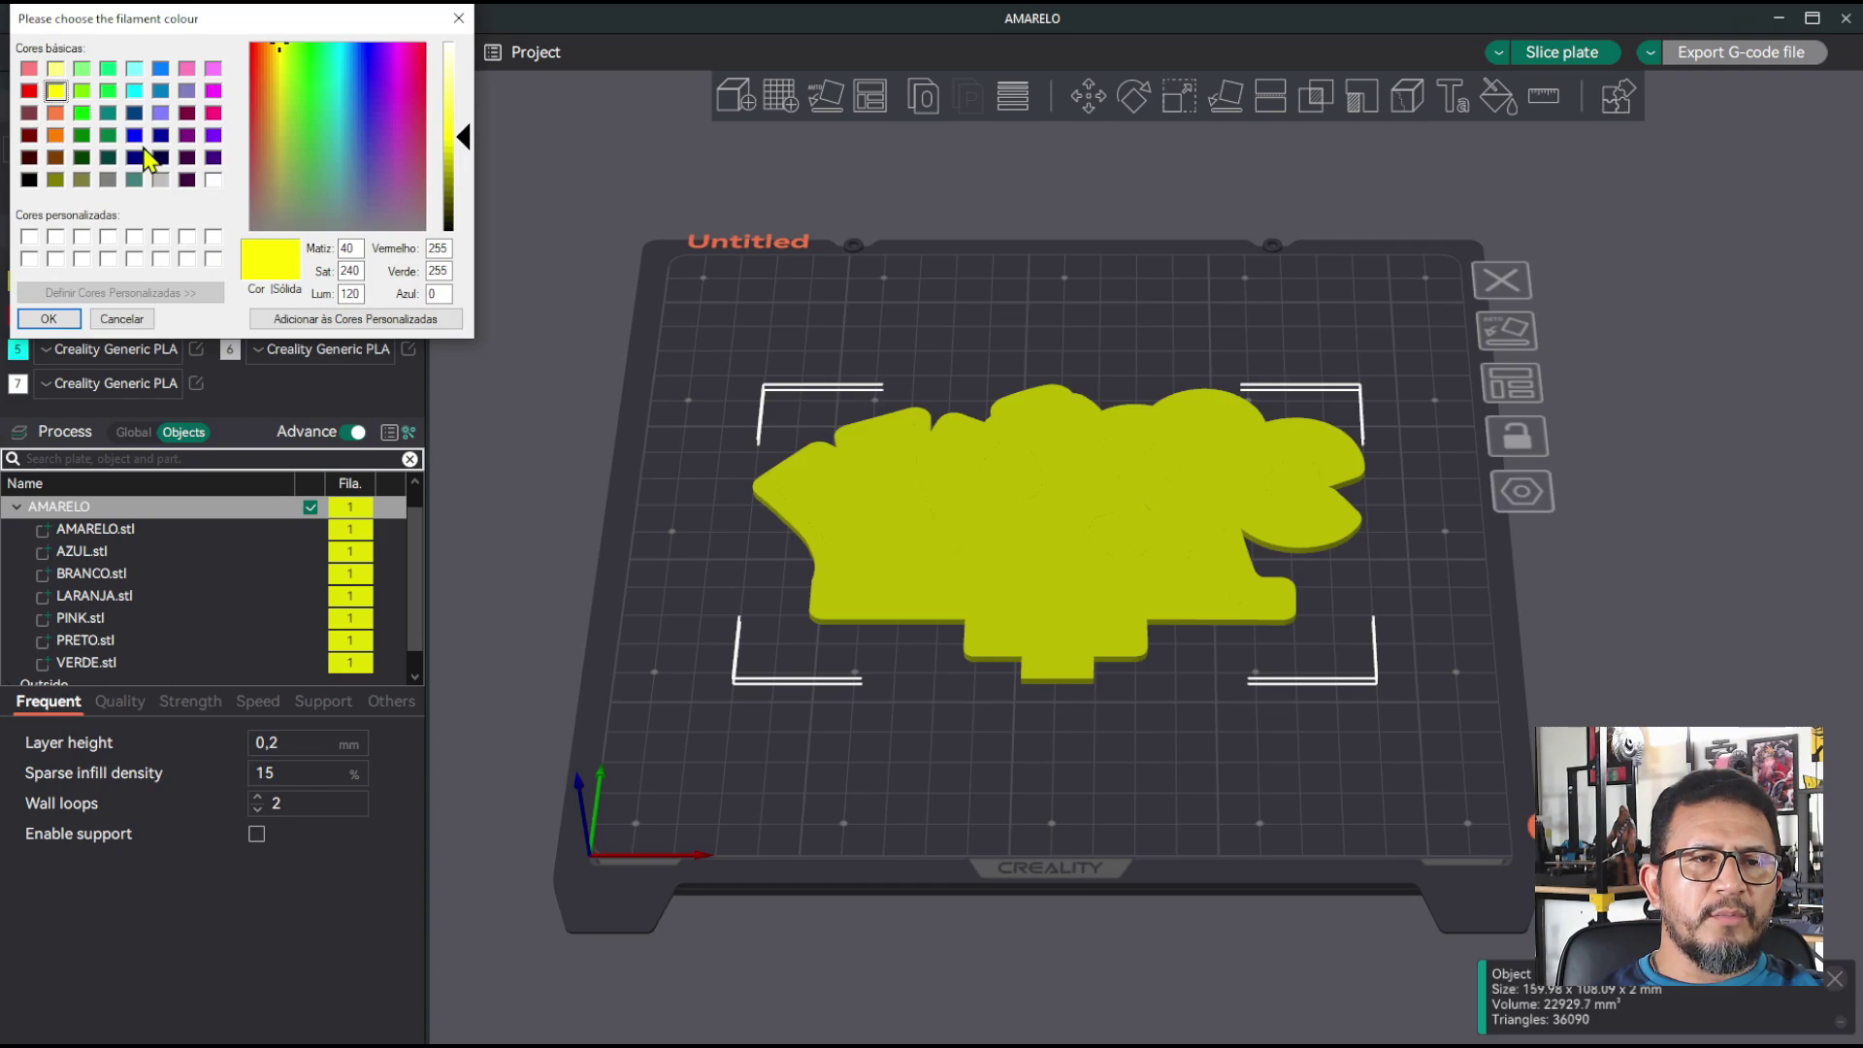
pyautogui.click(134, 135)
pyautogui.click(60, 318)
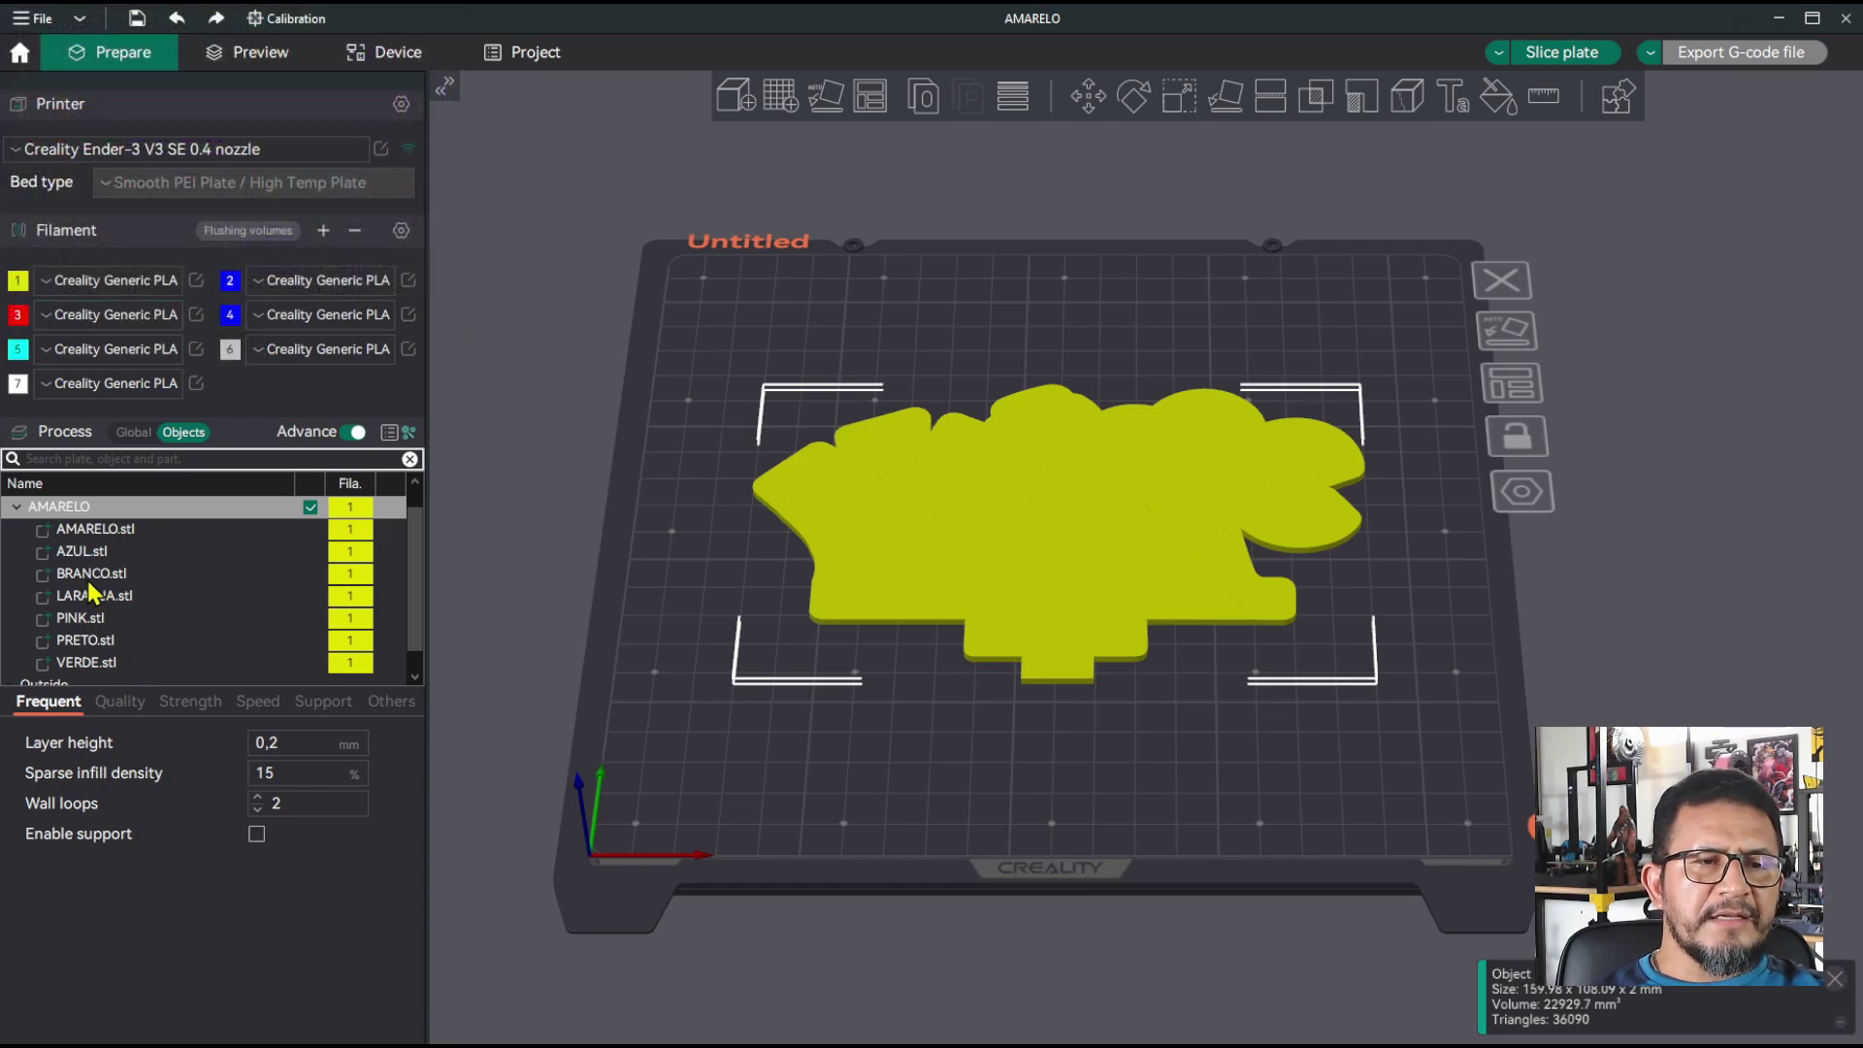
# Step: Set filament 3's colour to white and filament 4's colour to orange, matching the BRANCO and LARANJA parts
pyautogui.click(20, 320)
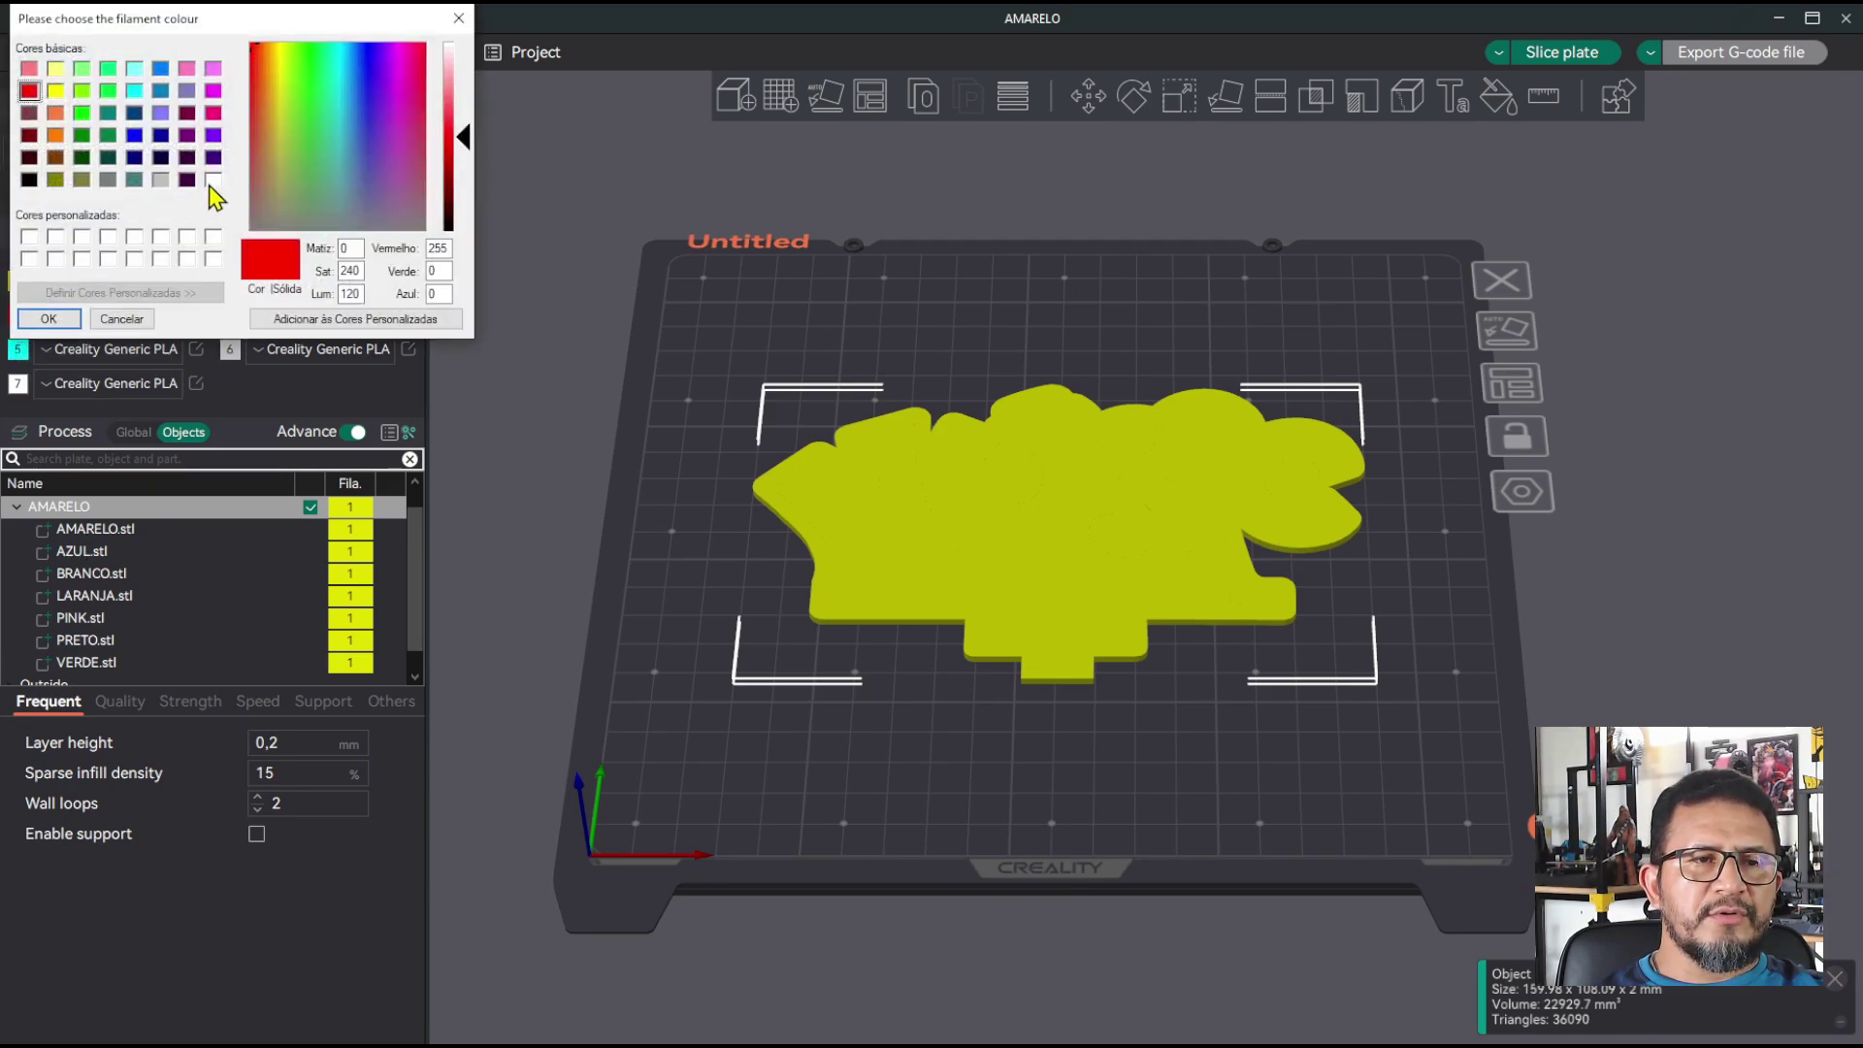
pyautogui.click(214, 179)
pyautogui.click(48, 318)
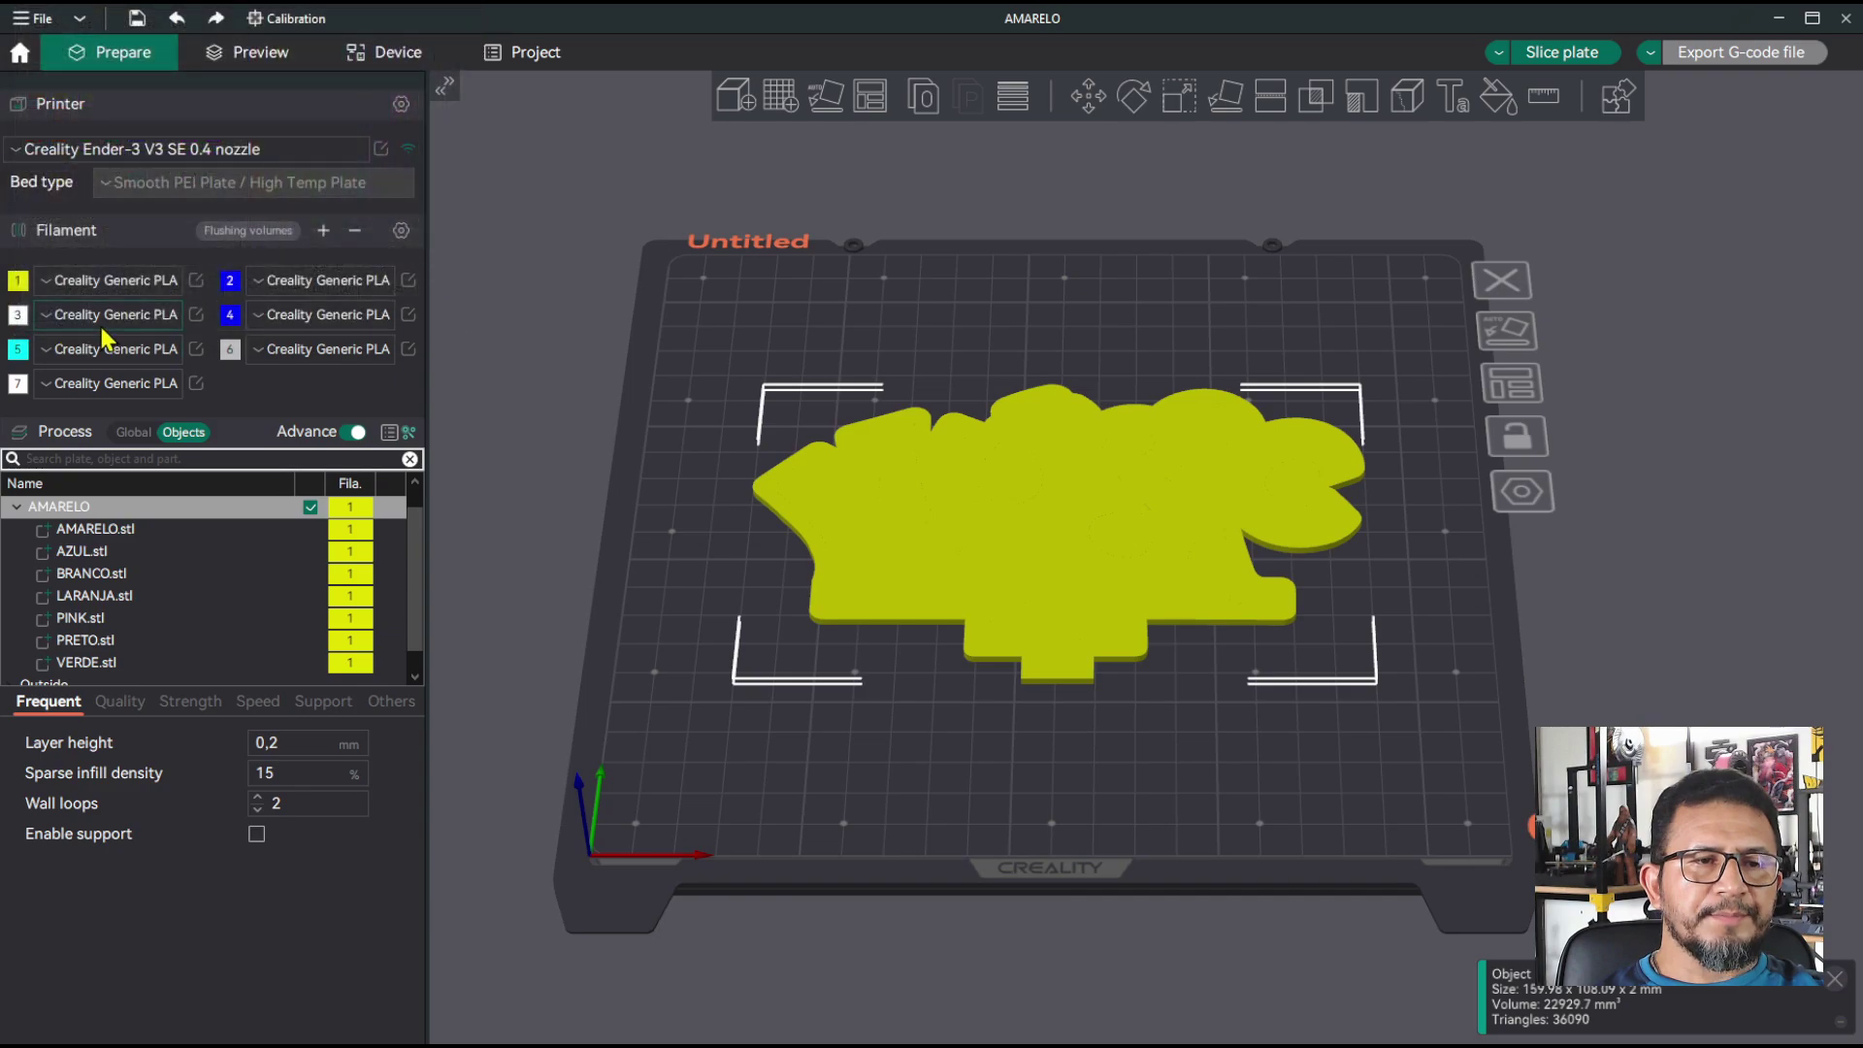
pyautogui.click(90, 596)
pyautogui.click(236, 319)
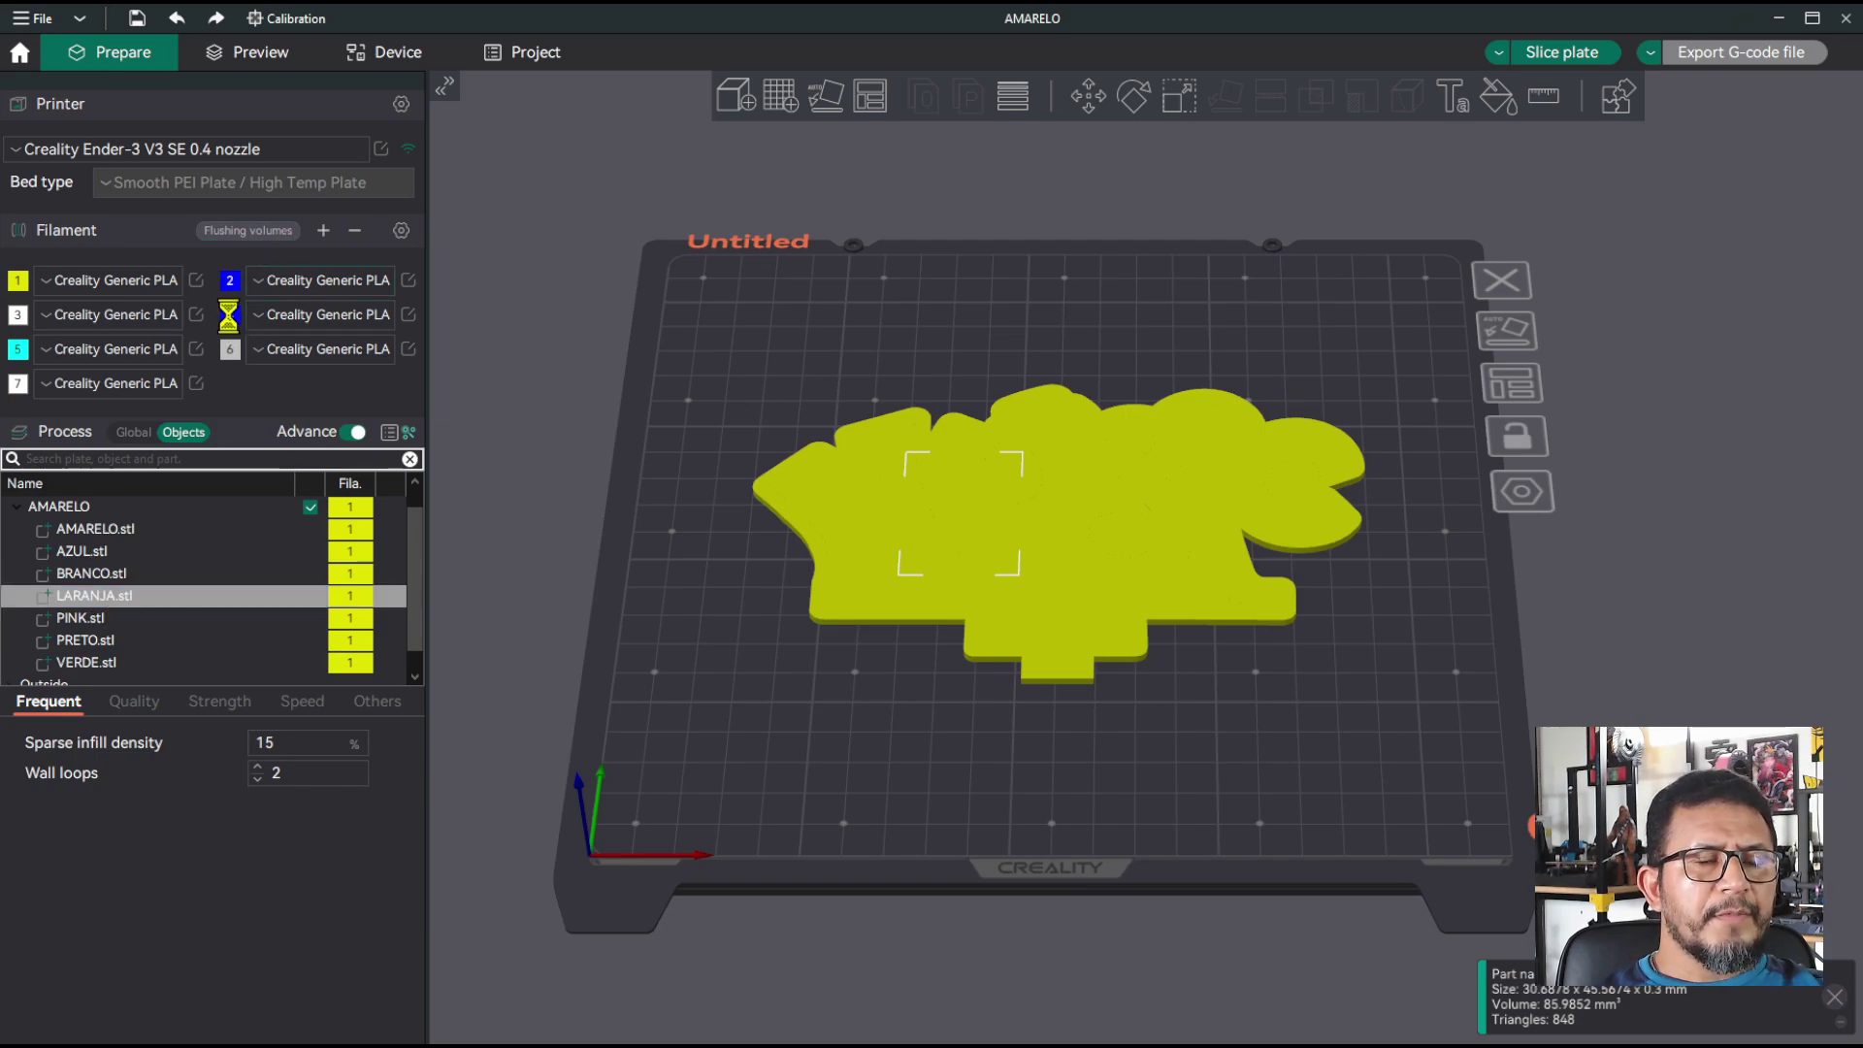
pyautogui.click(55, 135)
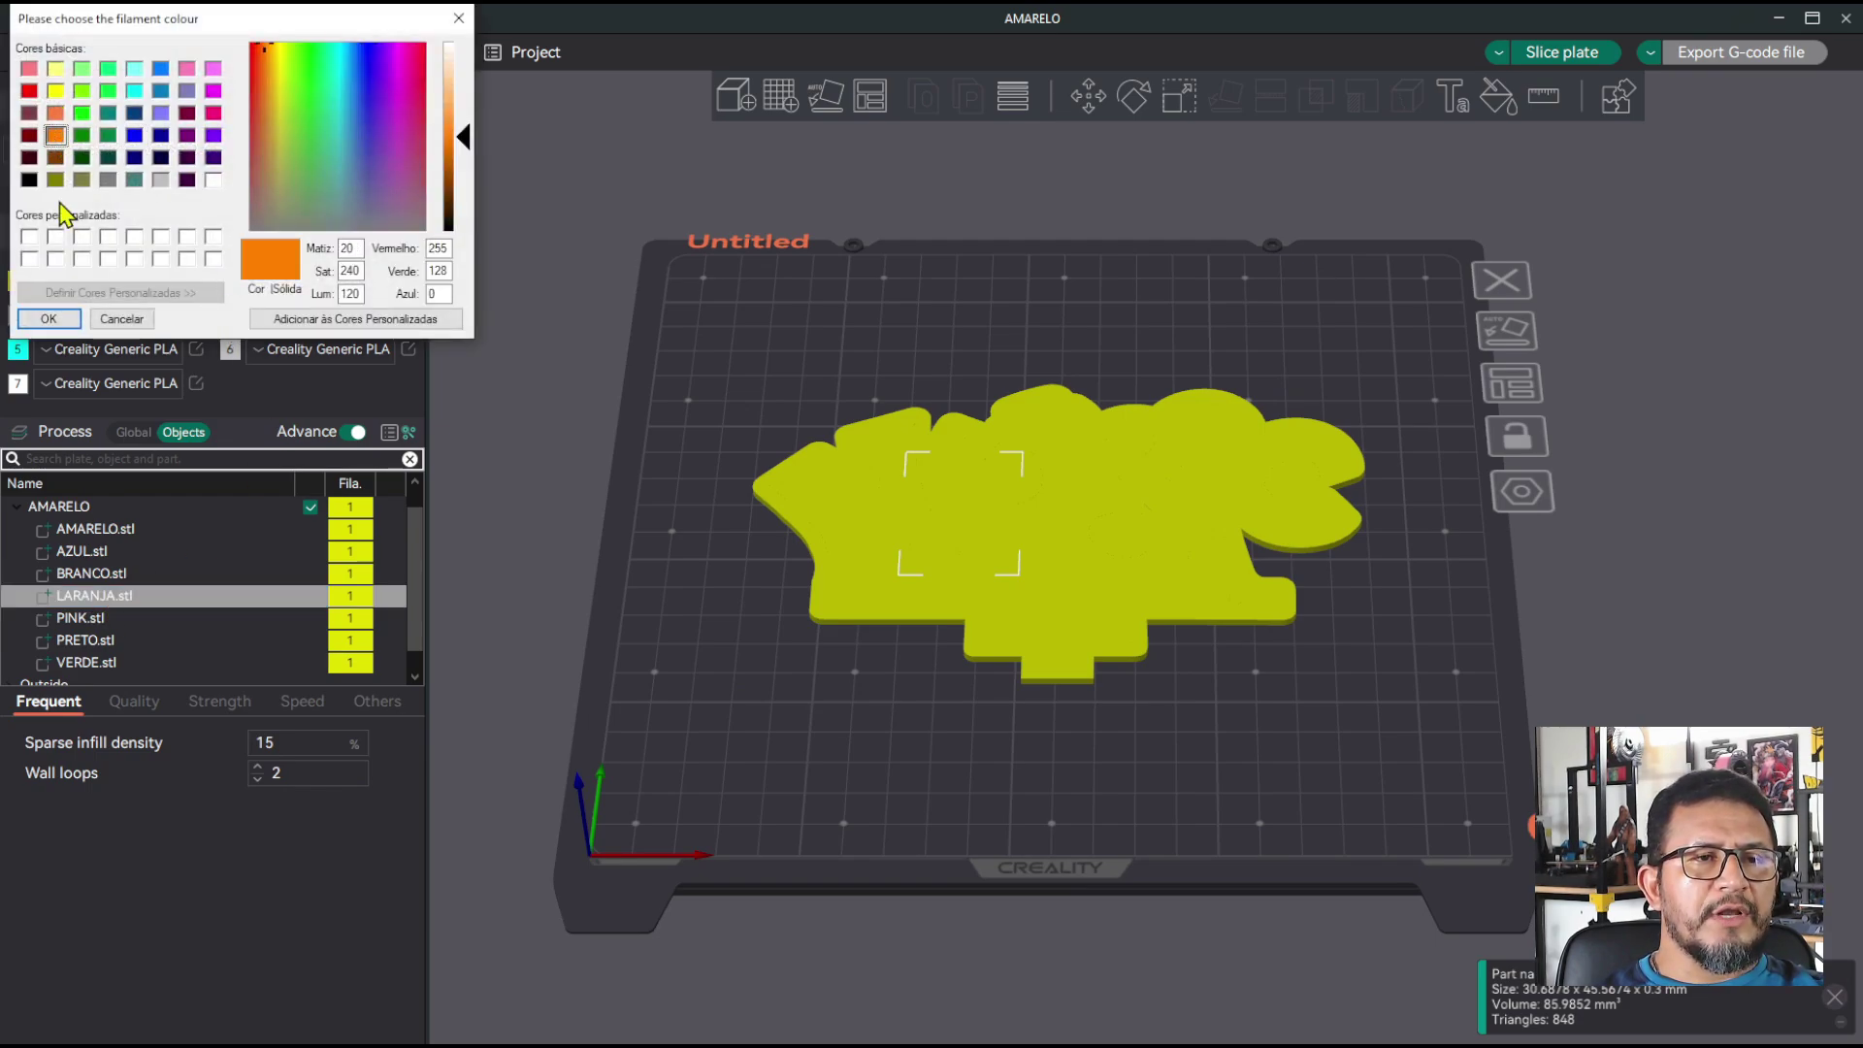
pyautogui.click(49, 318)
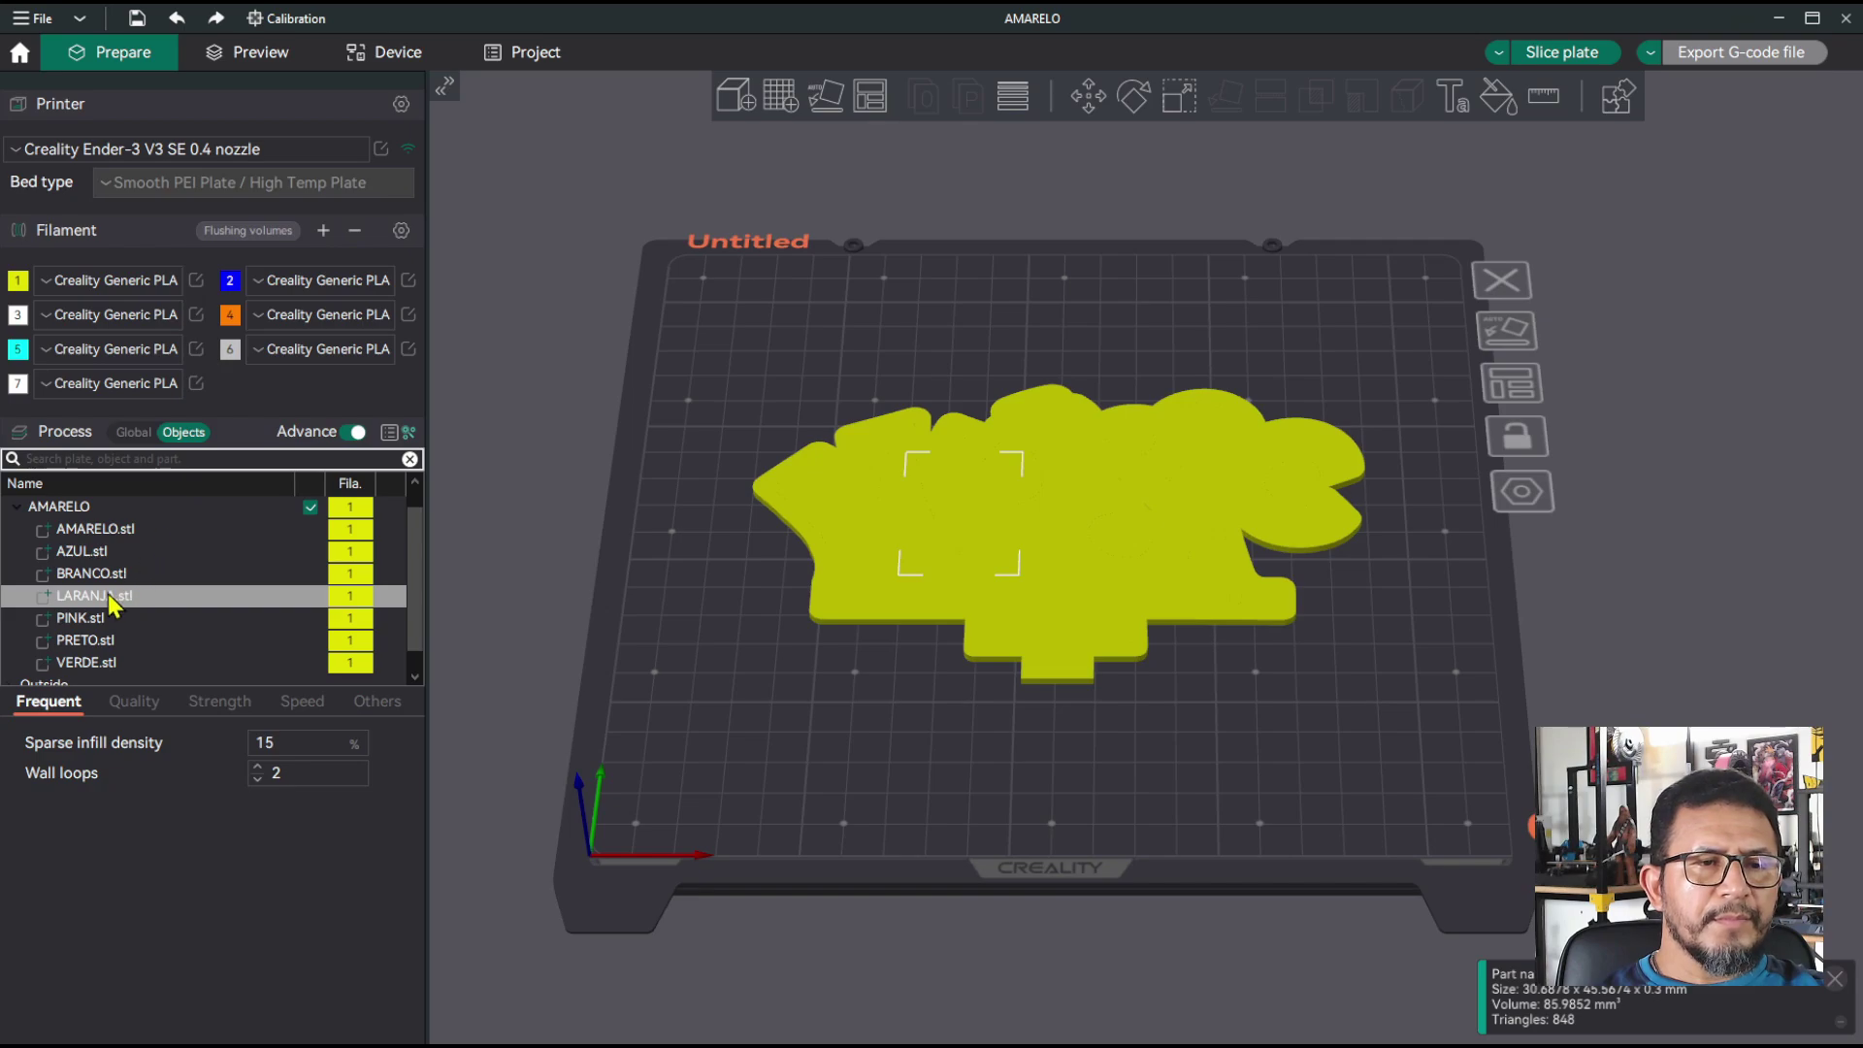
# Step: Set filament 5's colour to pink and filament 6's colour to black, matching the PINK and PRETO parts
pyautogui.click(87, 624)
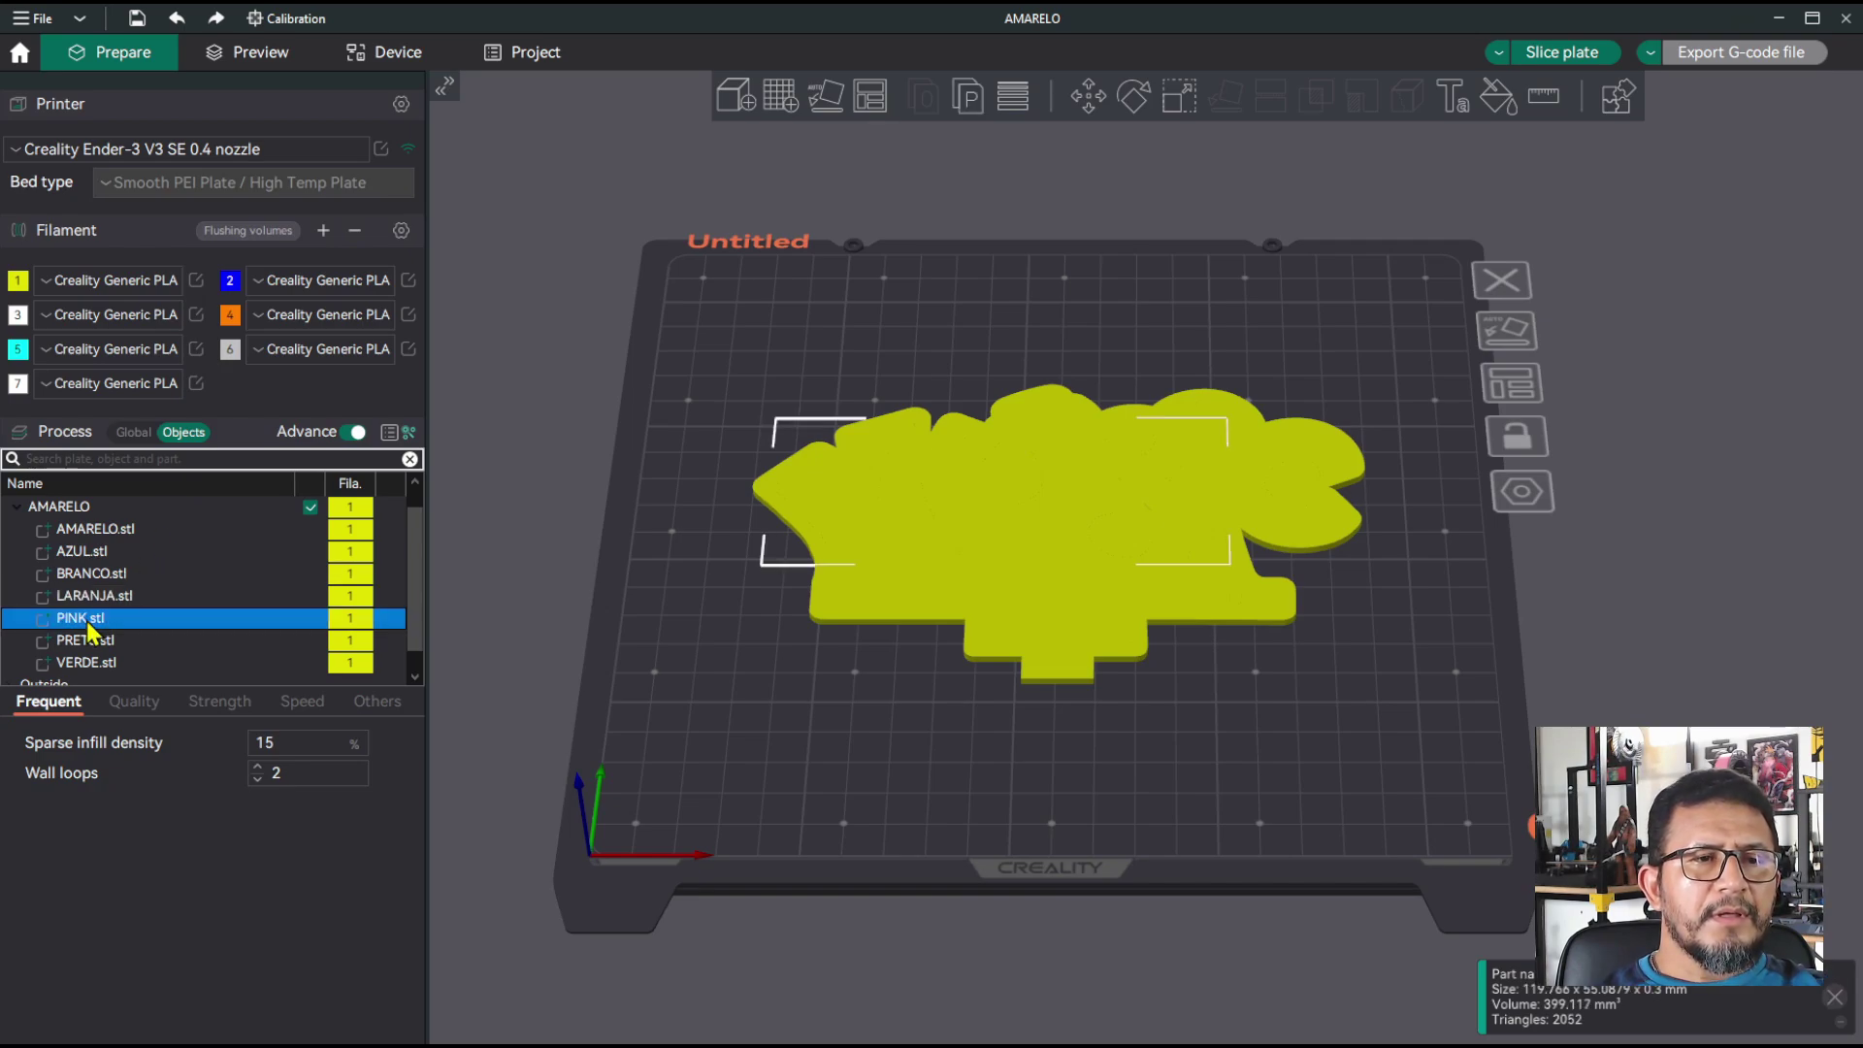
pyautogui.click(17, 350)
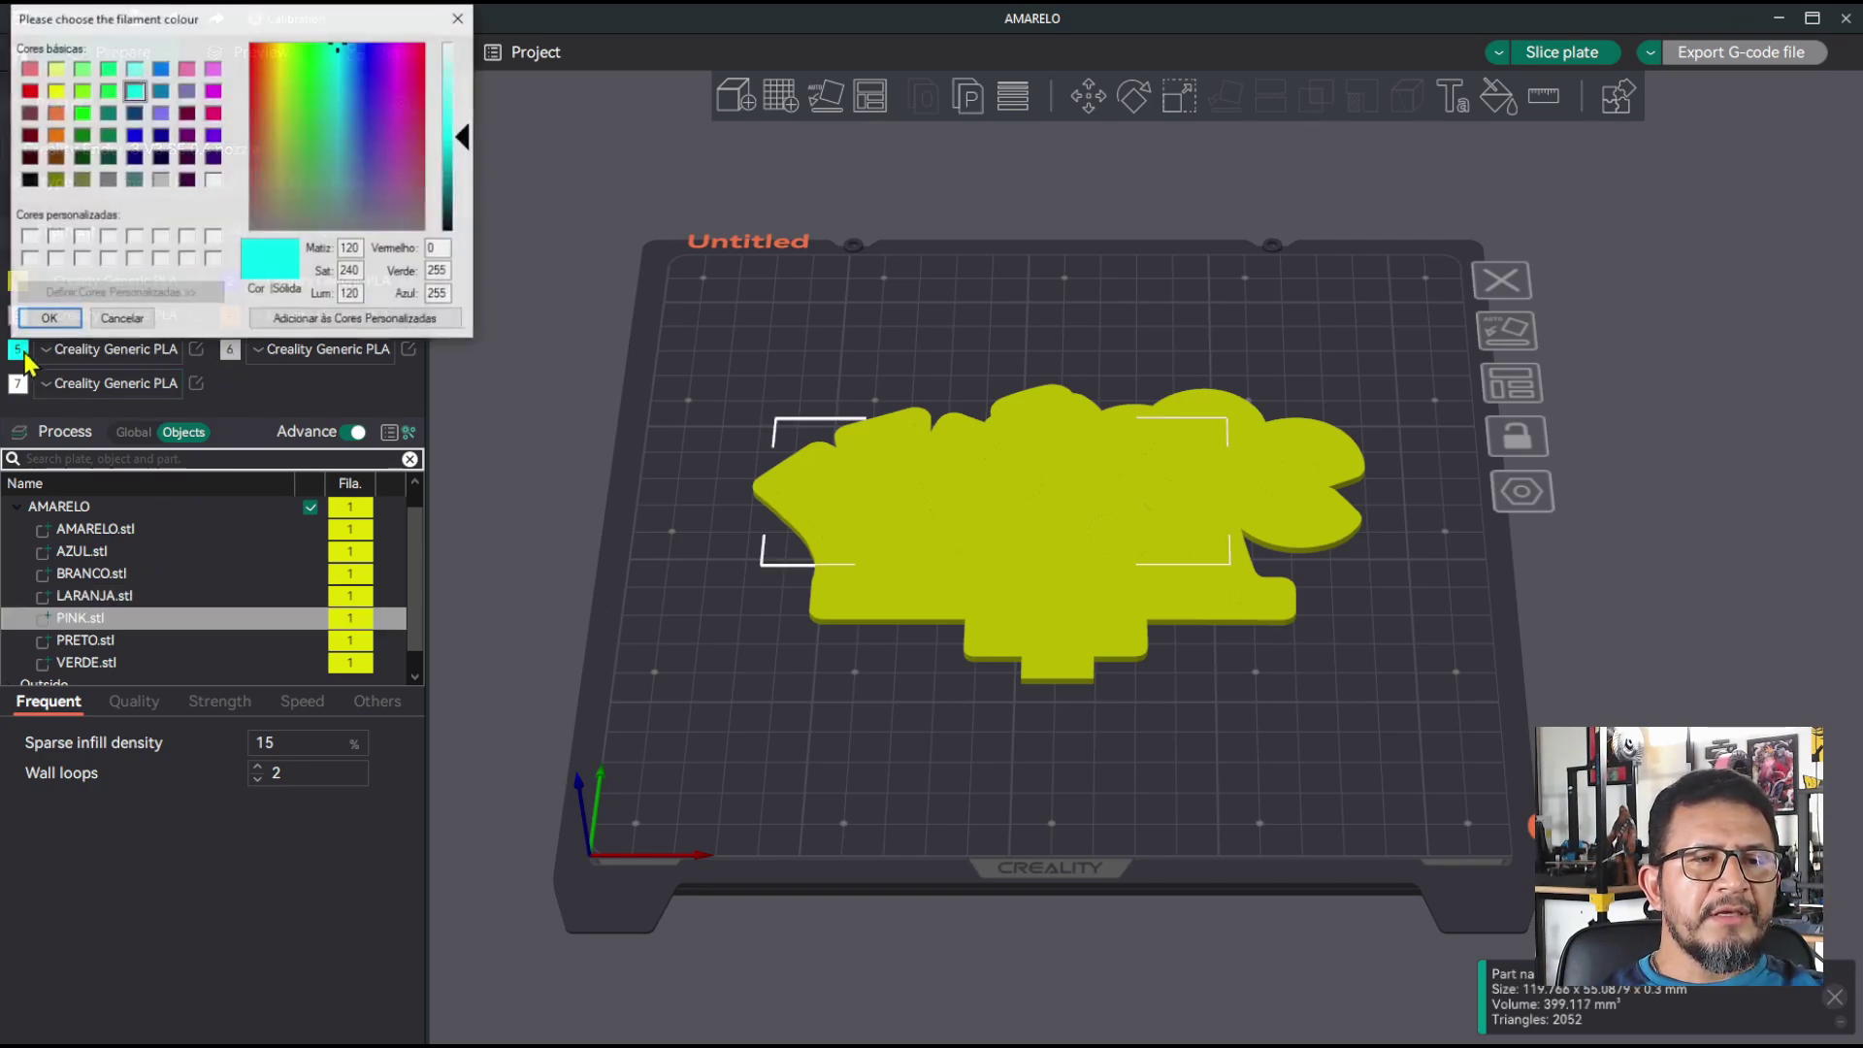
pyautogui.click(213, 113)
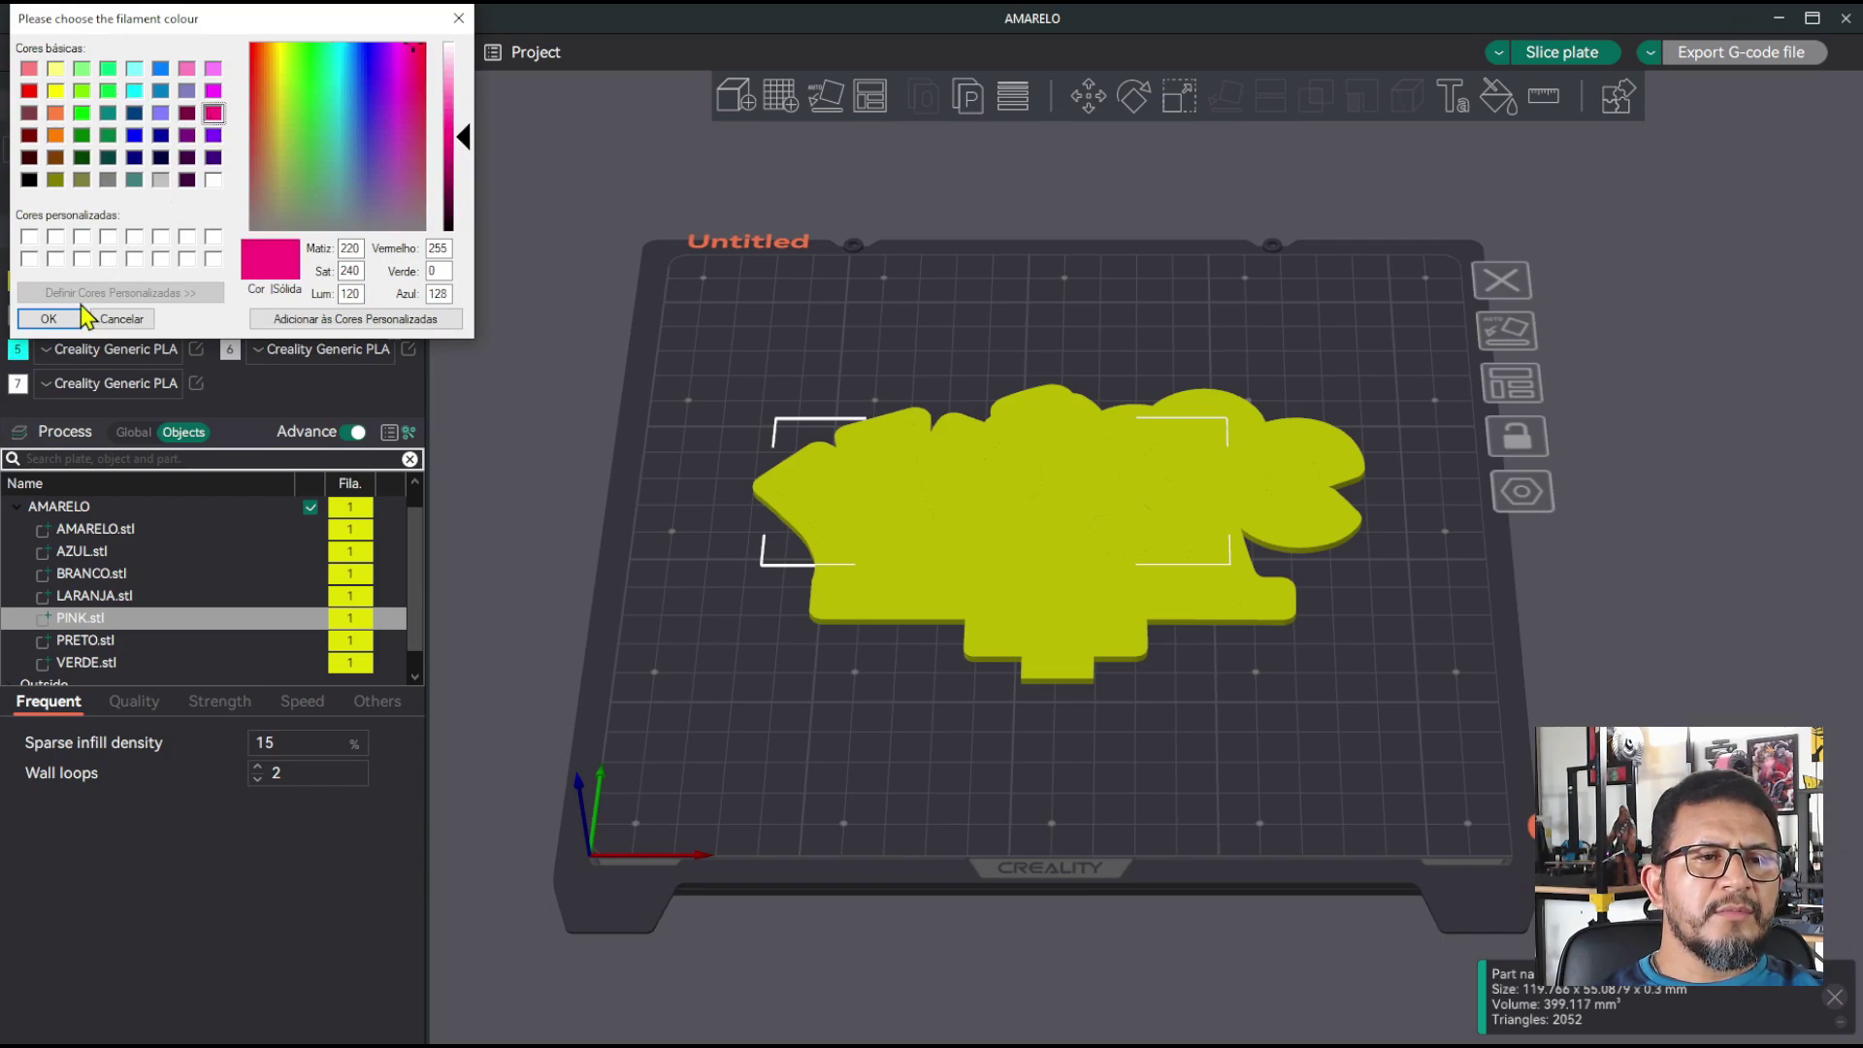
pyautogui.click(48, 318)
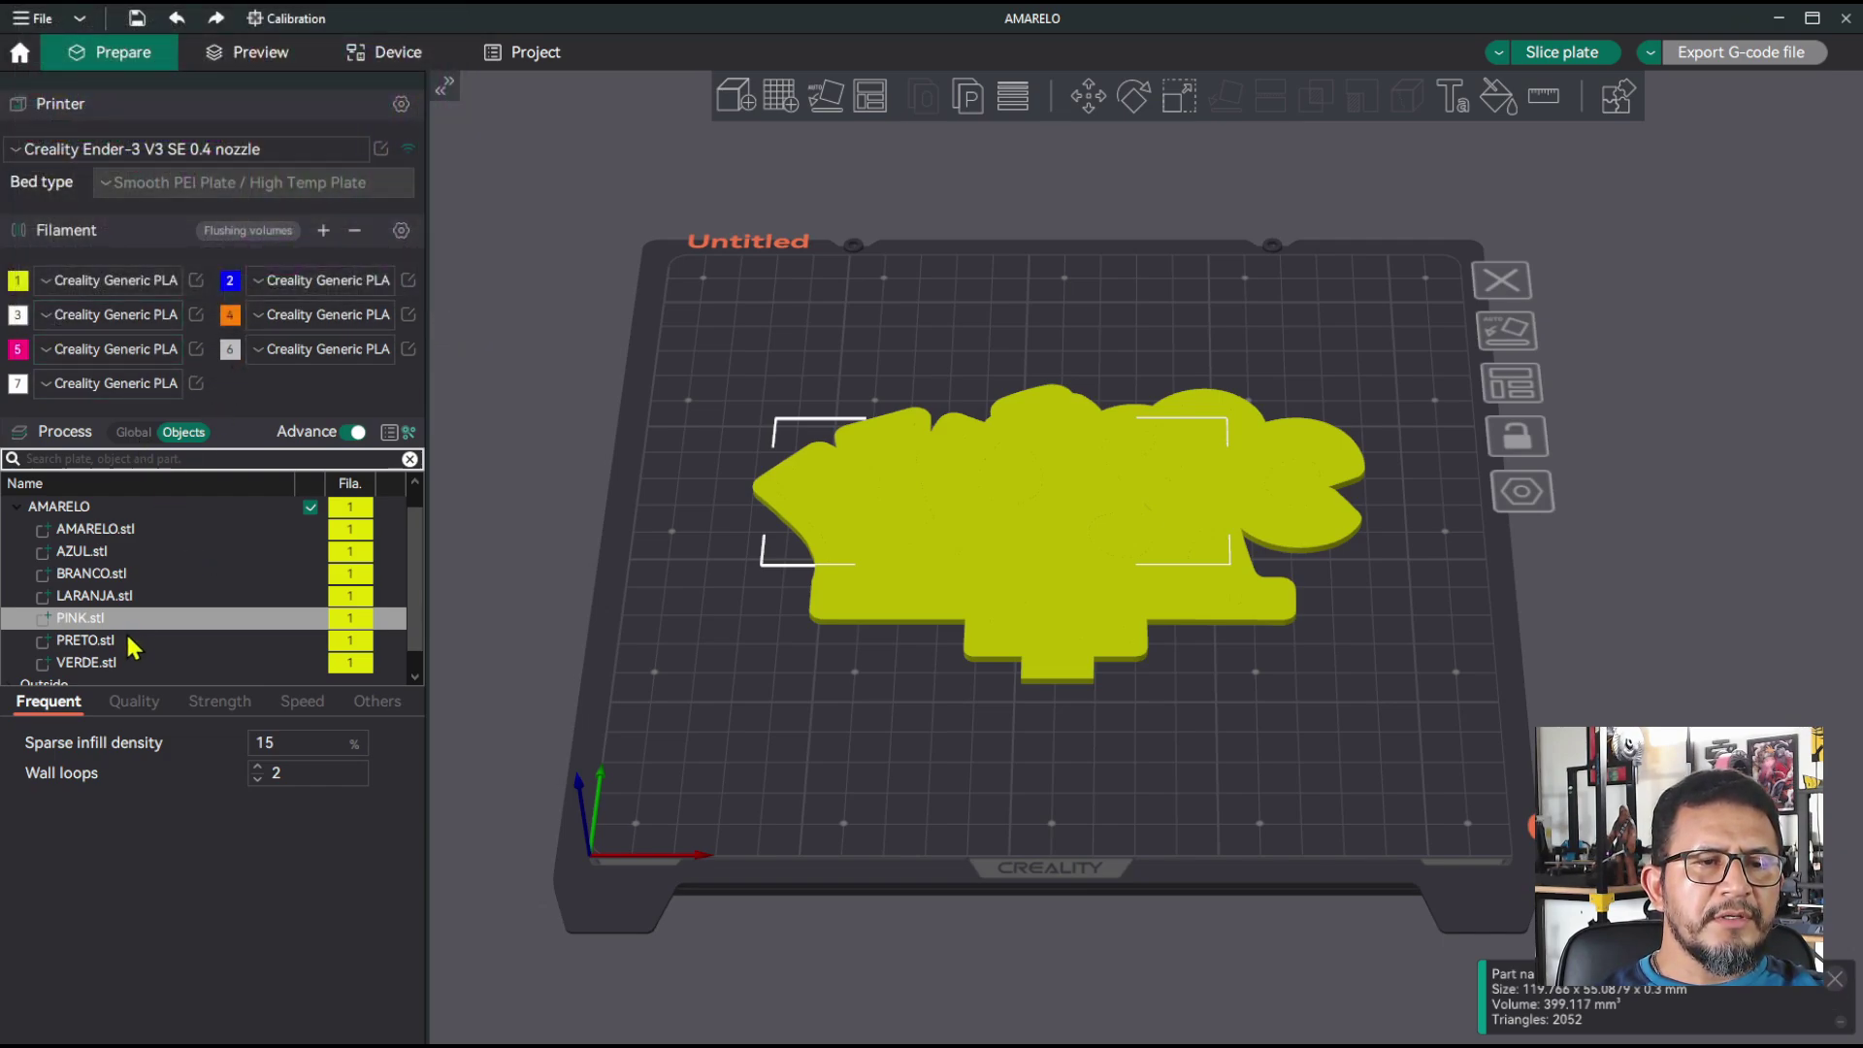
pyautogui.click(230, 349)
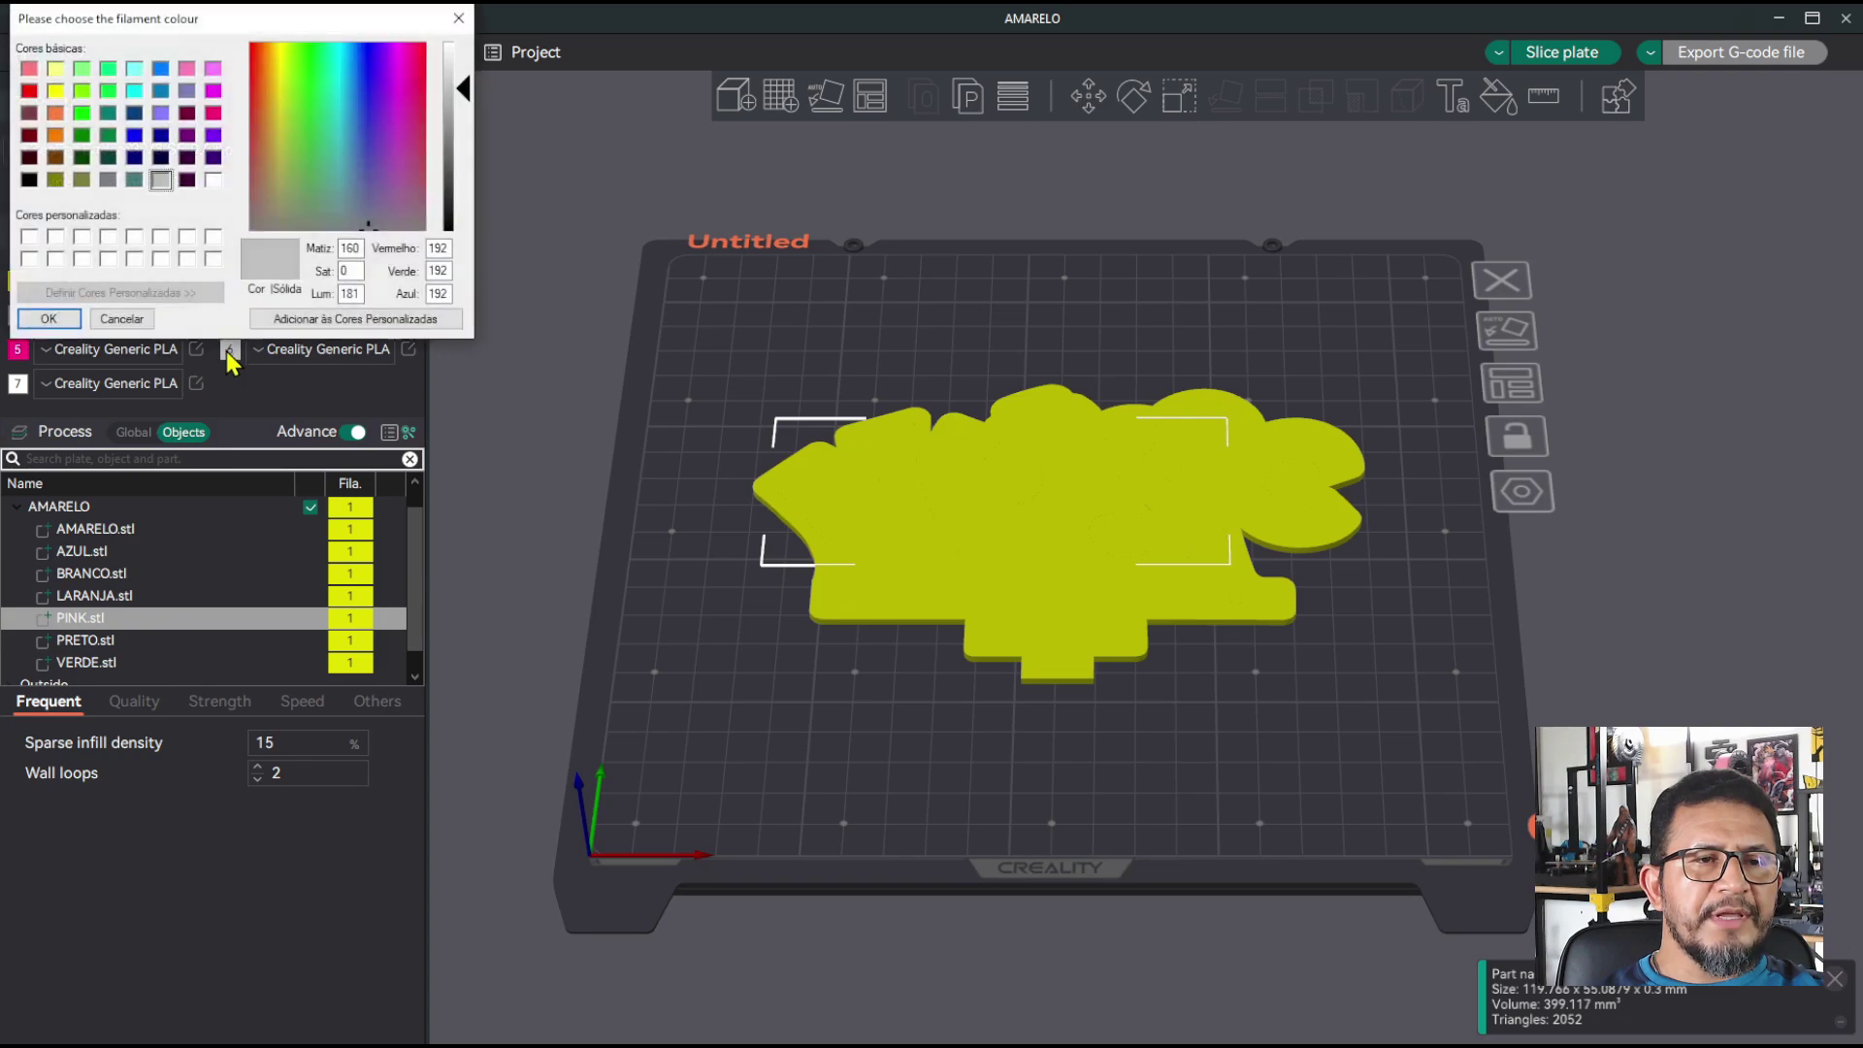
pyautogui.click(30, 181)
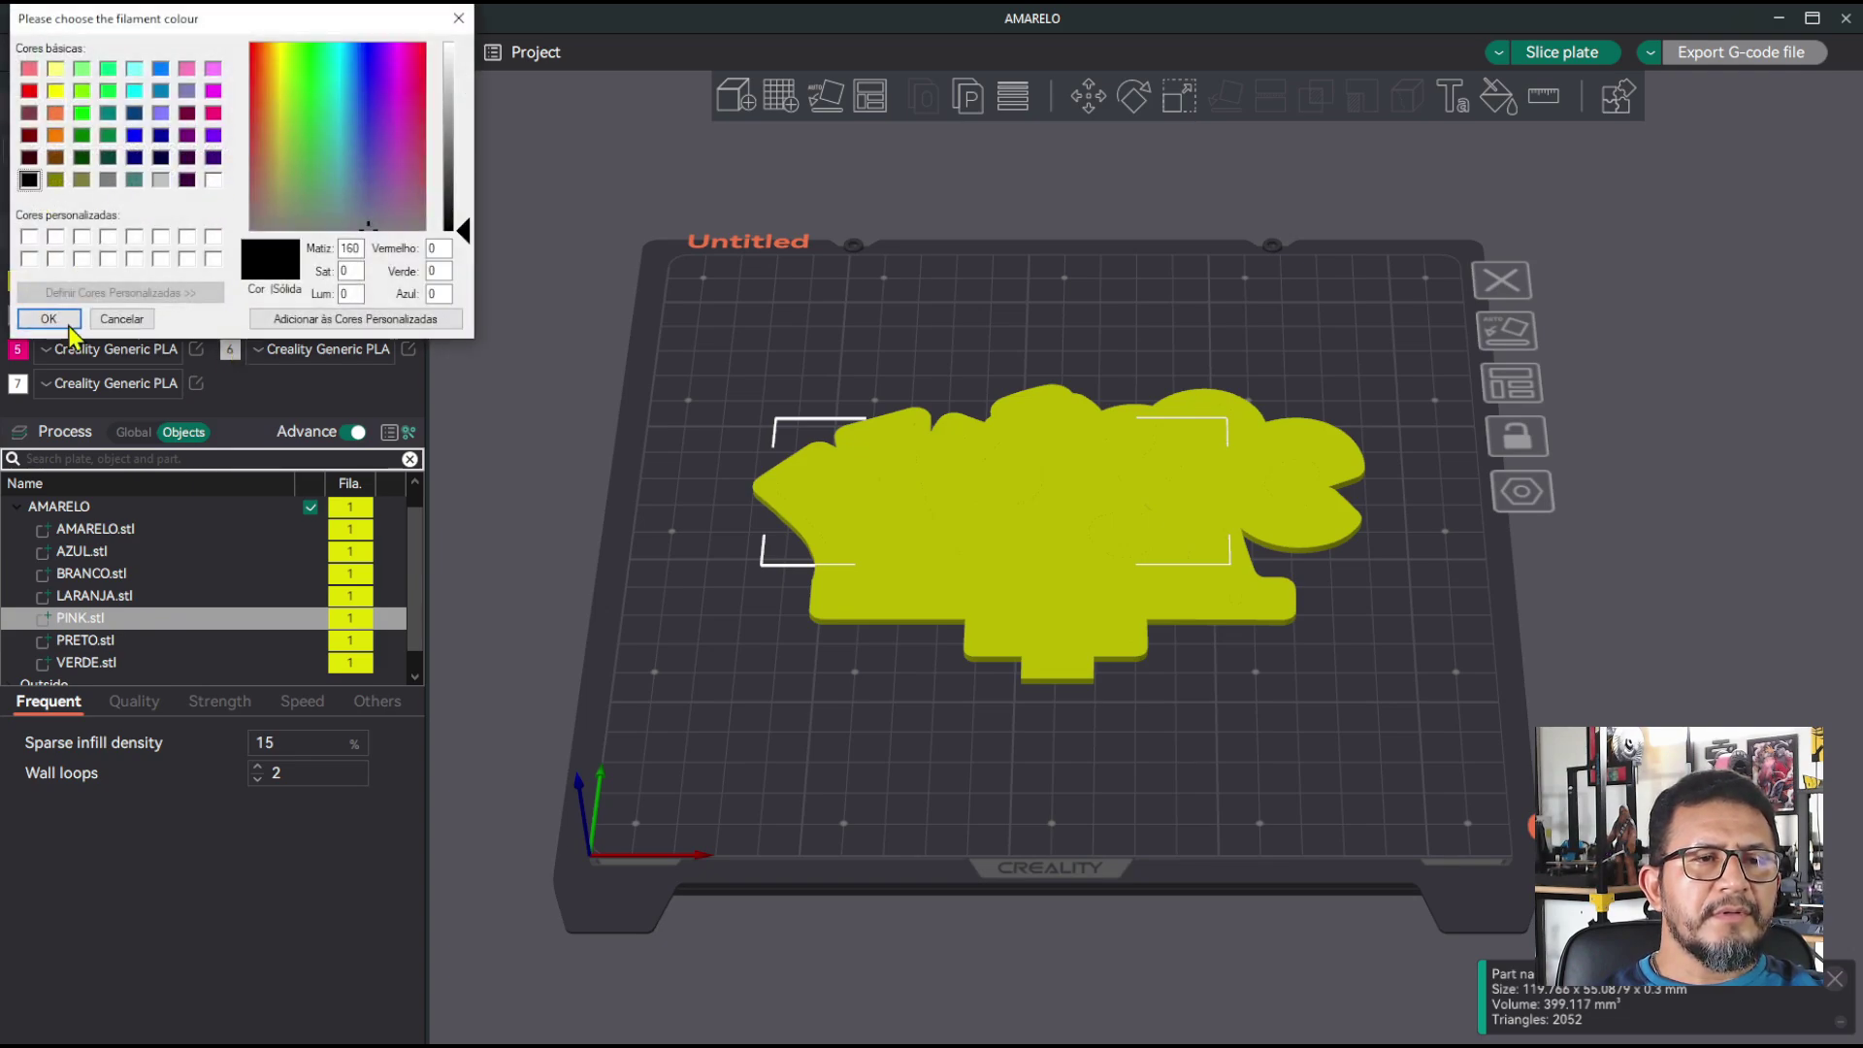
pyautogui.click(68, 324)
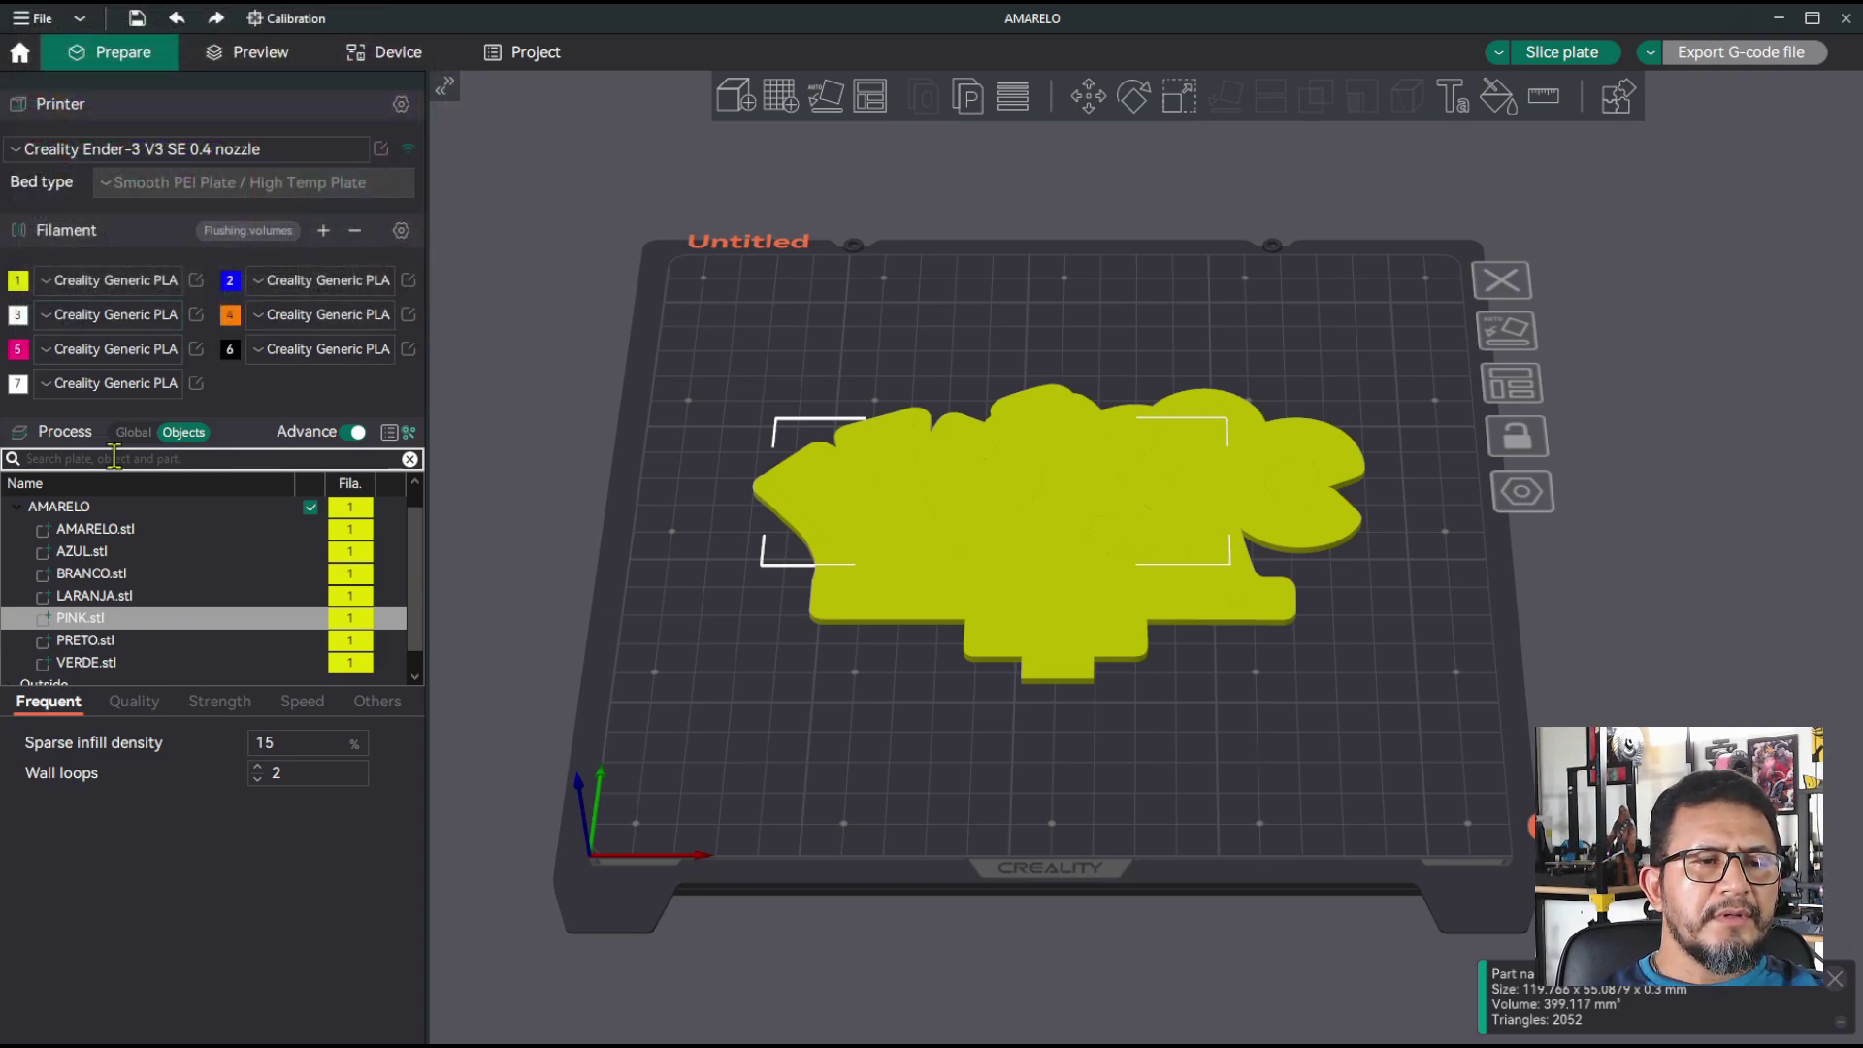
# Step: Set filament 7's colour to green, matching the VERDE part
pyautogui.click(18, 385)
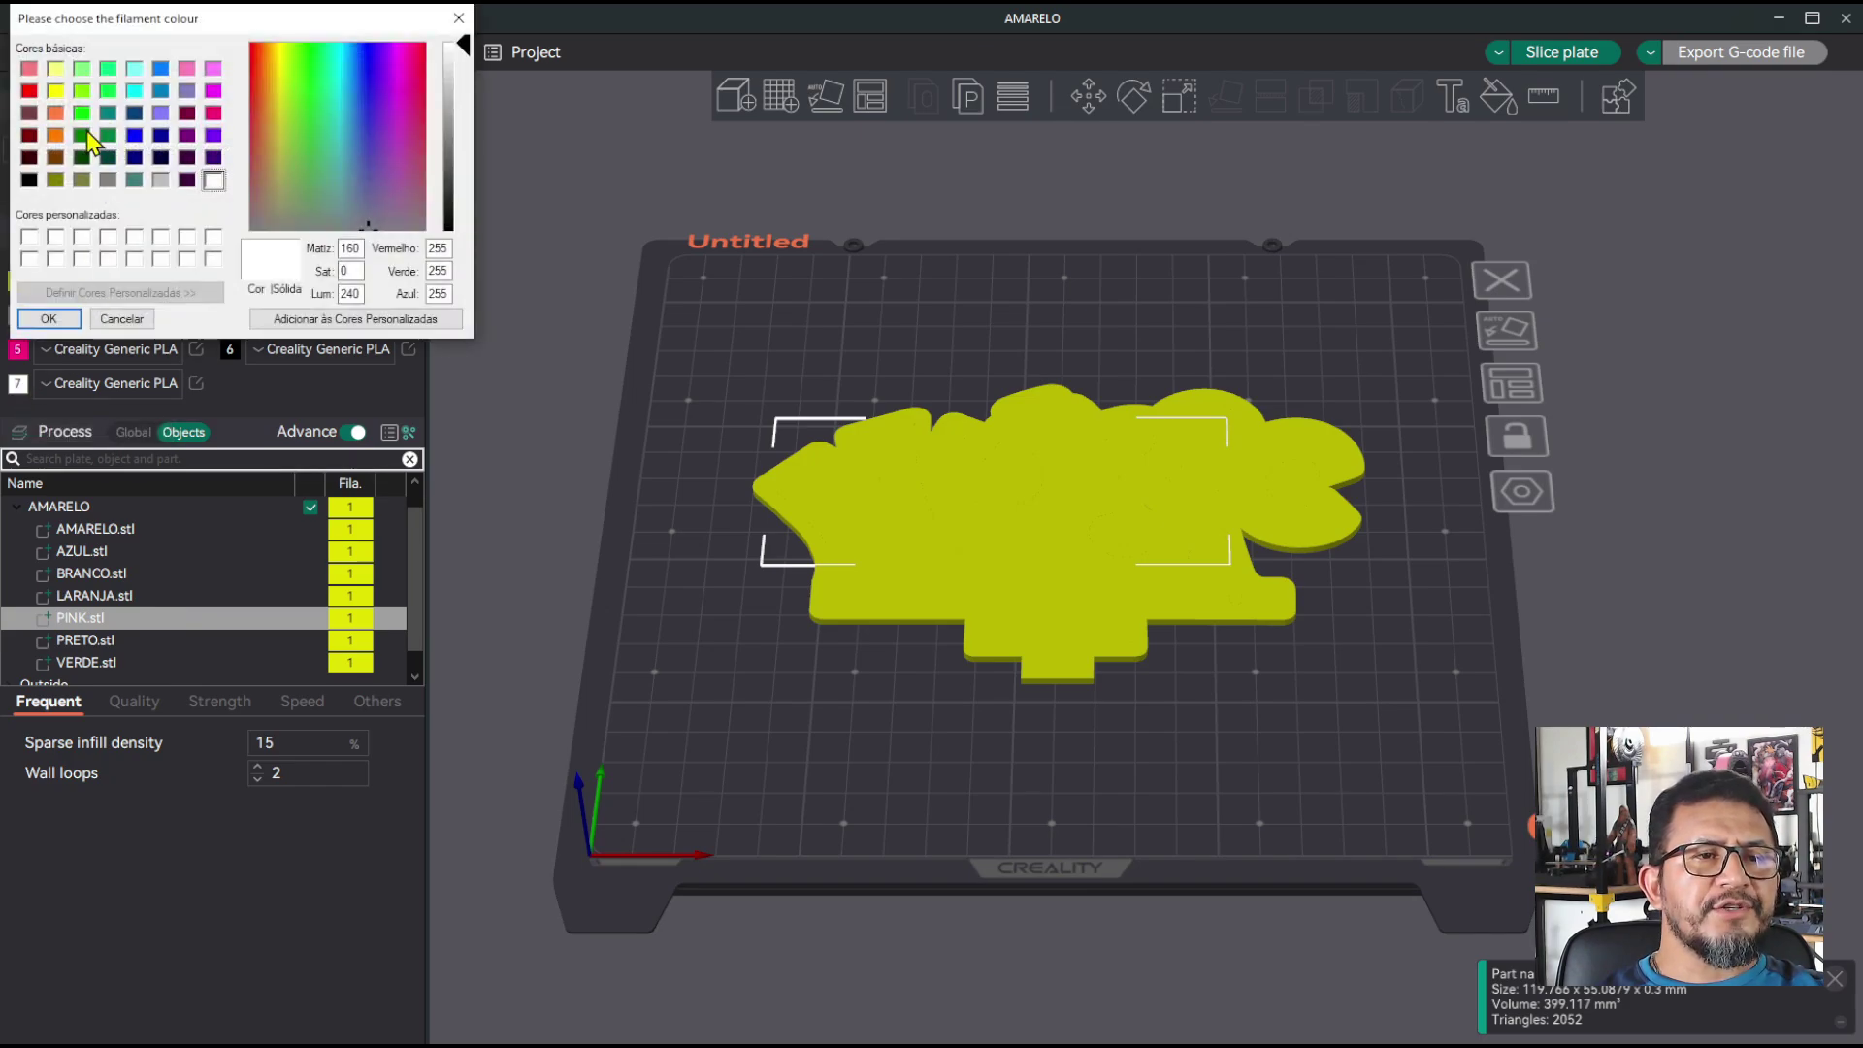
pyautogui.click(82, 136)
pyautogui.click(49, 319)
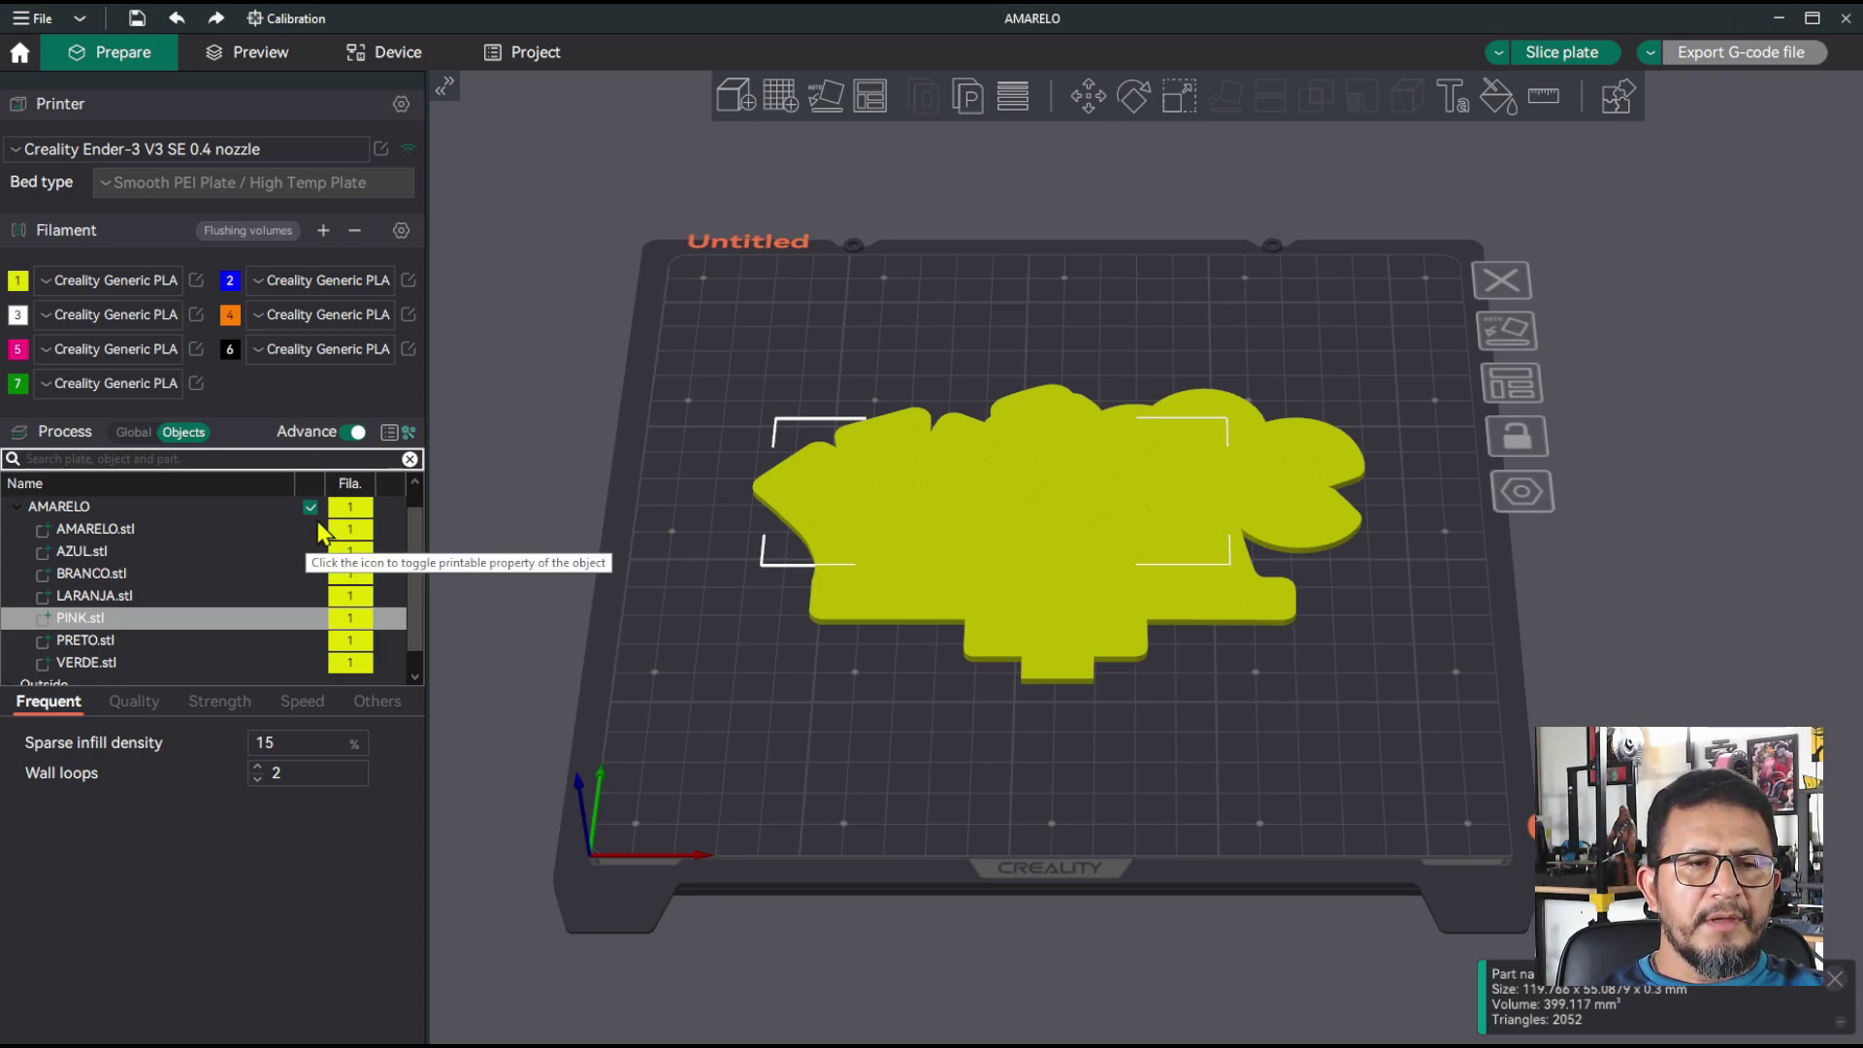
# Step: Assign filament 2 (blue) to the AZUL.stl part and filament 3 (white) to the BRANCO.stl part
pyautogui.click(124, 554)
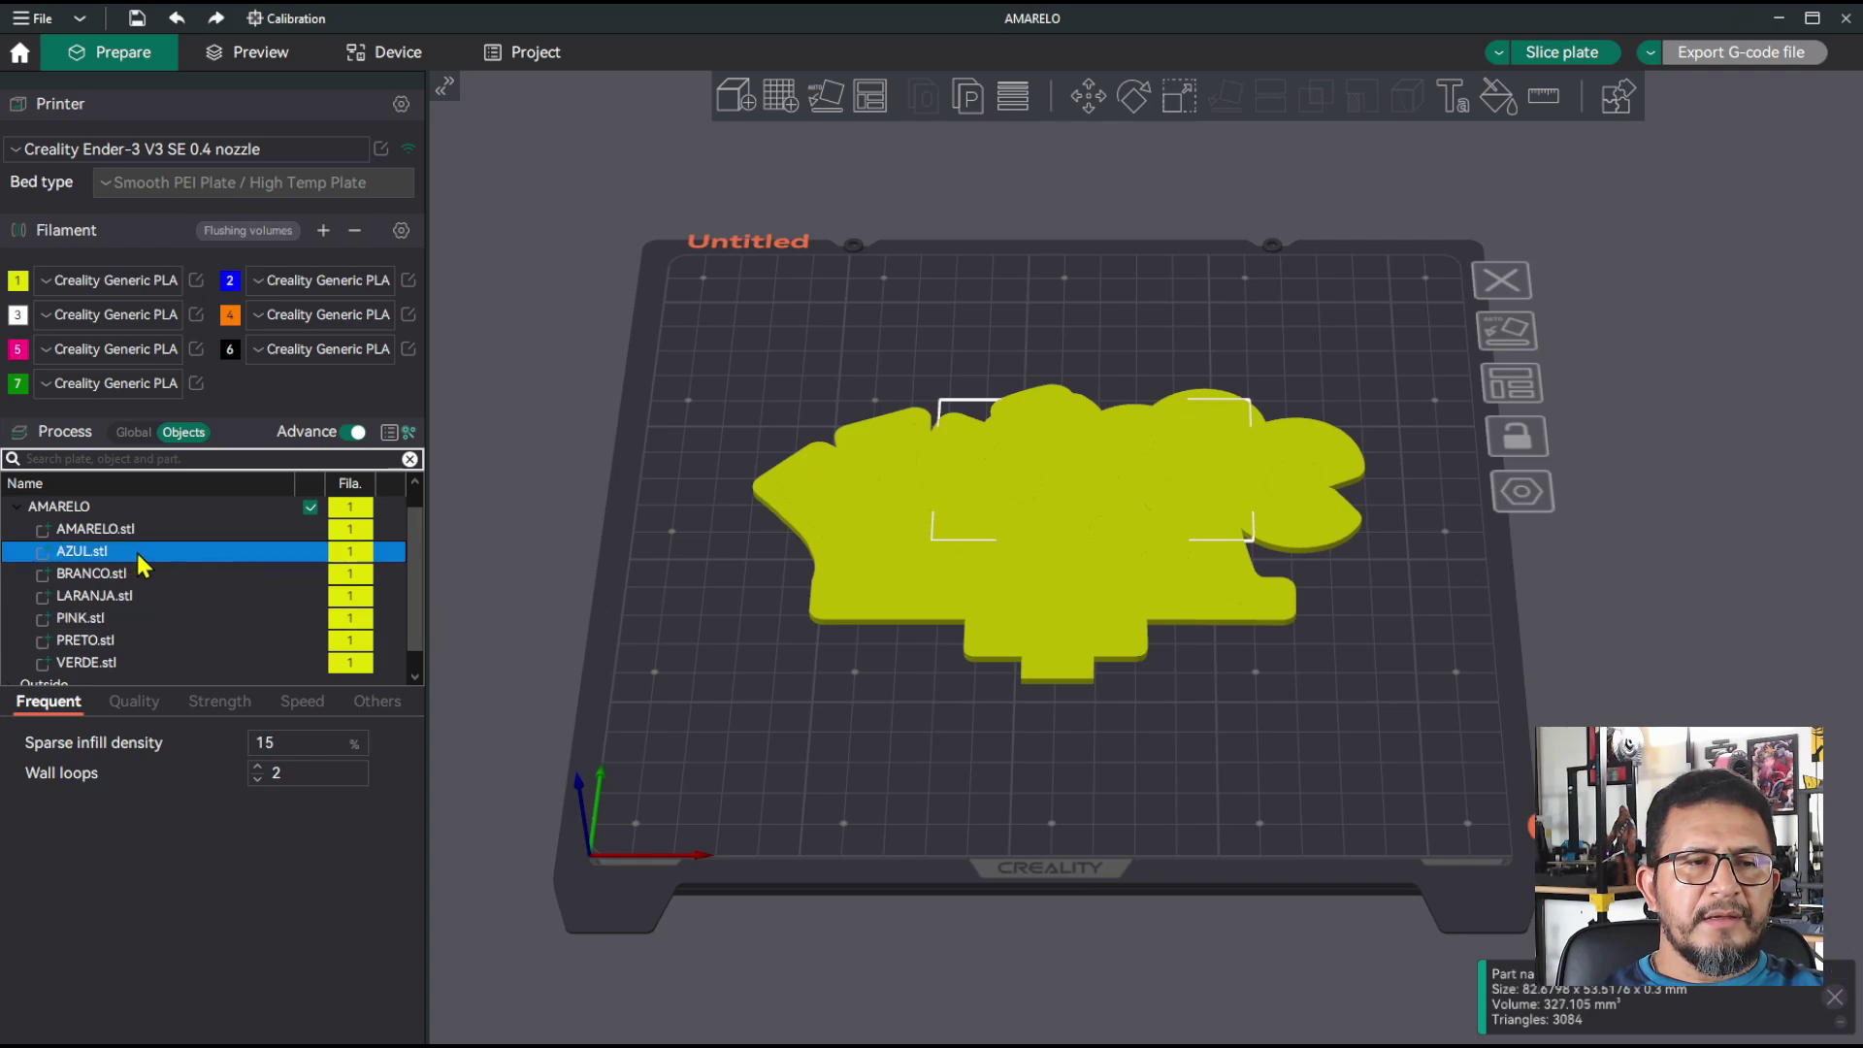
pyautogui.click(354, 557)
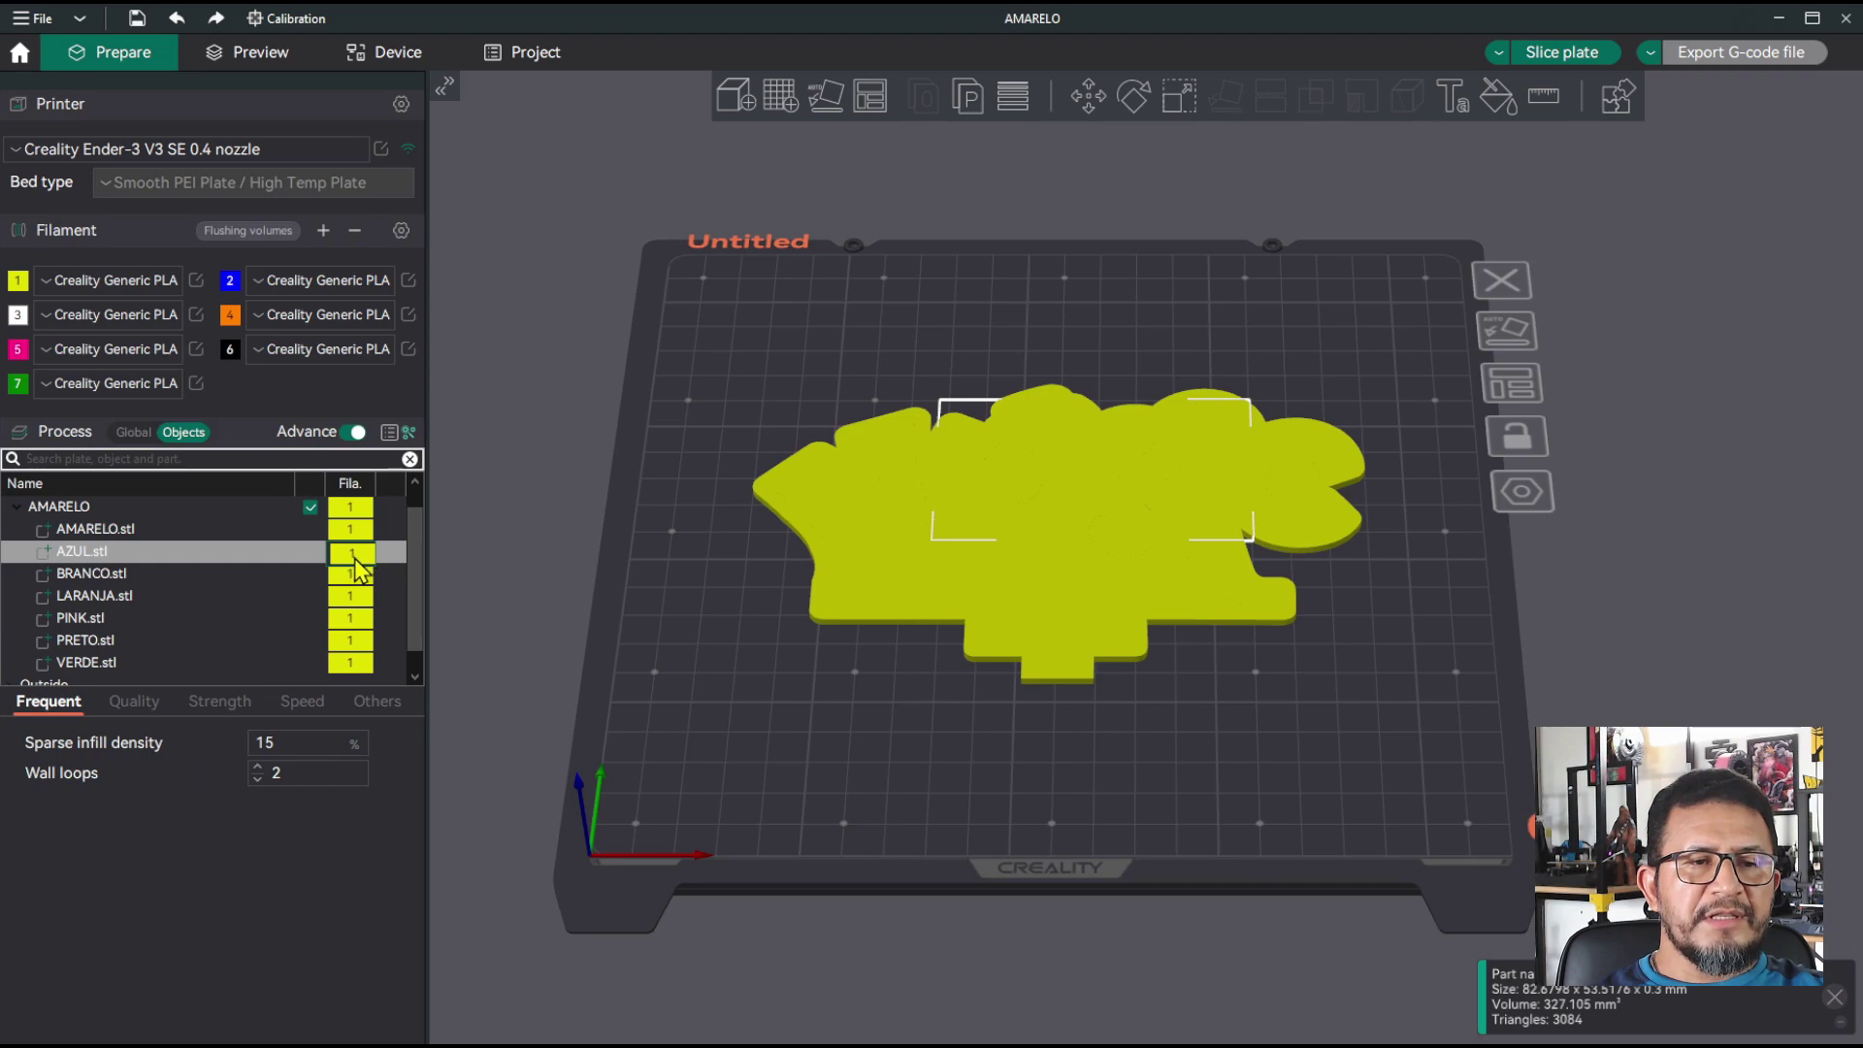
pyautogui.click(355, 557)
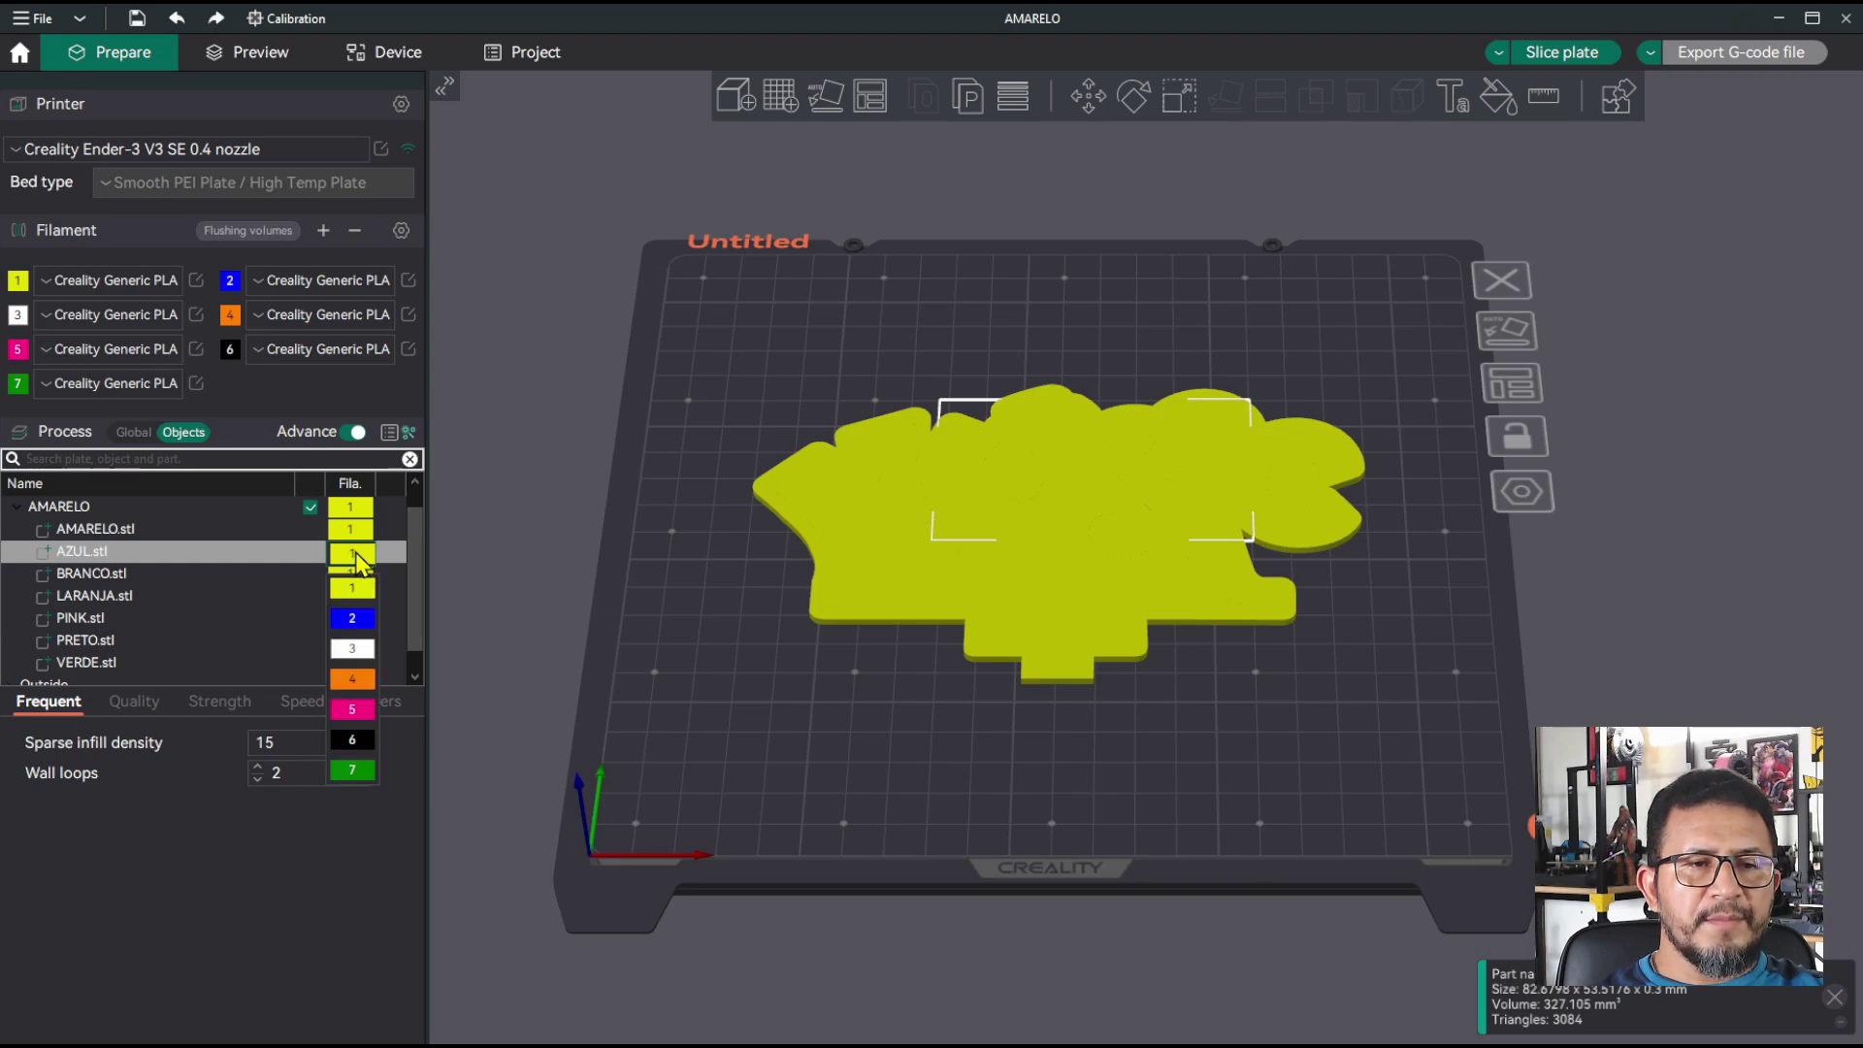
pyautogui.click(359, 629)
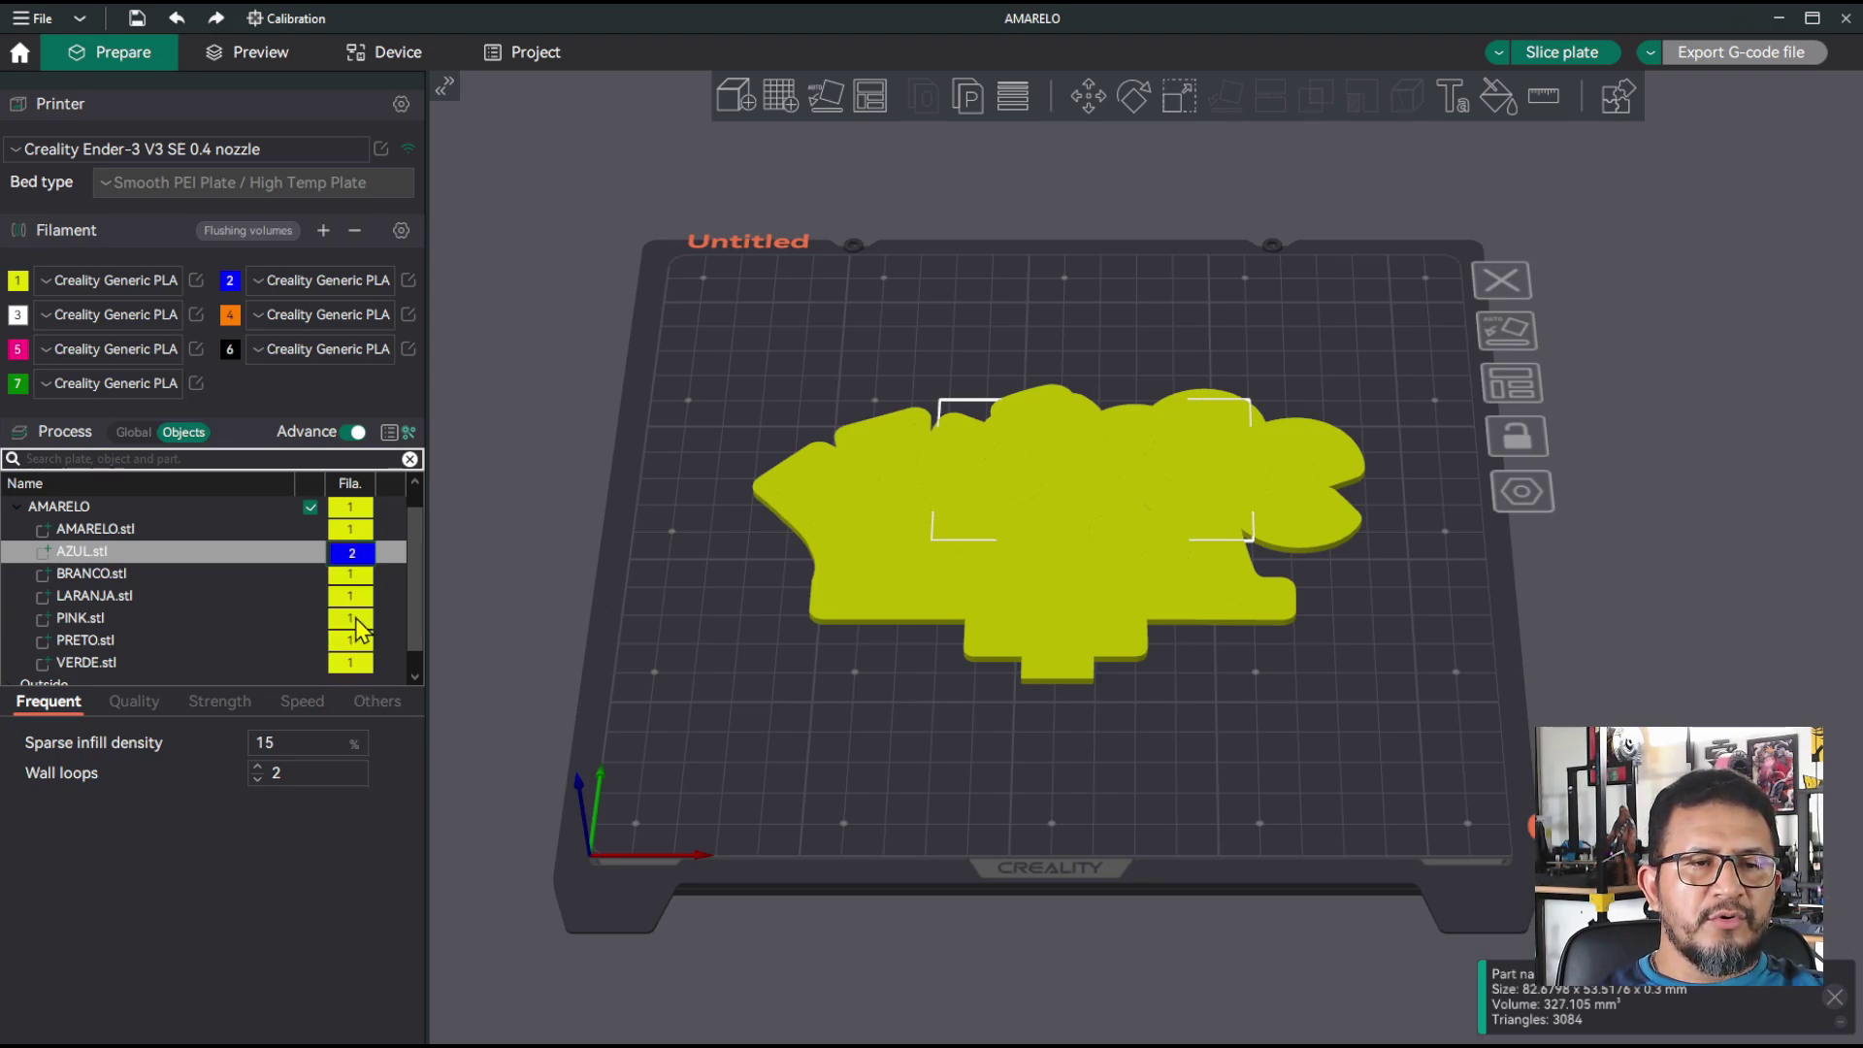
pyautogui.click(194, 573)
pyautogui.click(353, 573)
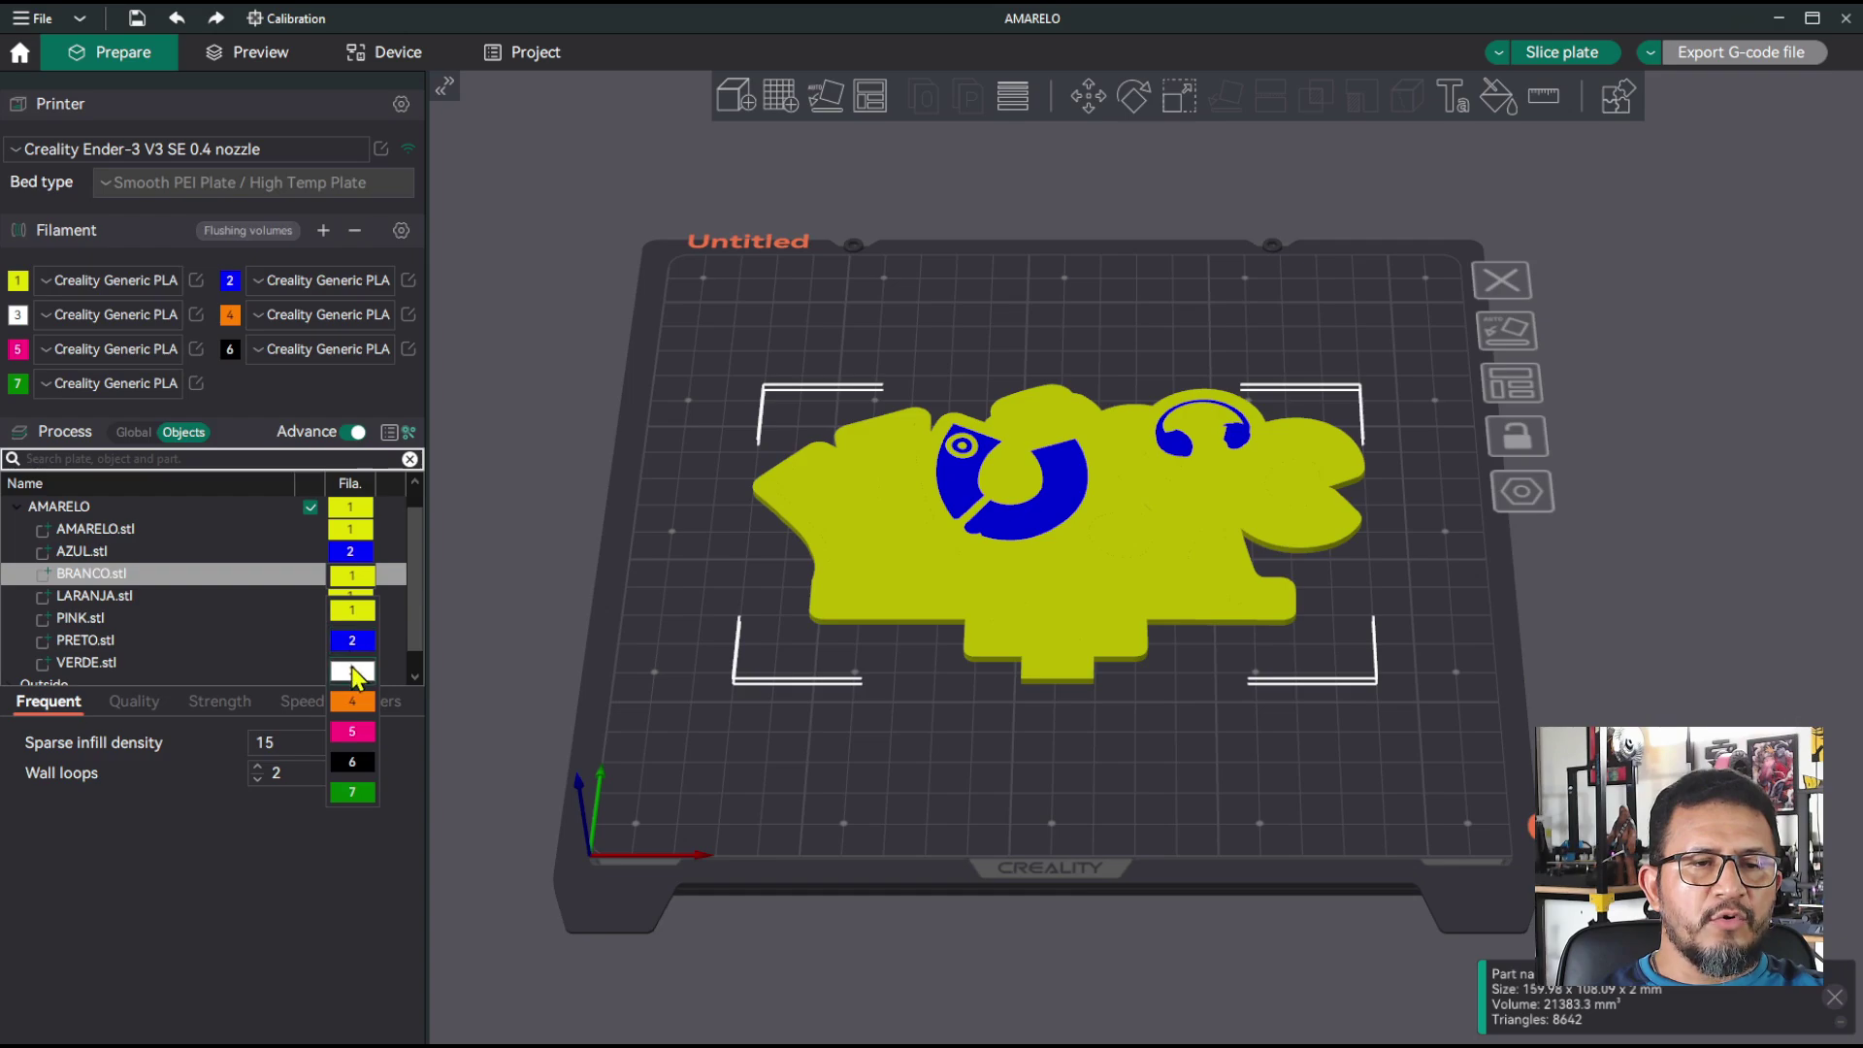
pyautogui.click(352, 673)
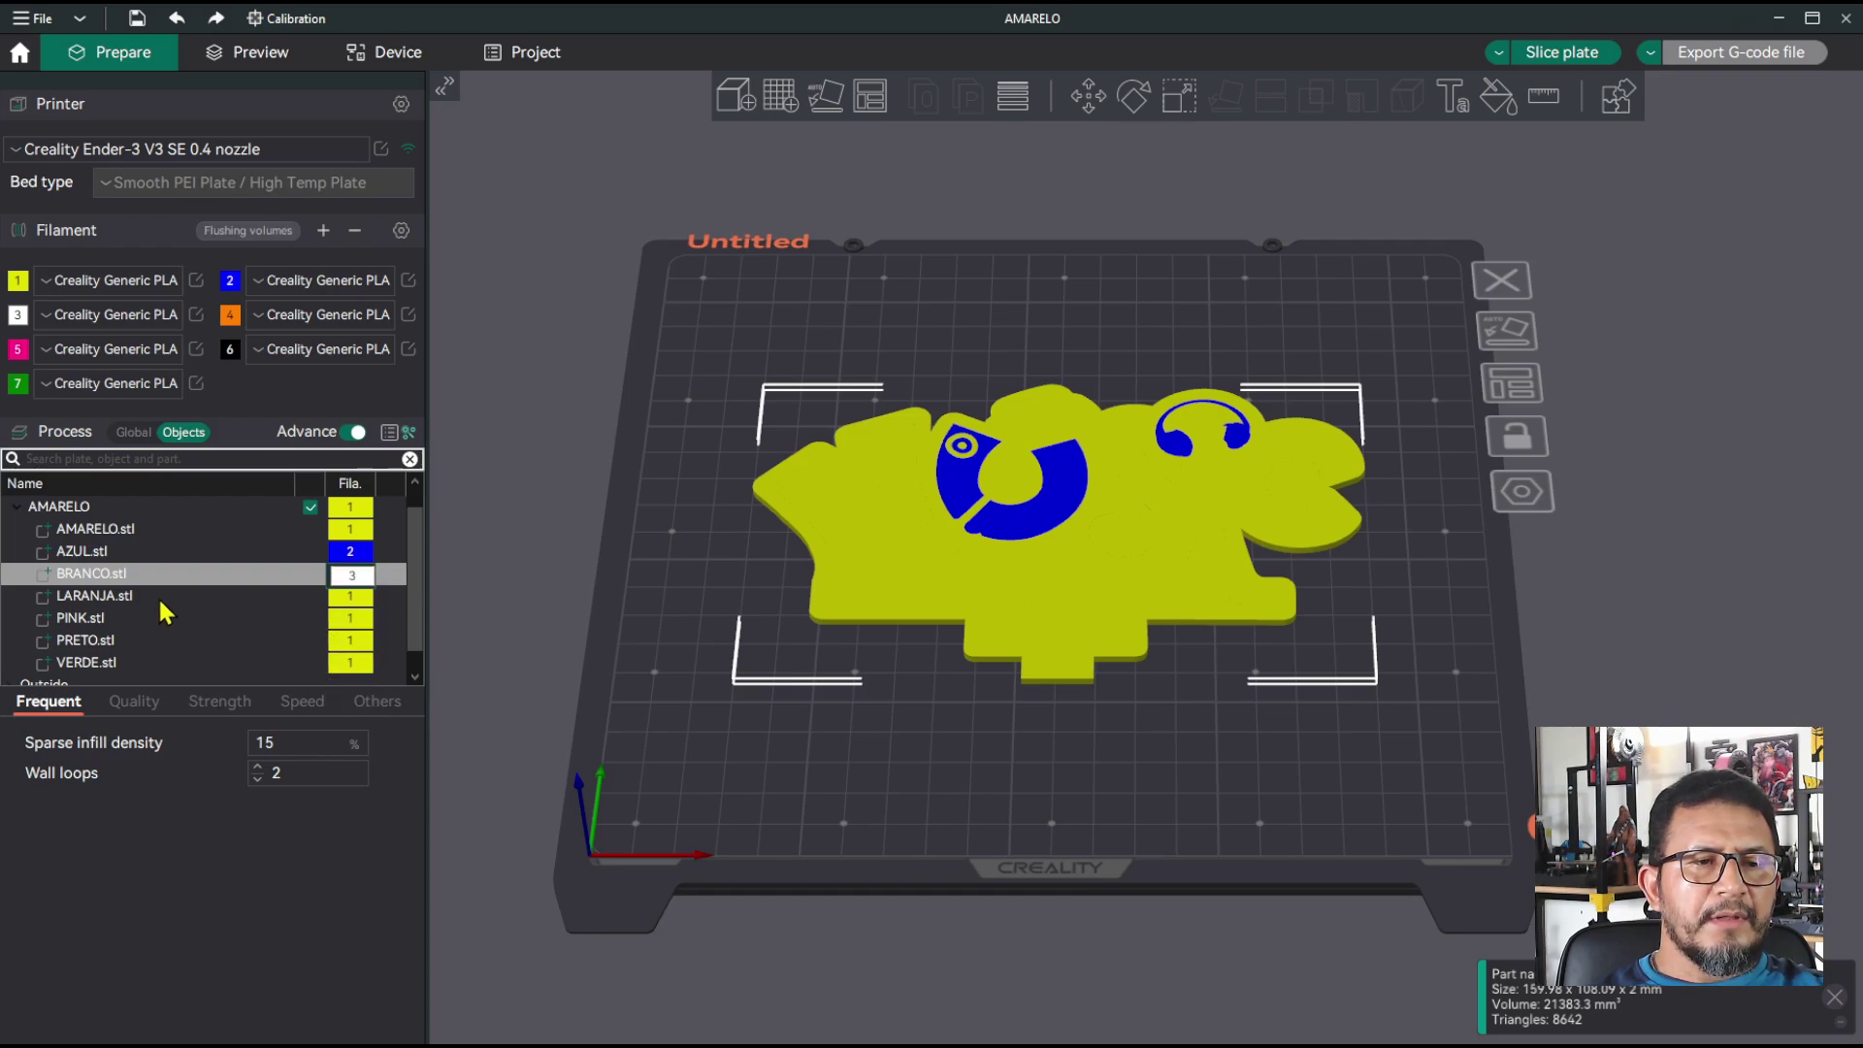
# Step: Assign filament 4 (orange) to the LARANJA.stl part and filament 5 (pink) to the PINK.stl part
pyautogui.click(353, 596)
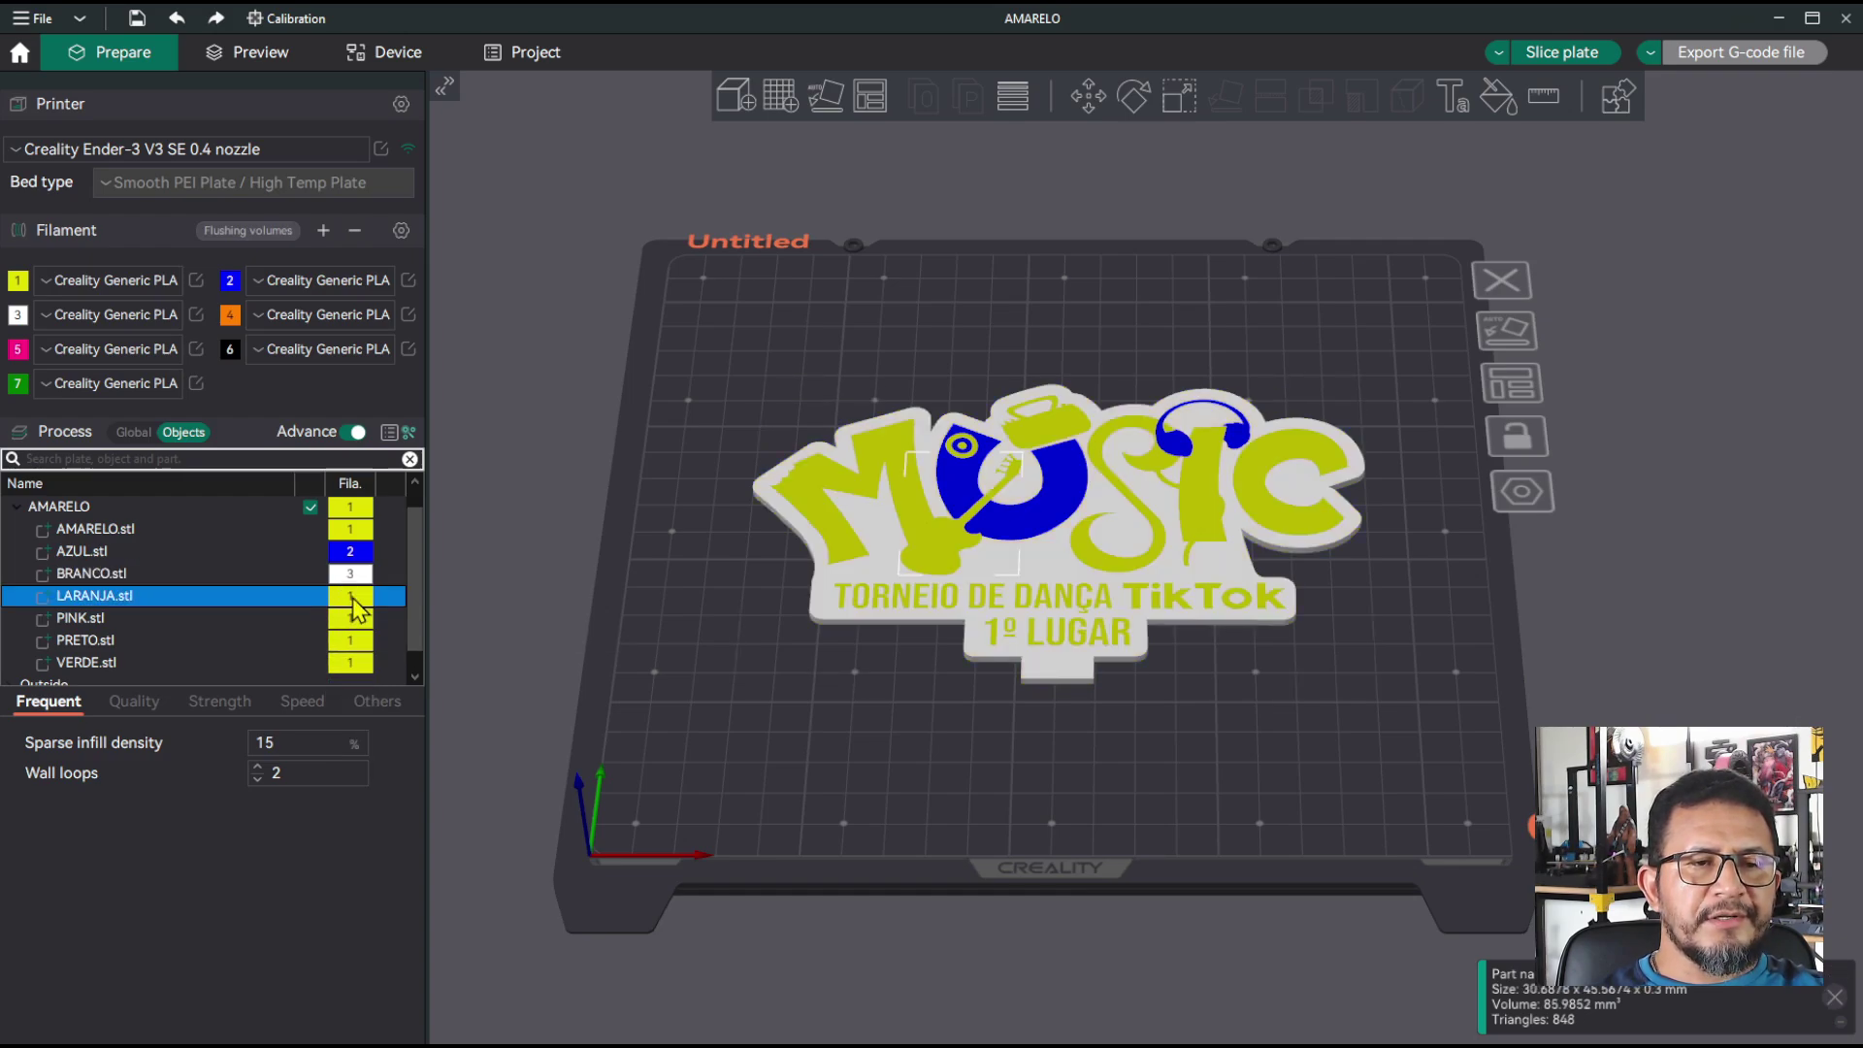
pyautogui.click(352, 598)
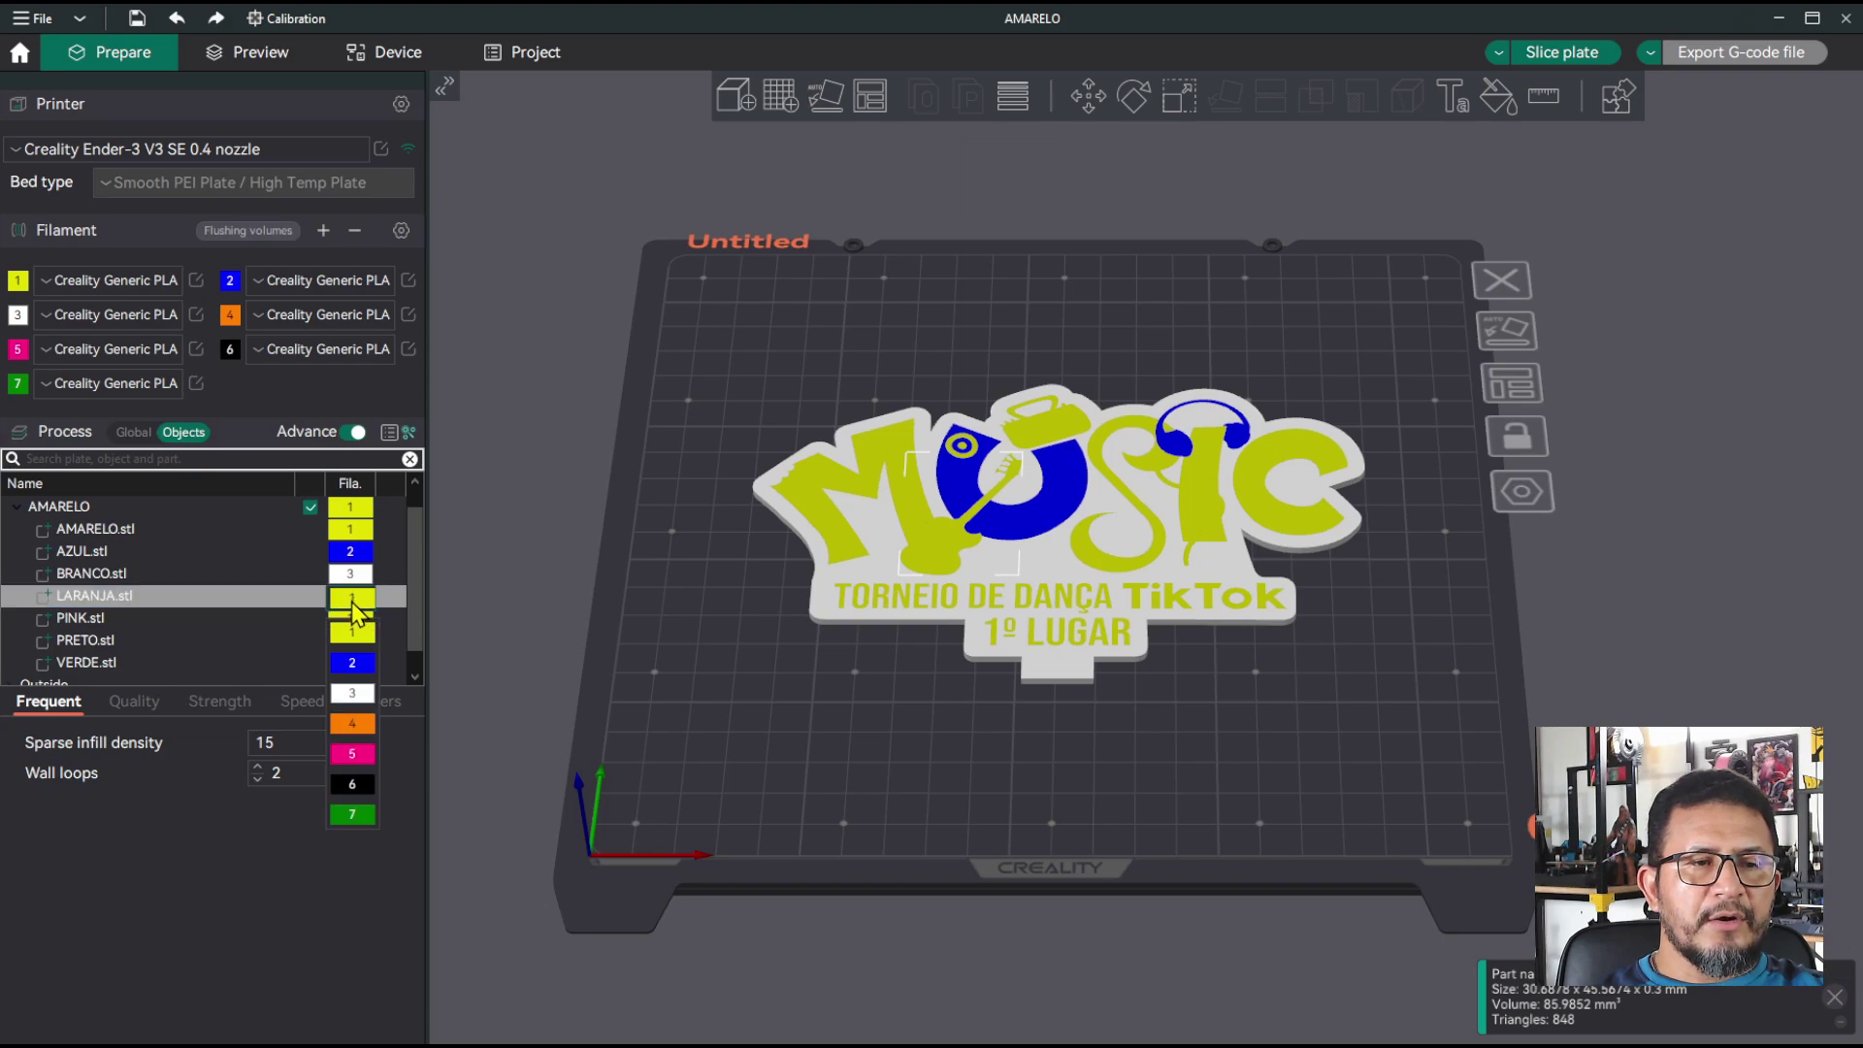
pyautogui.click(359, 726)
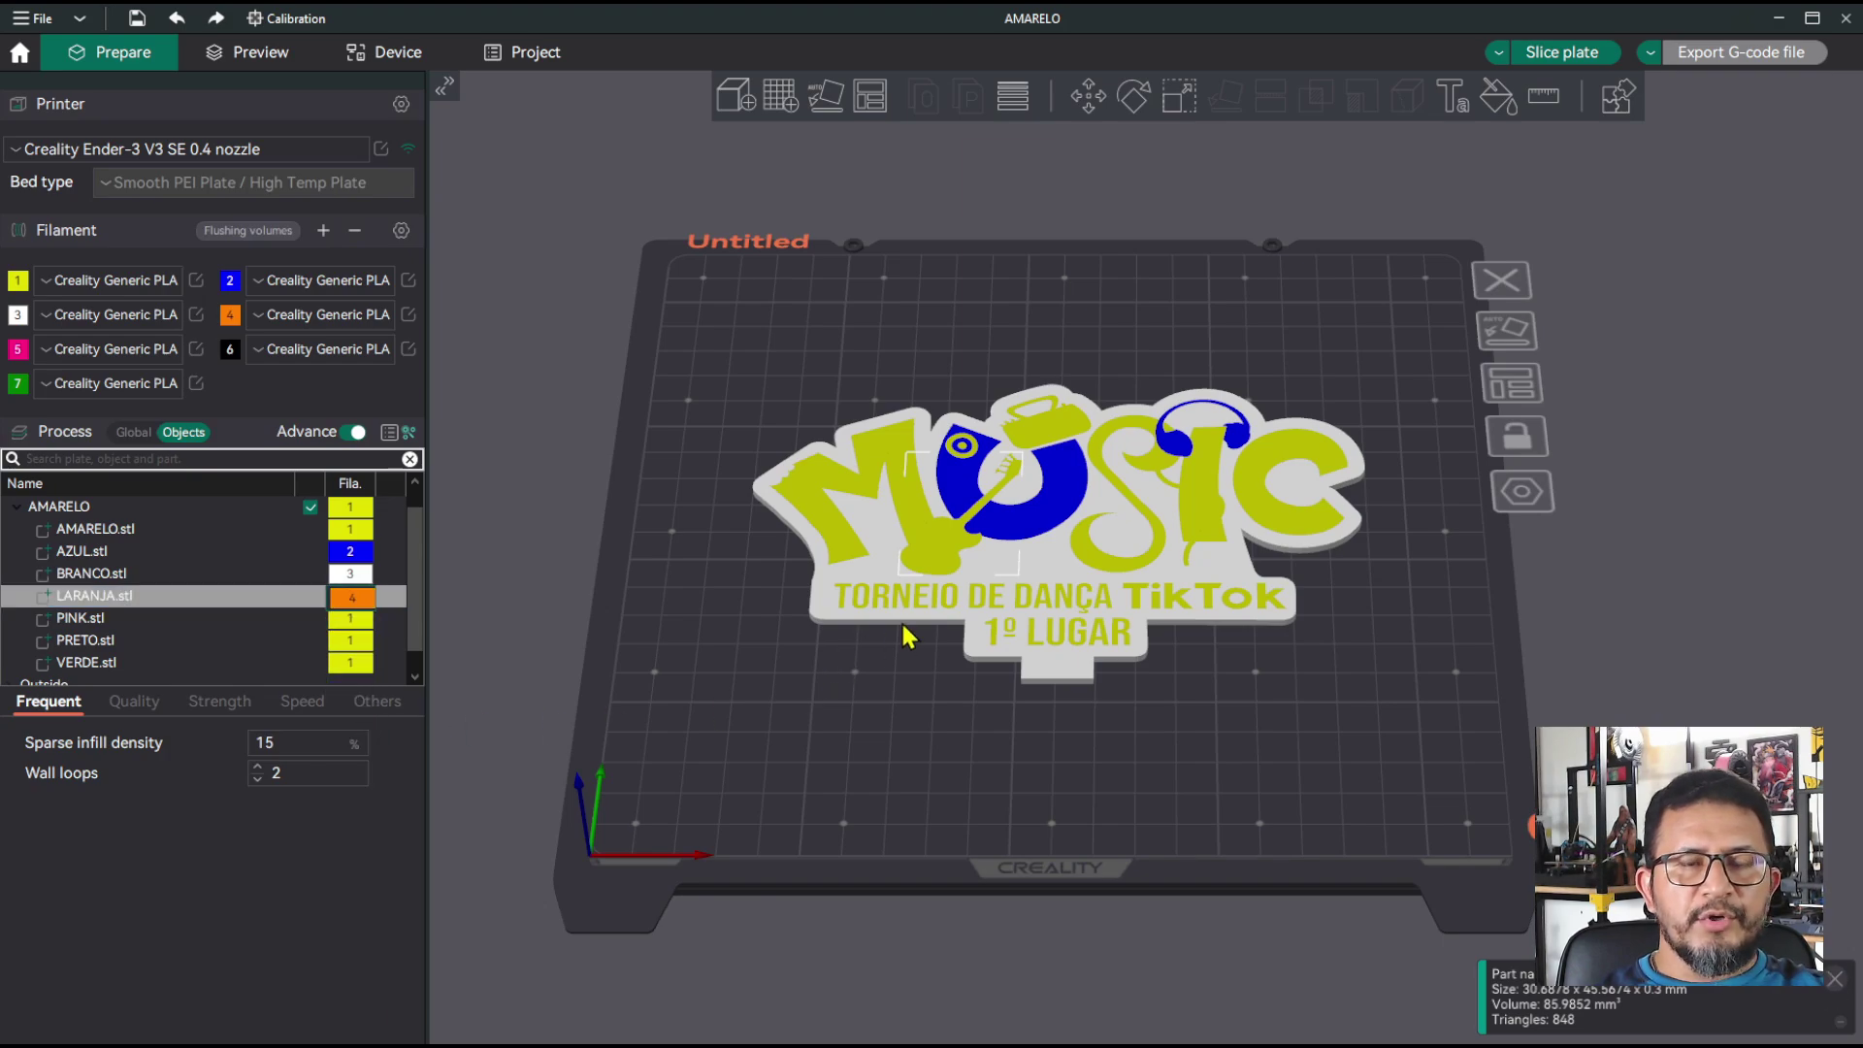
pyautogui.click(353, 626)
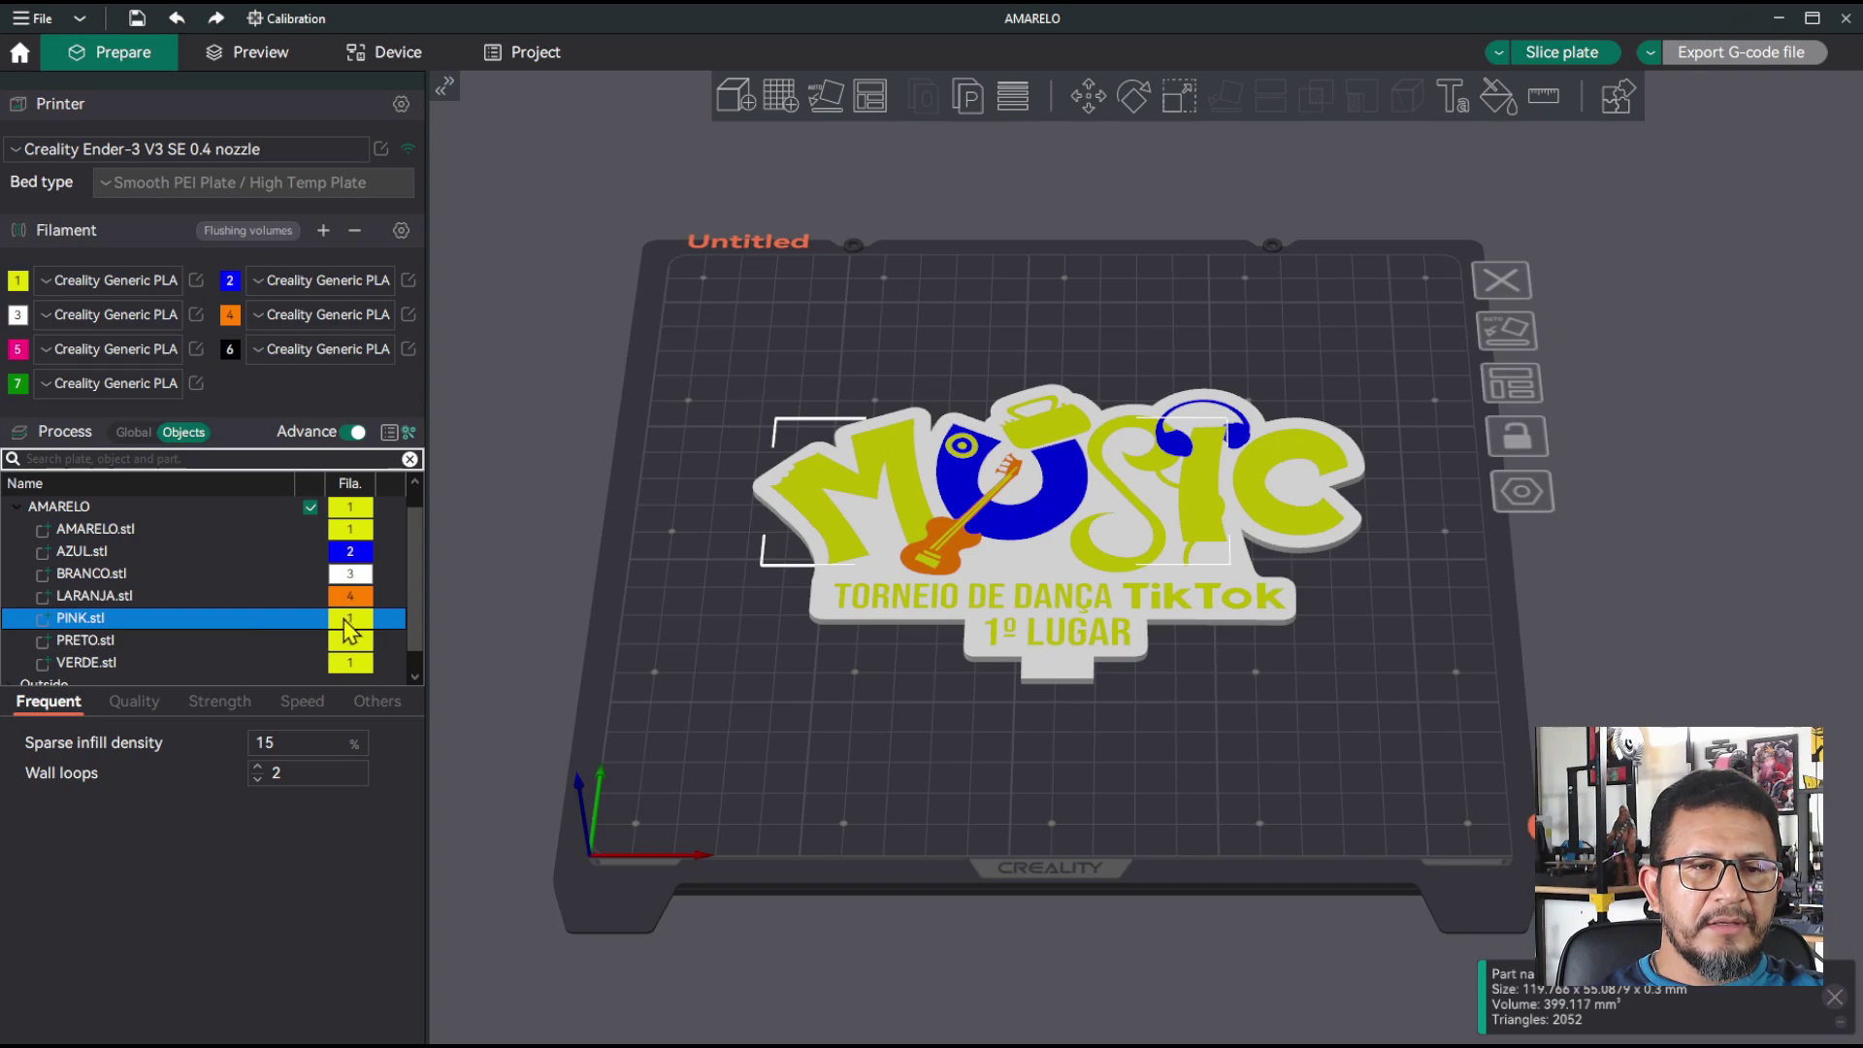
pyautogui.click(351, 628)
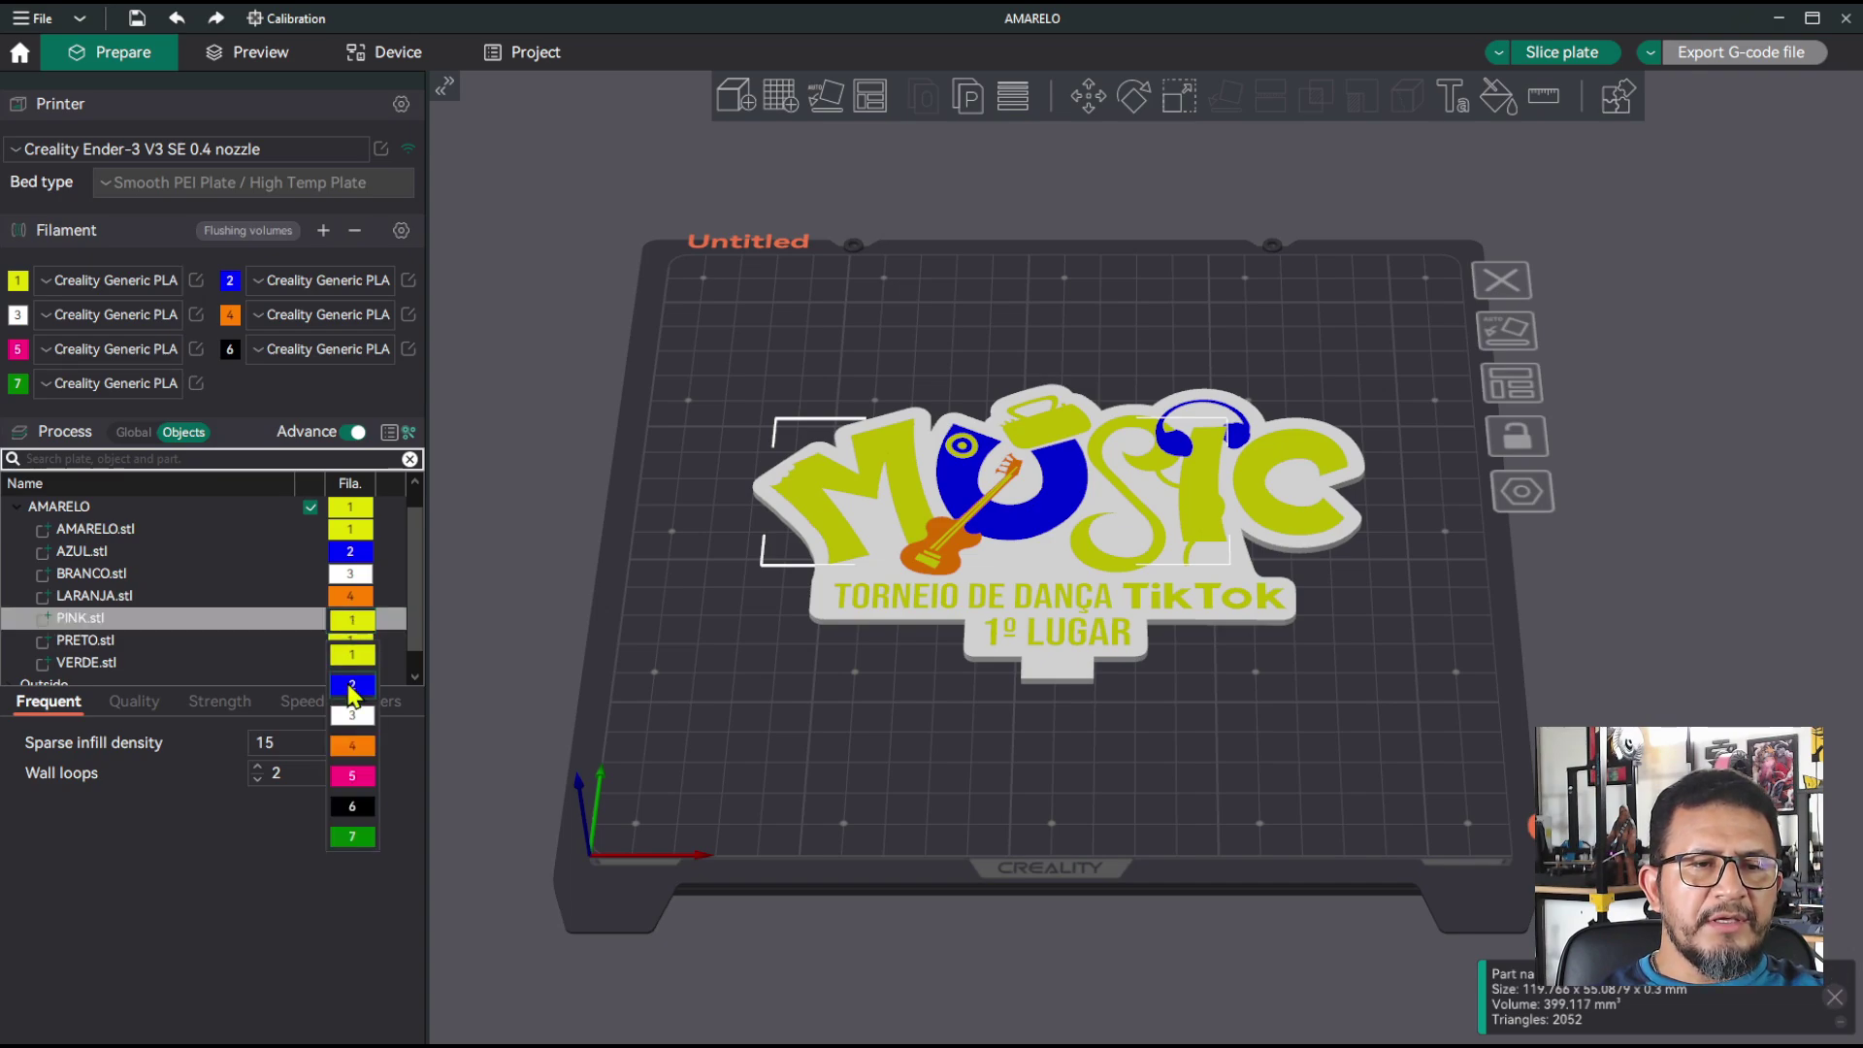
pyautogui.click(352, 775)
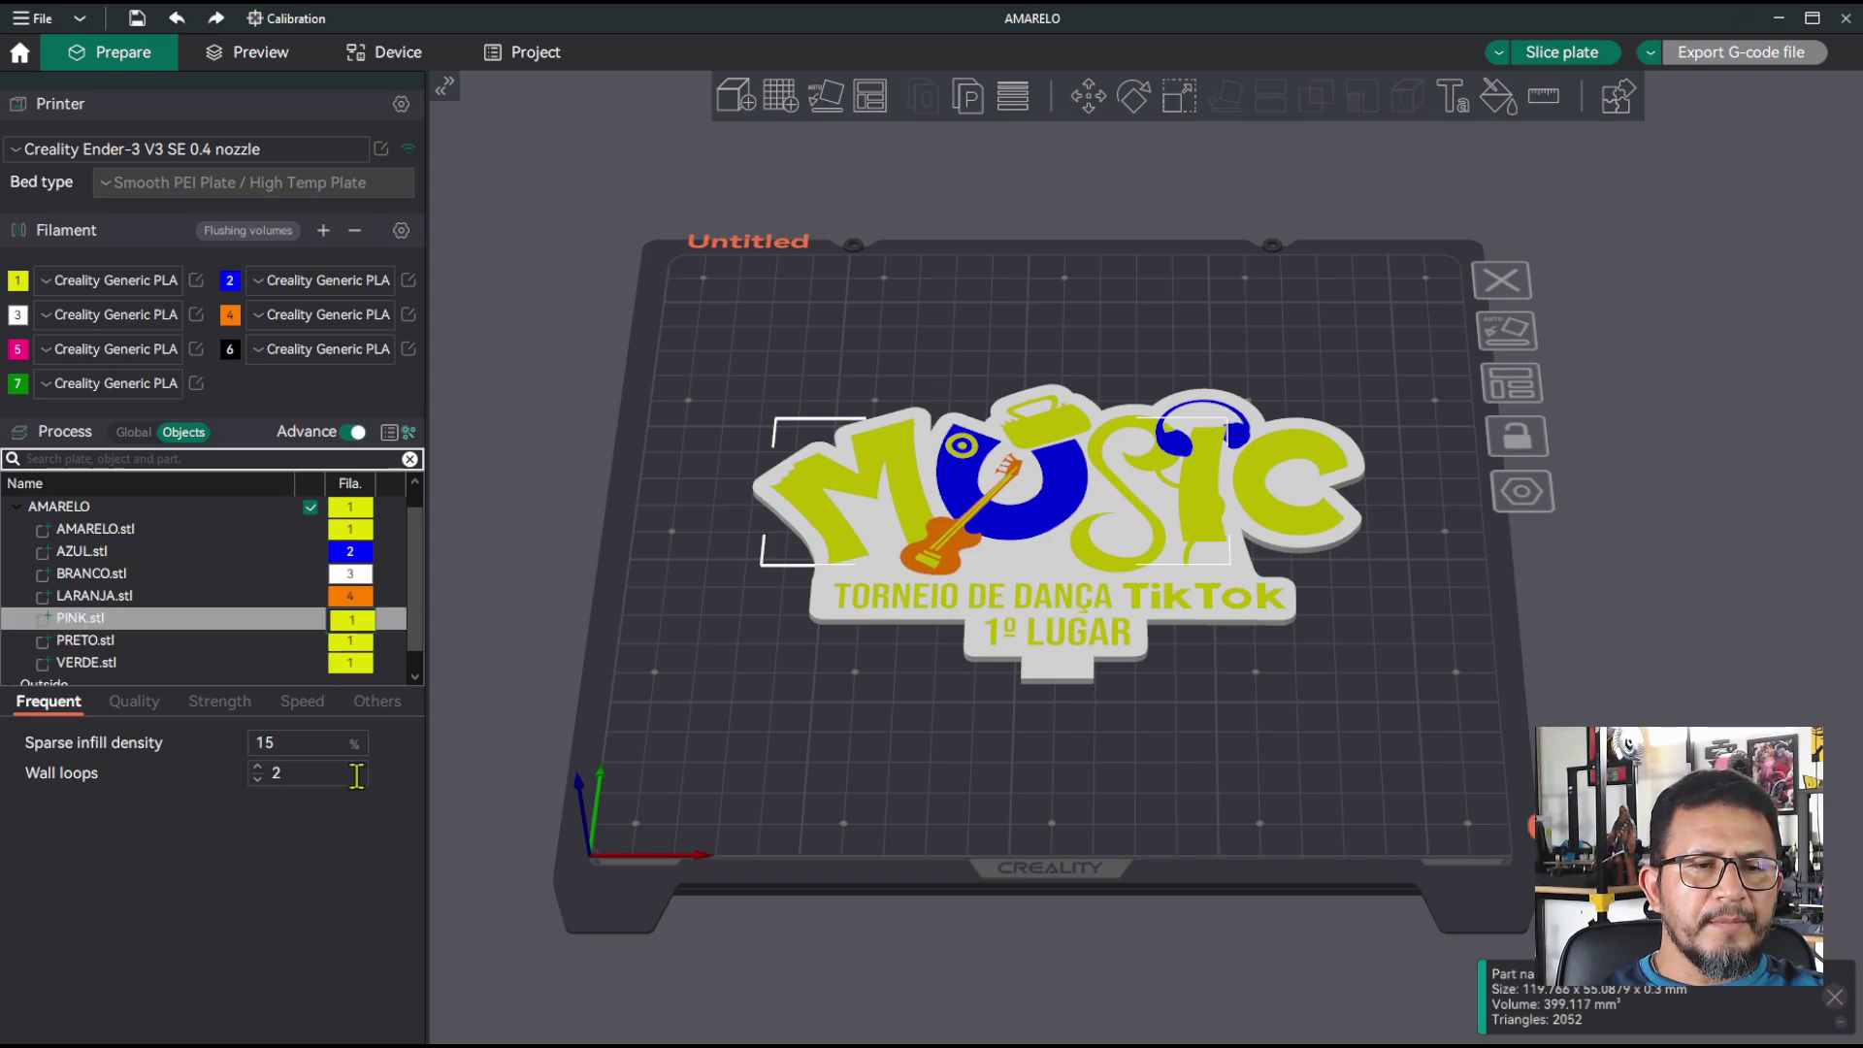
# Step: Assign filament 6 (black) to the PRETO.stl part and filament 7 (green) to VERDE.stl, clearing the part selection at the end
pyautogui.click(353, 647)
pyautogui.click(355, 648)
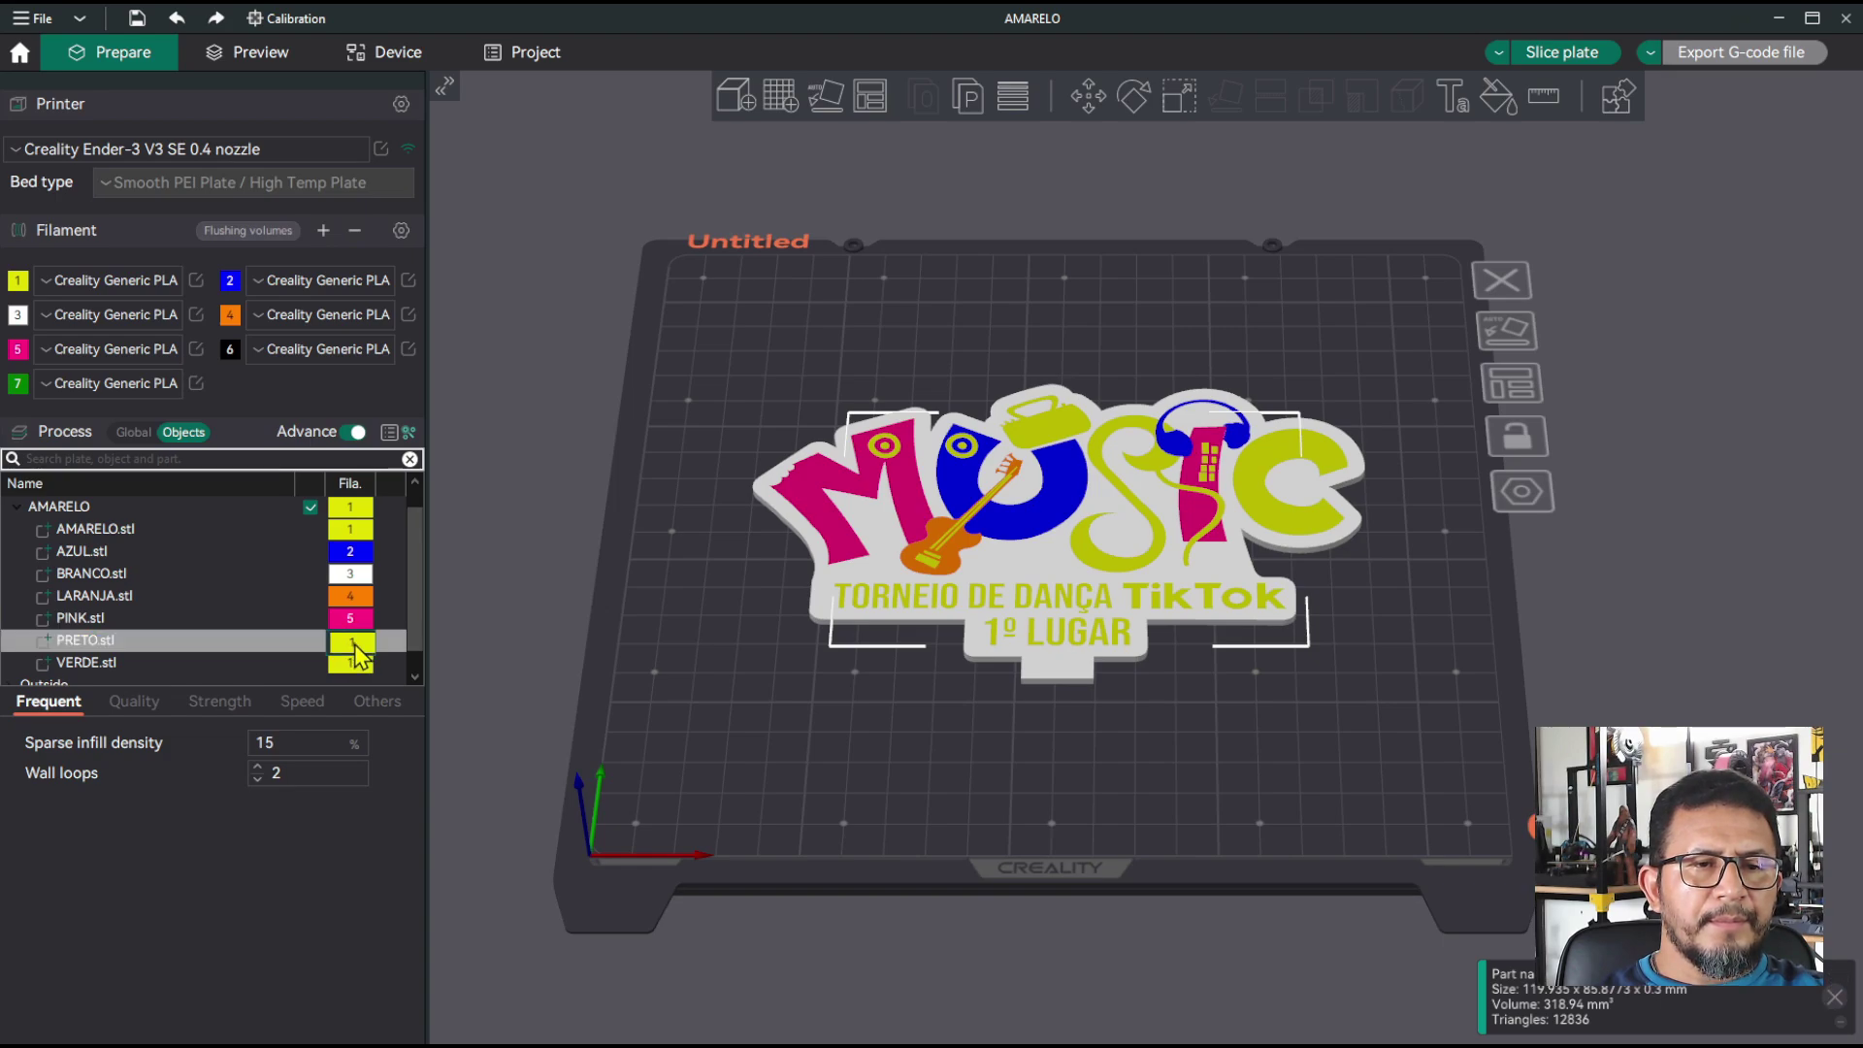
pyautogui.click(355, 644)
pyautogui.click(366, 828)
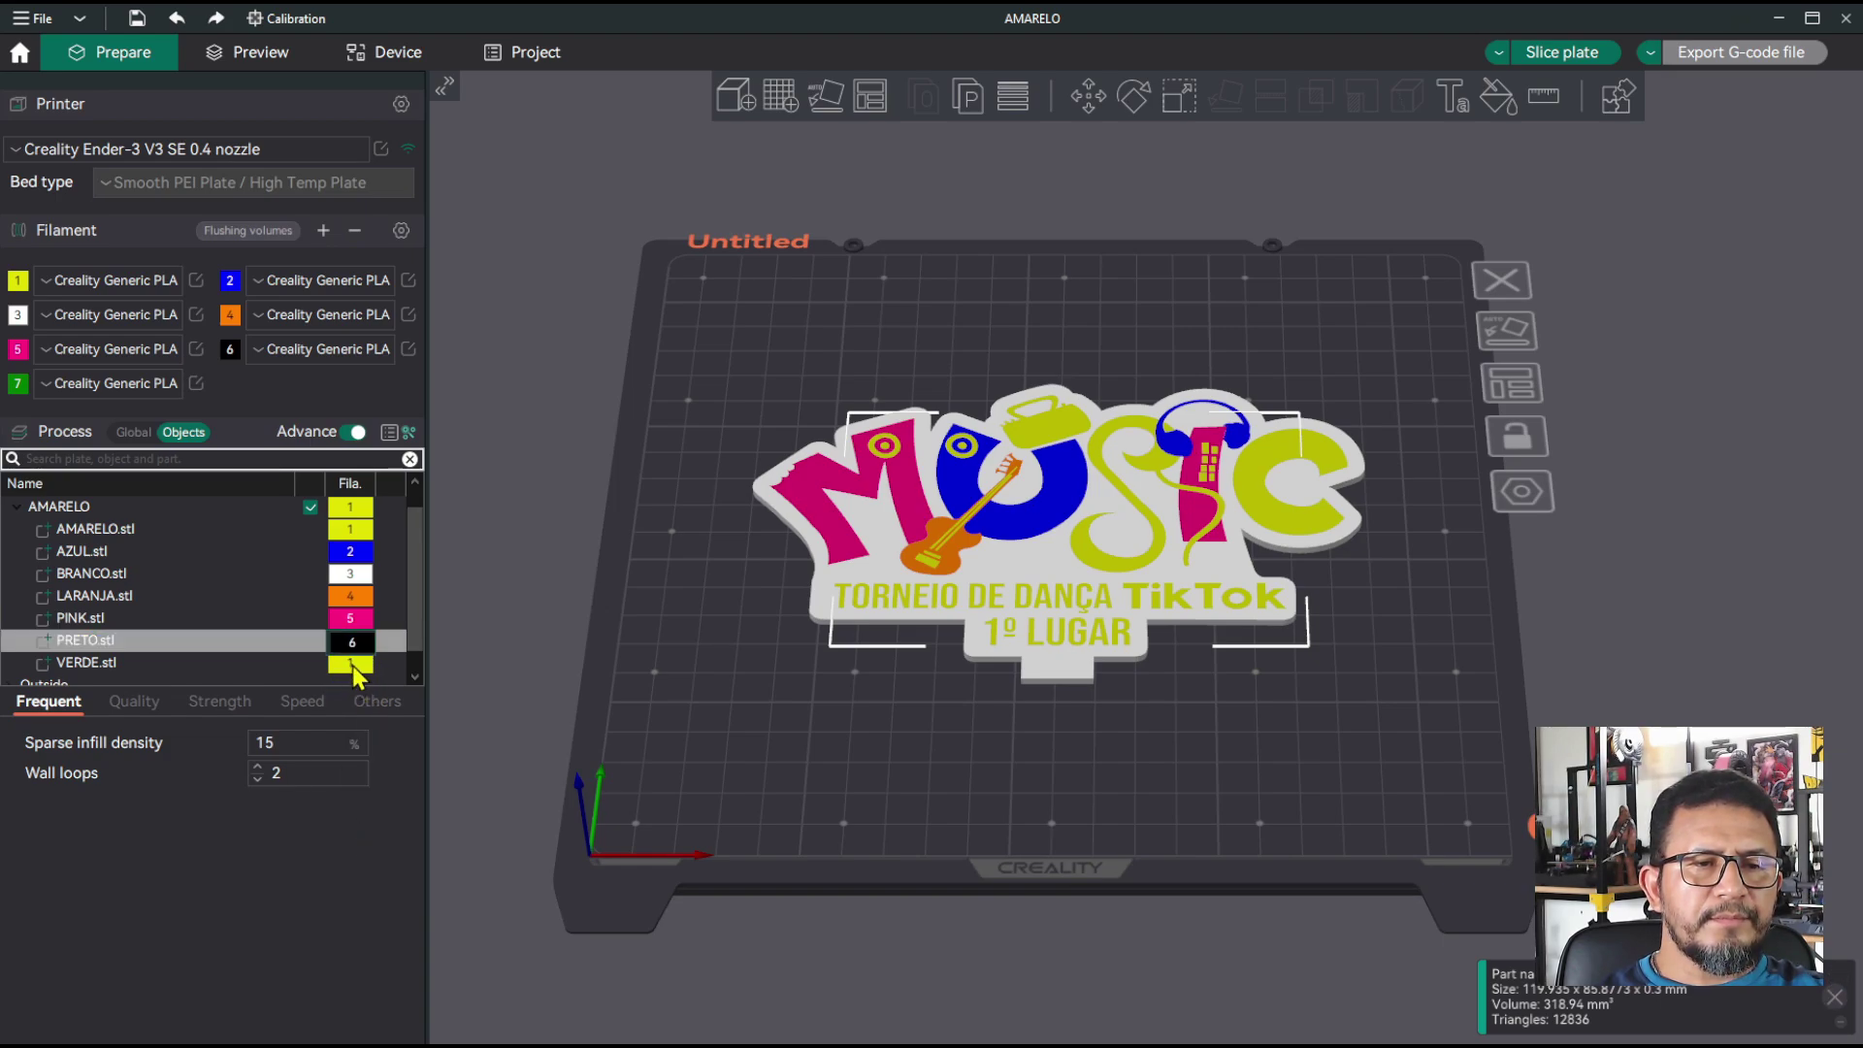
pyautogui.click(354, 664)
pyautogui.doubleClick(354, 667)
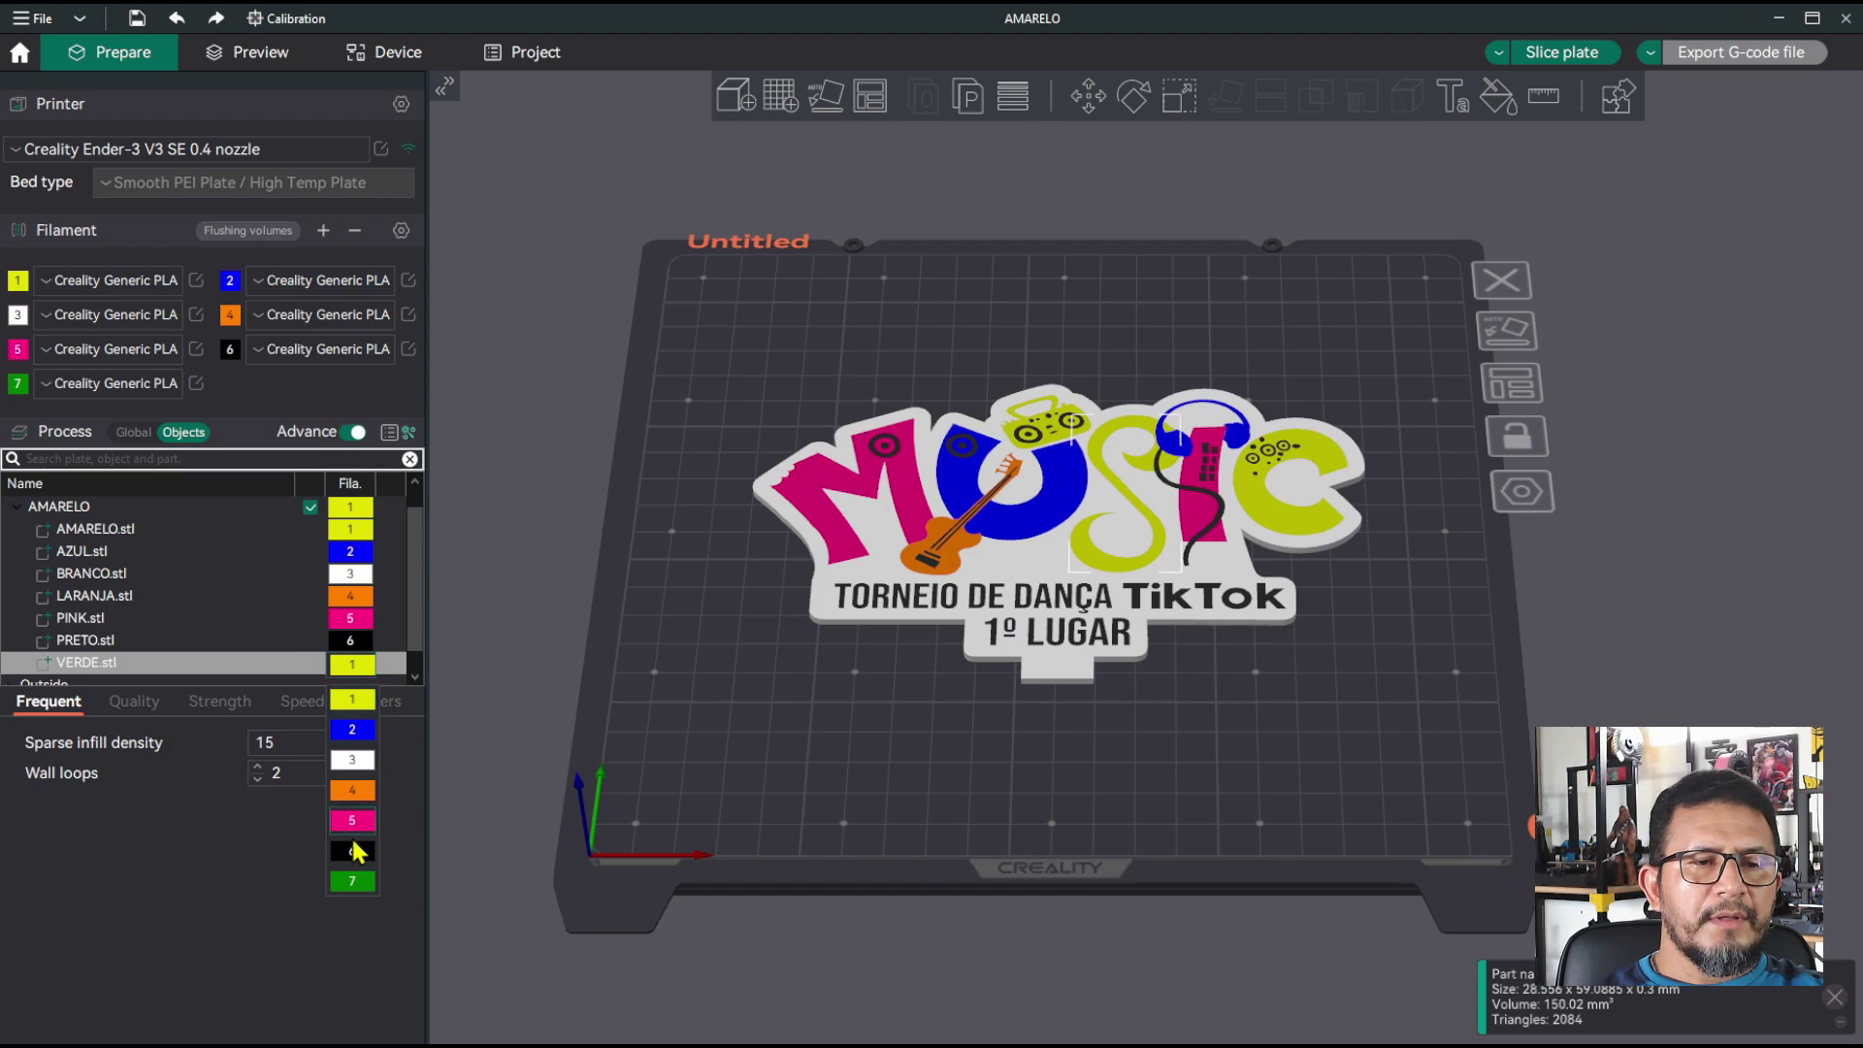
pyautogui.click(355, 880)
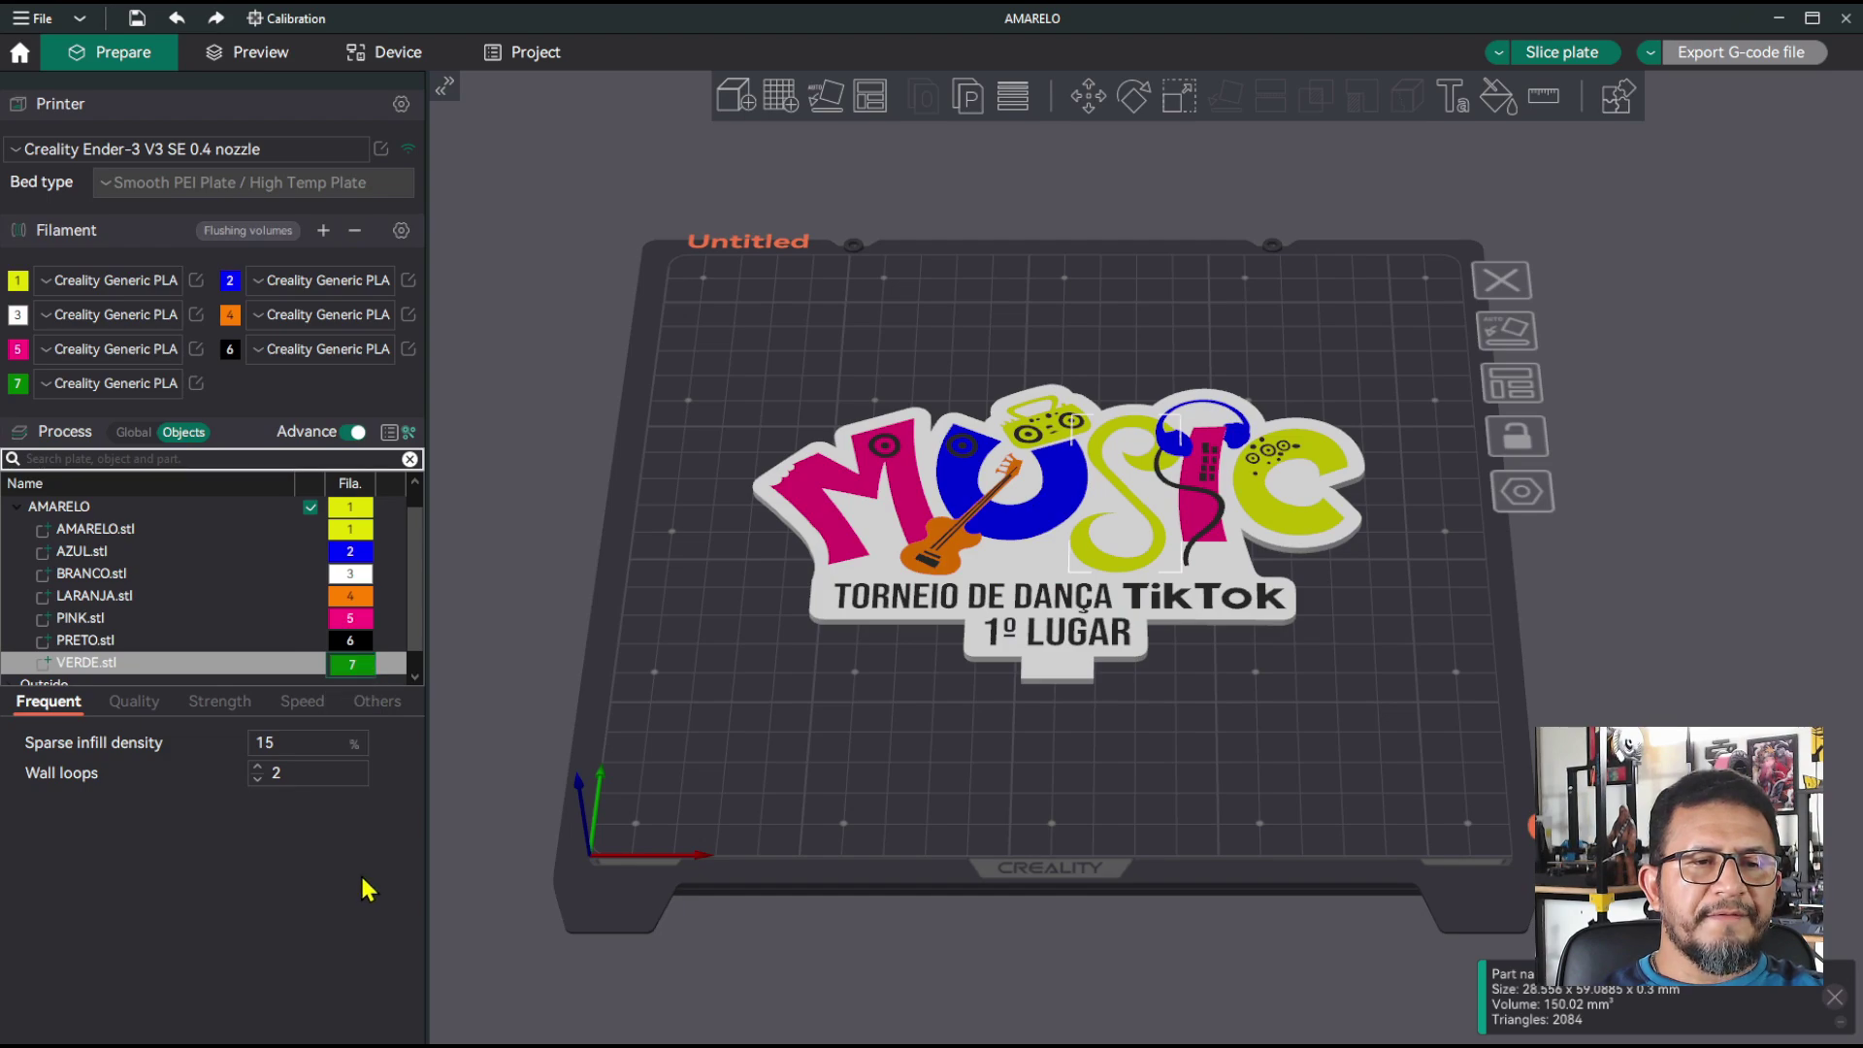
pyautogui.click(676, 490)
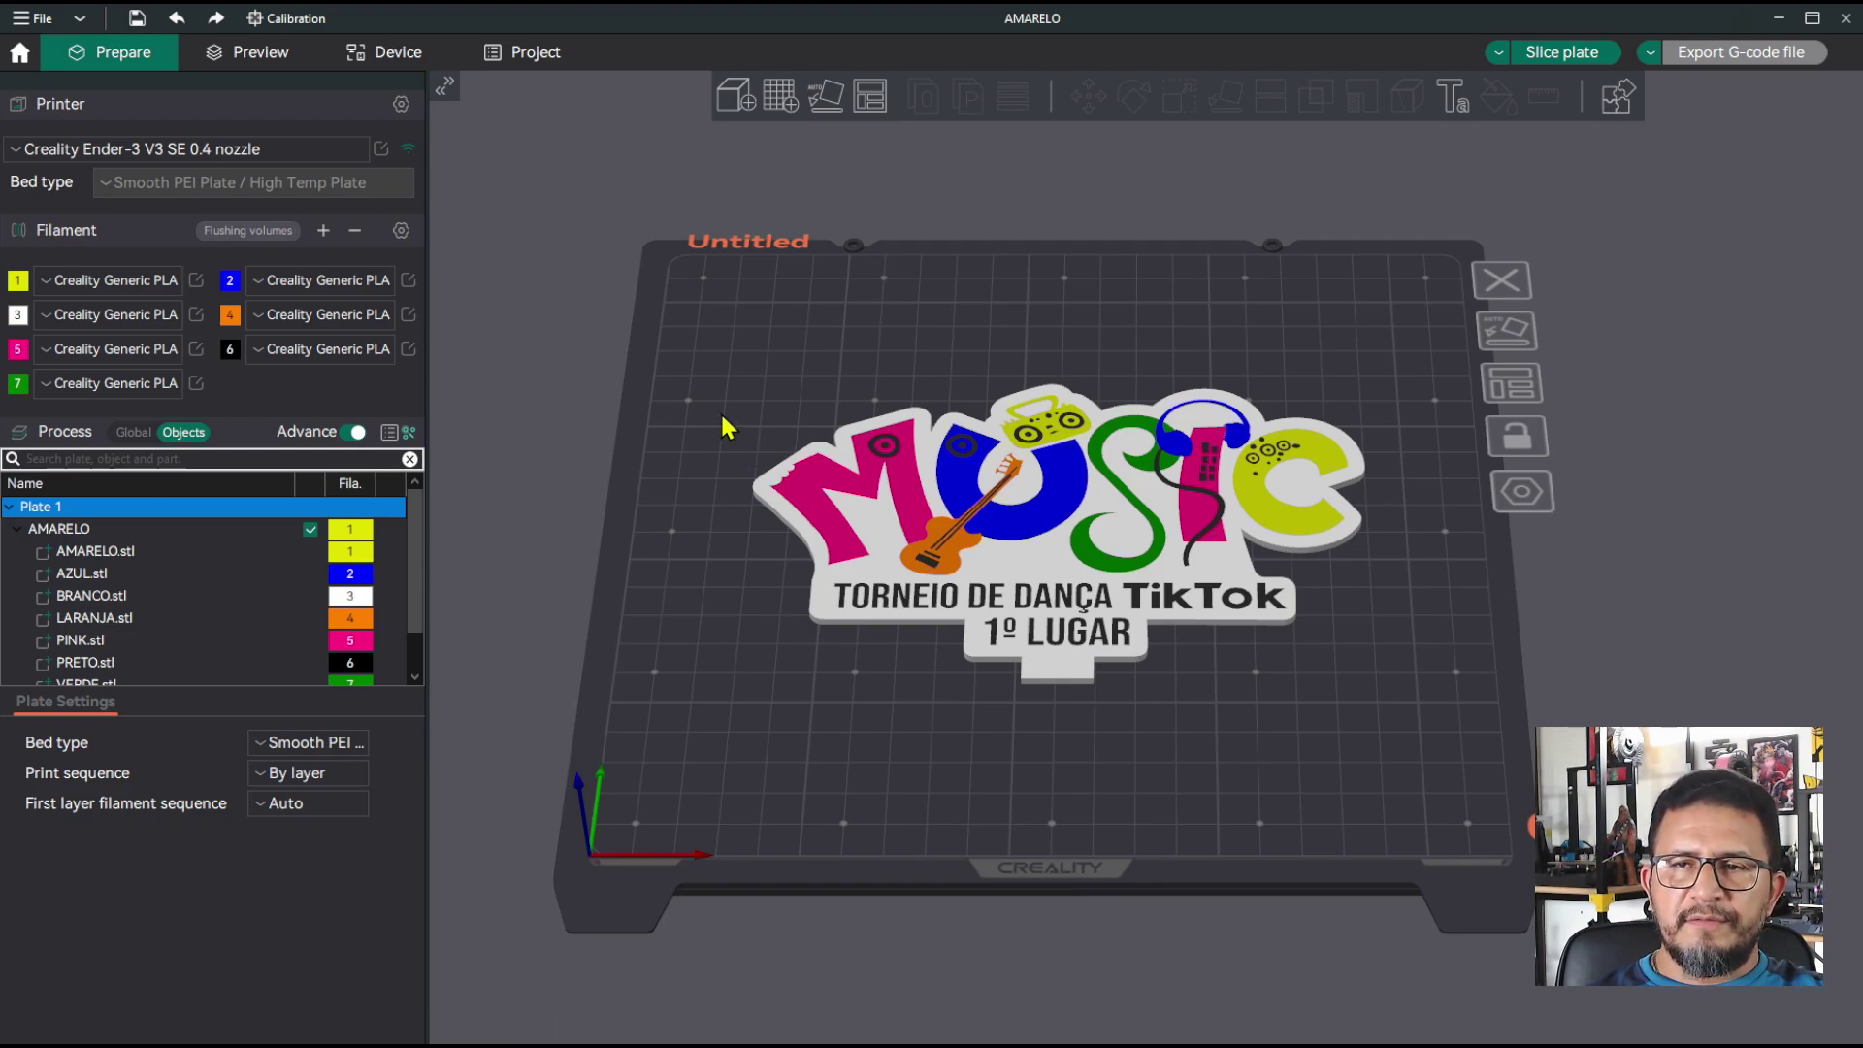
# Step: Swap two filament colours by setting filament 7 to white and filament 3 to green
pyautogui.click(18, 388)
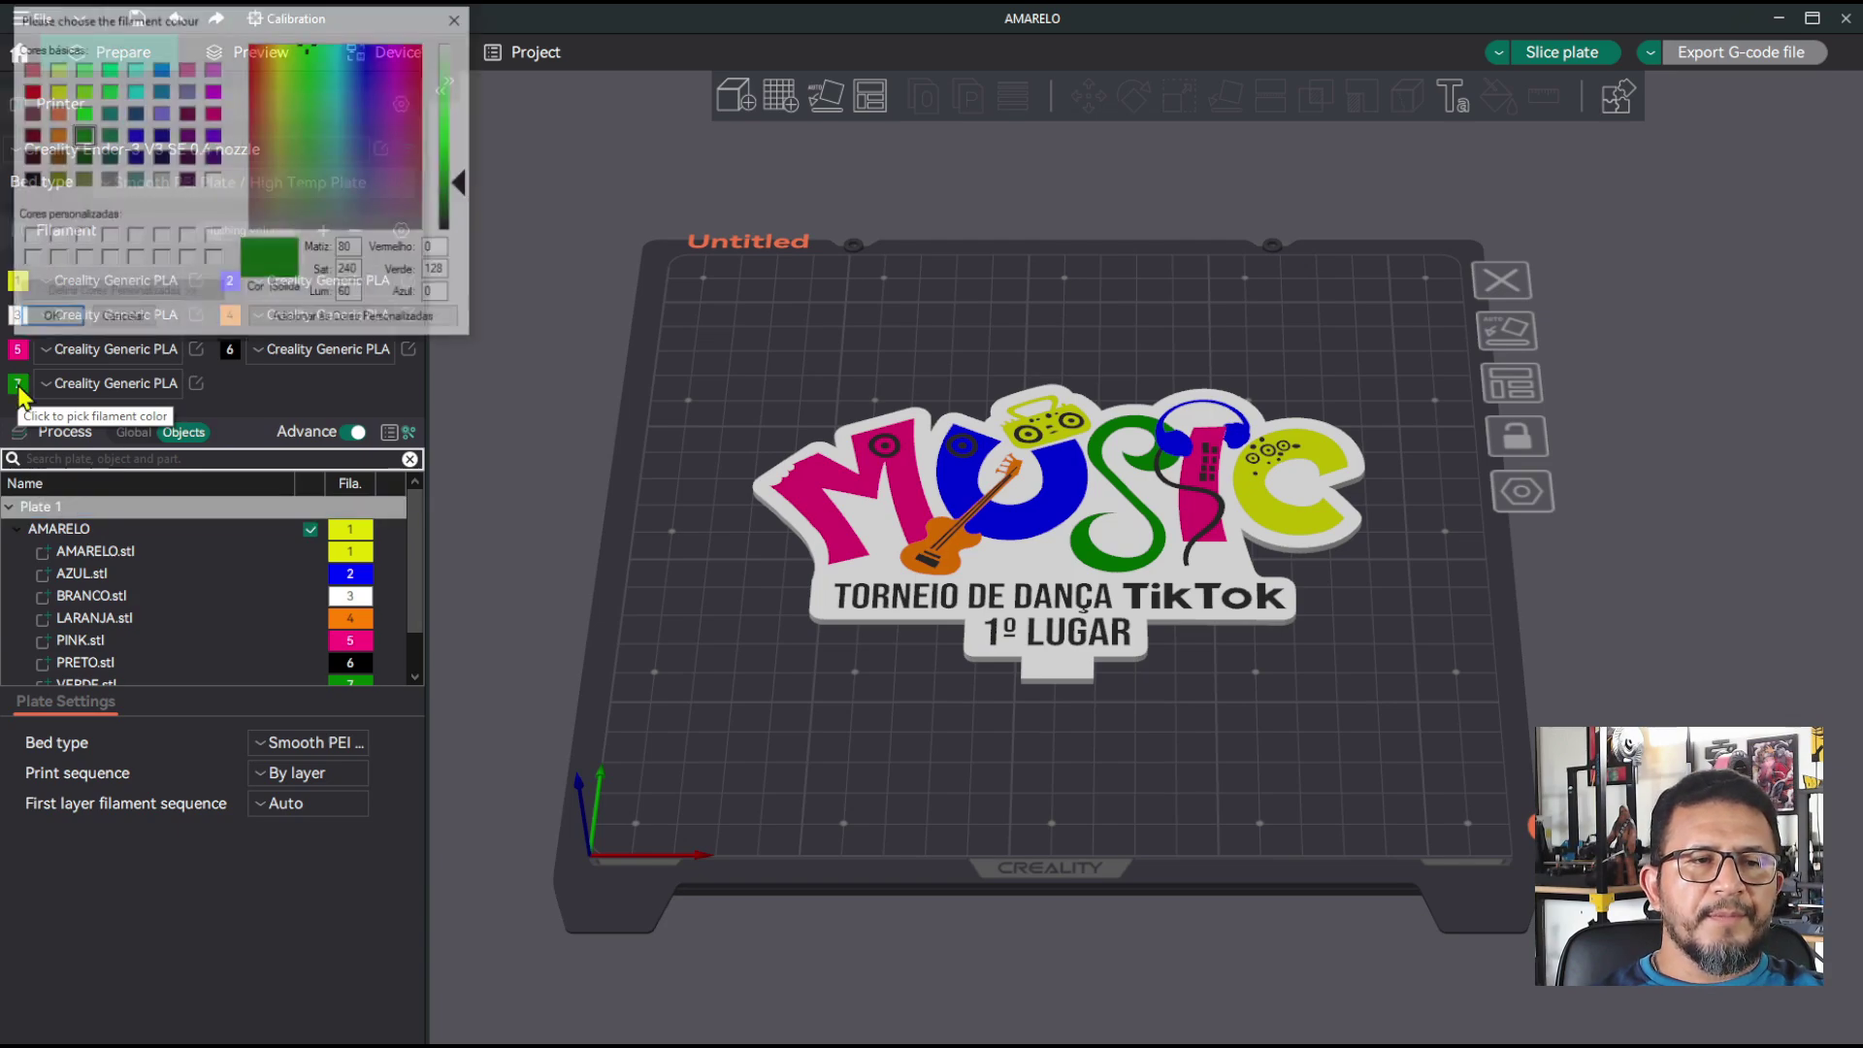
pyautogui.click(214, 181)
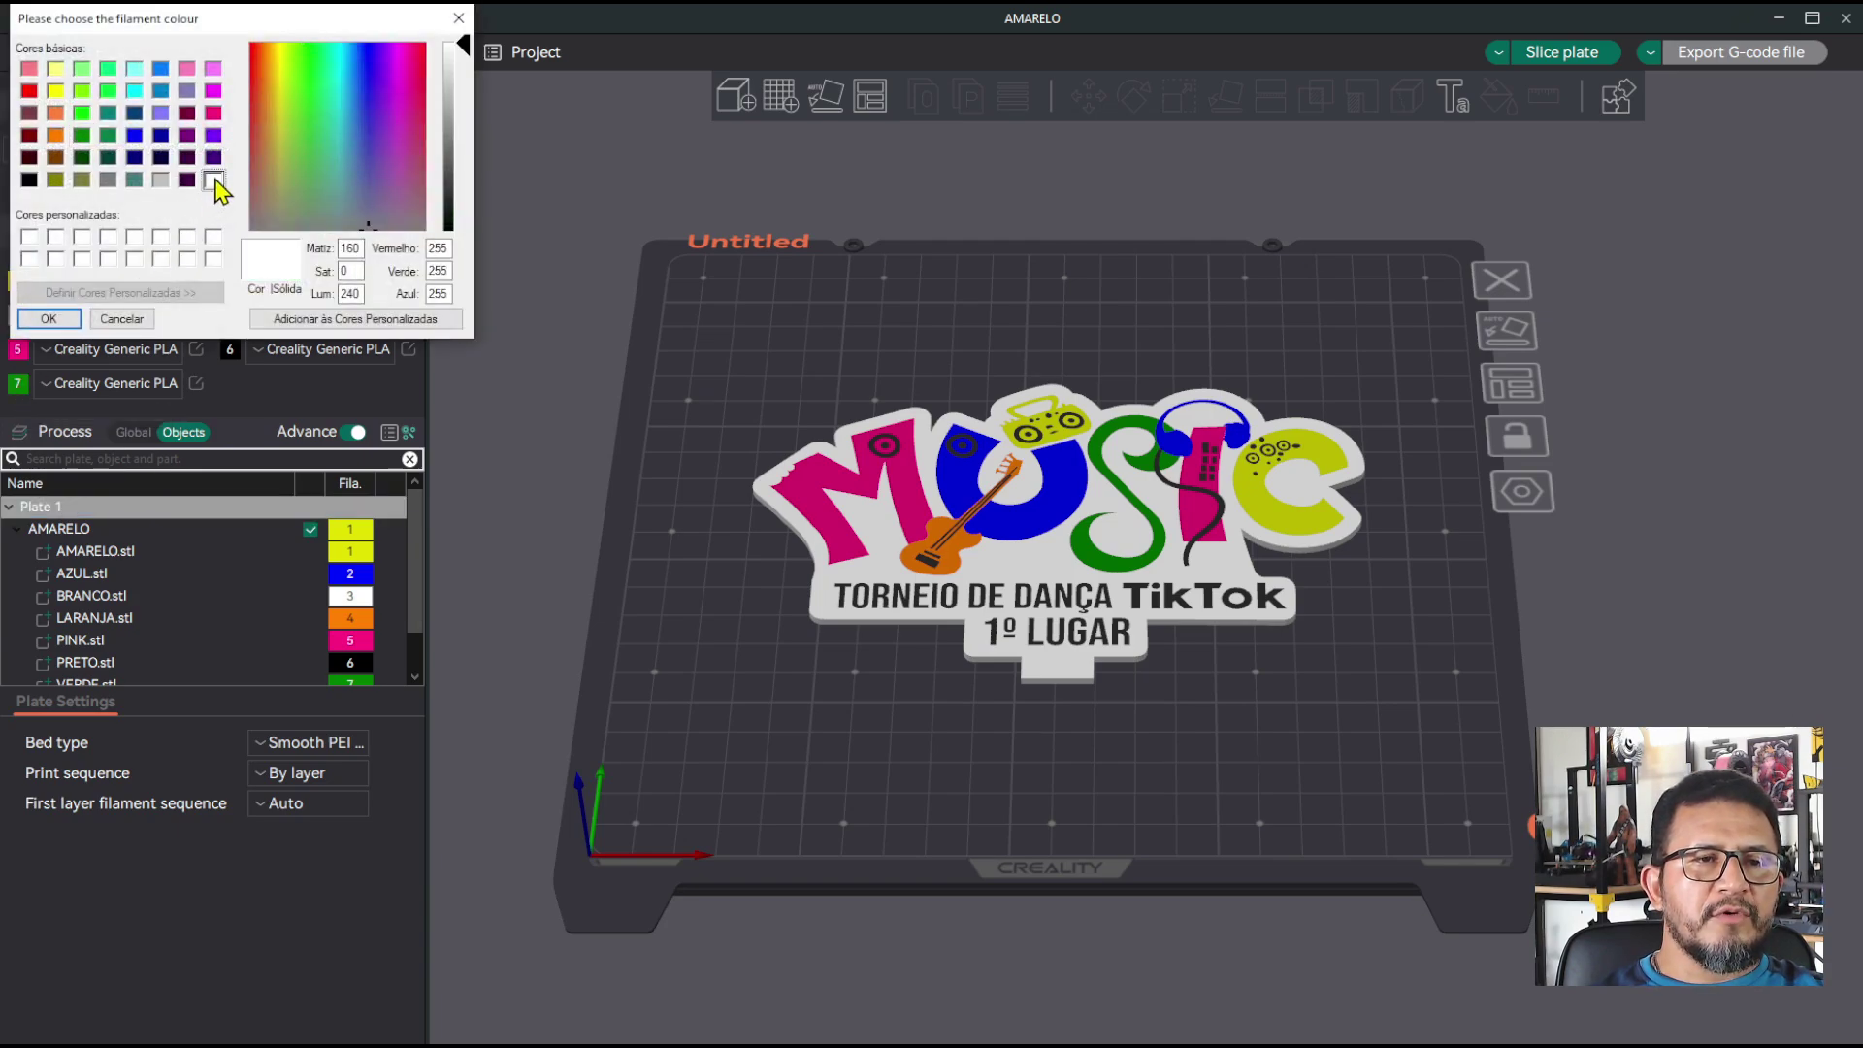
pyautogui.click(49, 318)
pyautogui.click(17, 316)
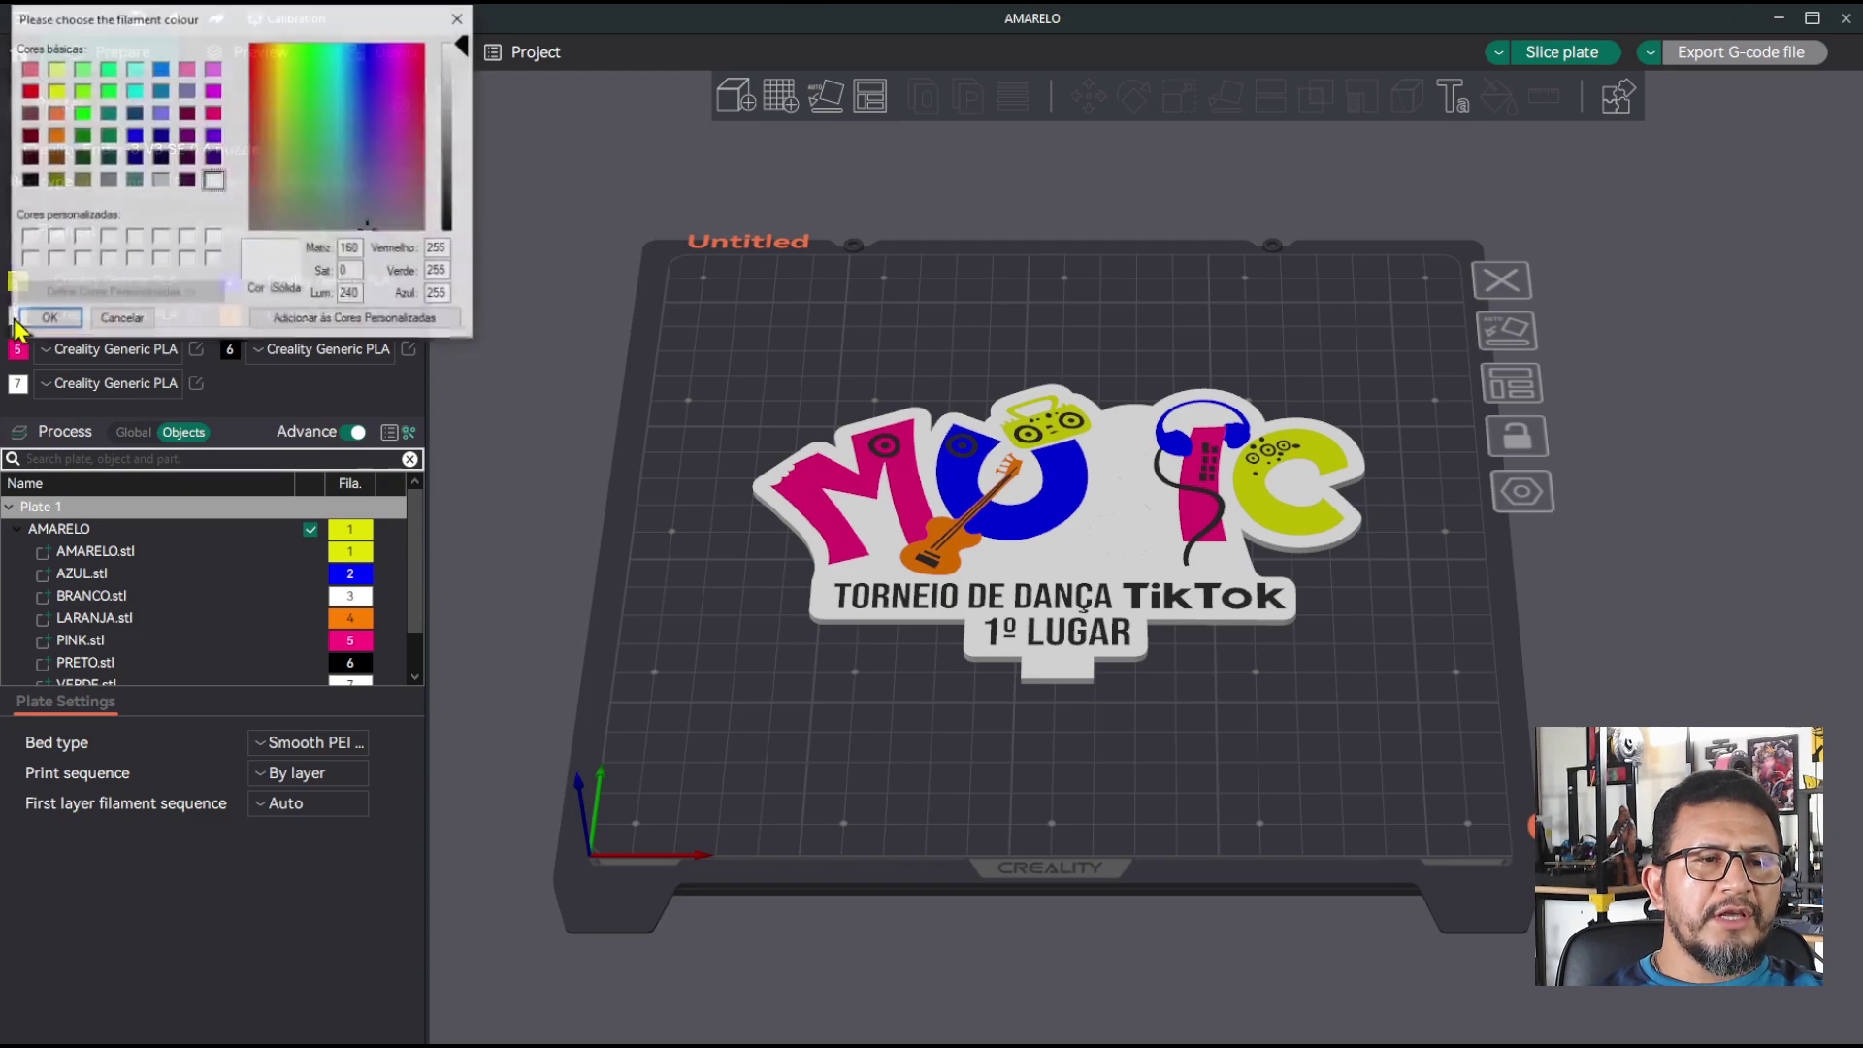
pyautogui.click(81, 135)
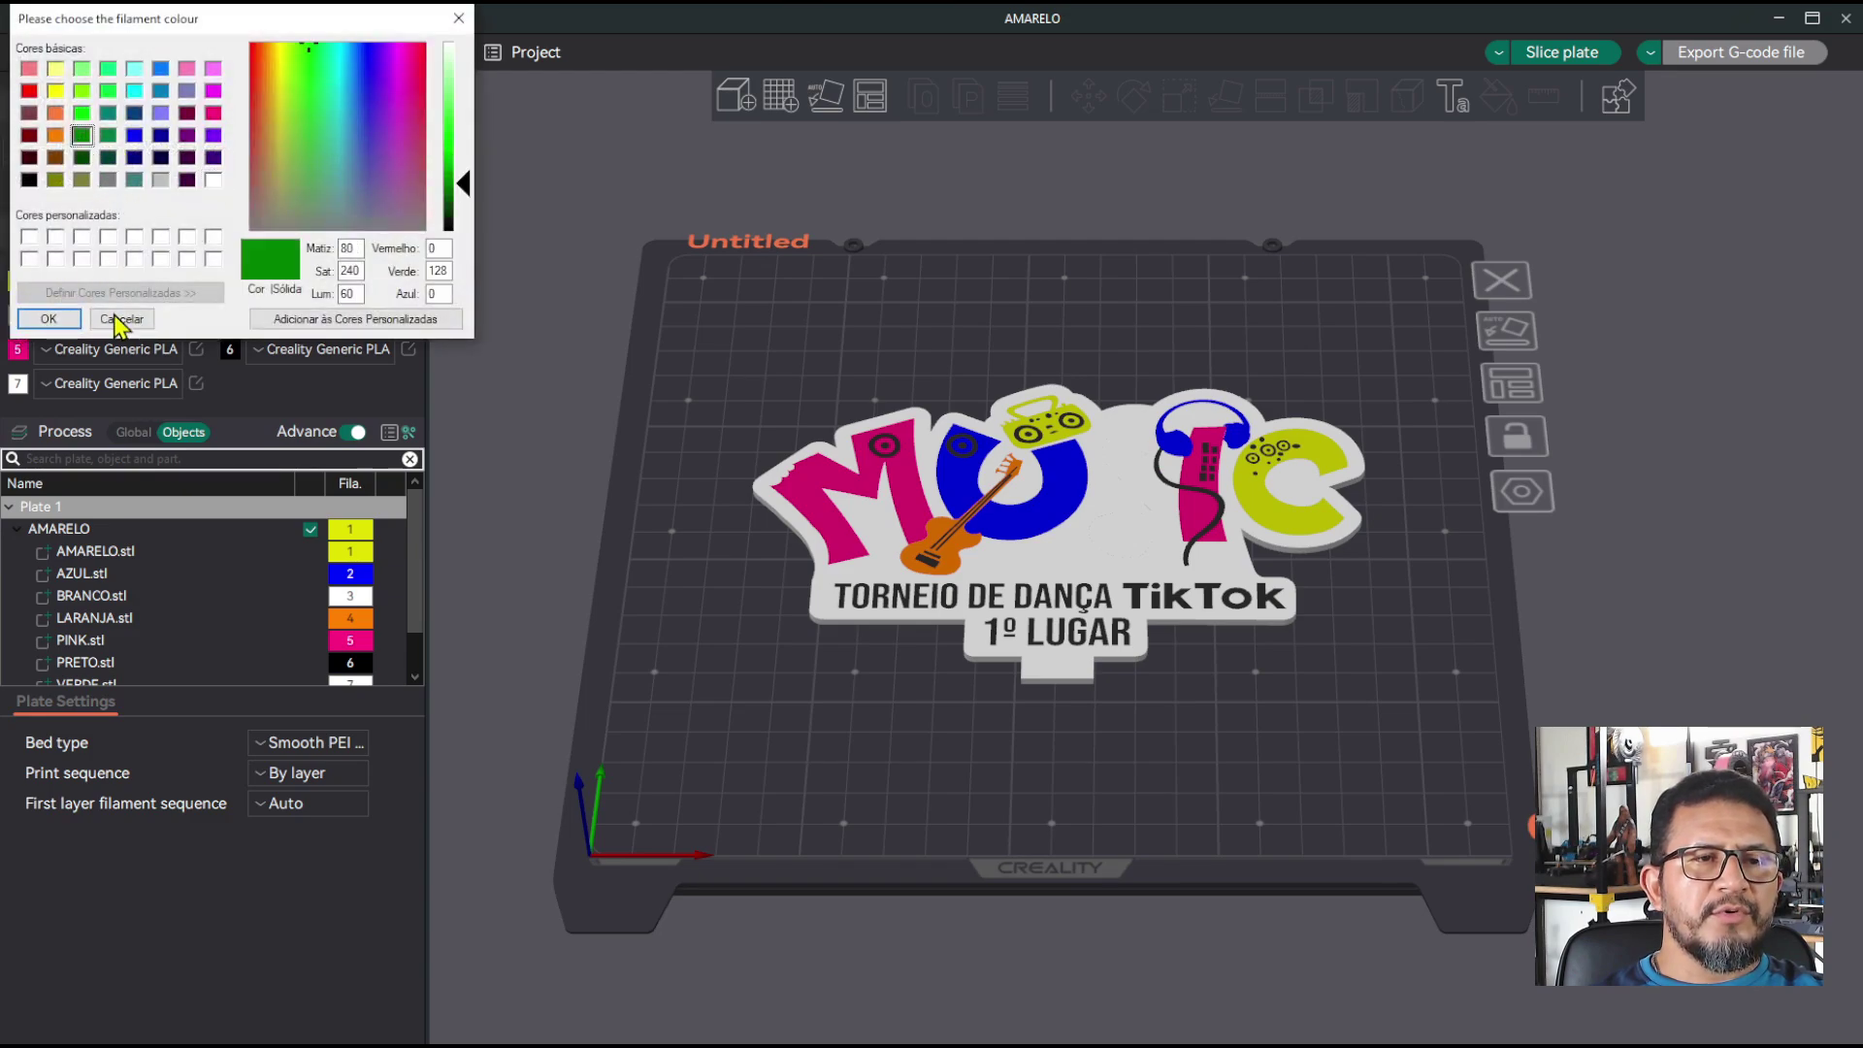
pyautogui.click(47, 319)
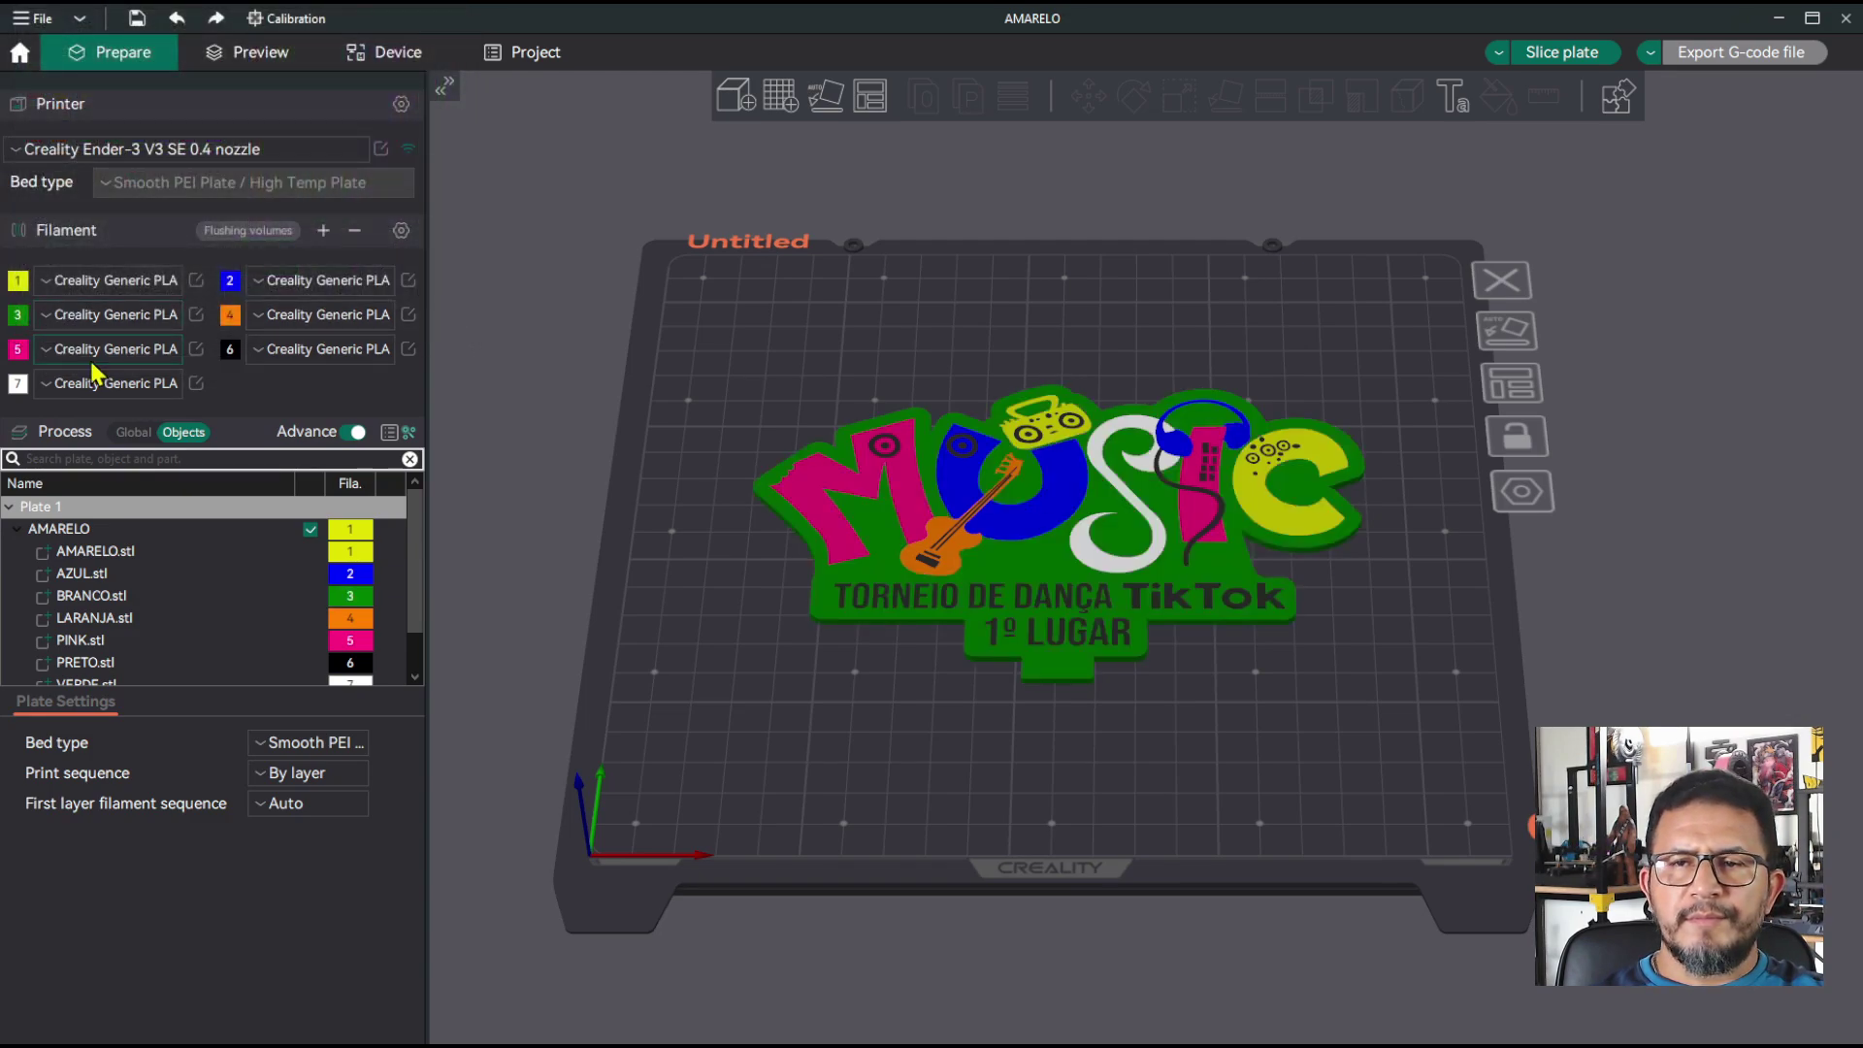
# Step: Reassign BRANCO.stl to filament 7 (white) and VERDE.stl to filament 3 (green)
pyautogui.click(185, 597)
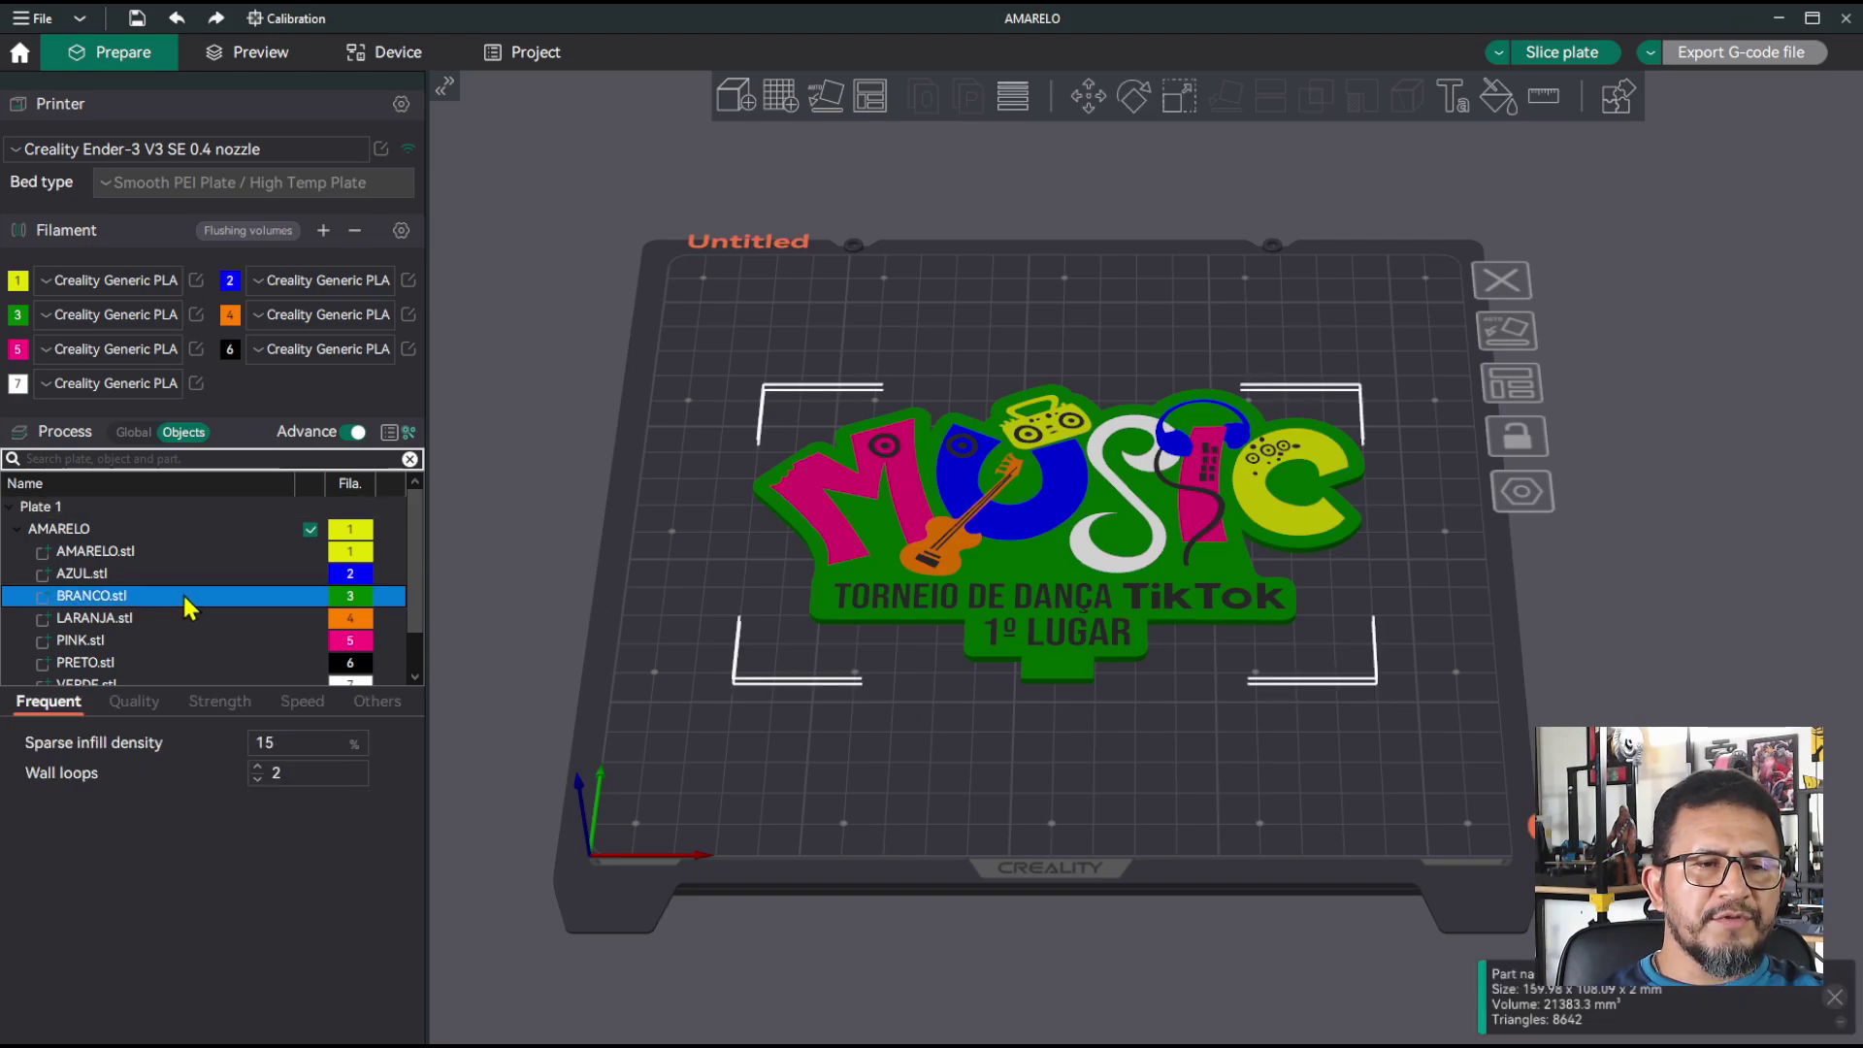
pyautogui.click(352, 597)
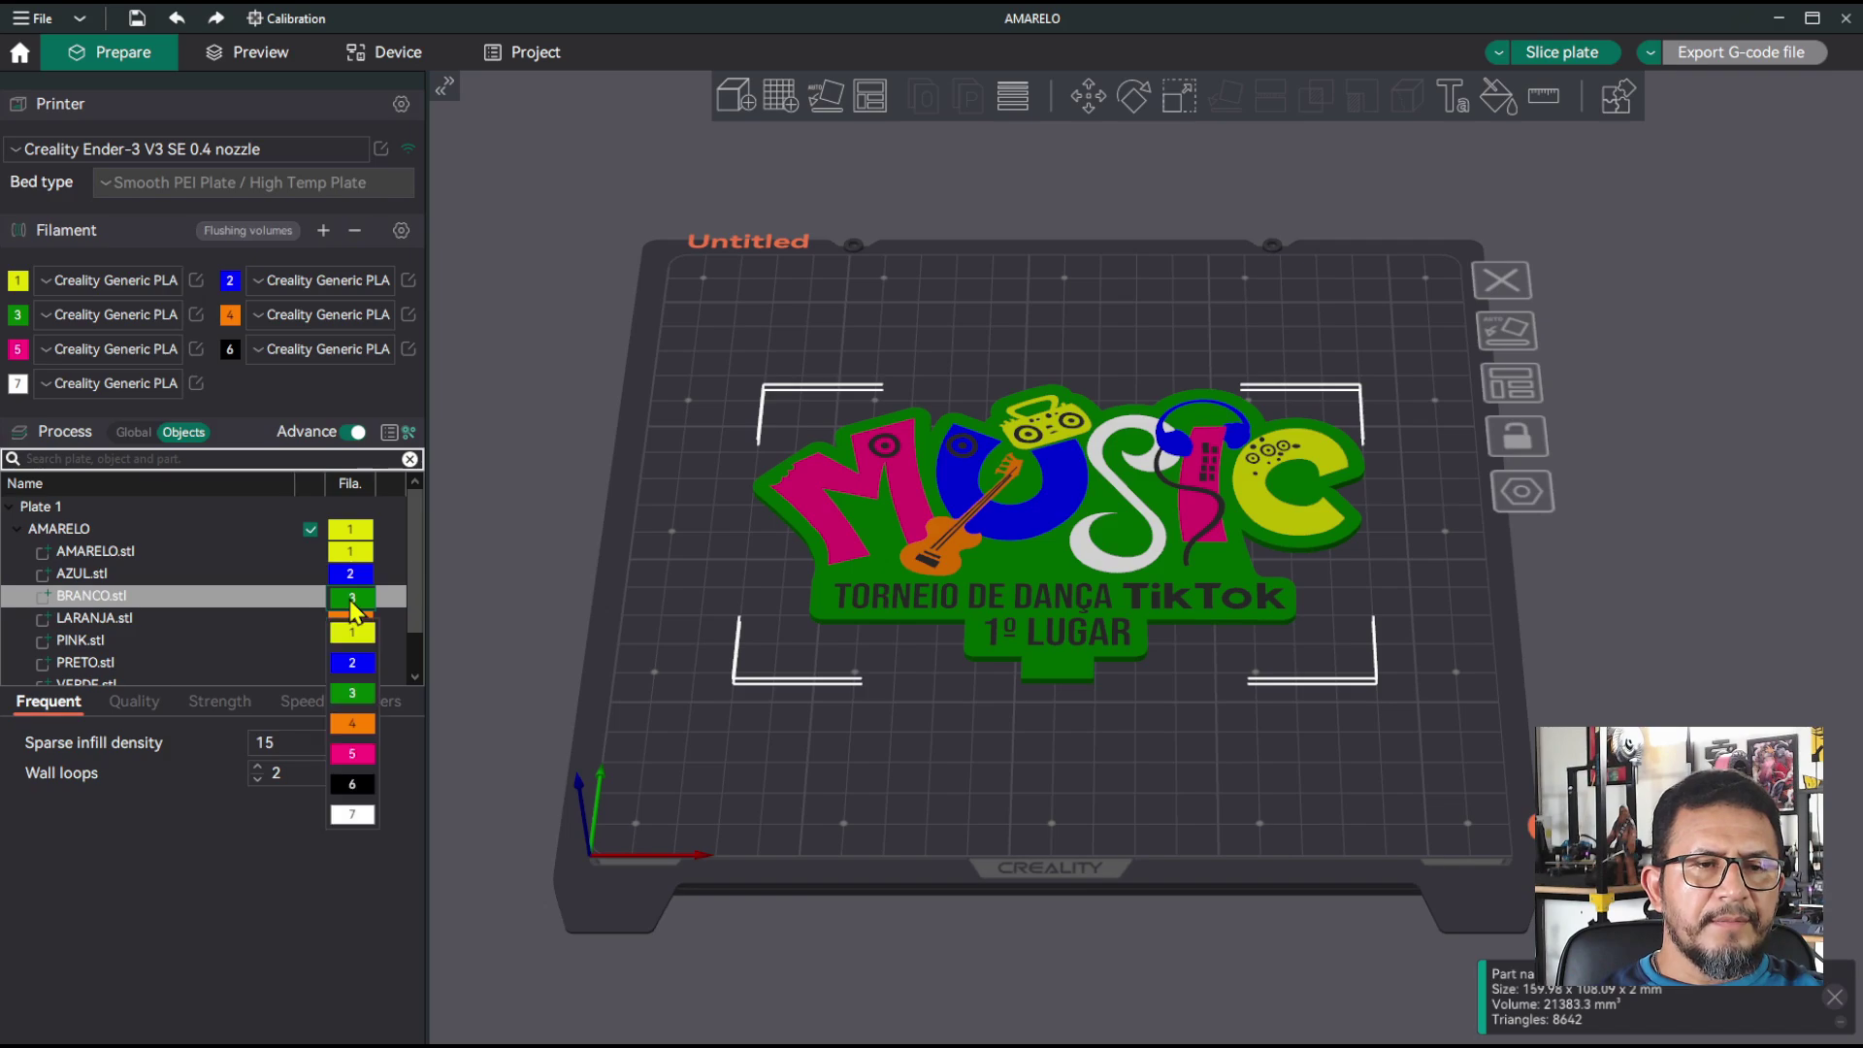
pyautogui.click(359, 815)
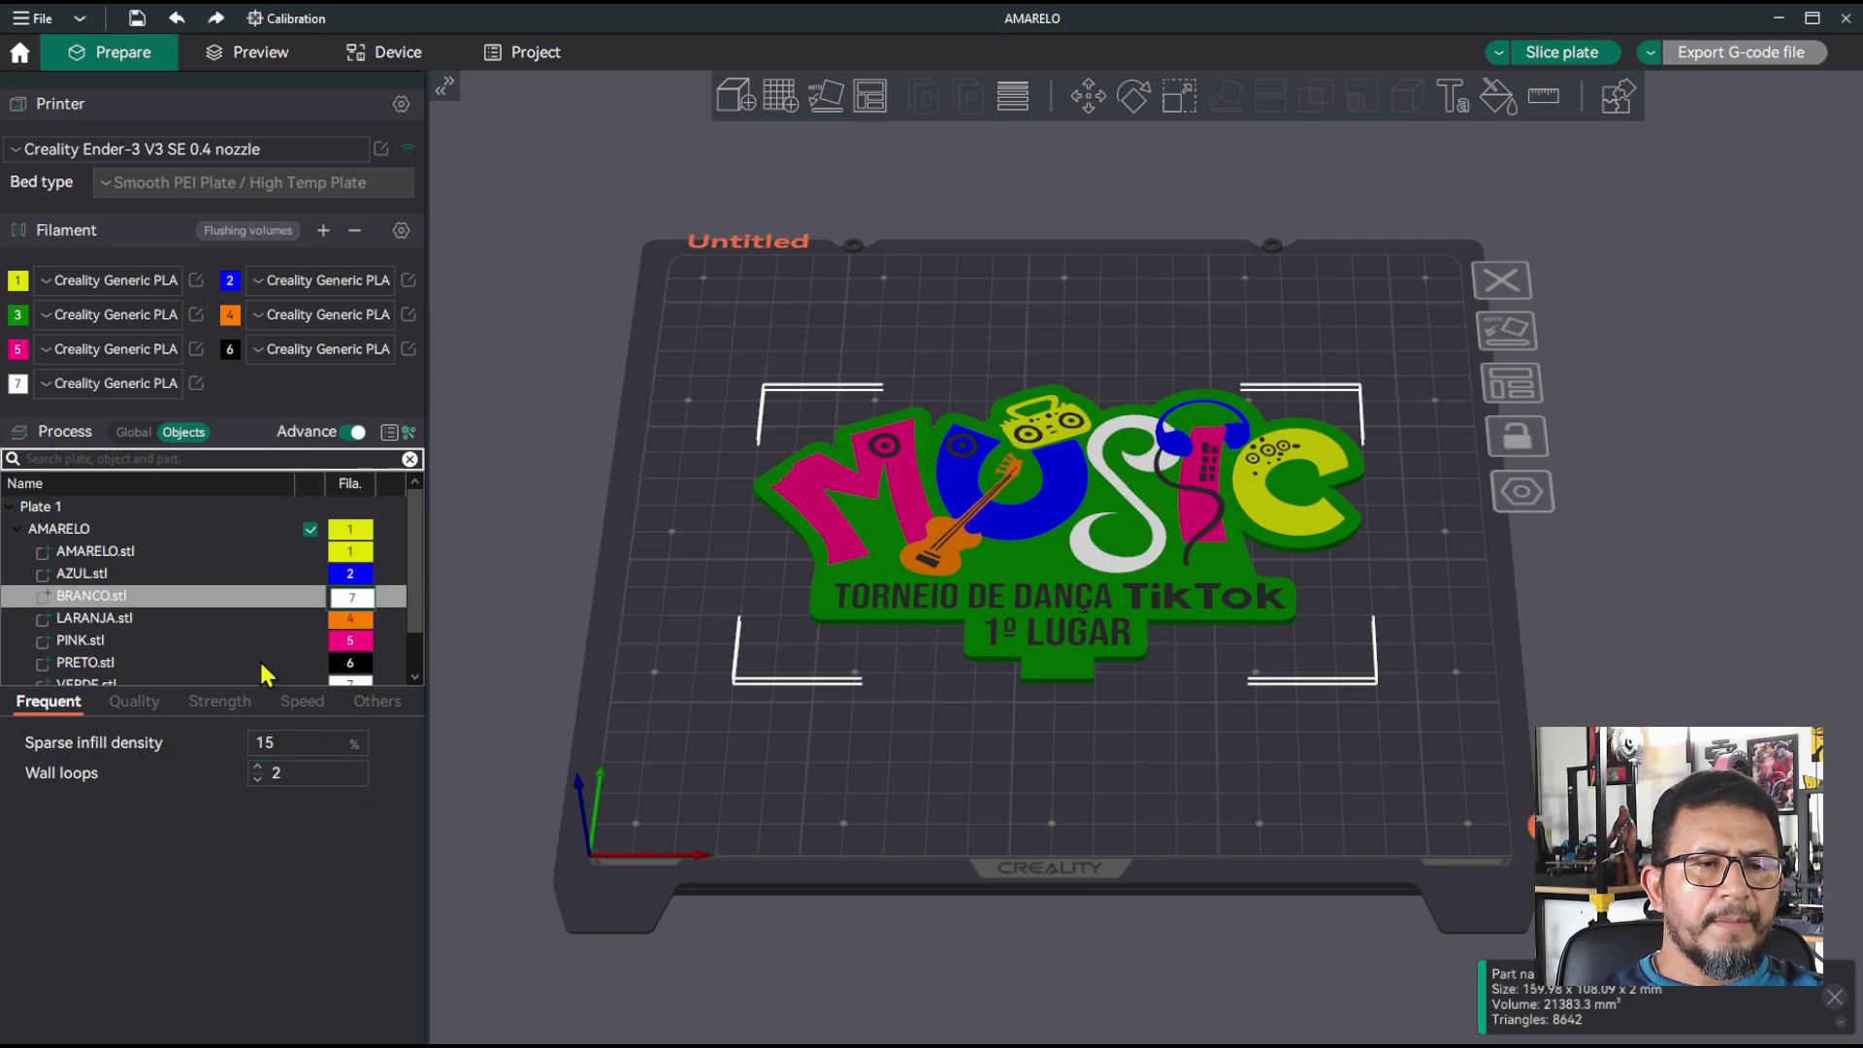
pyautogui.scroll(-1, 262, 672)
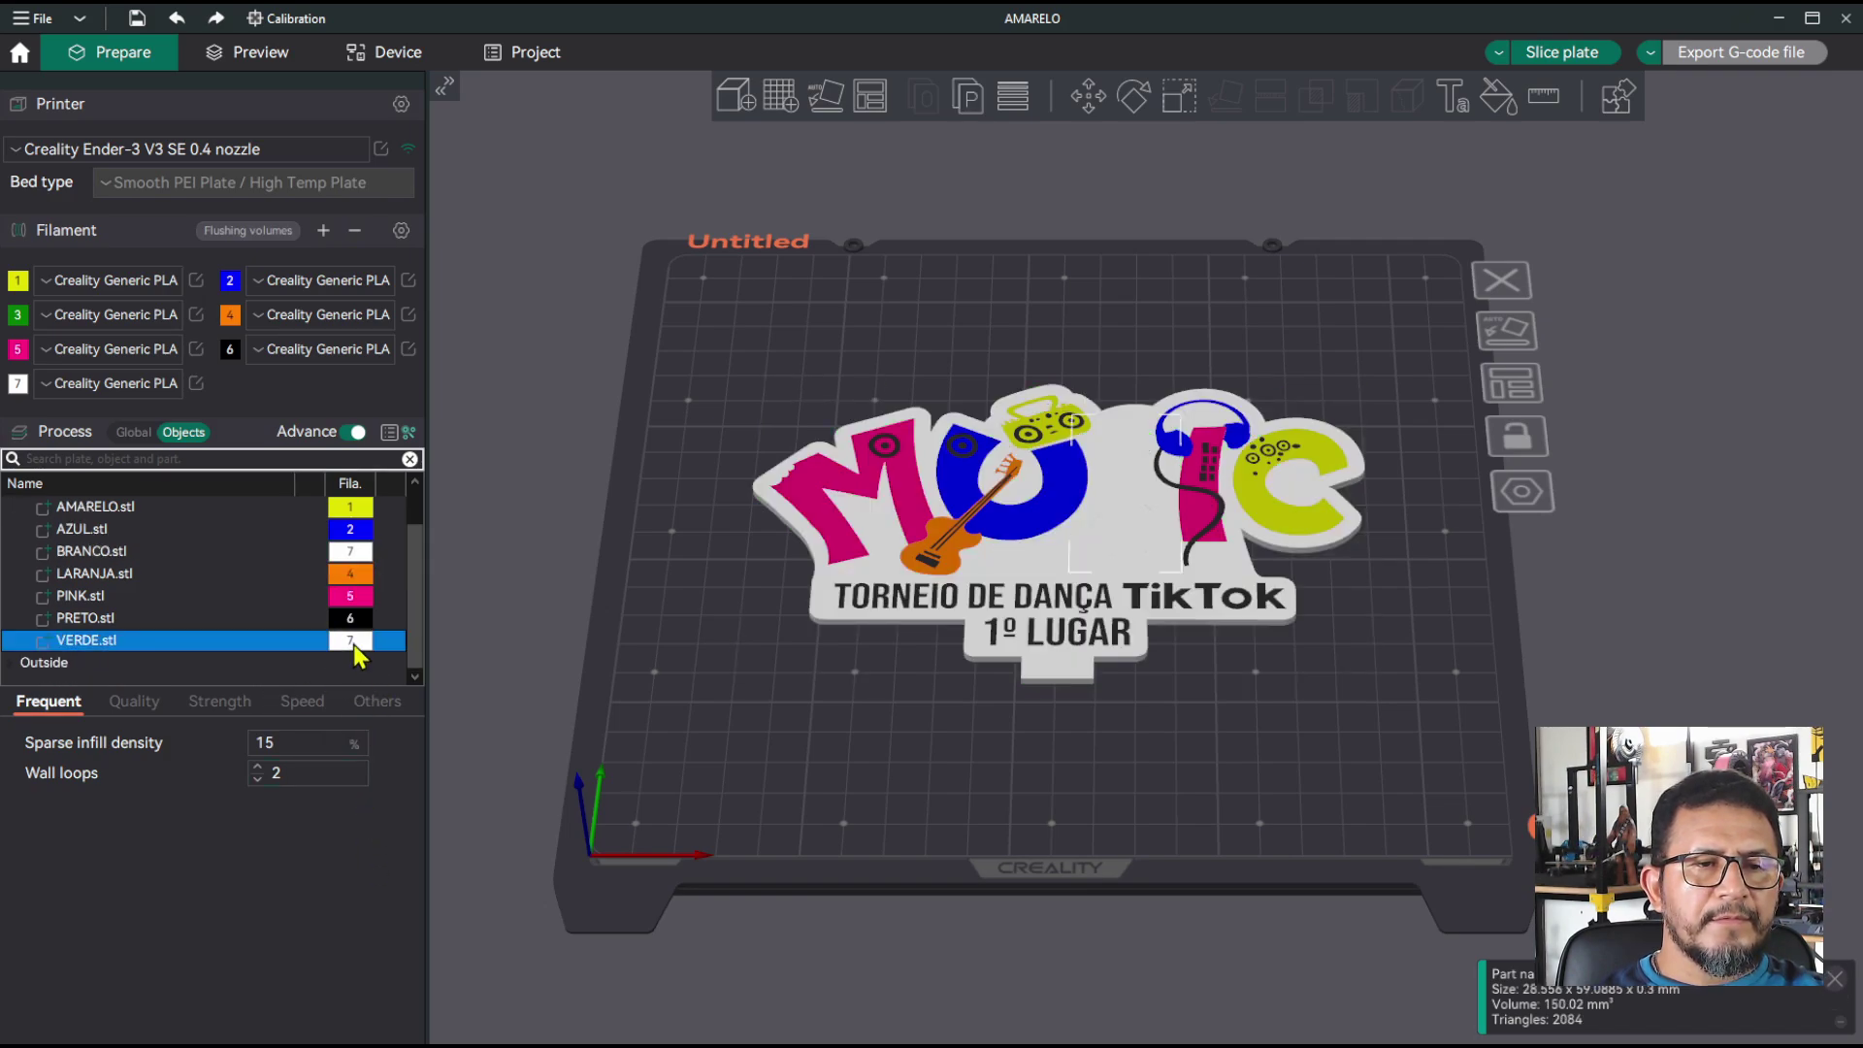
pyautogui.click(353, 643)
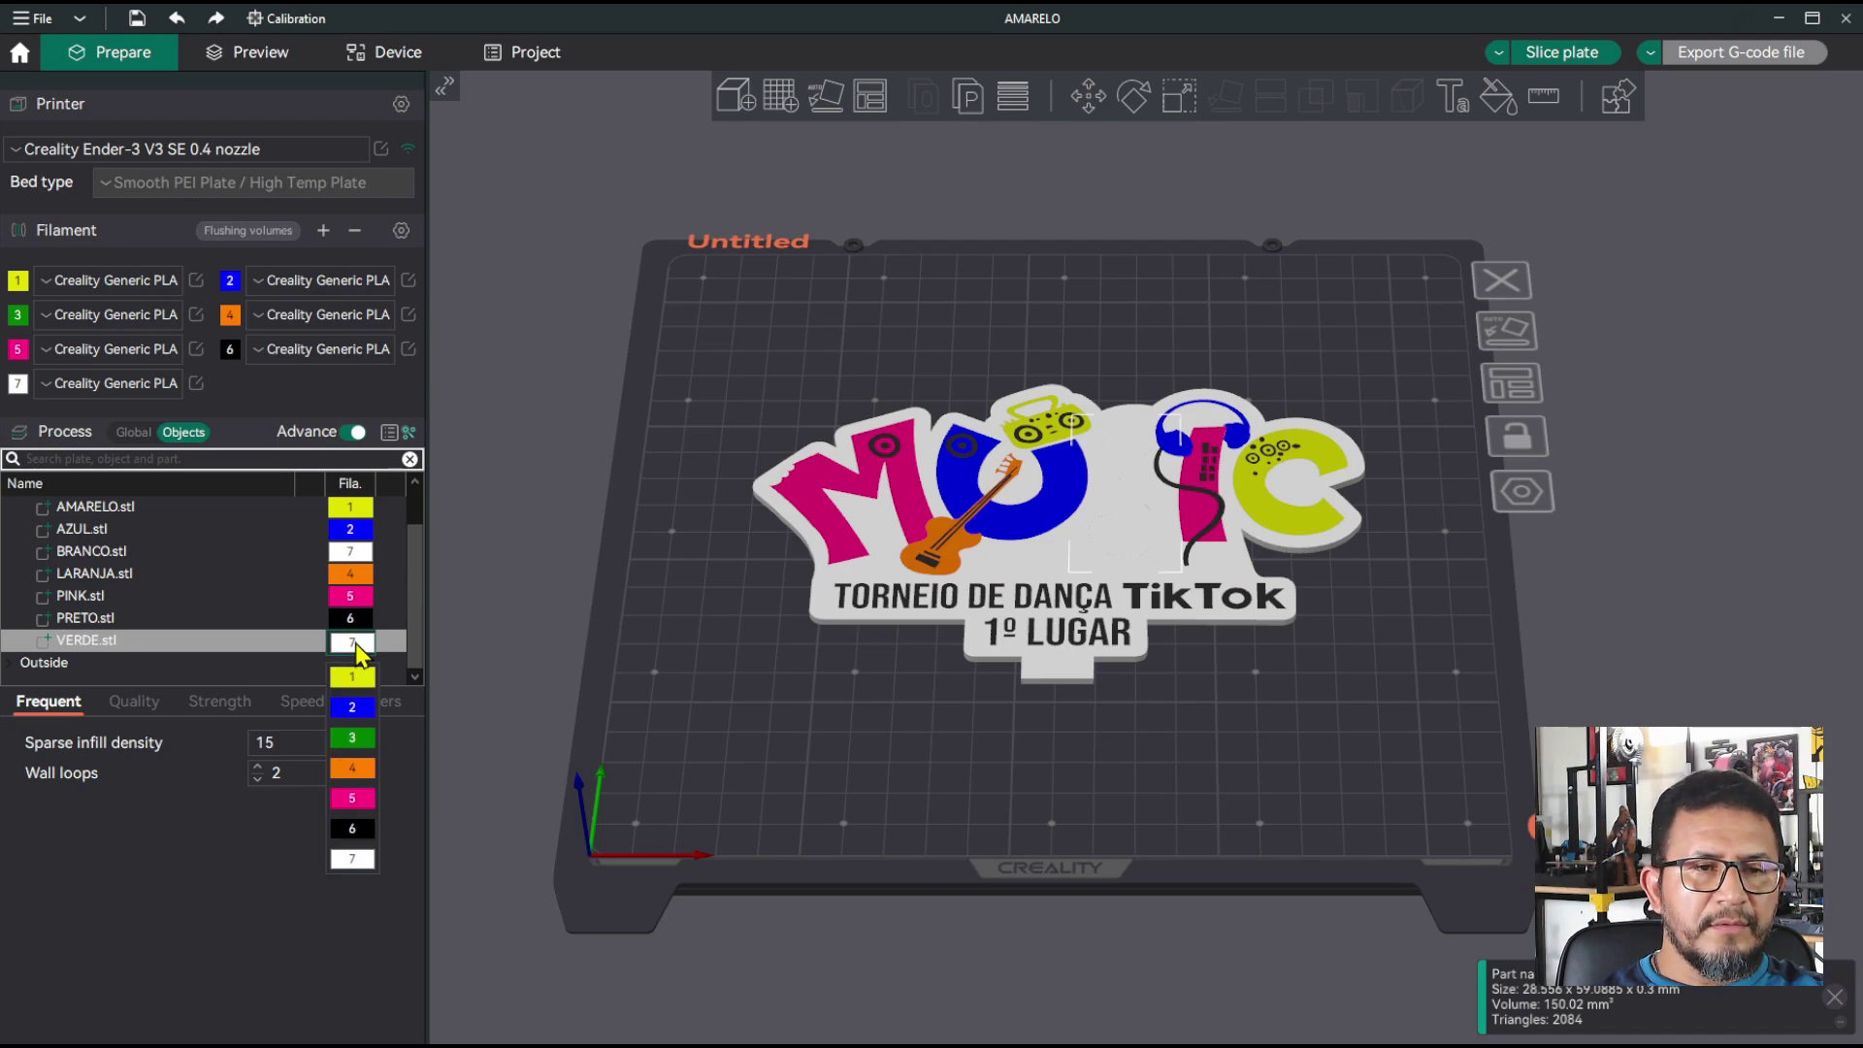
pyautogui.click(360, 744)
pyautogui.scroll(2, 417, 544)
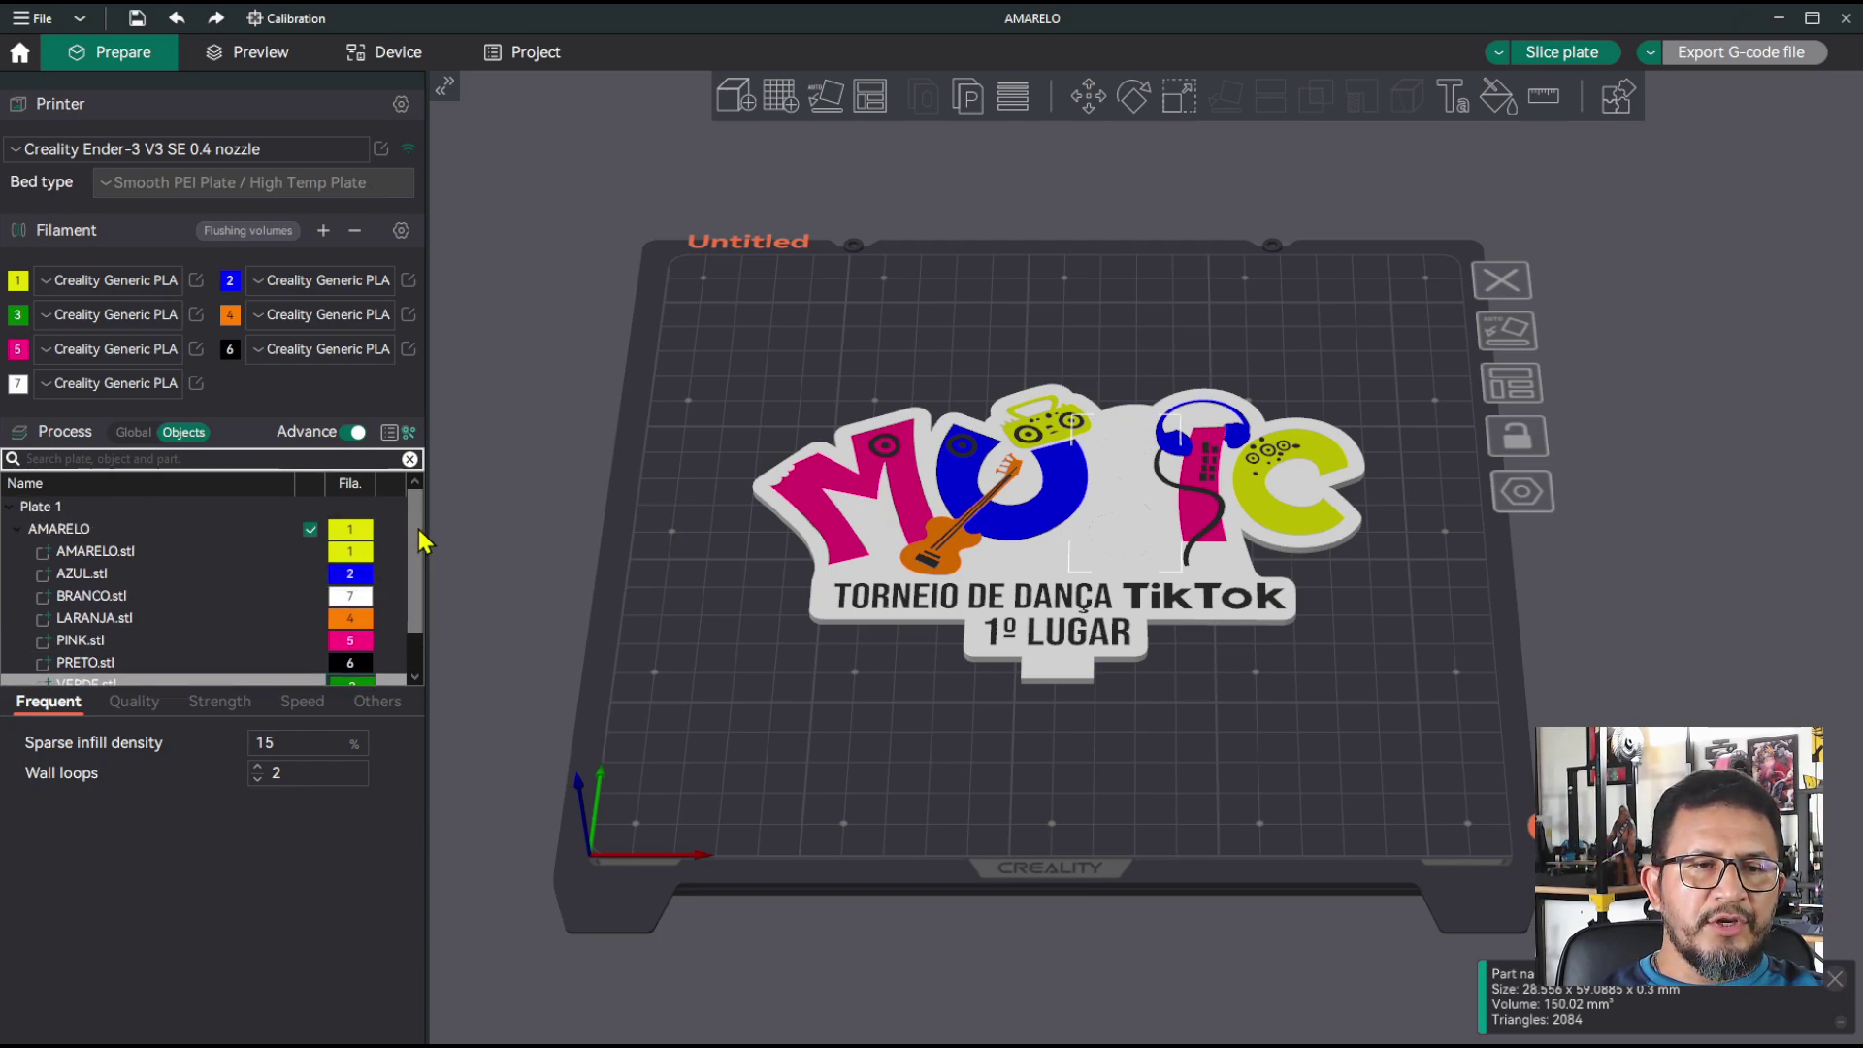
# Step: Review the parts' filament assignments, opening the table of all object and part settings and moving it slightly
pyautogui.scroll(-2, 422, 540)
pyautogui.scroll(2, 423, 541)
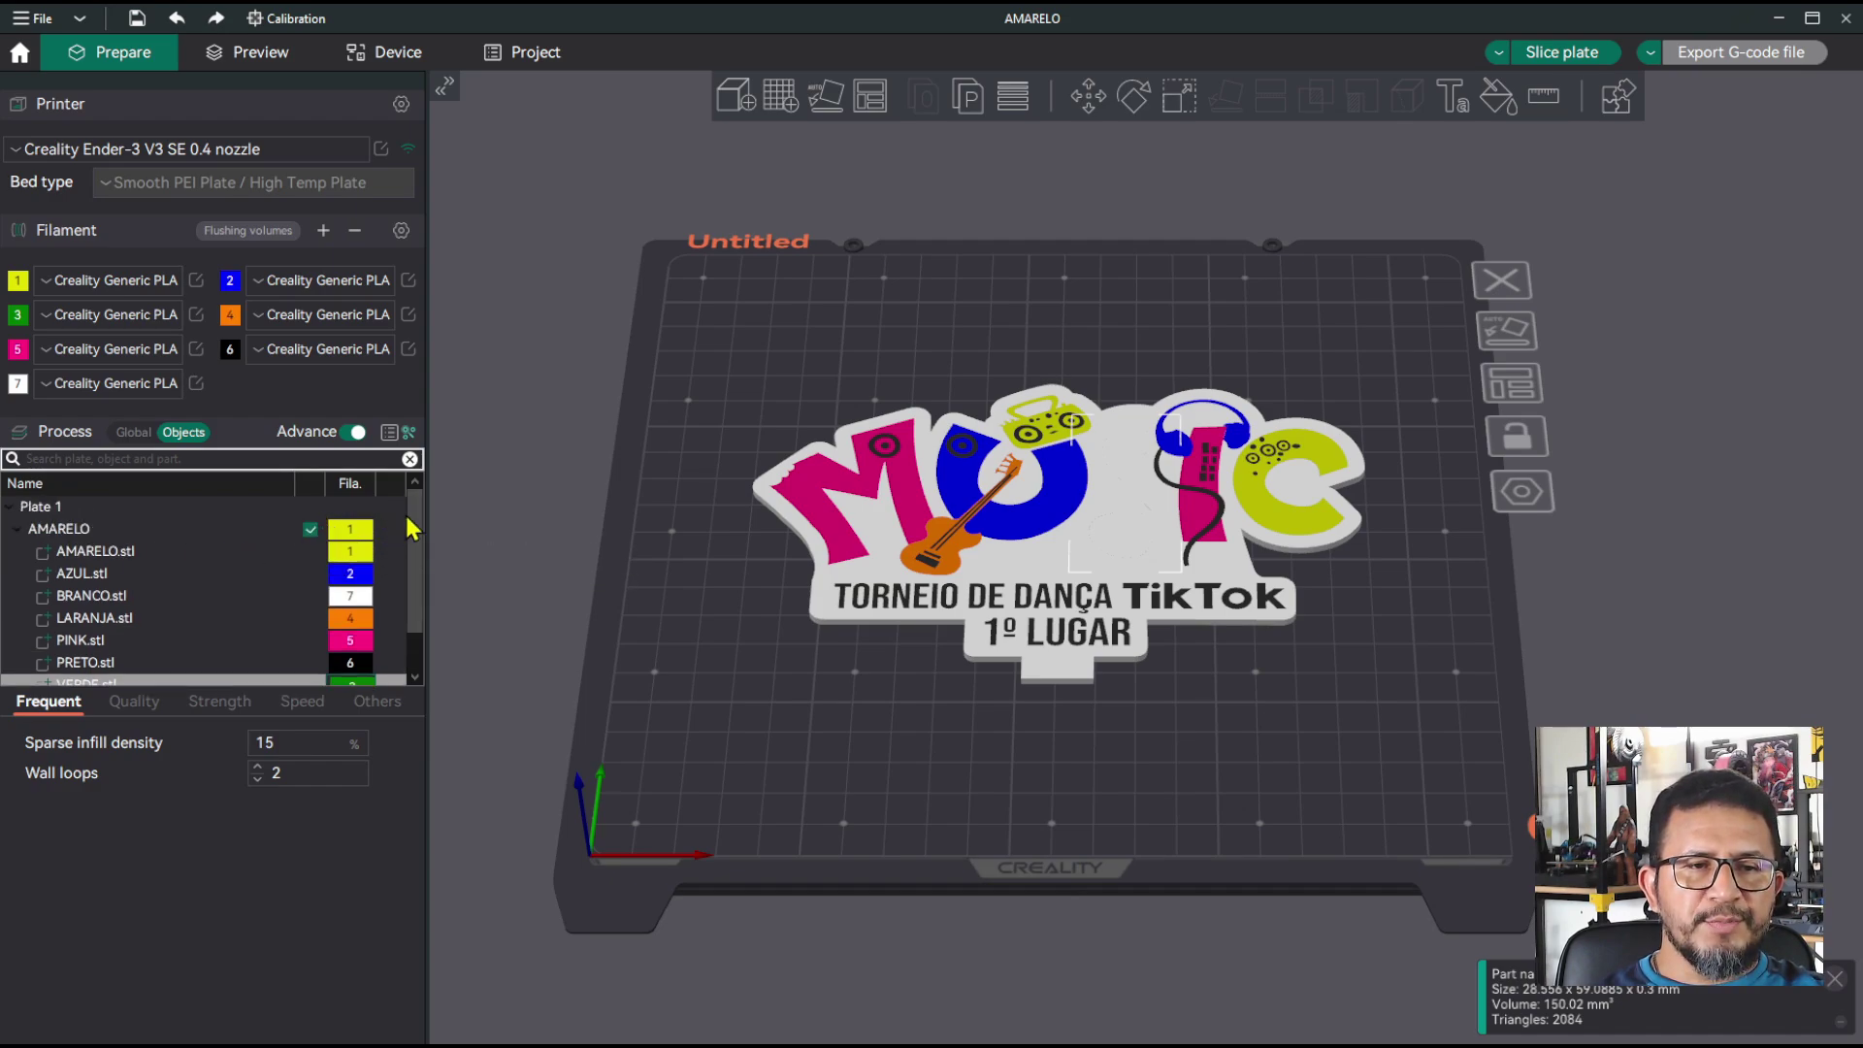
pyautogui.scroll(-2, 412, 533)
pyautogui.scroll(1, 413, 555)
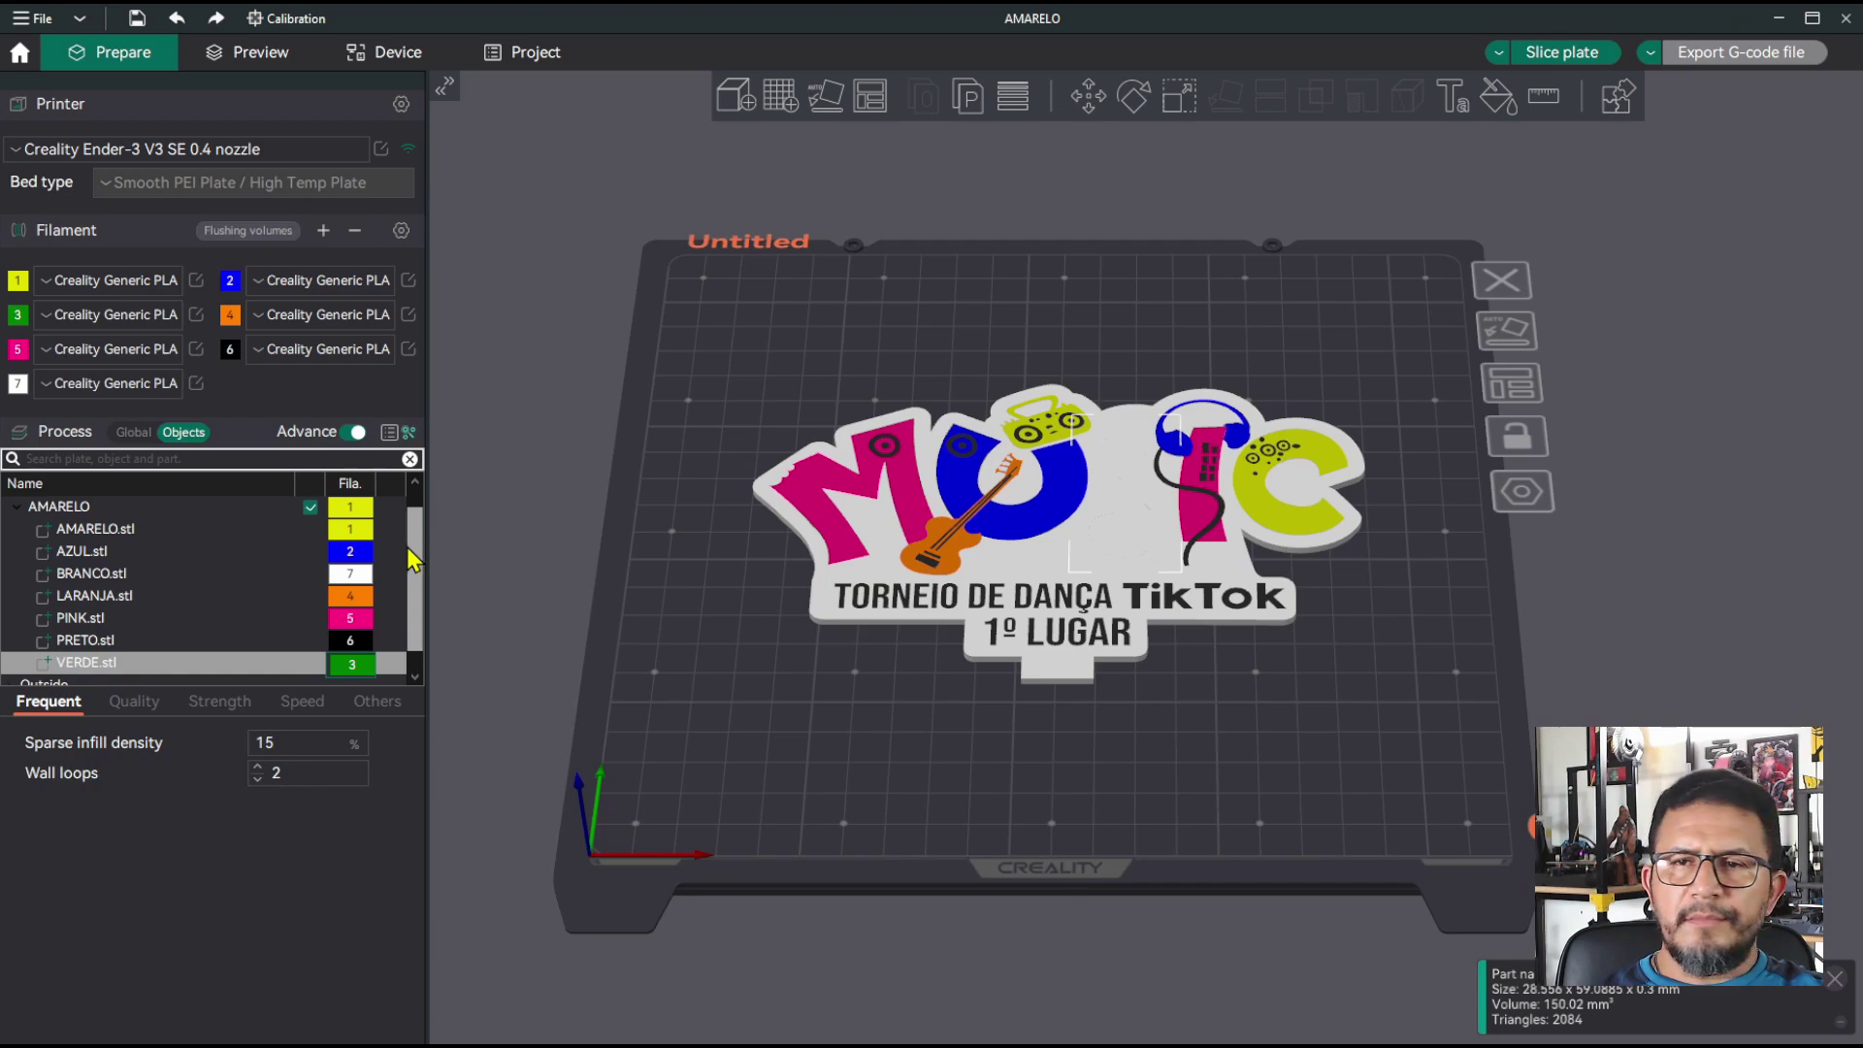
pyautogui.scroll(-1, 412, 561)
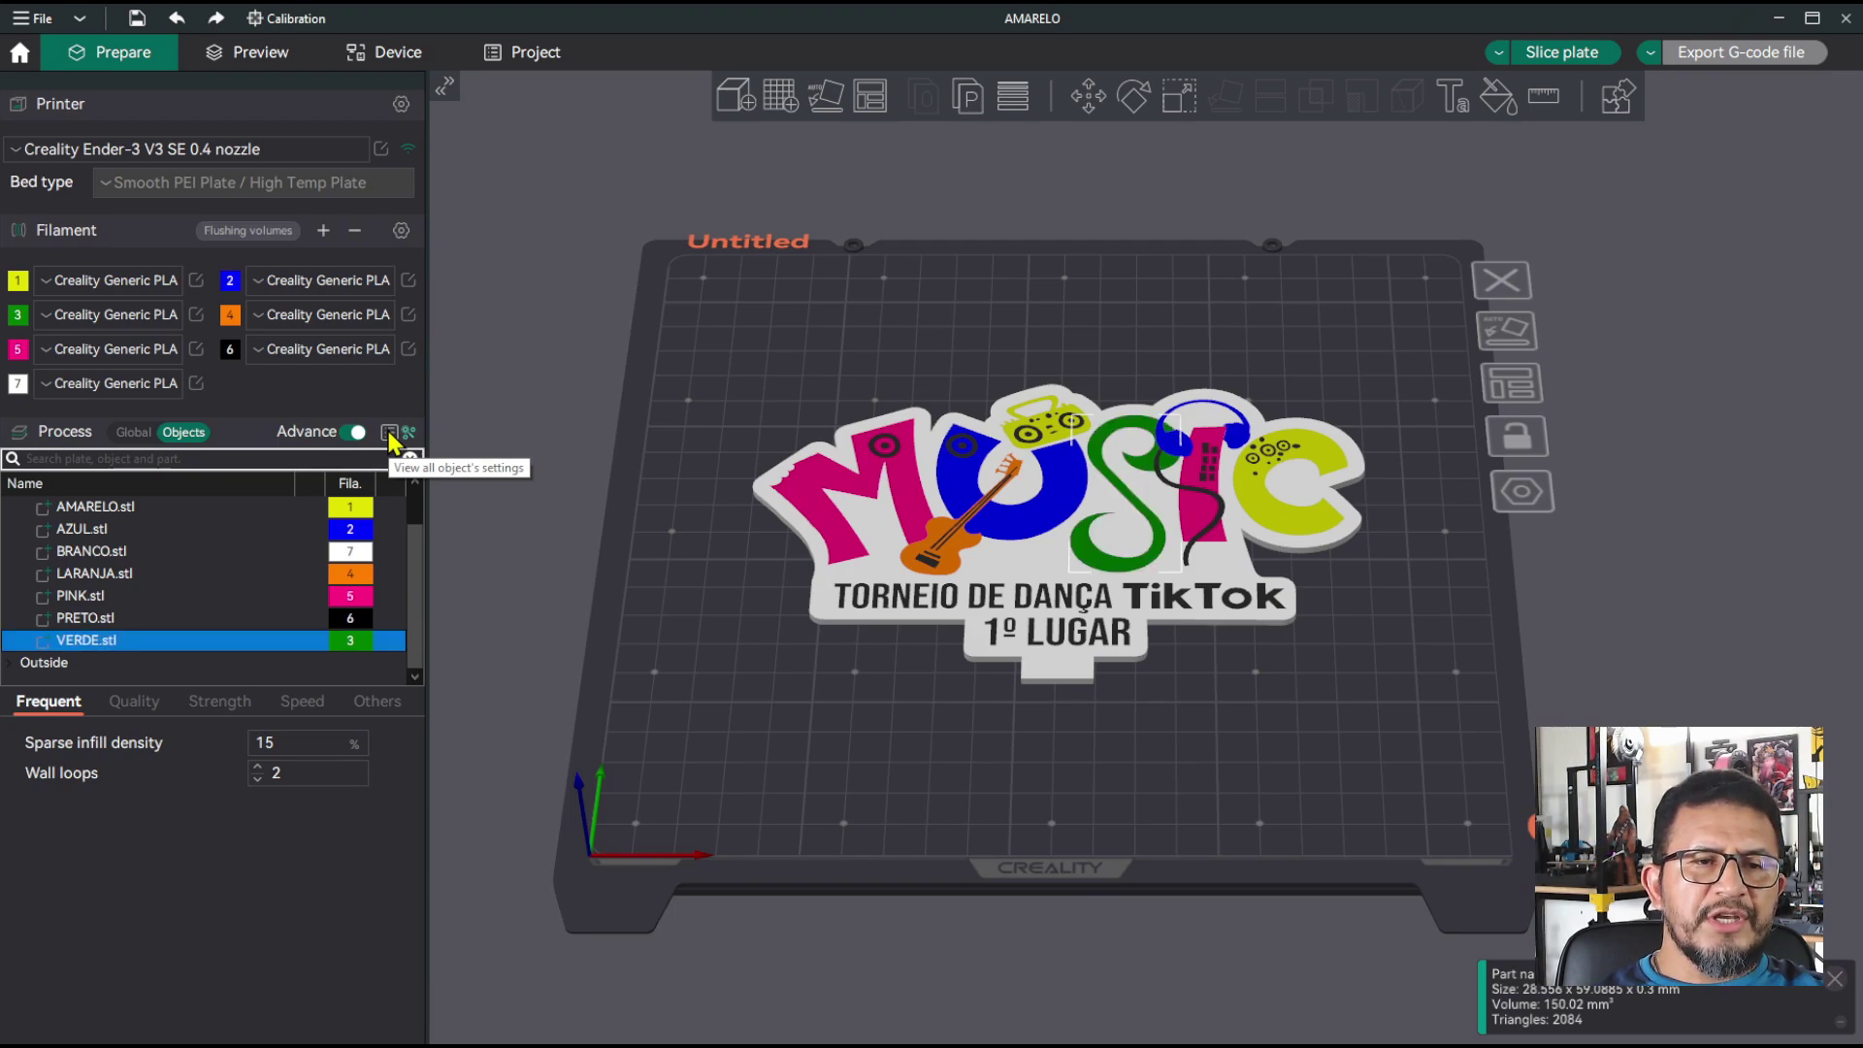
pyautogui.click(389, 433)
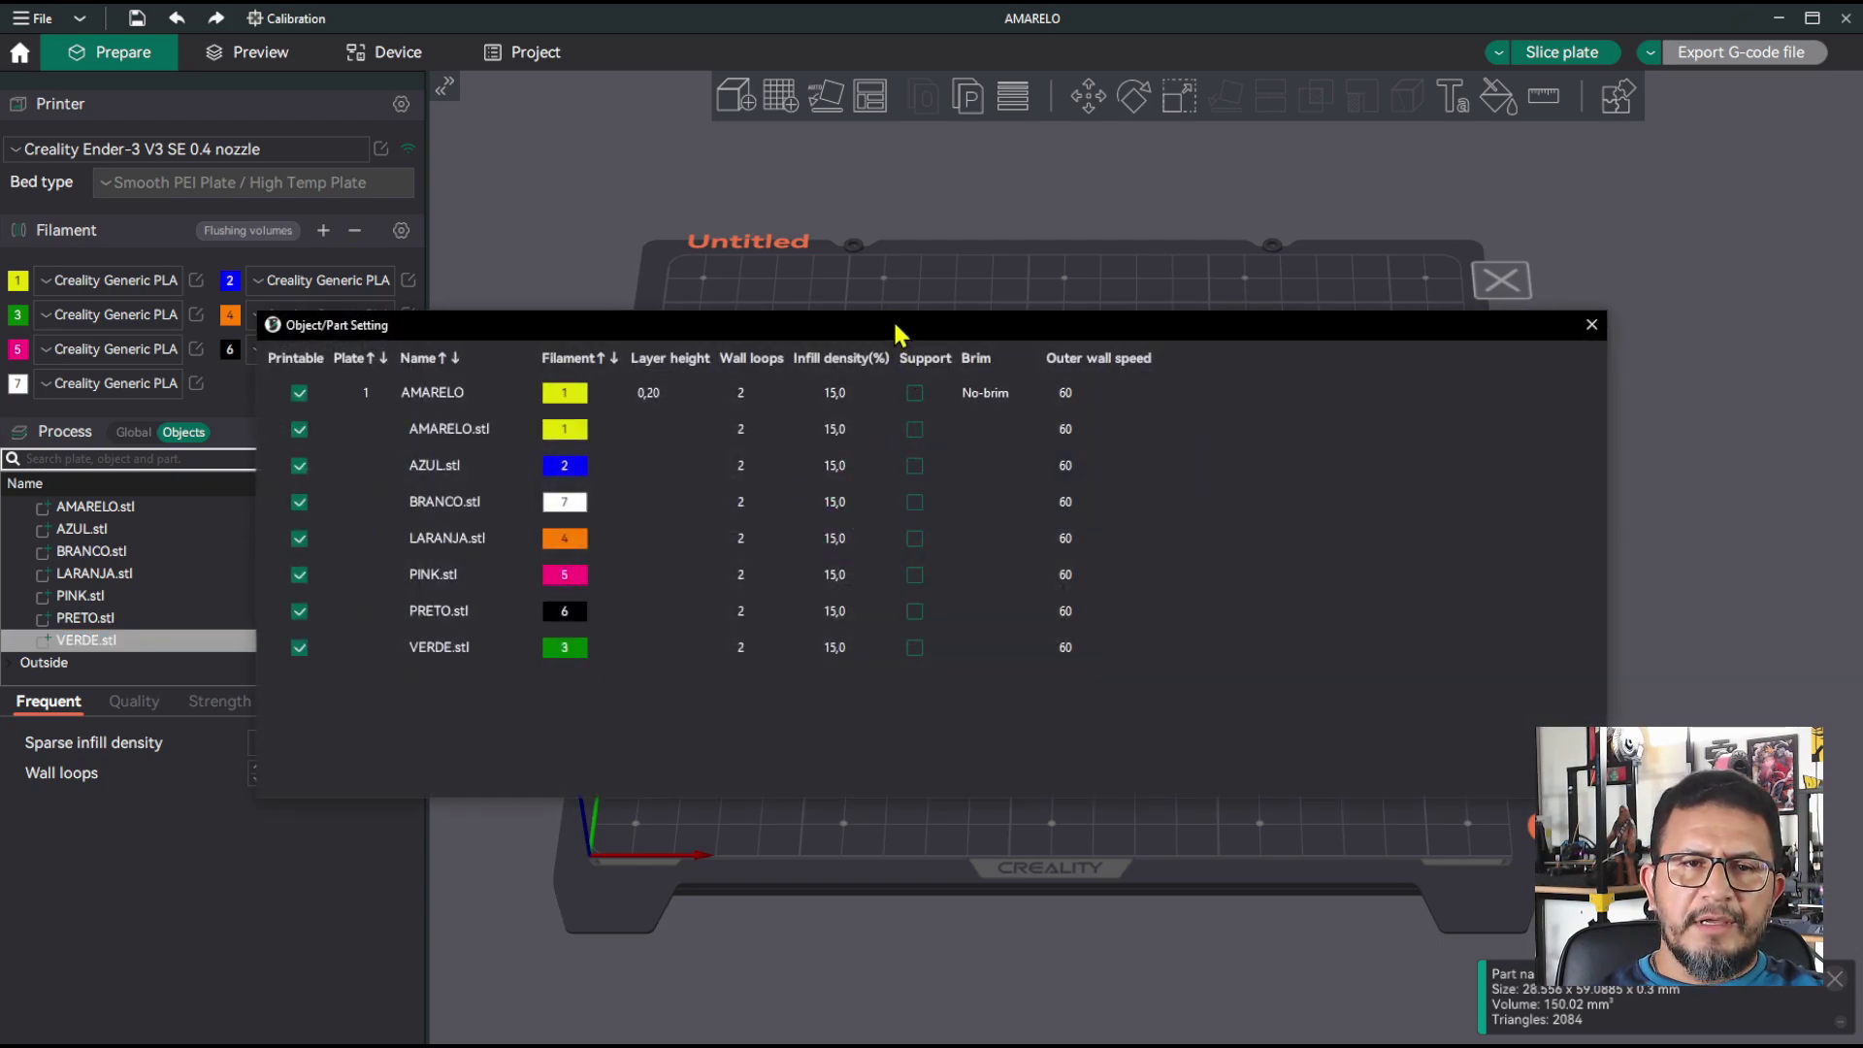
pyautogui.moveTo(897, 333); pyautogui.dragTo(942, 311)
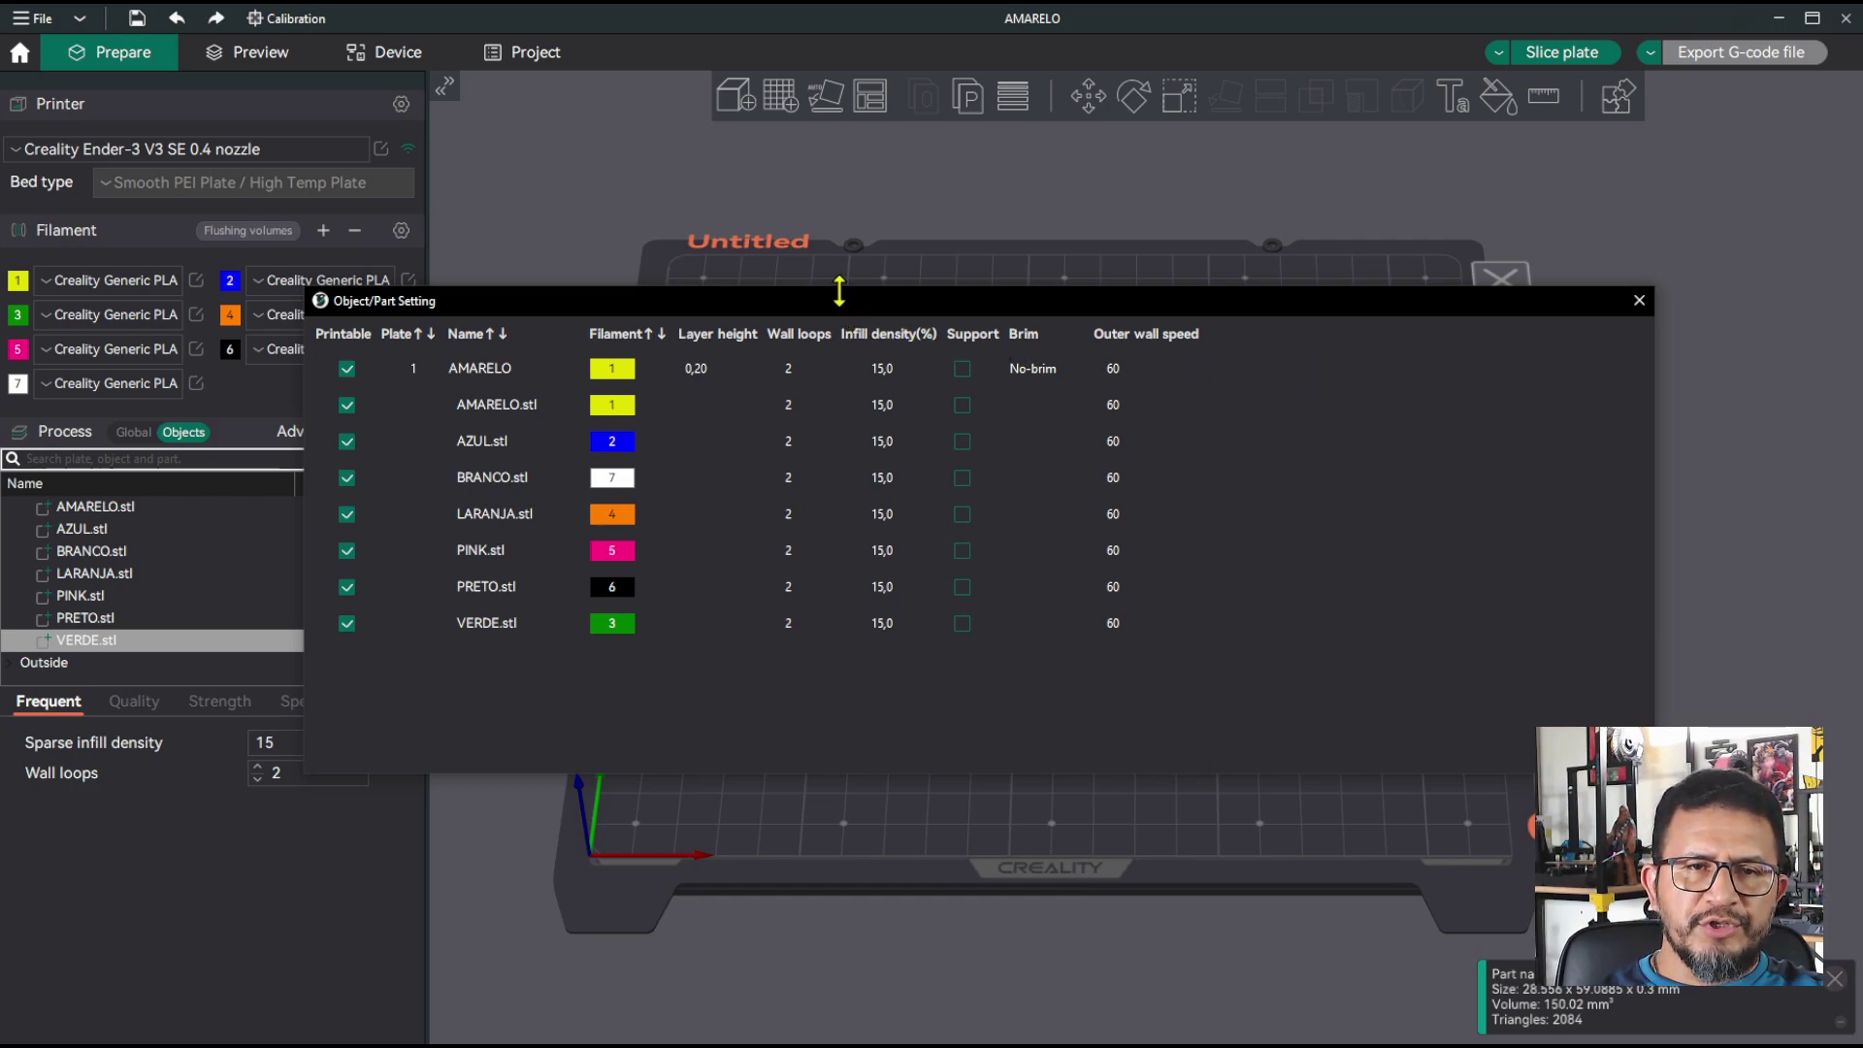
# Step: Close the table of object and part settings and clear the selection of the VERDE.stl part
pyautogui.moveTo(839, 291); pyautogui.dragTo(838, 359)
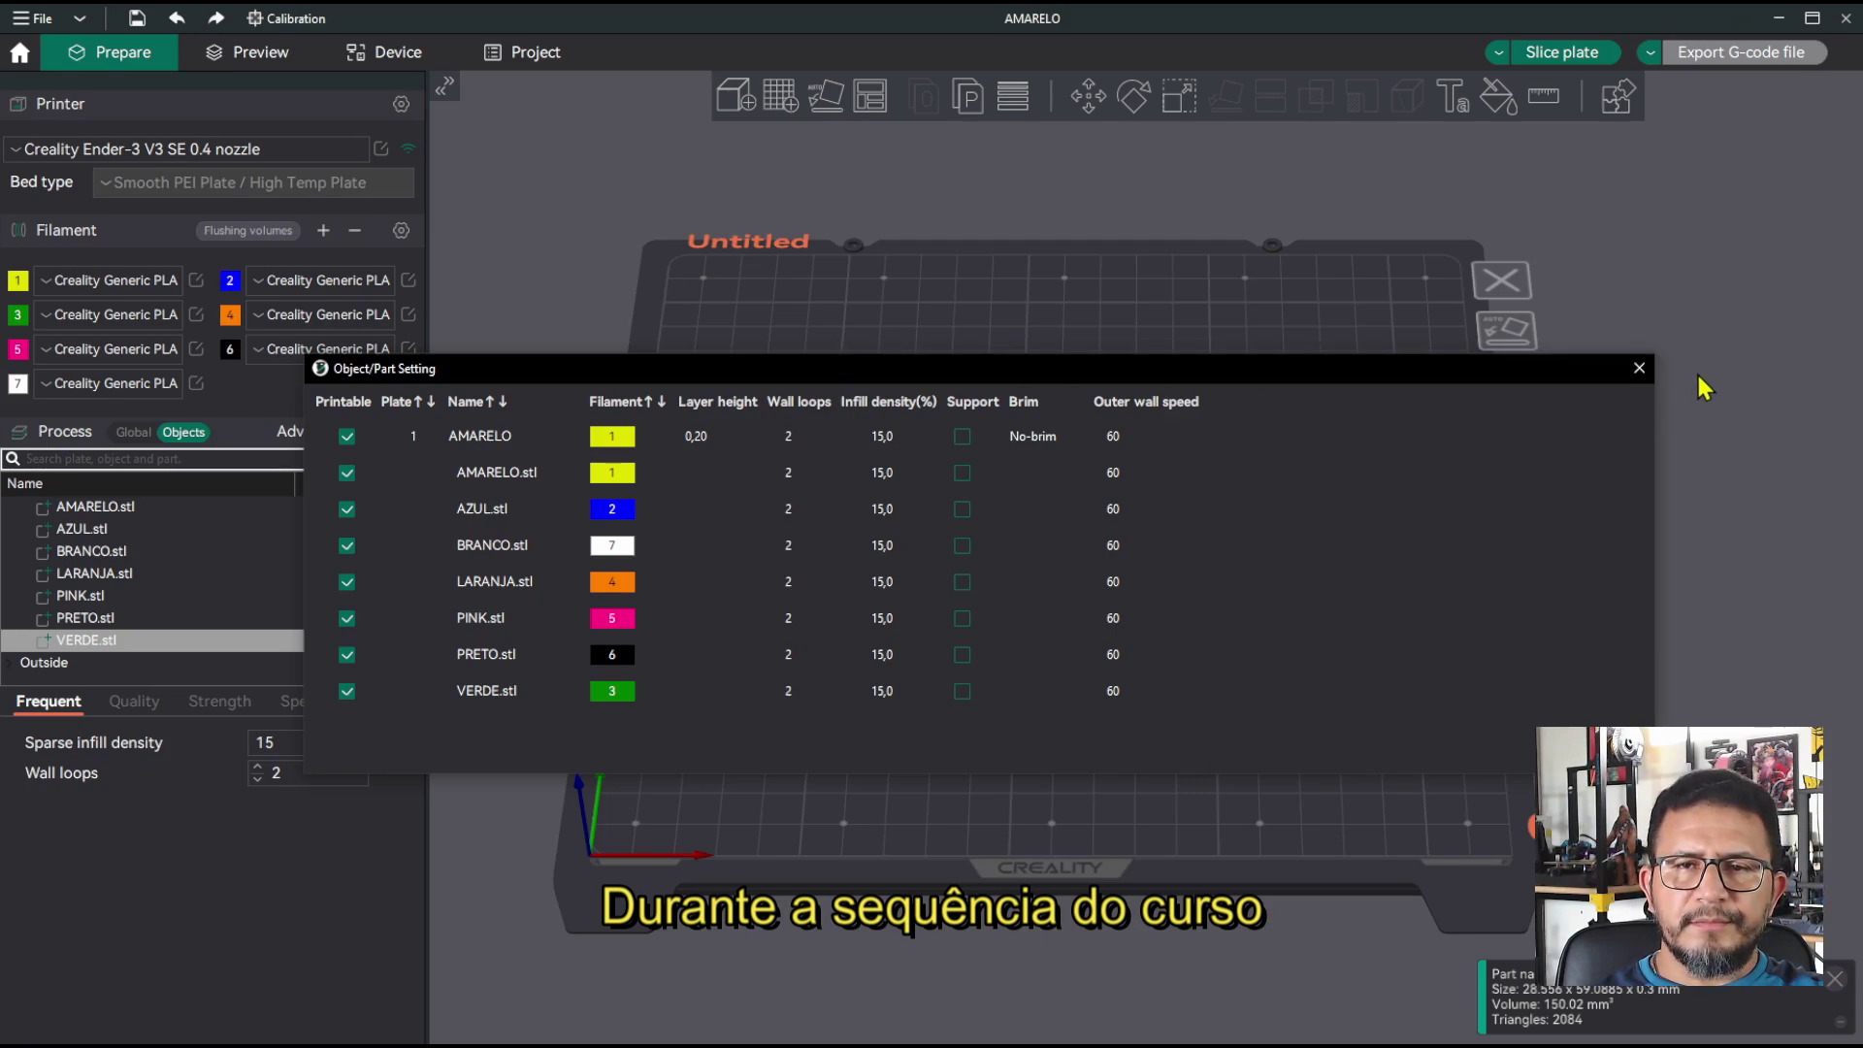
pyautogui.click(1639, 368)
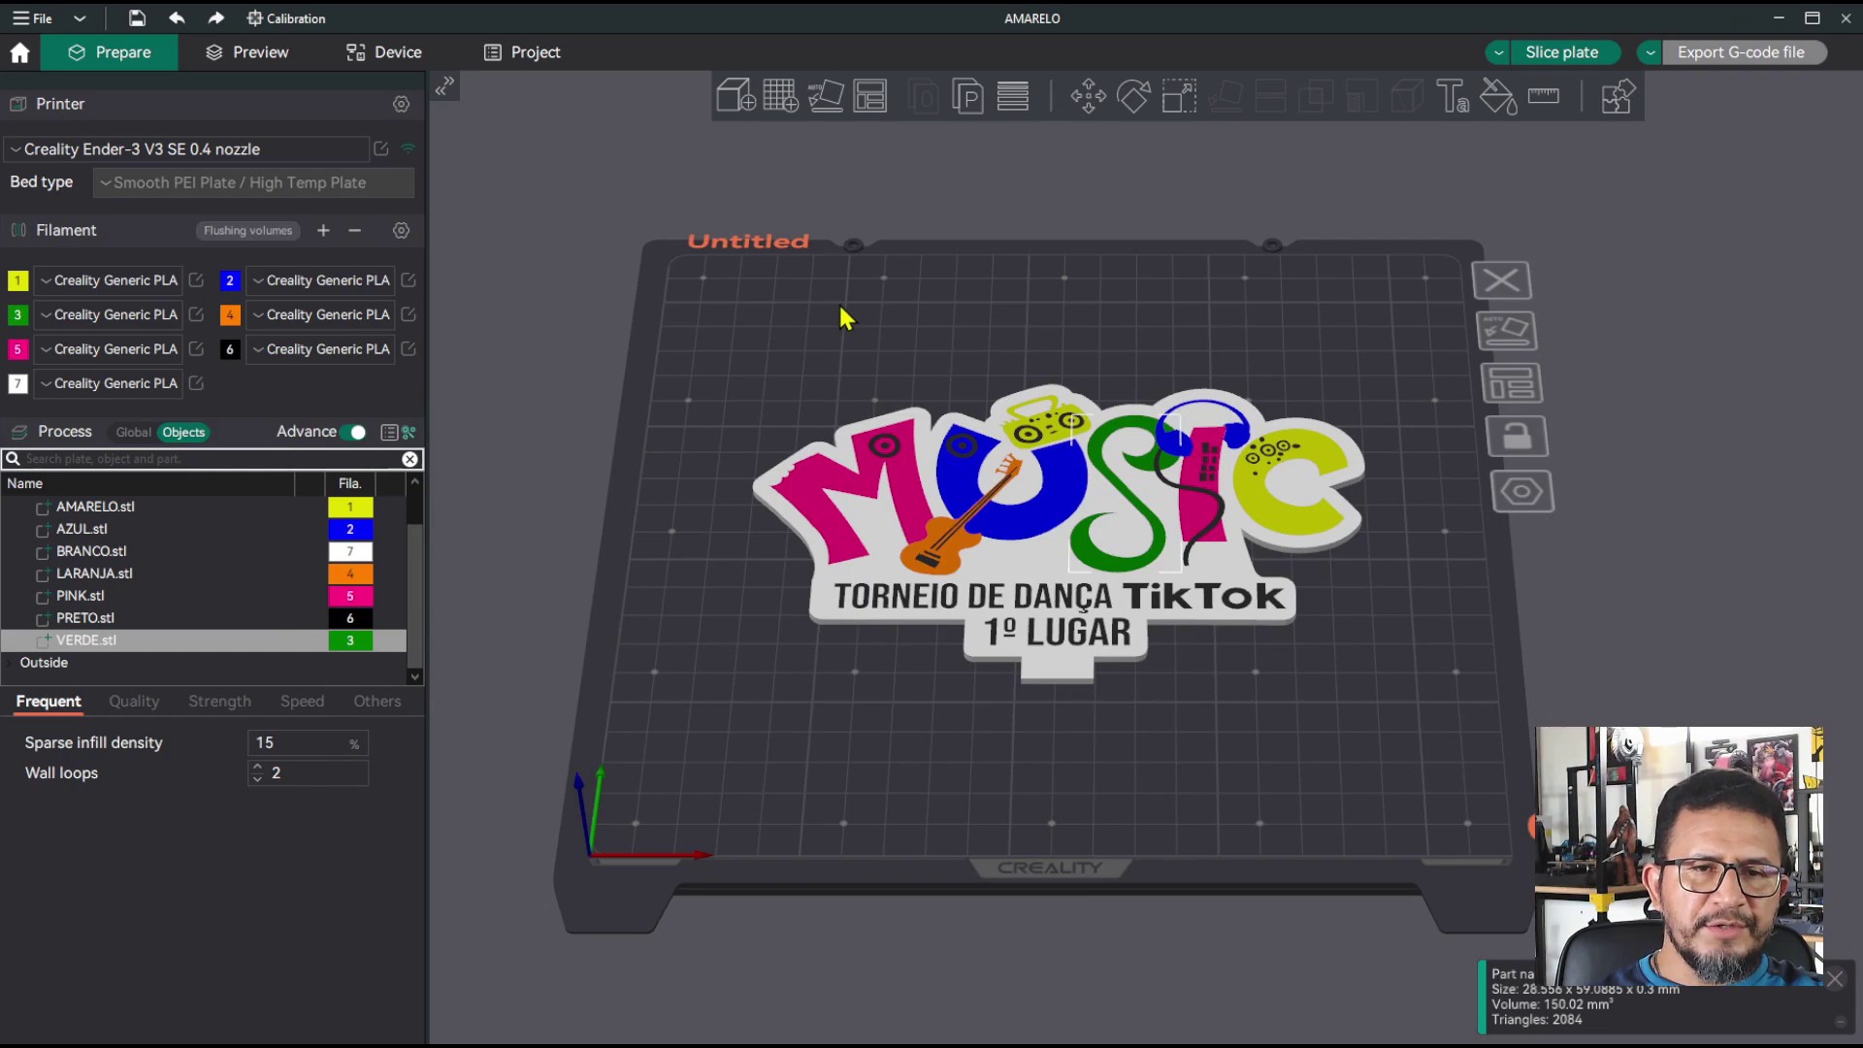
pyautogui.click(722, 325)
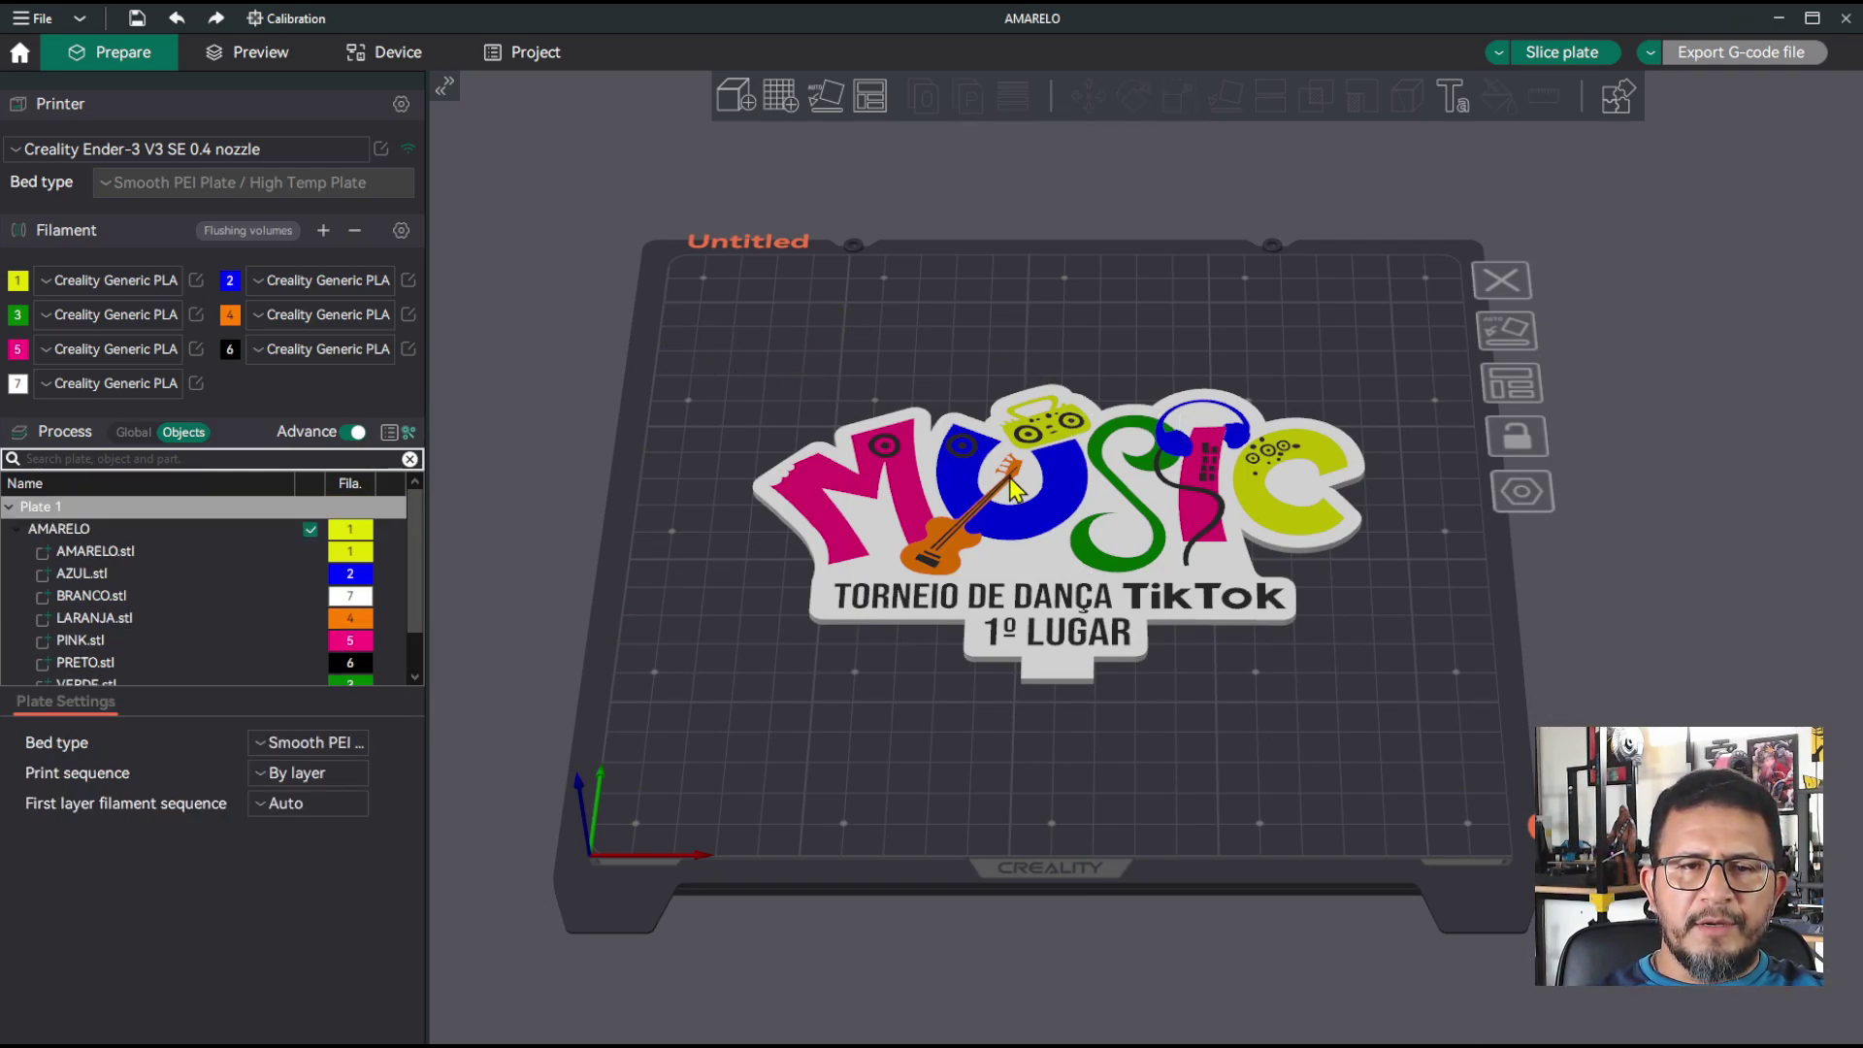
# Step: Rotate the whole AMARELO object 180° about the Y axis so its coloured face lies on the bed, checking it from below
pyautogui.click(1036, 498)
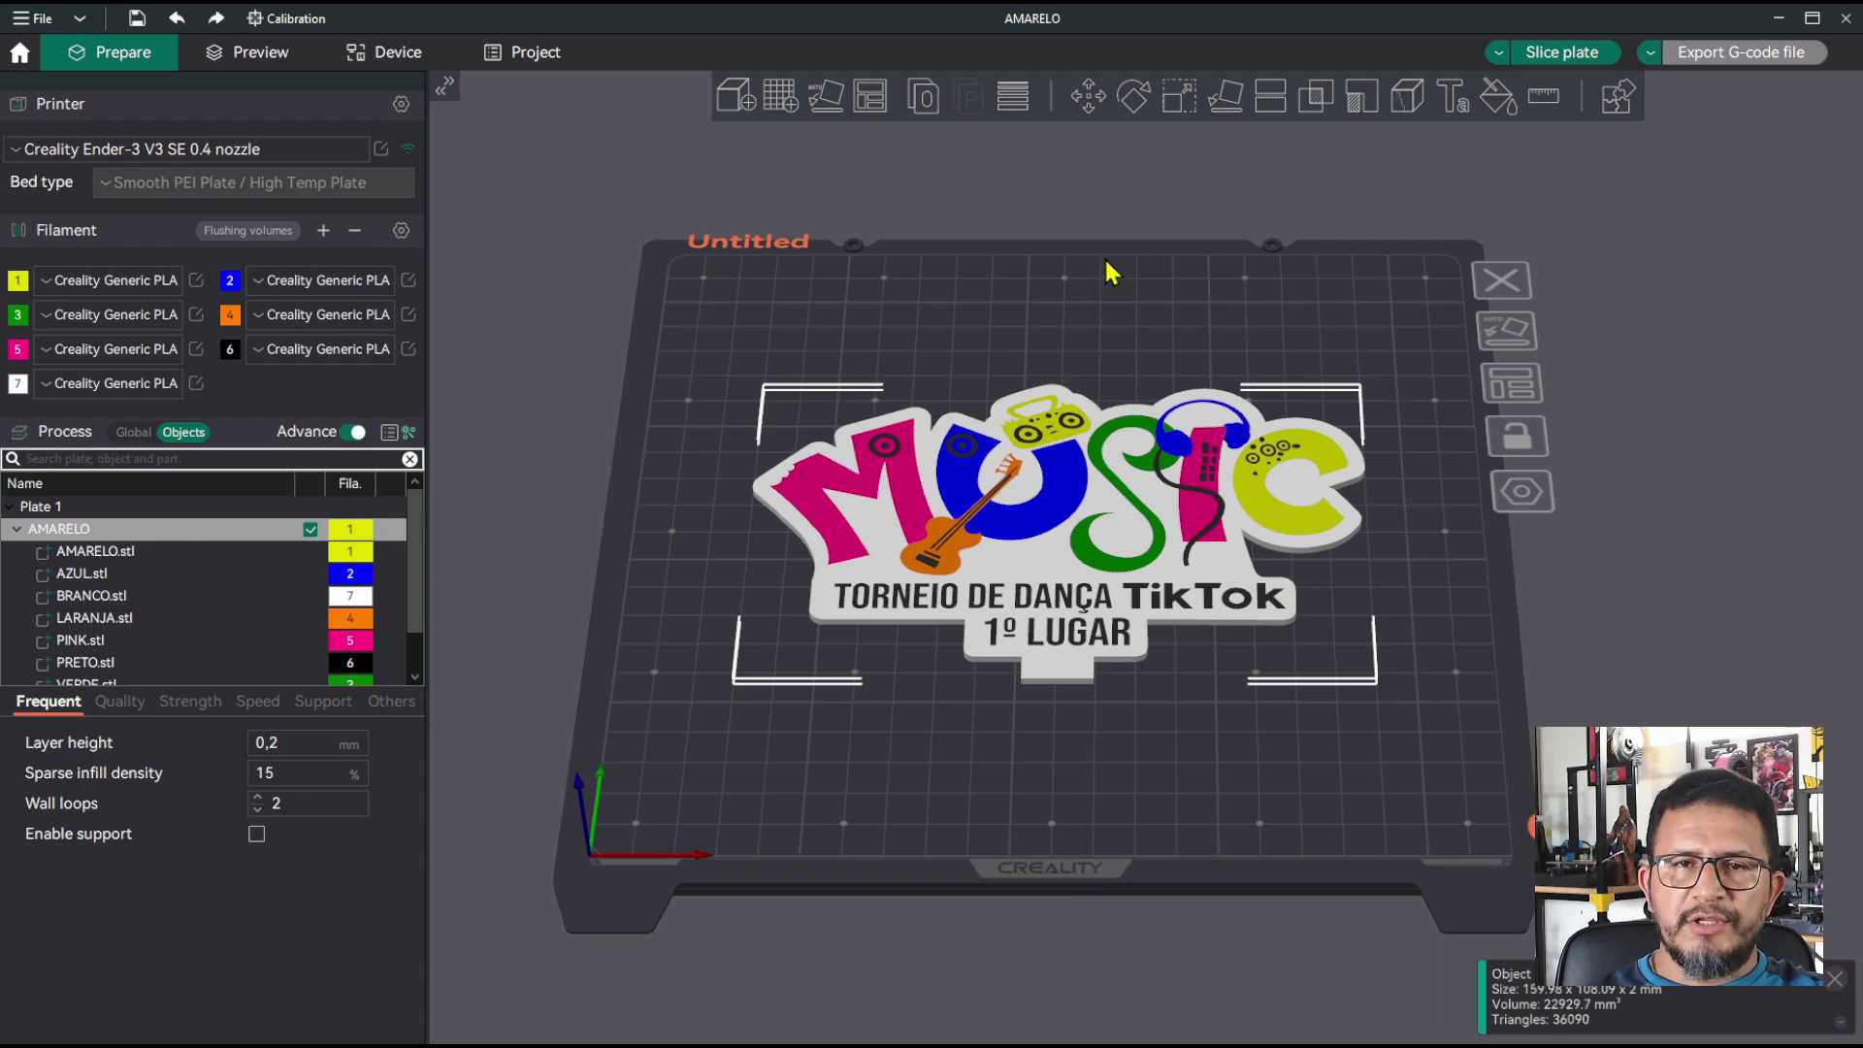
pyautogui.click(1131, 101)
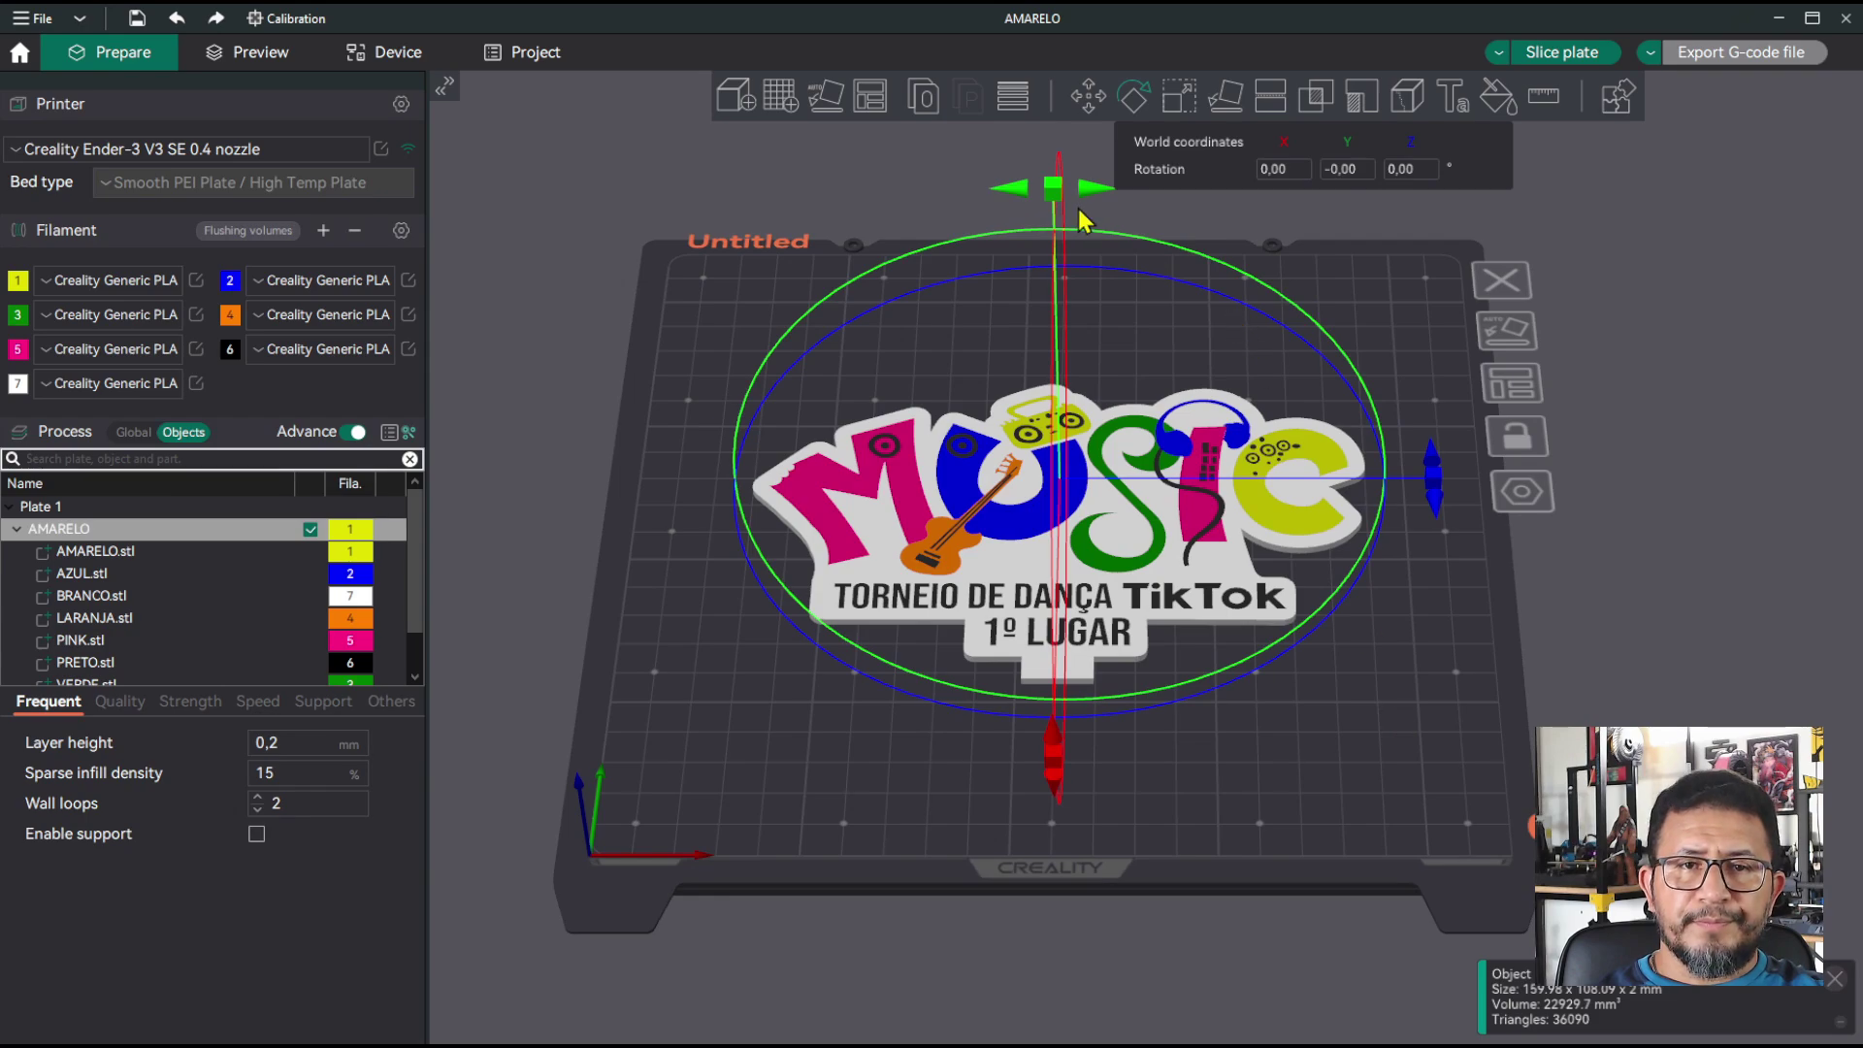
pyautogui.moveTo(1053, 198); pyautogui.dragTo(1068, 604)
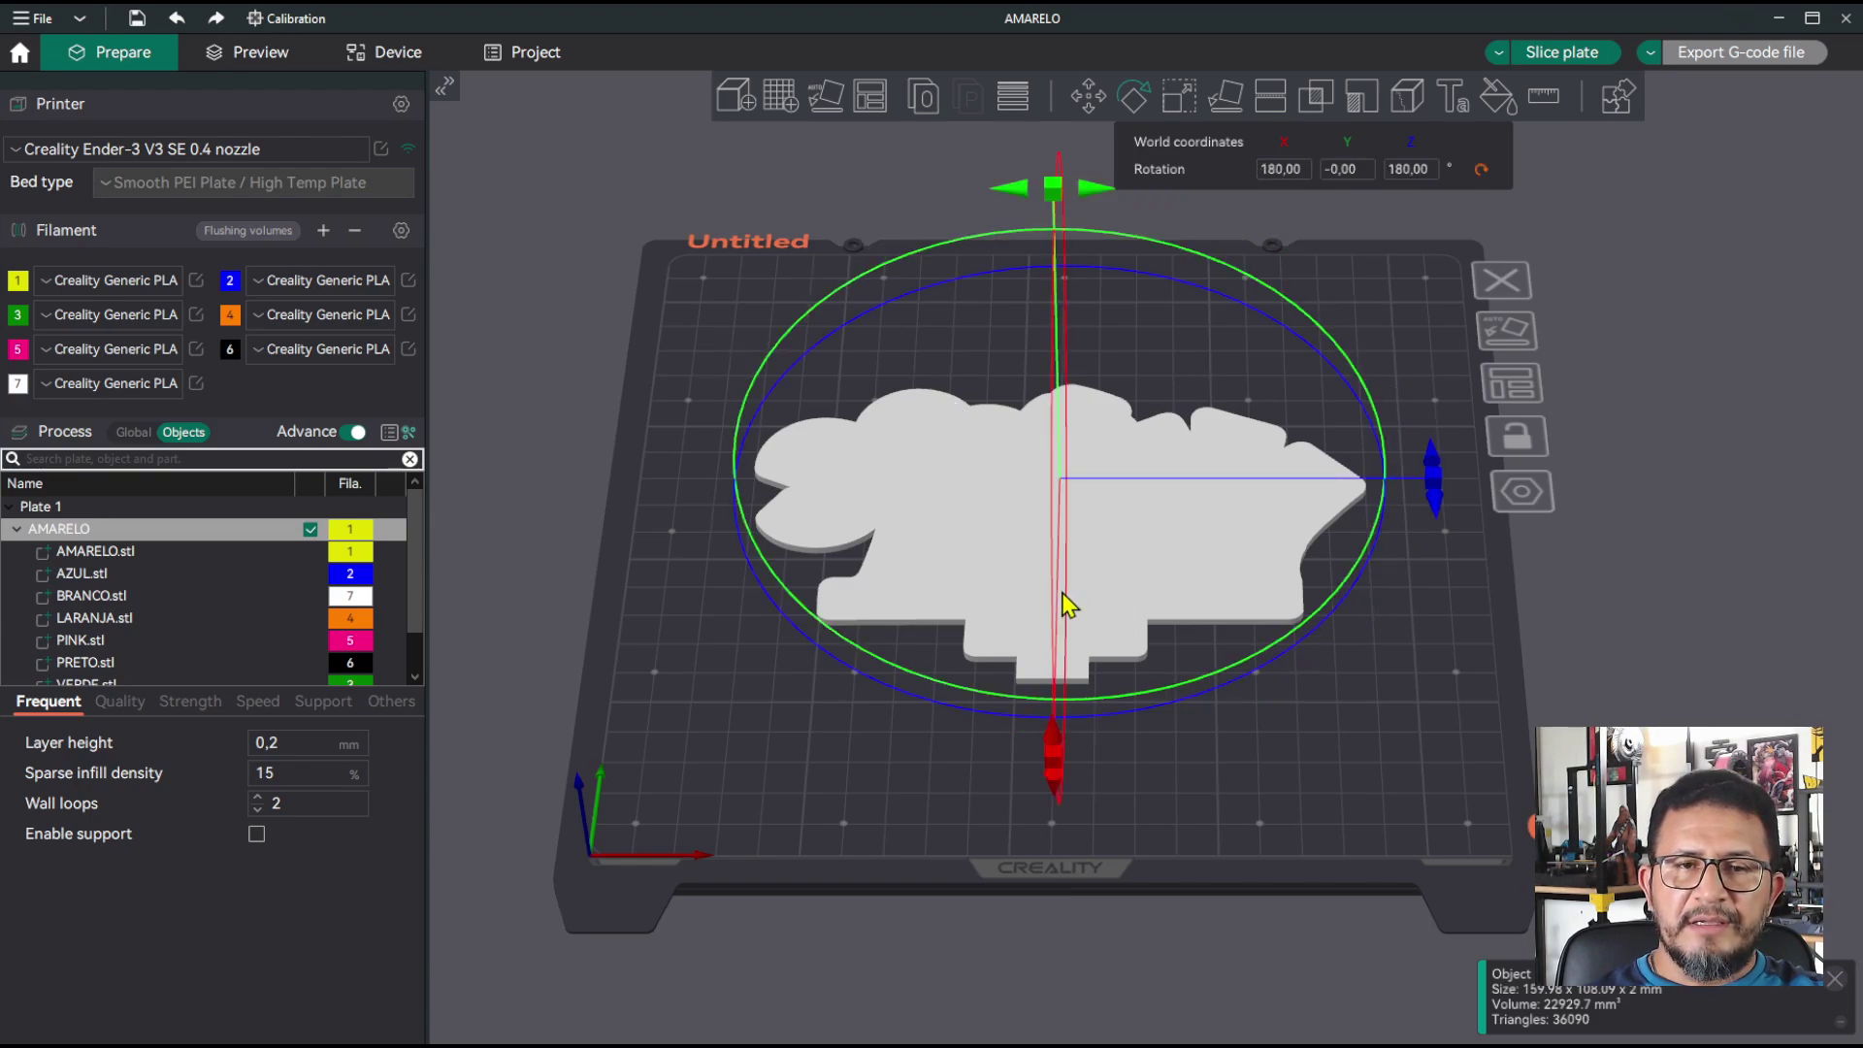
pyautogui.click(1369, 747)
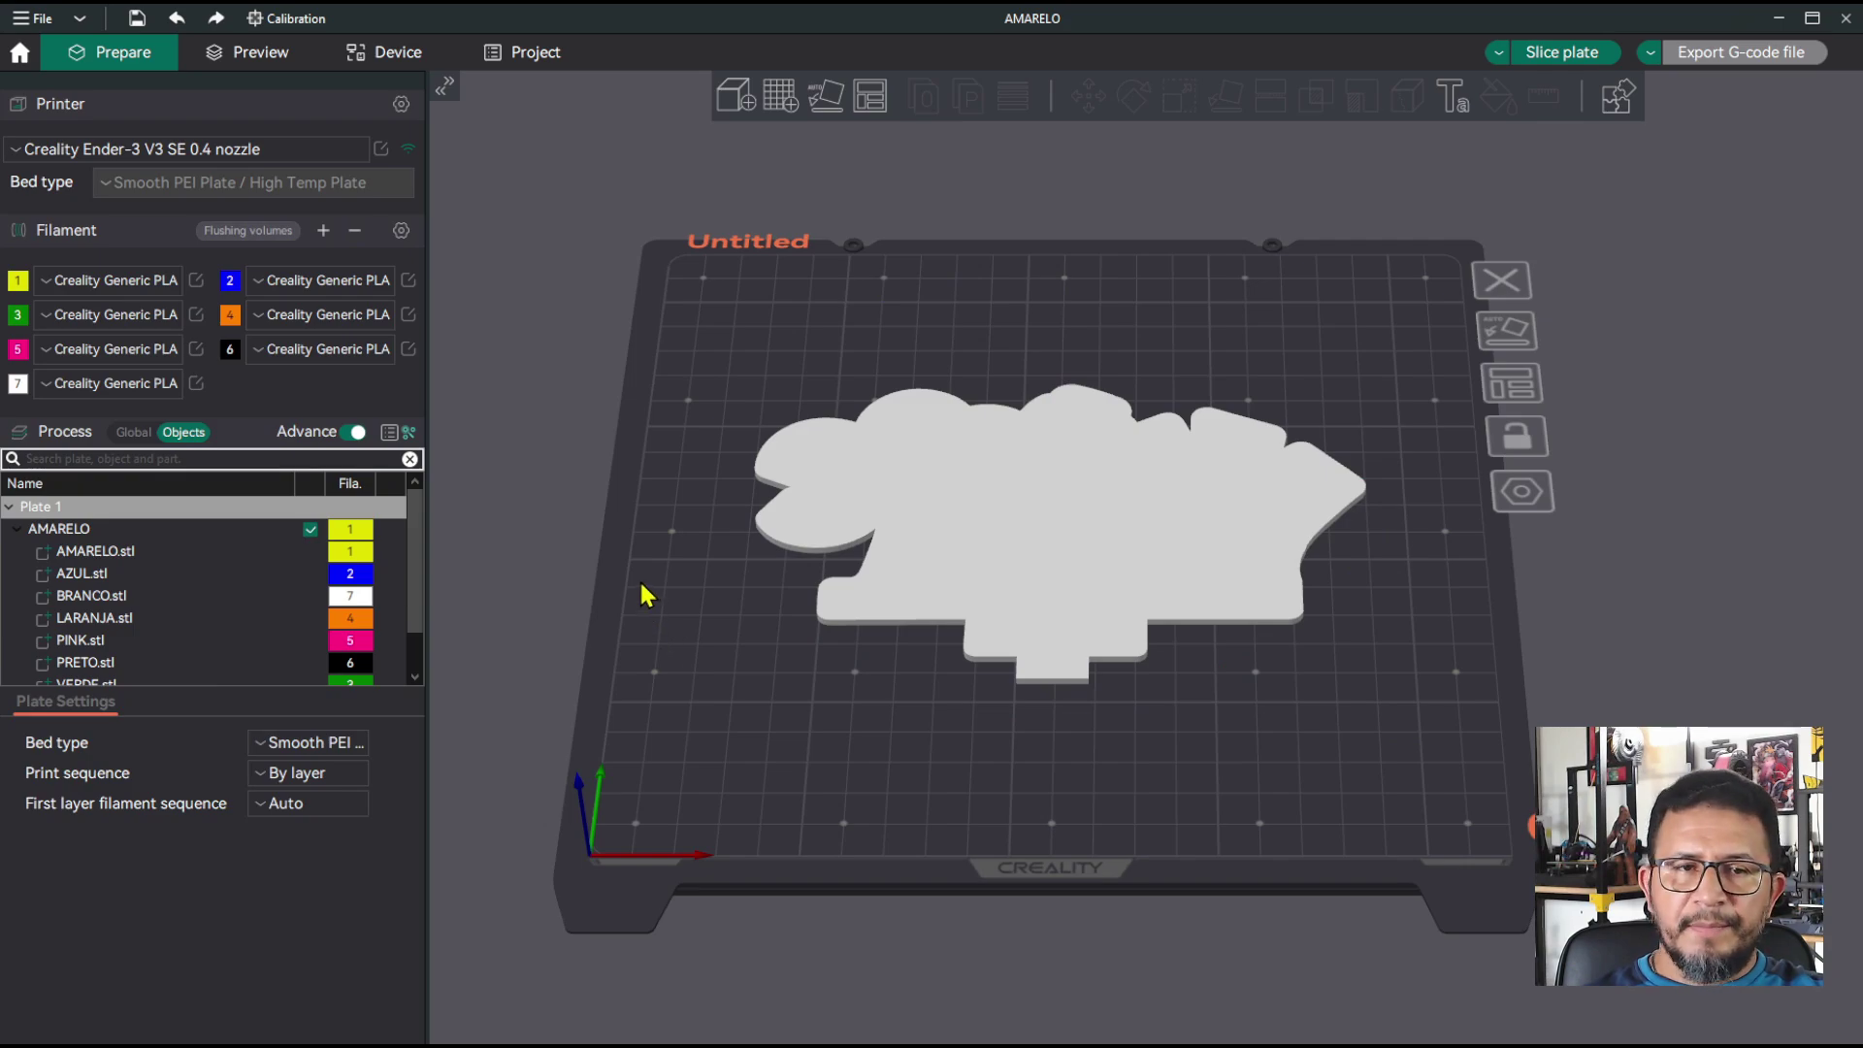
pyautogui.moveTo(645, 594); pyautogui.dragTo(866, 454)
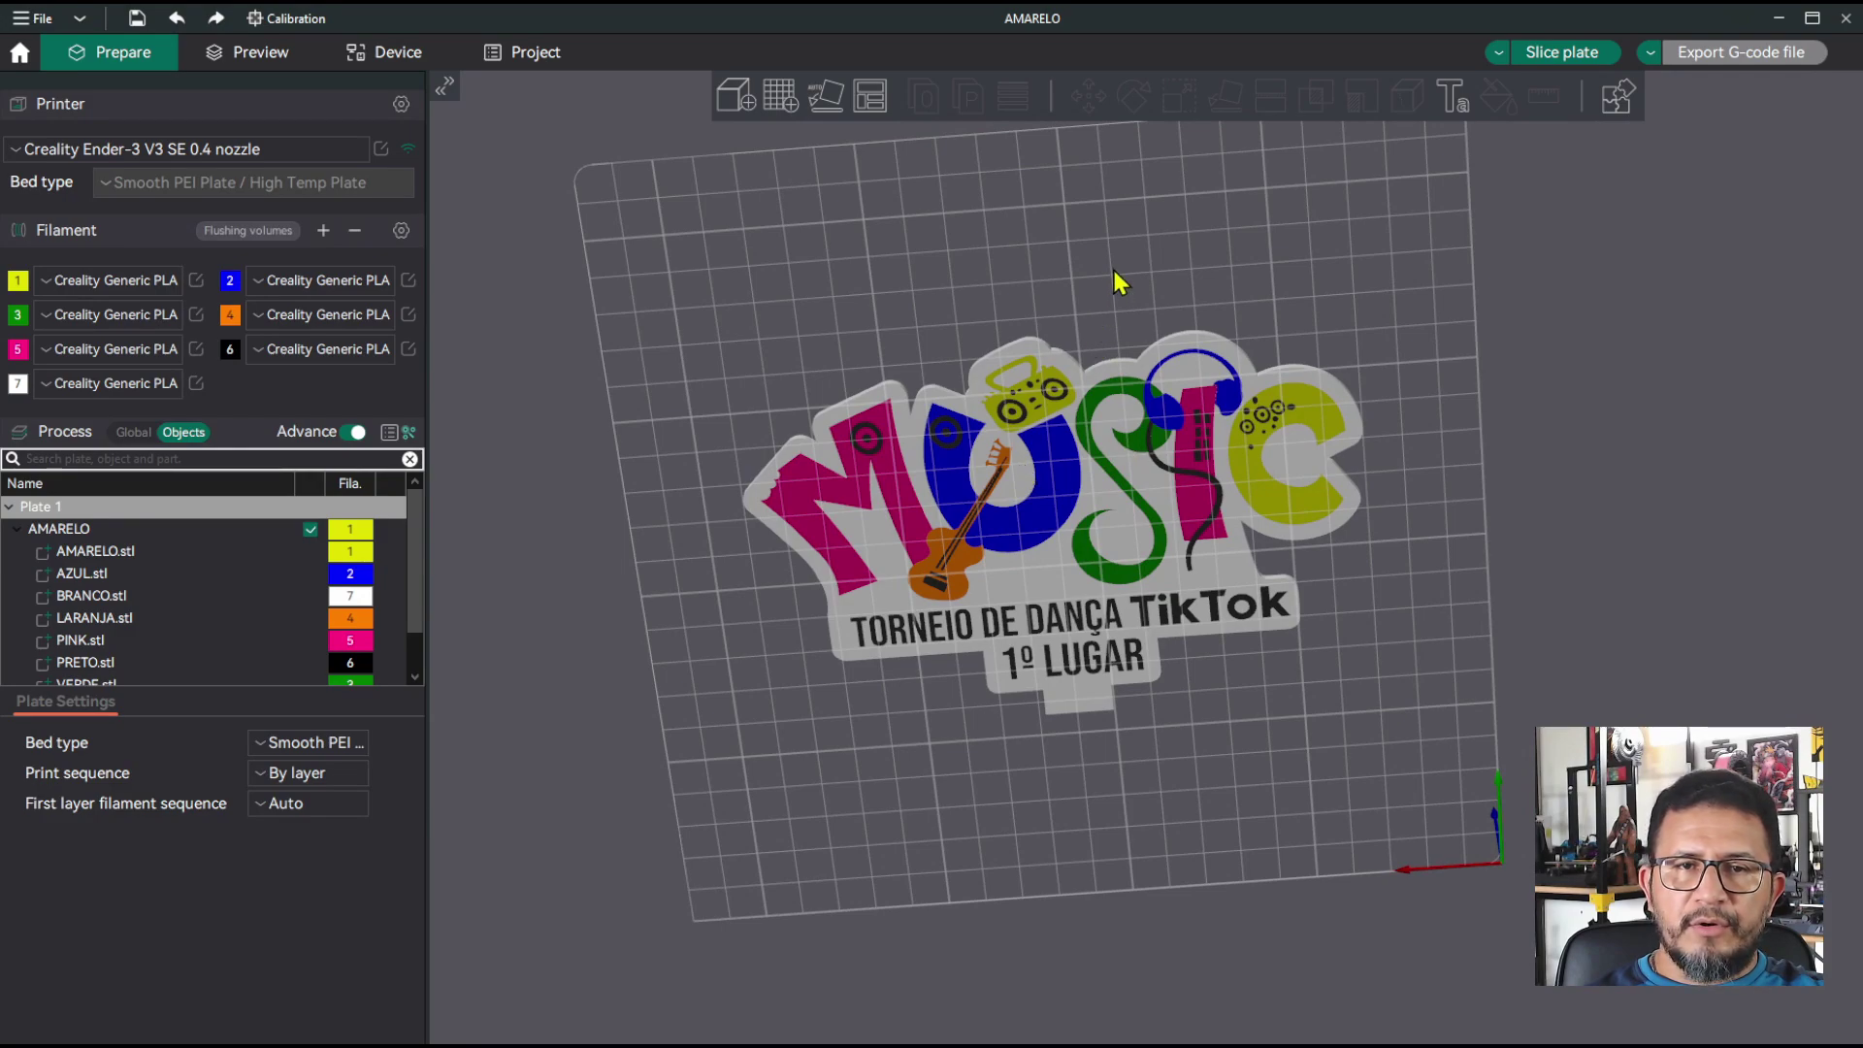
pyautogui.moveTo(1116, 280); pyautogui.dragTo(912, 479)
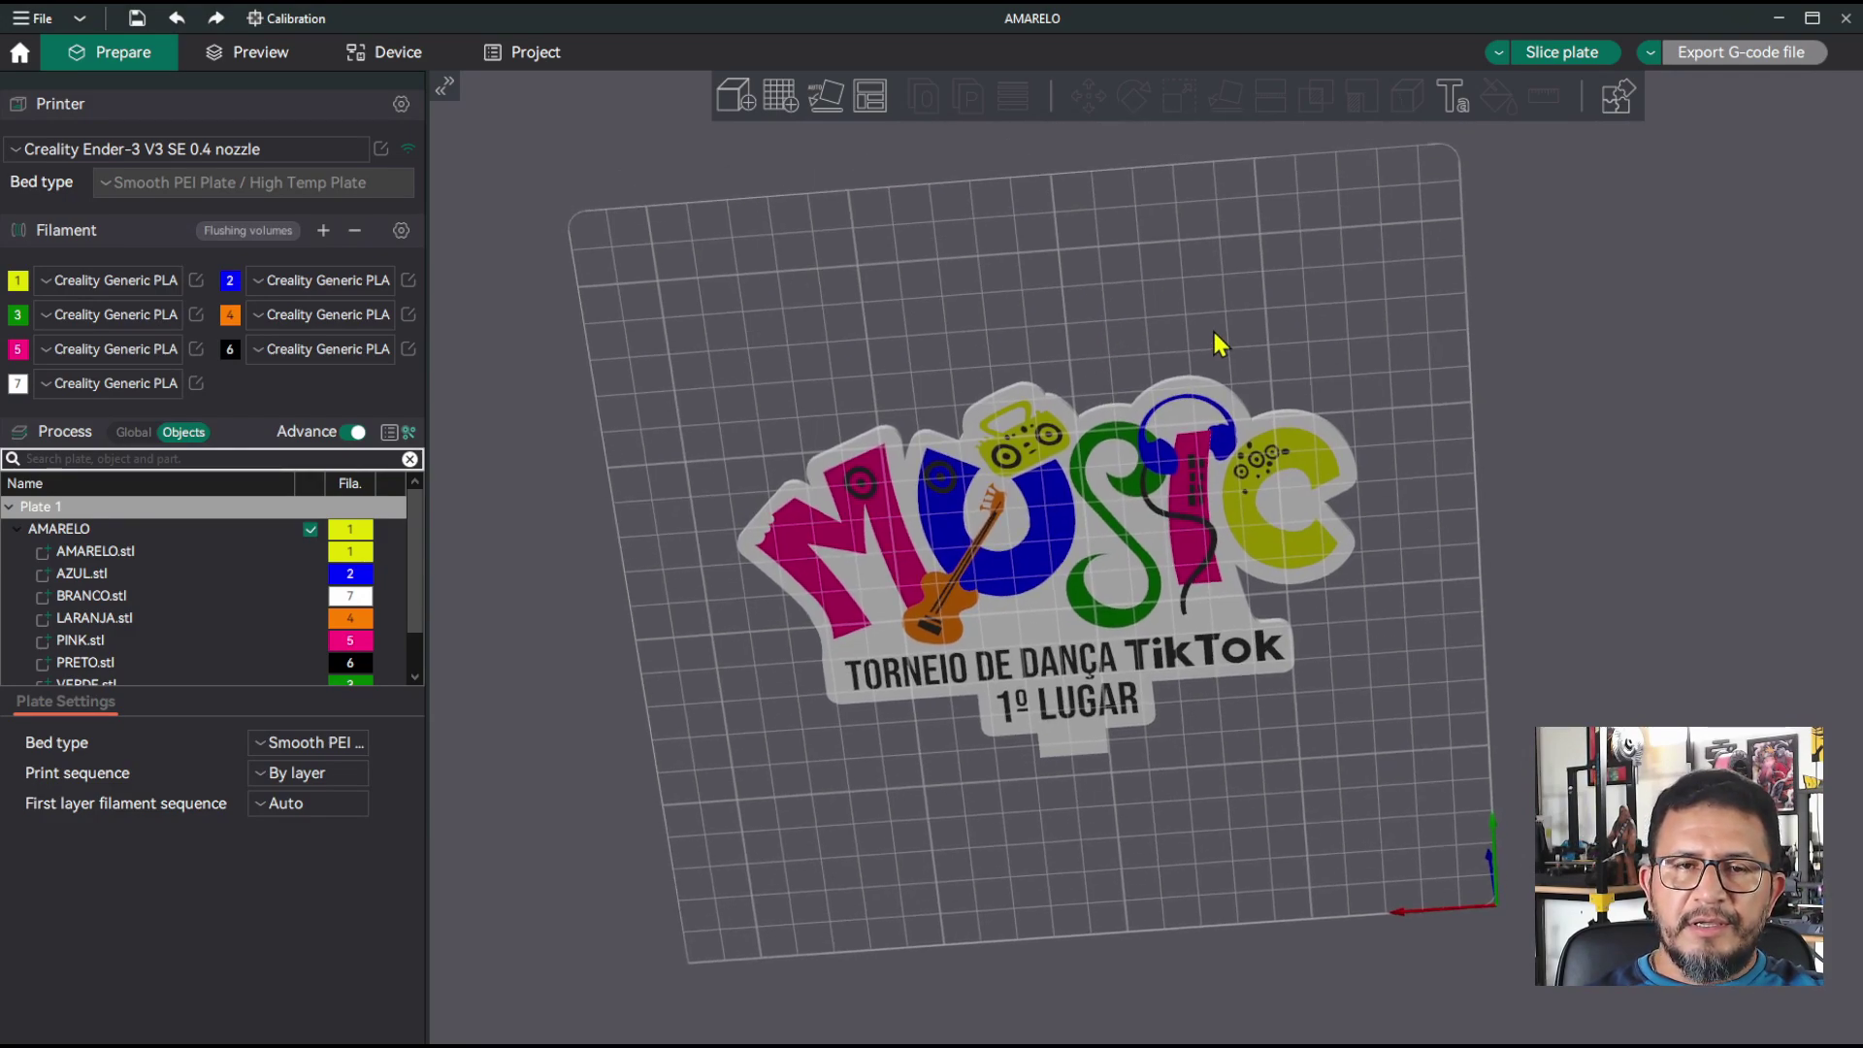
pyautogui.moveTo(1214, 332); pyautogui.dragTo(1219, 330)
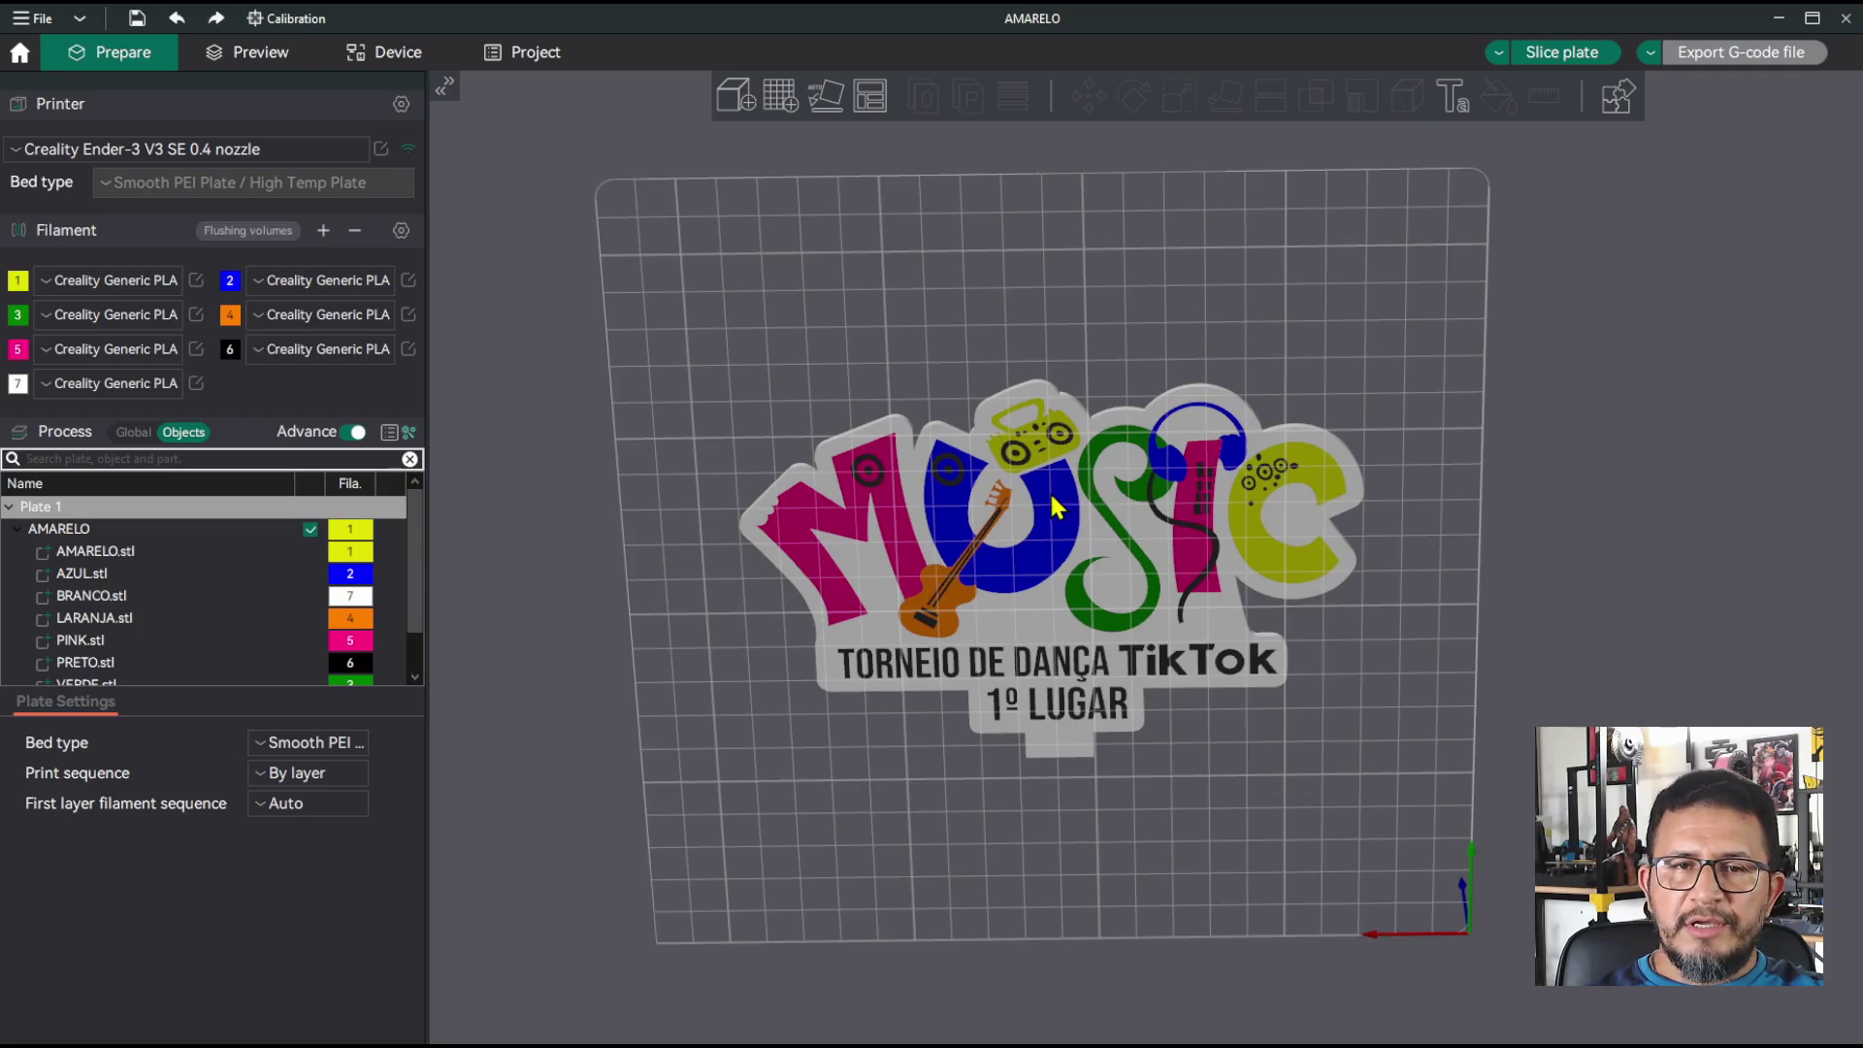
pyautogui.scroll(2, 1096, 504)
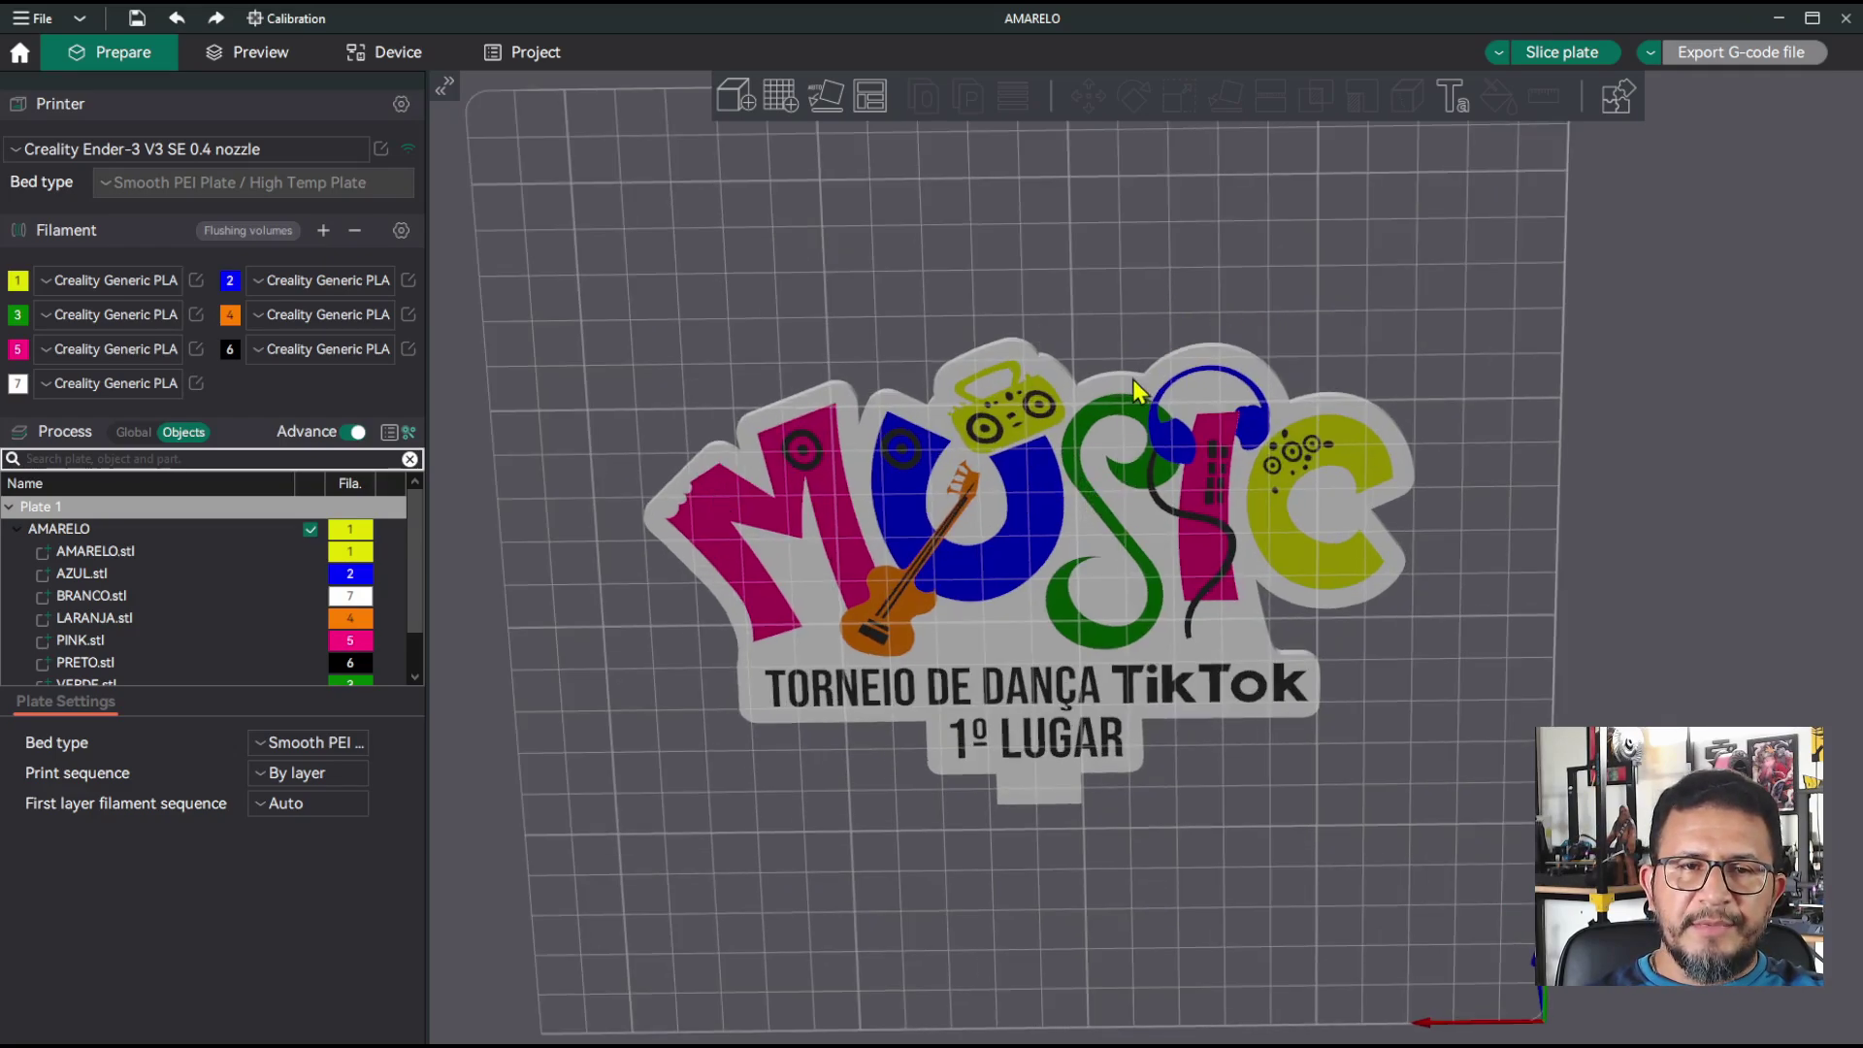
pyautogui.moveTo(1524, 452); pyautogui.dragTo(1312, 601)
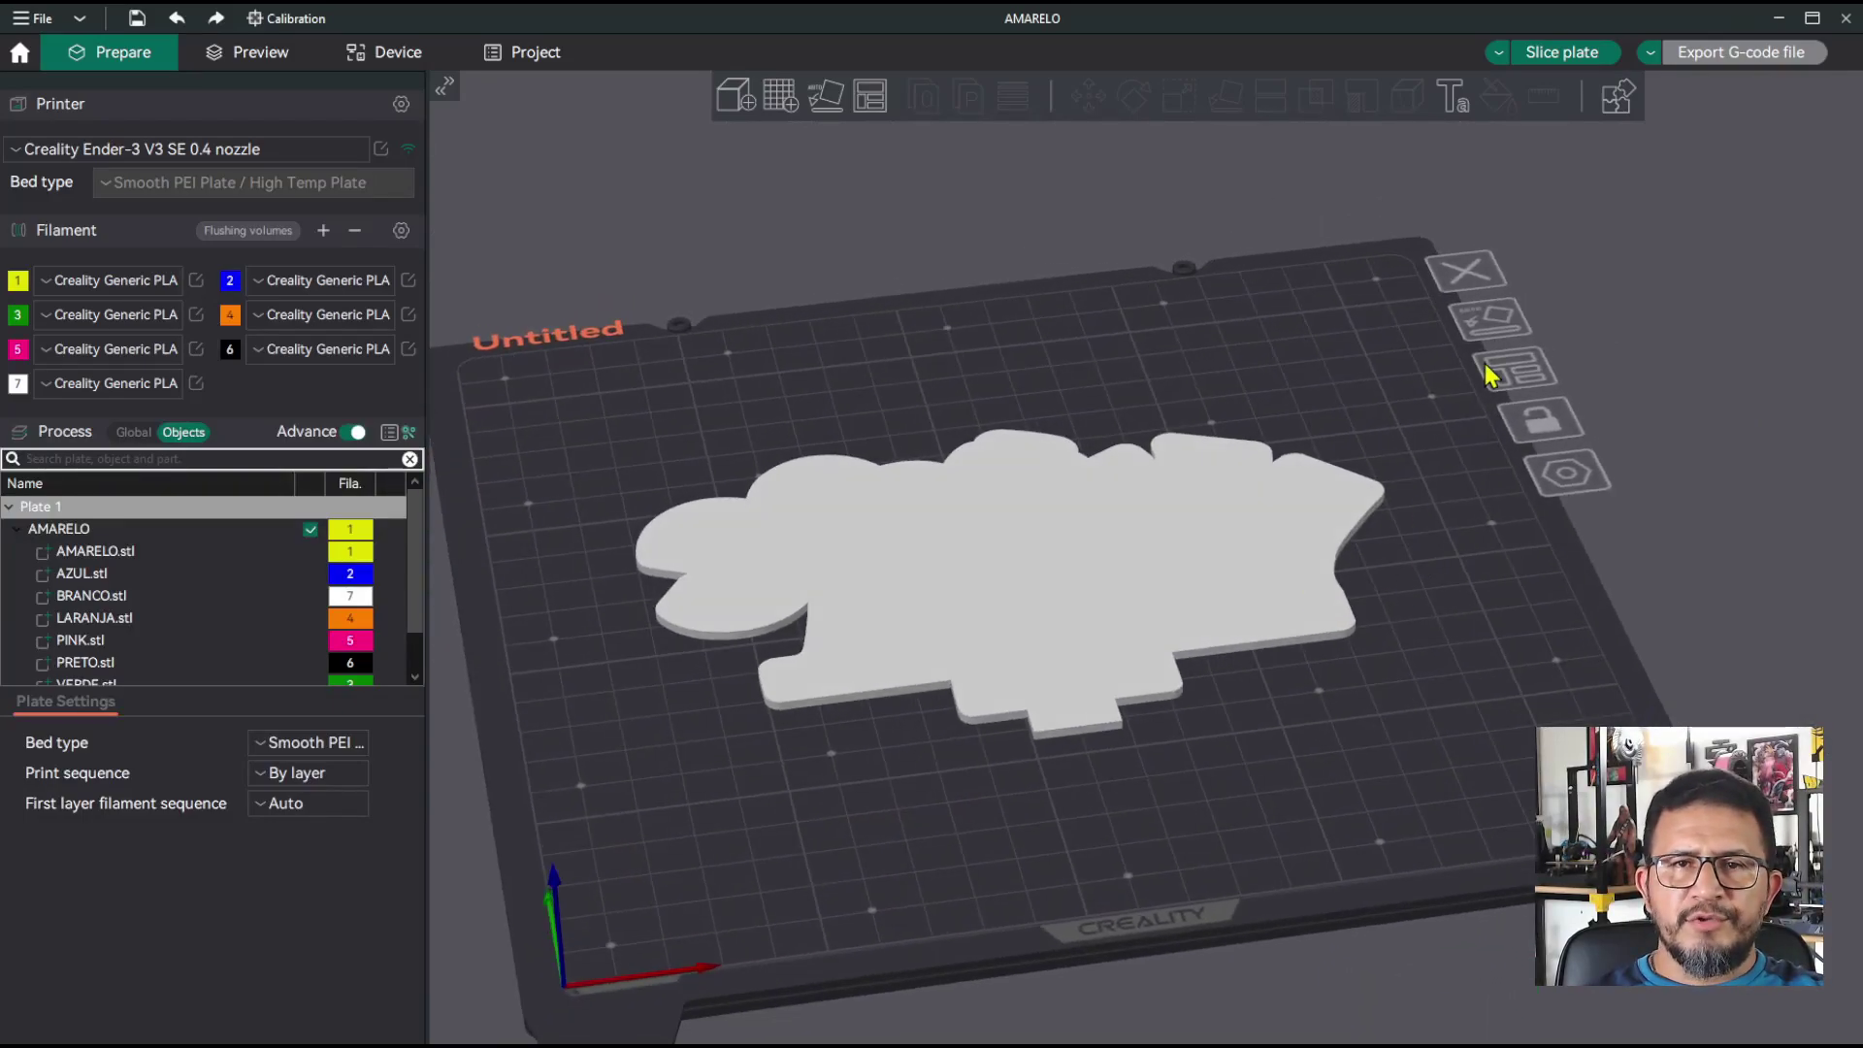
# Step: Slice the plate and preview only the first layer, with travel moves hidden
pyautogui.click(1551, 53)
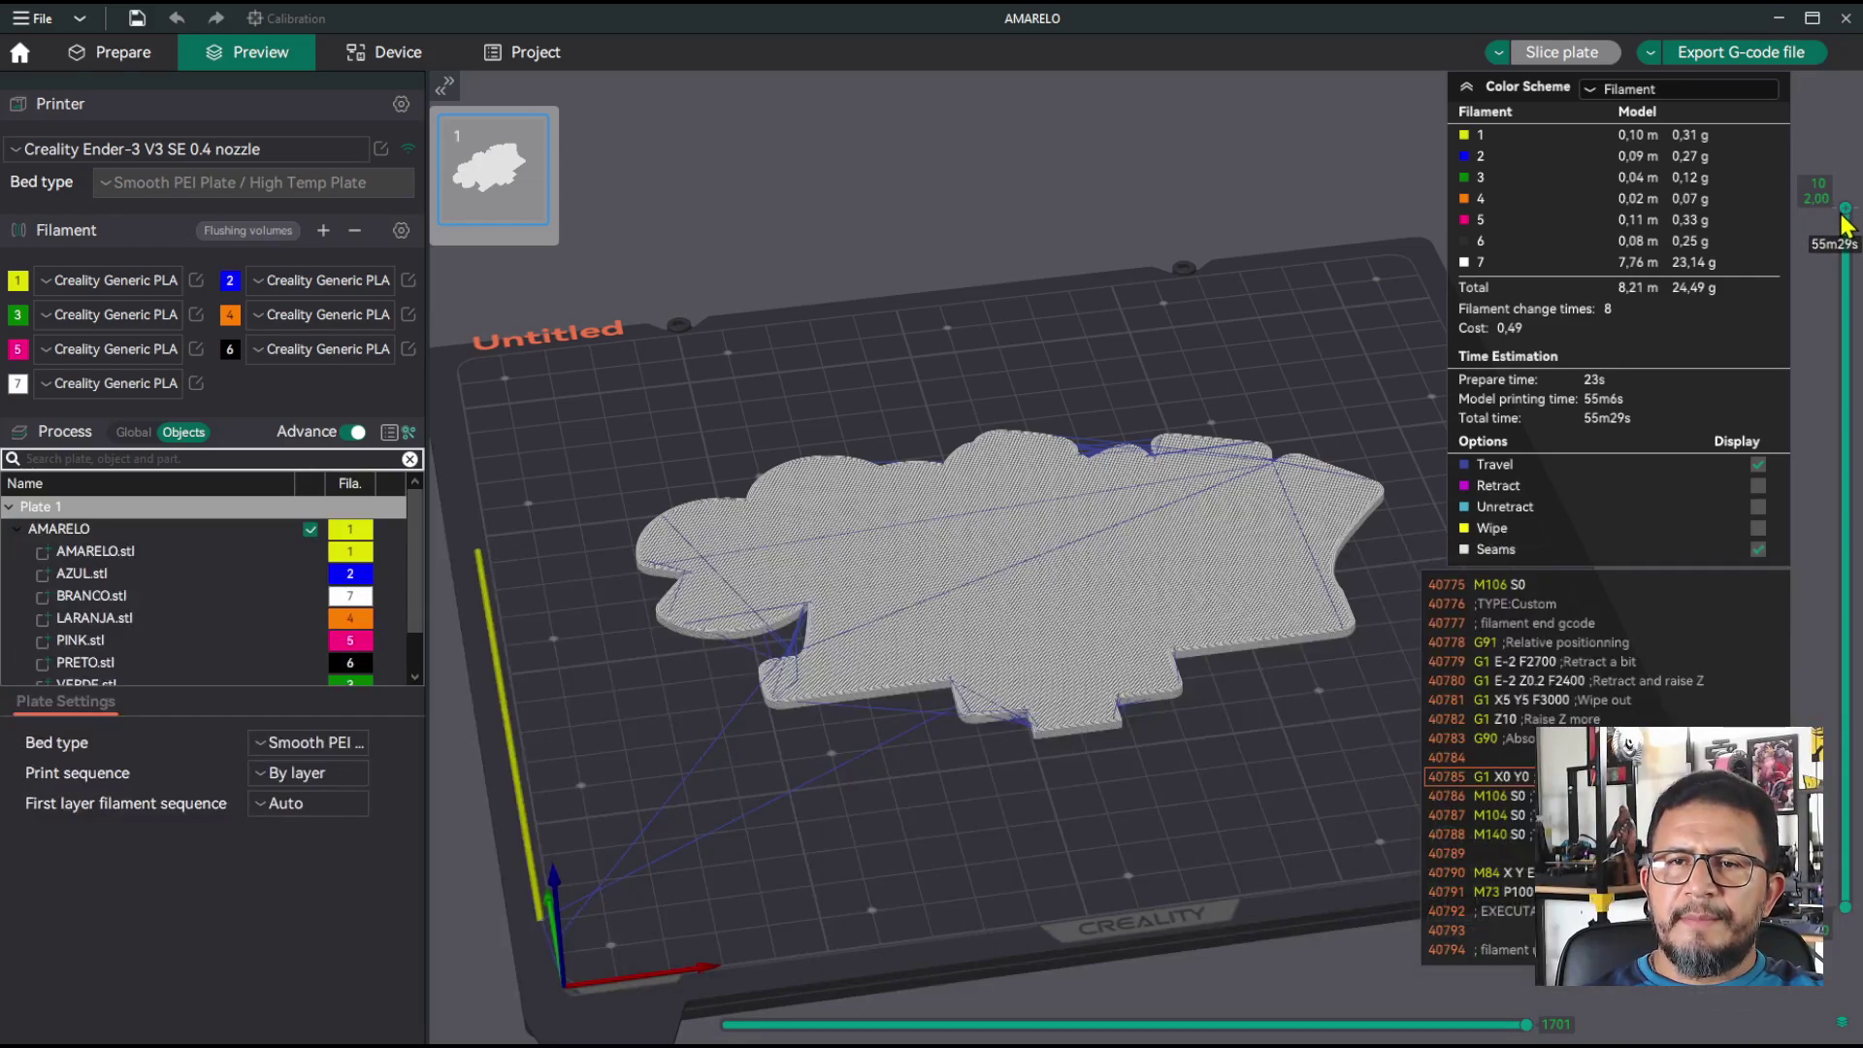
pyautogui.moveTo(1846, 221); pyautogui.dragTo(1855, 920)
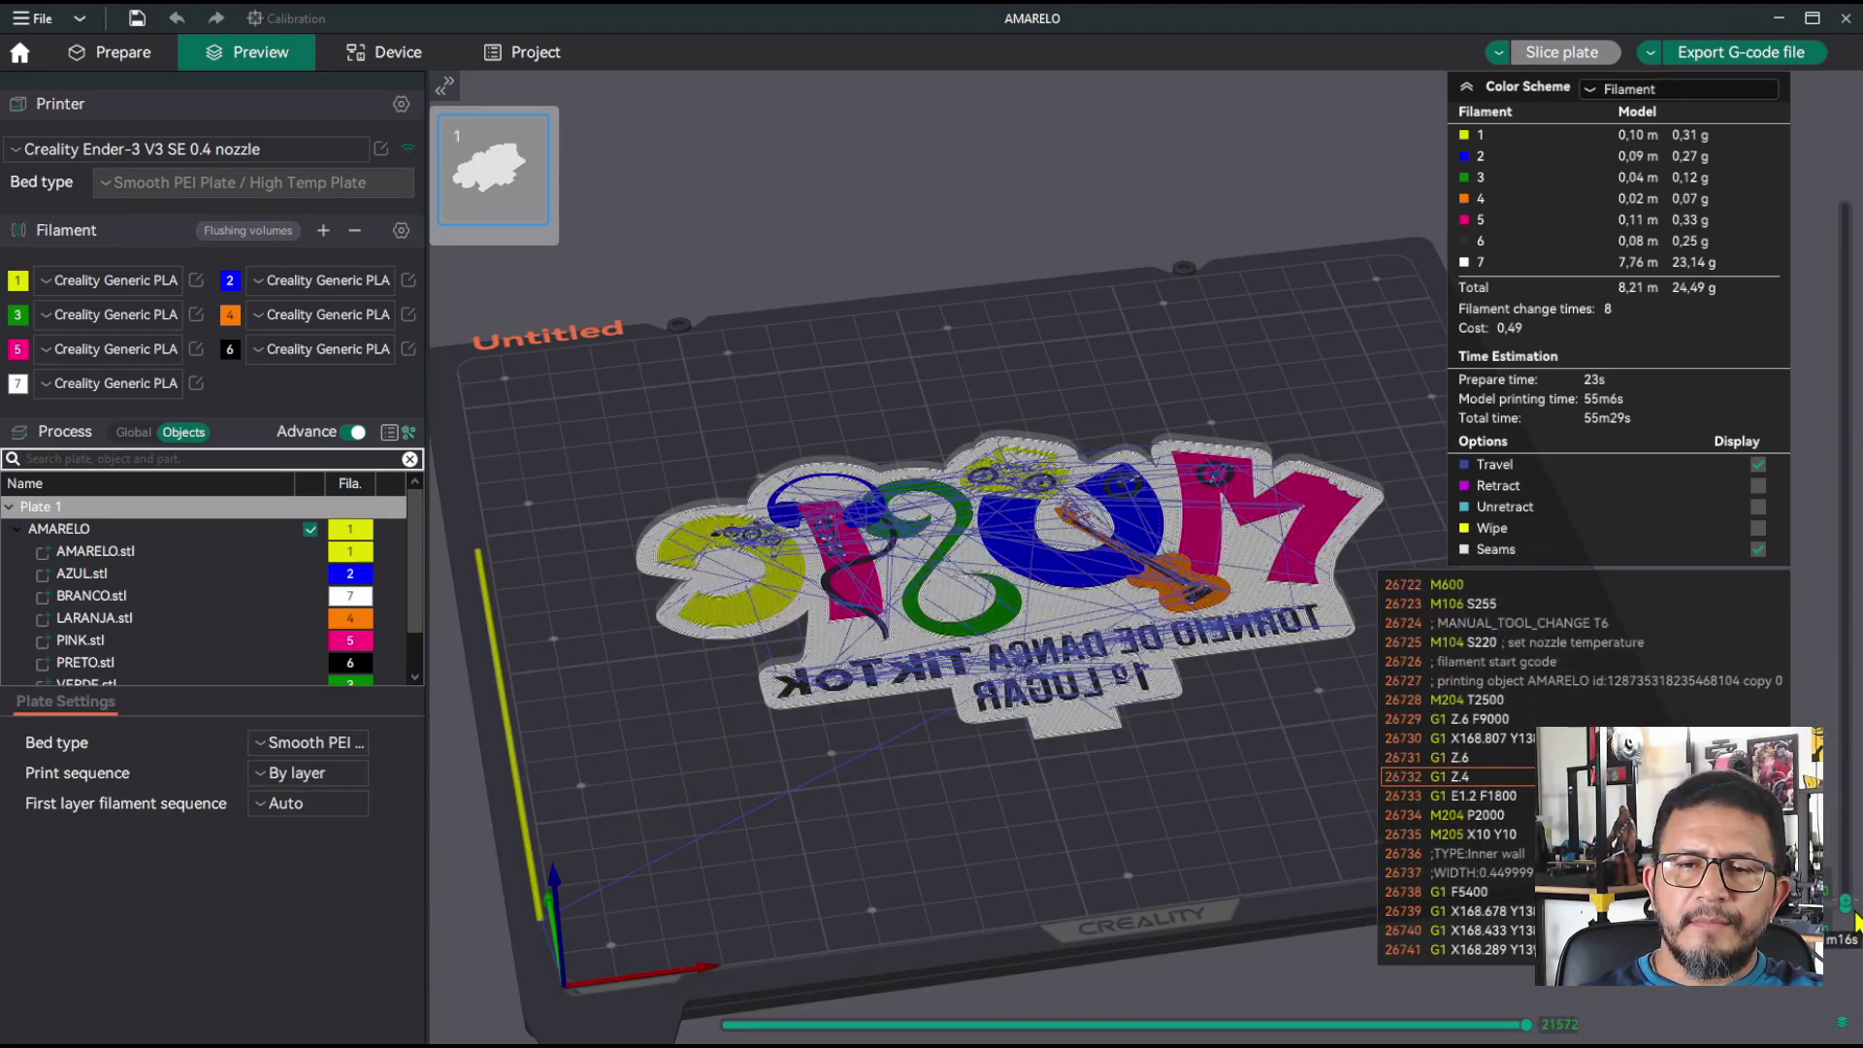
pyautogui.moveTo(1201, 643); pyautogui.dragTo(1103, 640)
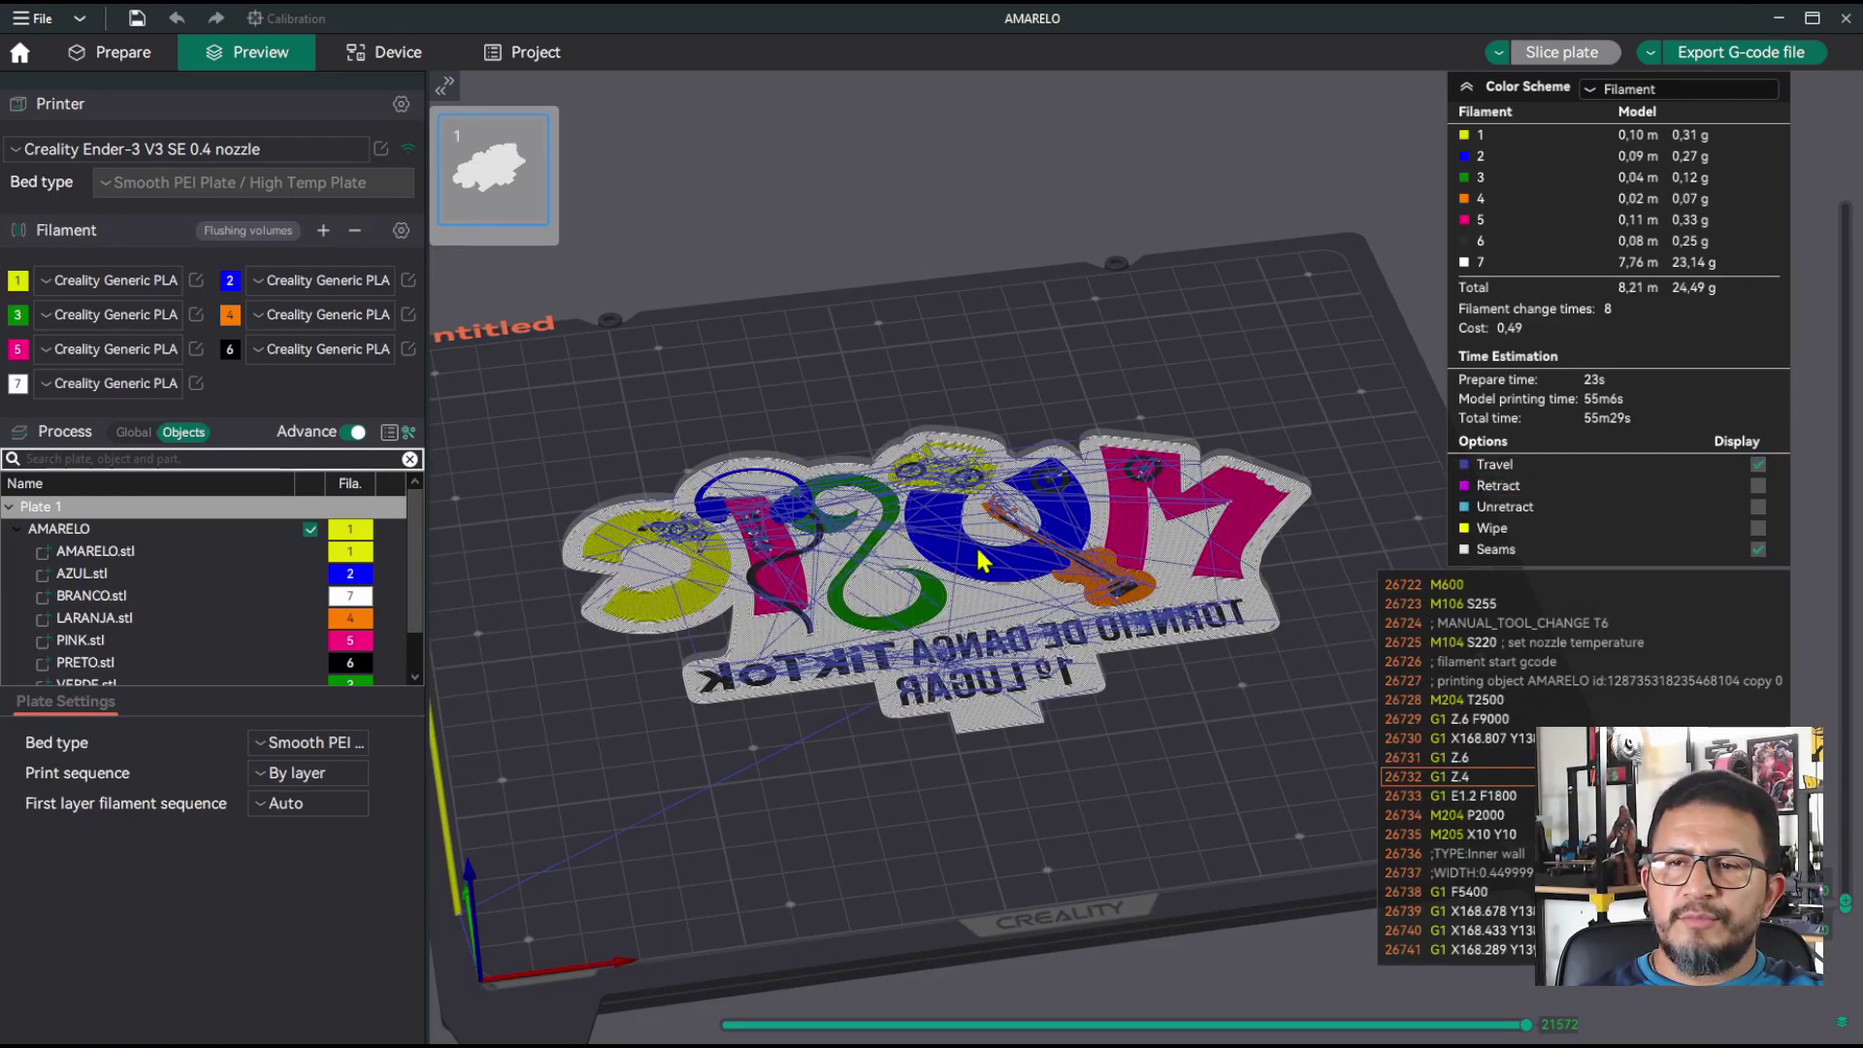
pyautogui.click(1761, 466)
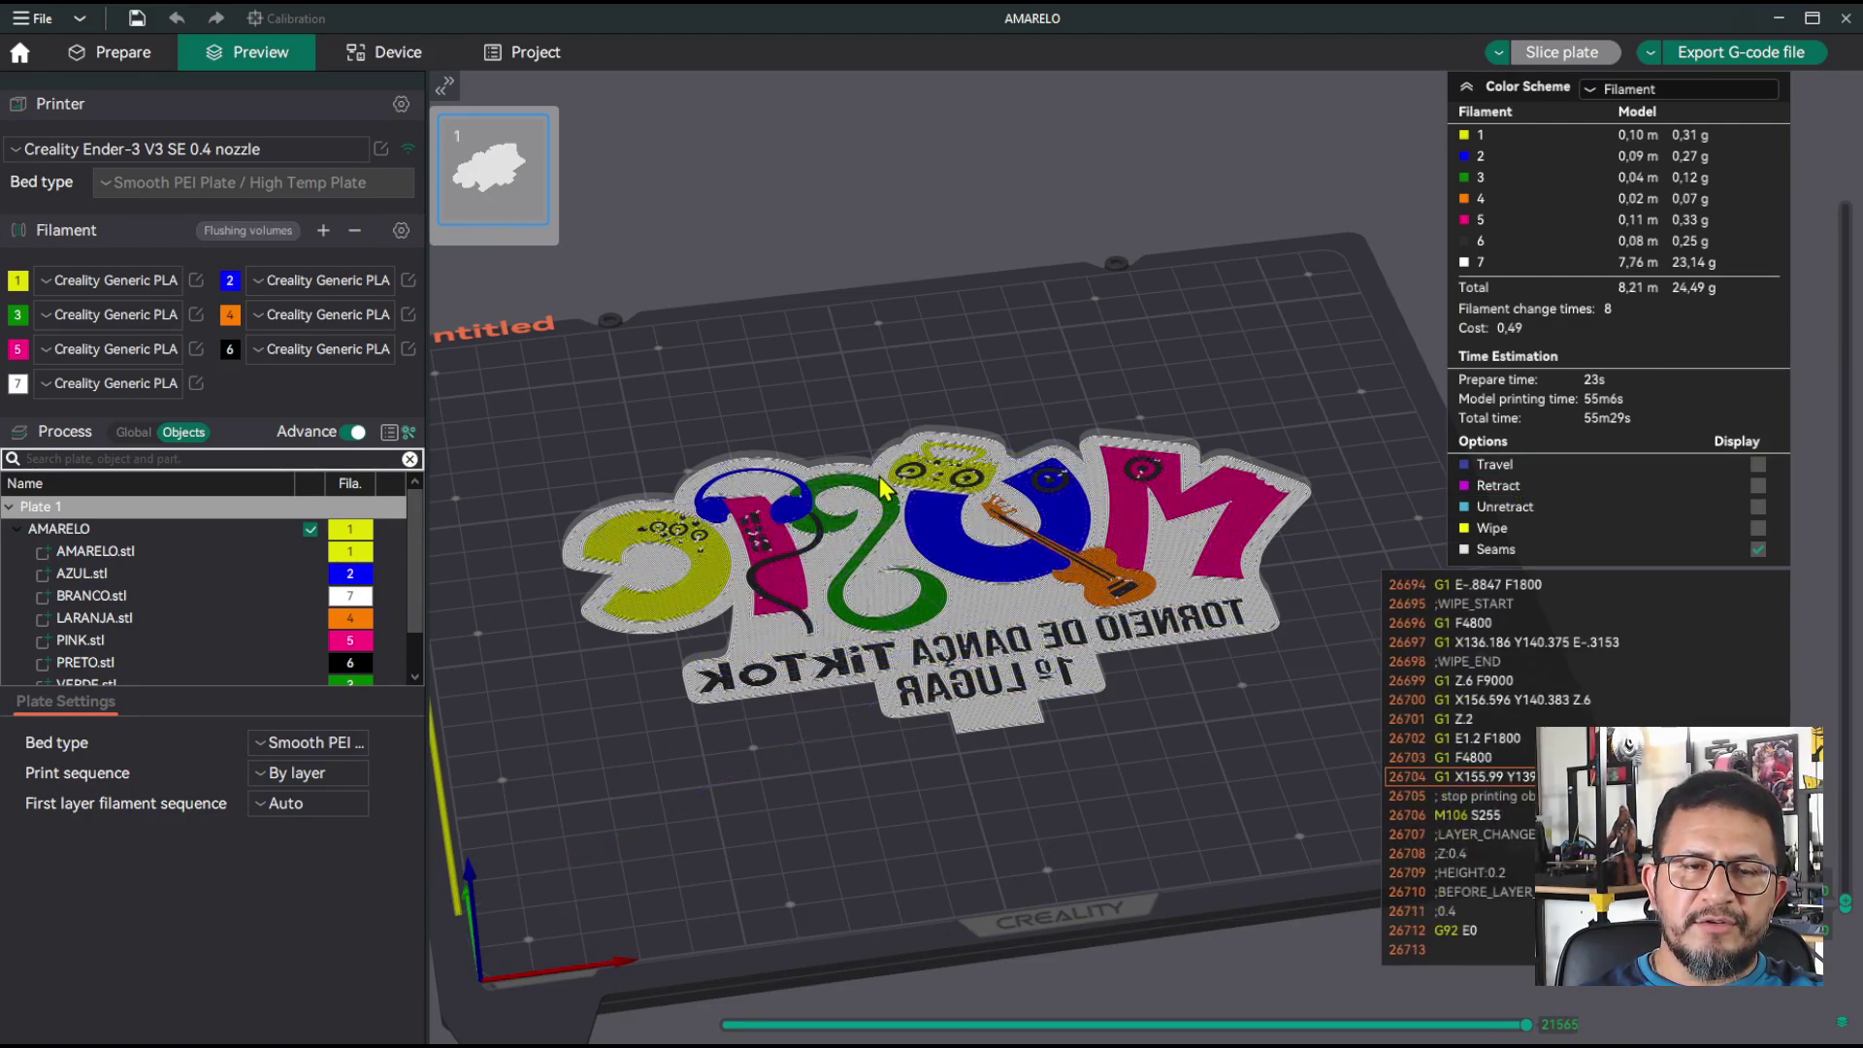
pyautogui.scroll(2, 881, 476)
pyautogui.scroll(2, 885, 478)
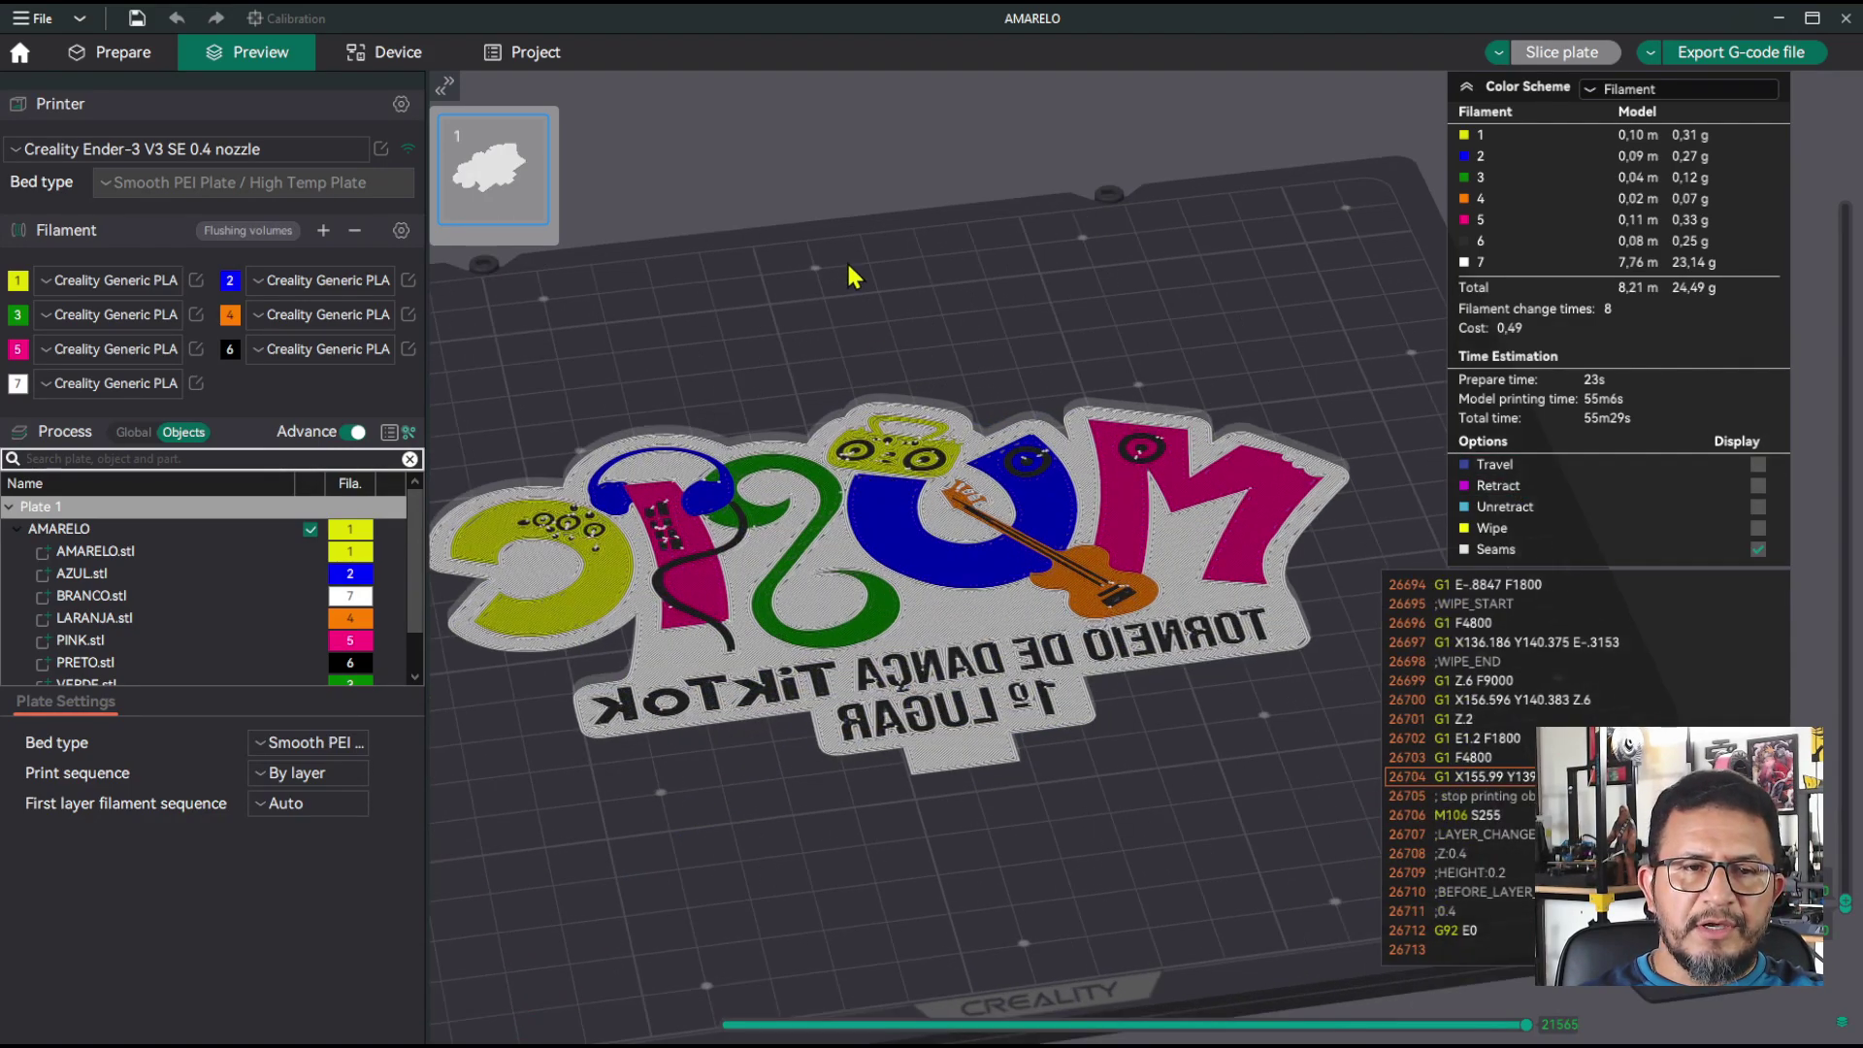
pyautogui.moveTo(847, 260); pyautogui.dragTo(885, 281, button='middle')
pyautogui.moveTo(870, 264); pyautogui.dragTo(920, 277)
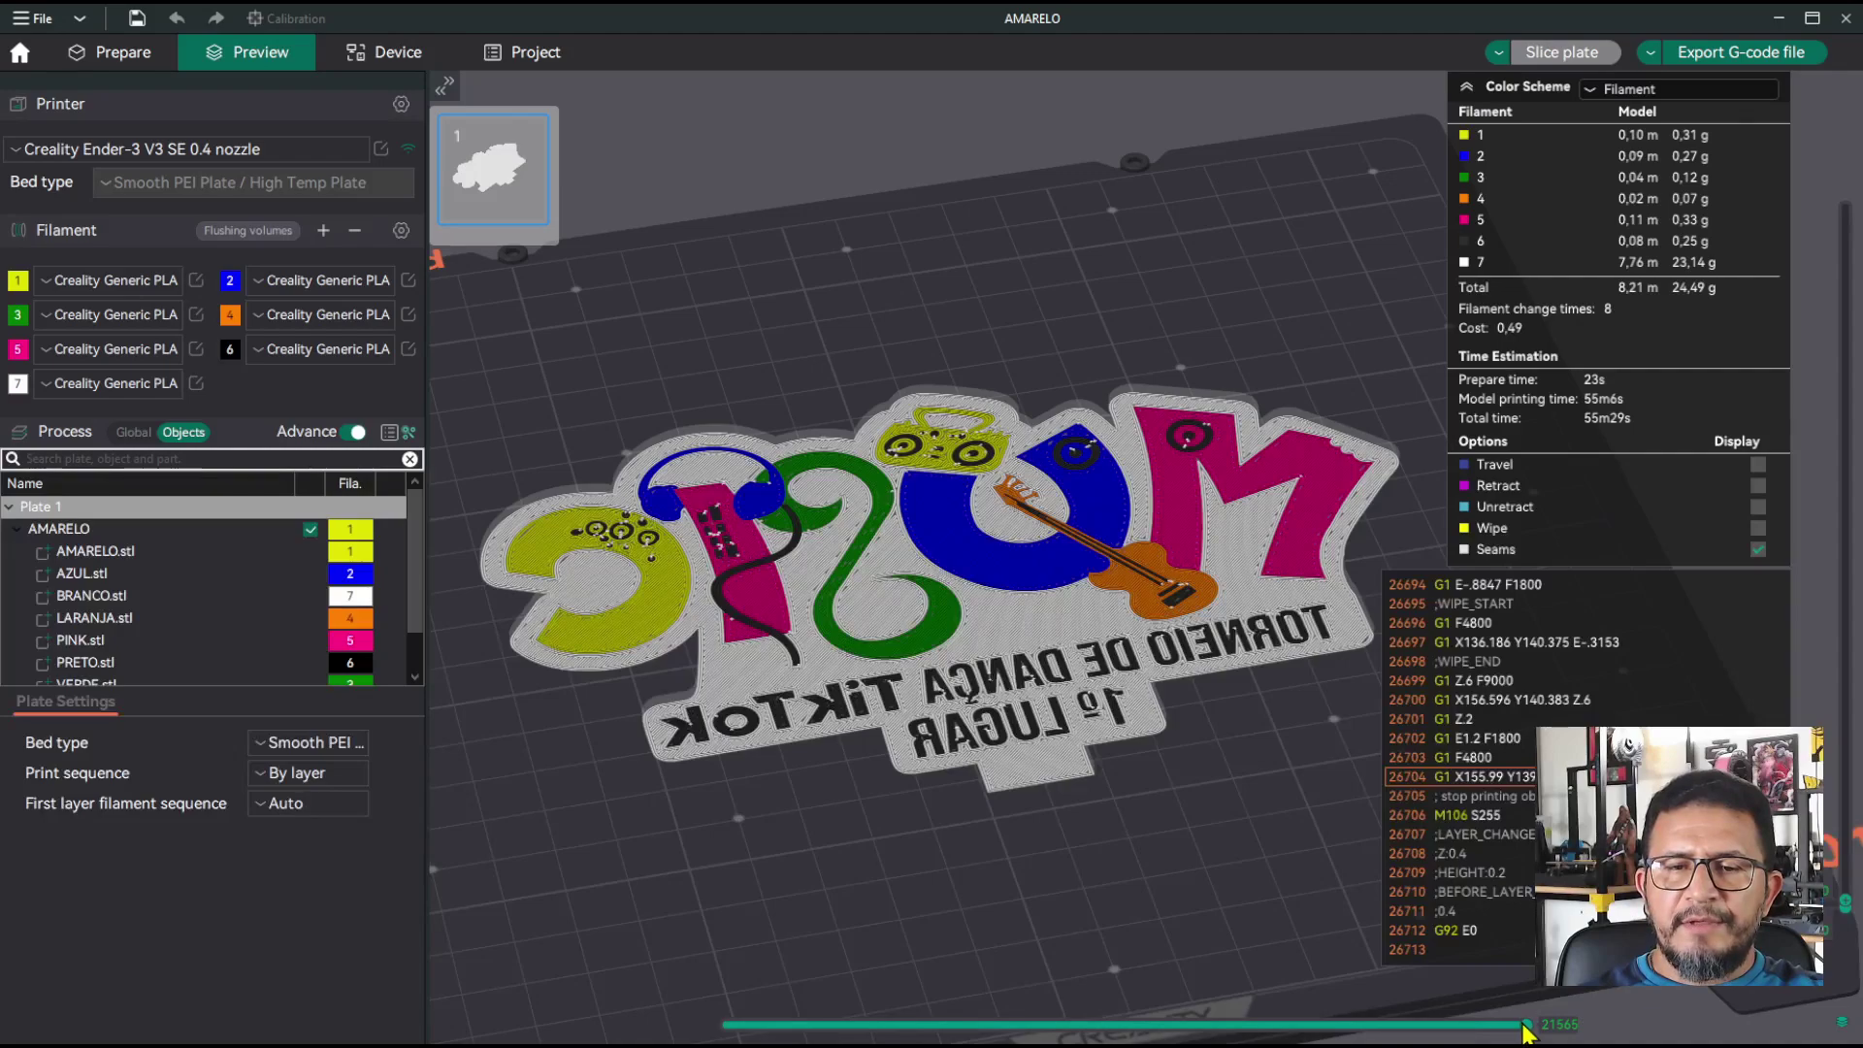
# Step: Run through the first layer's toolpath from its start to examine the colour order against the parts' filament list
pyautogui.moveTo(1529, 1026); pyautogui.dragTo(727, 1027)
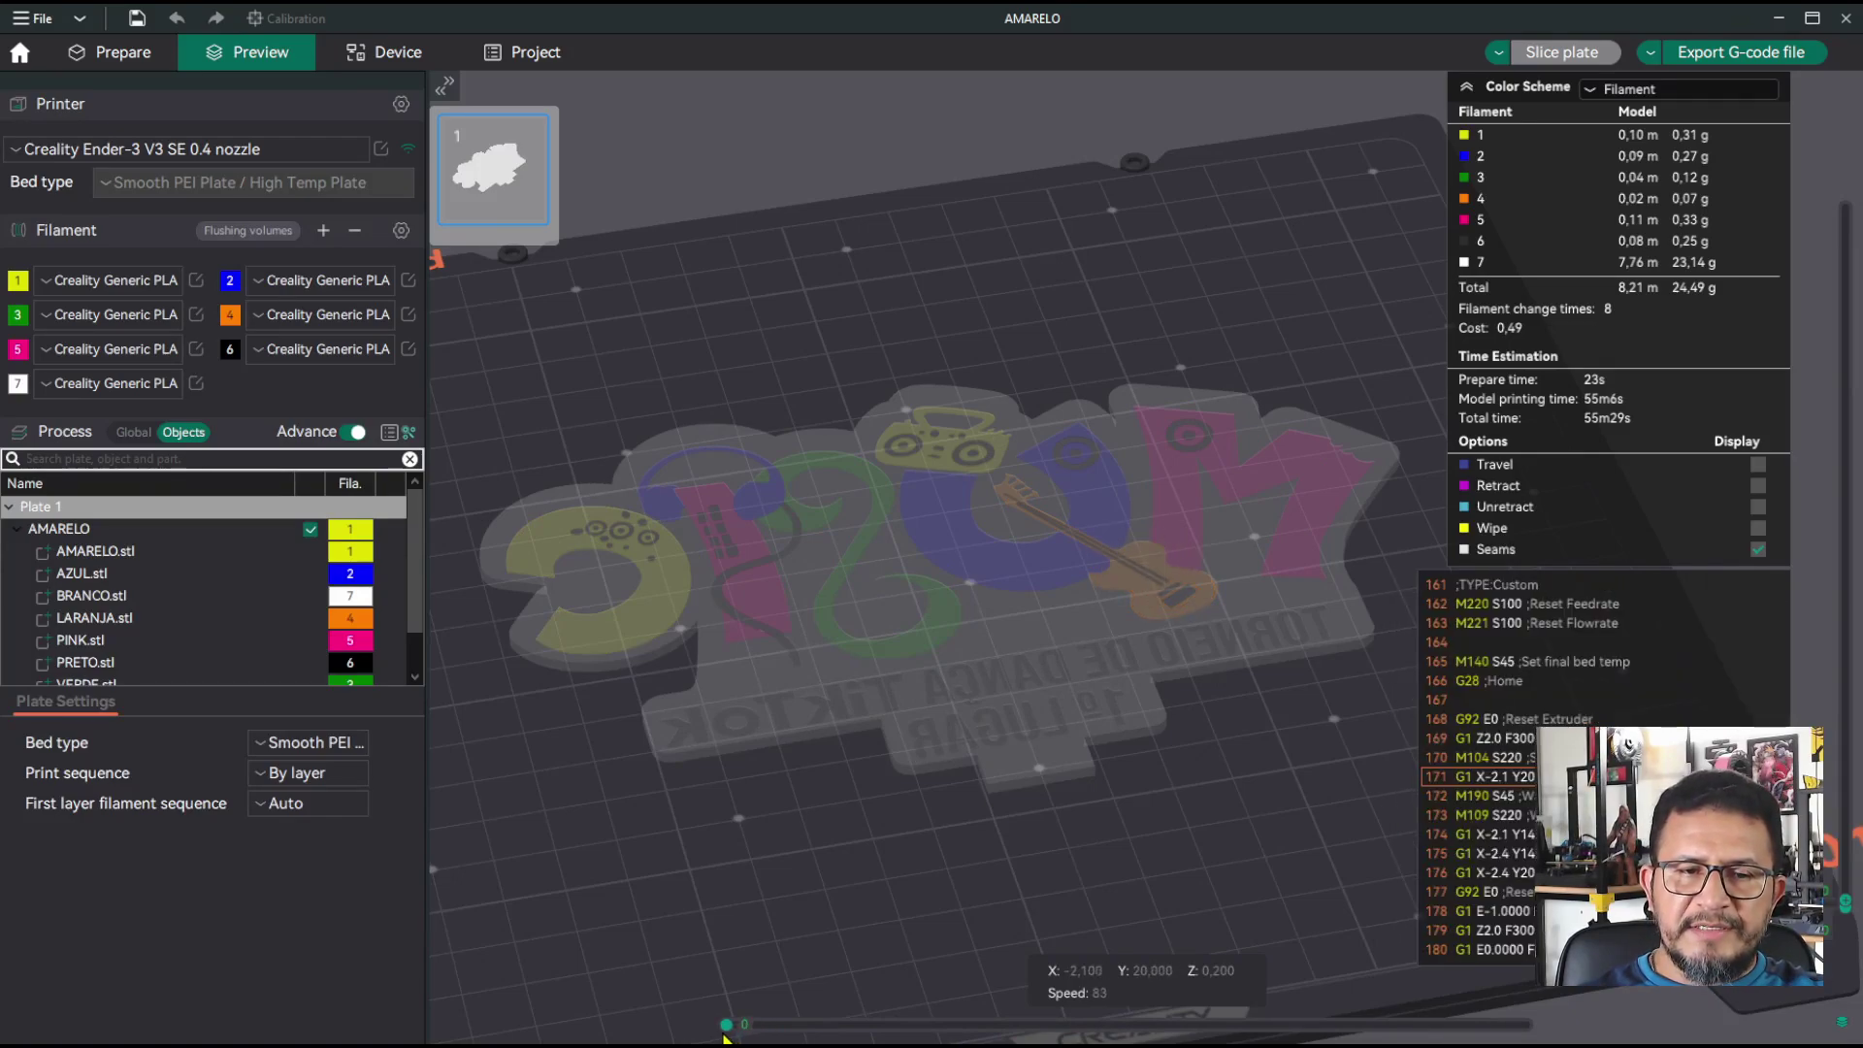
pyautogui.moveTo(726, 1034)
pyautogui.mouseDown()
pyautogui.moveTo(774, 1036)
pyautogui.moveTo(737, 1037)
pyautogui.mouseUp()
pyautogui.moveTo(741, 1042)
pyautogui.mouseDown()
pyautogui.moveTo(1026, 995)
pyautogui.moveTo(1165, 1014)
pyautogui.mouseUp()
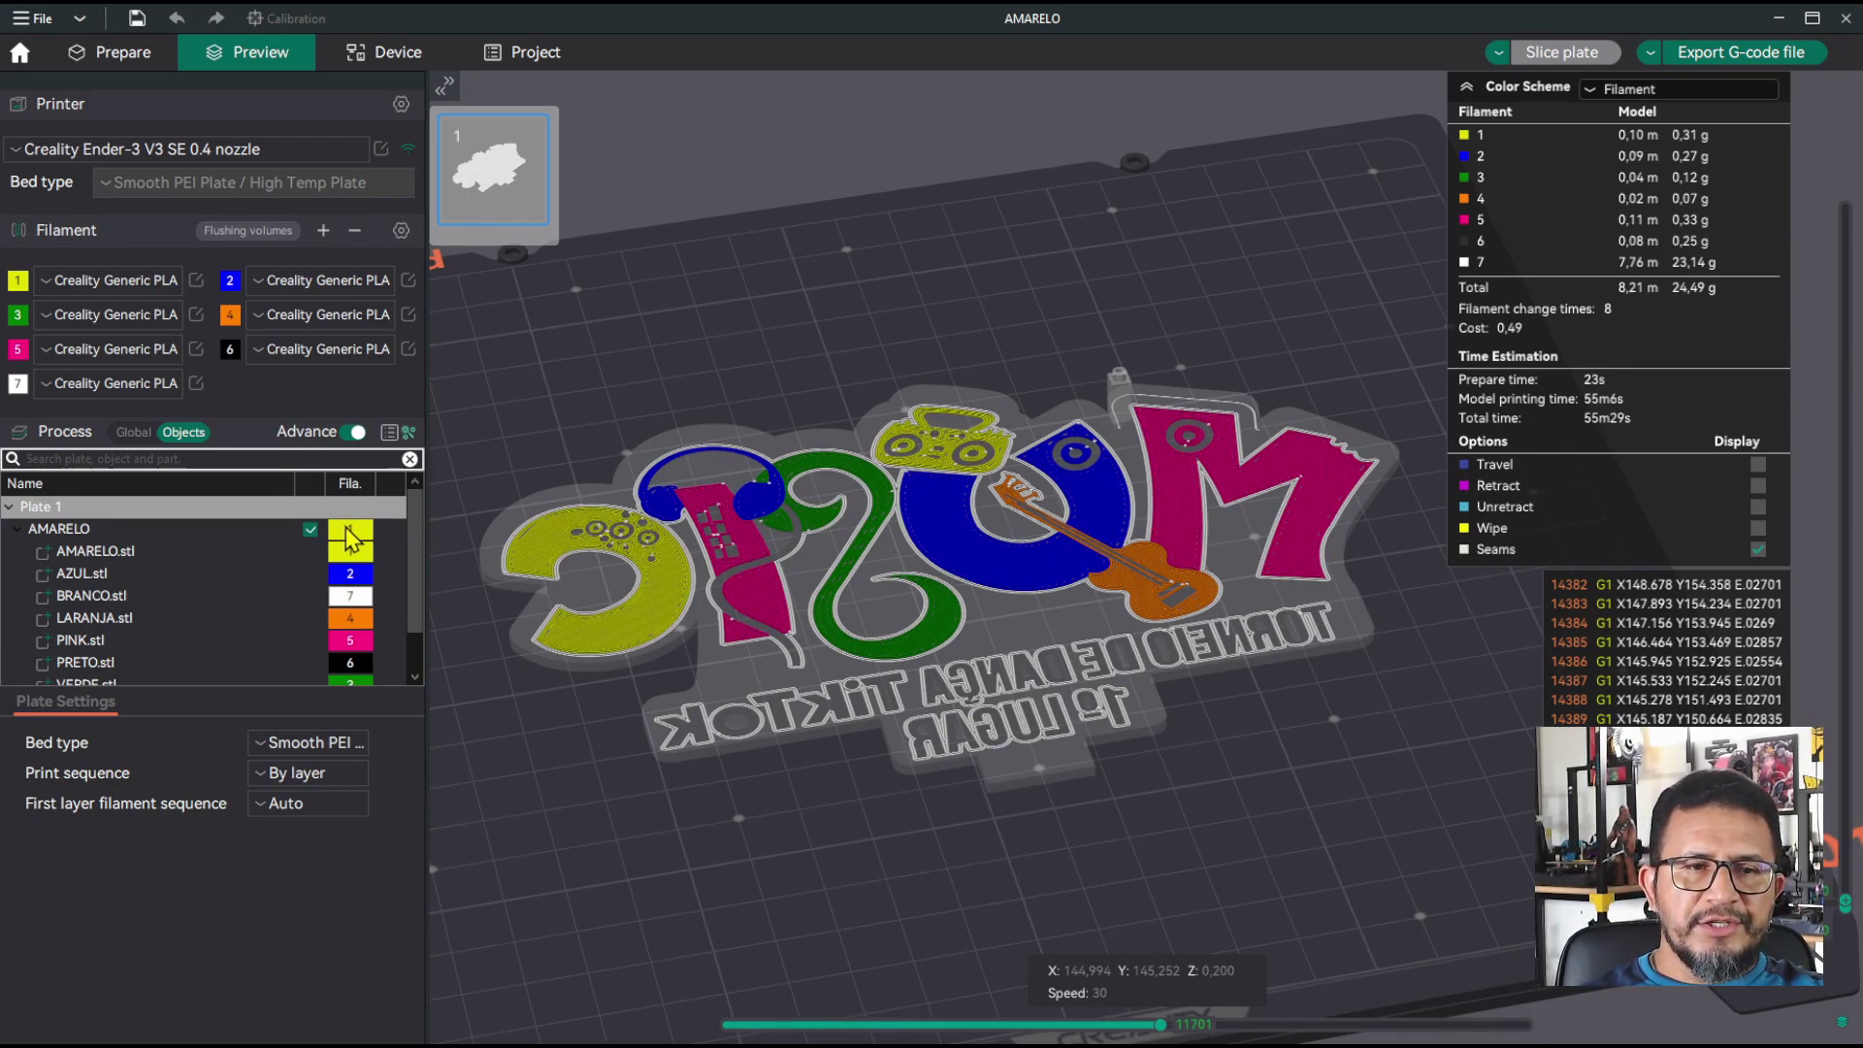
pyautogui.scroll(-2, 412, 561)
pyautogui.scroll(2, 412, 559)
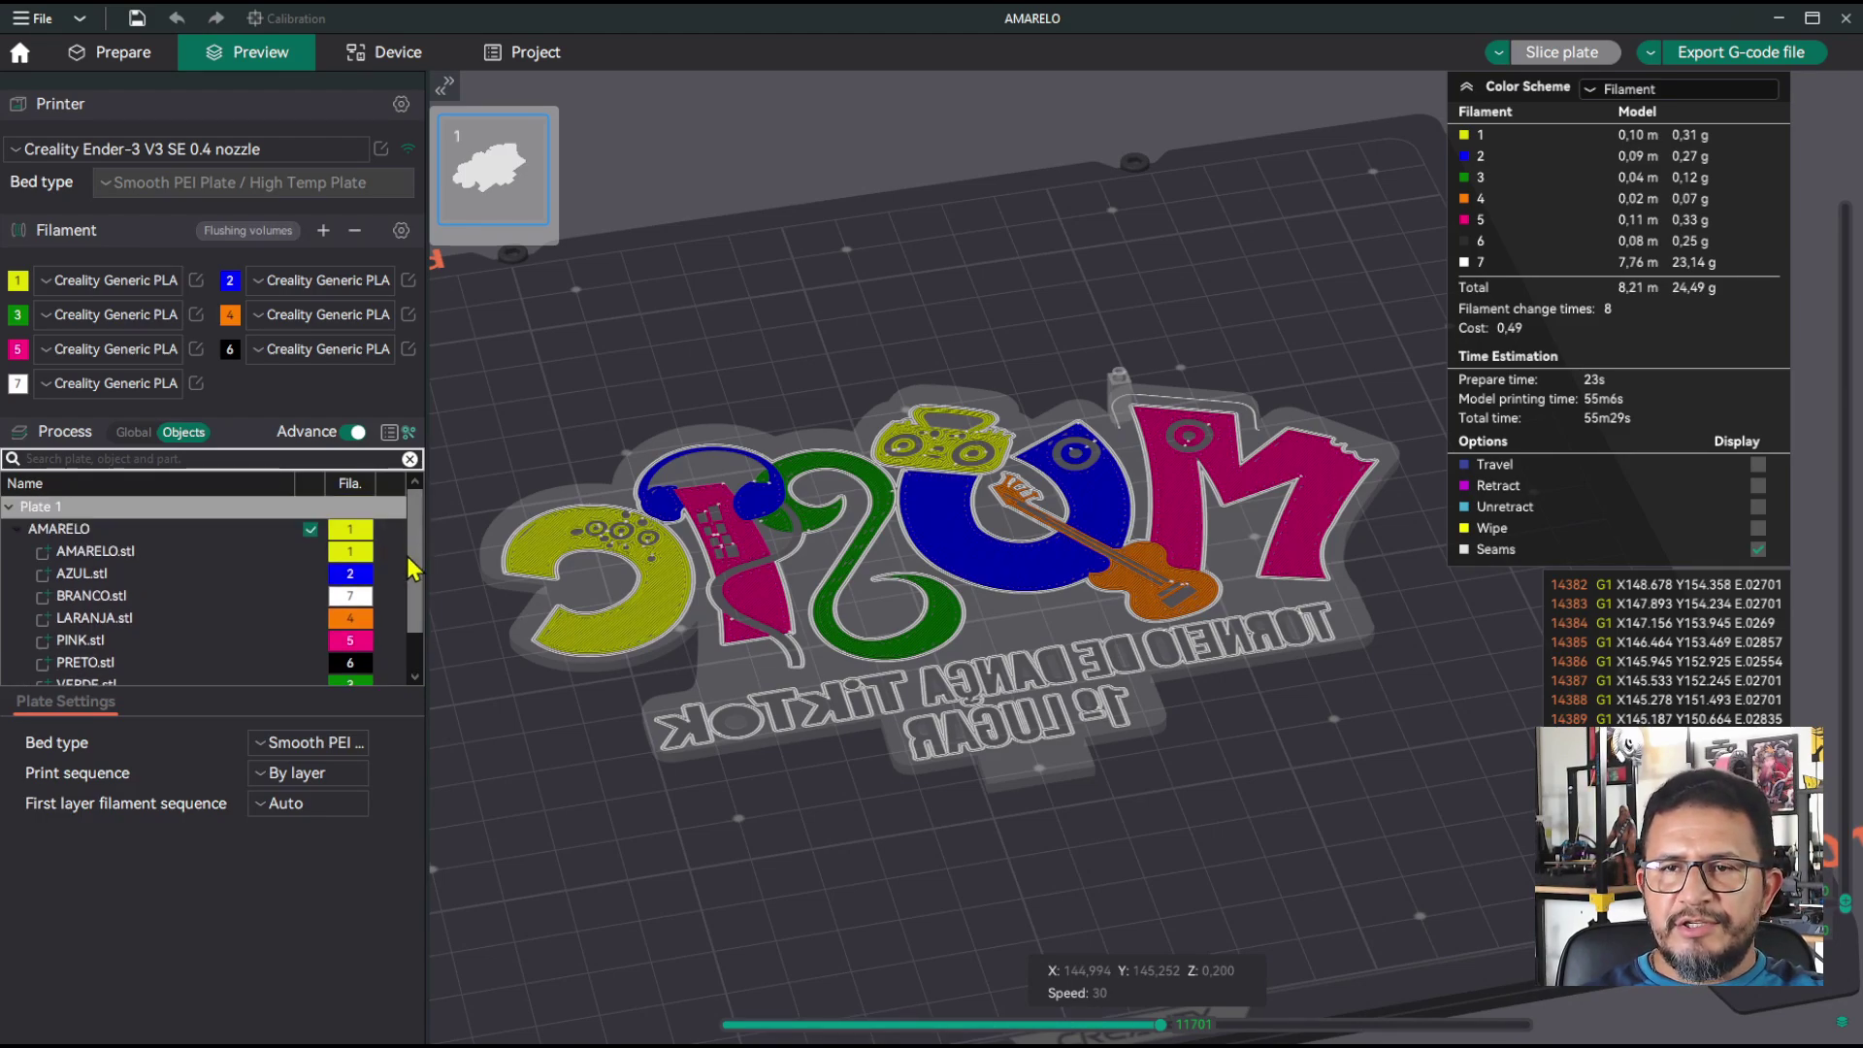
pyautogui.scroll(-1, 415, 546)
pyautogui.scroll(1, 417, 539)
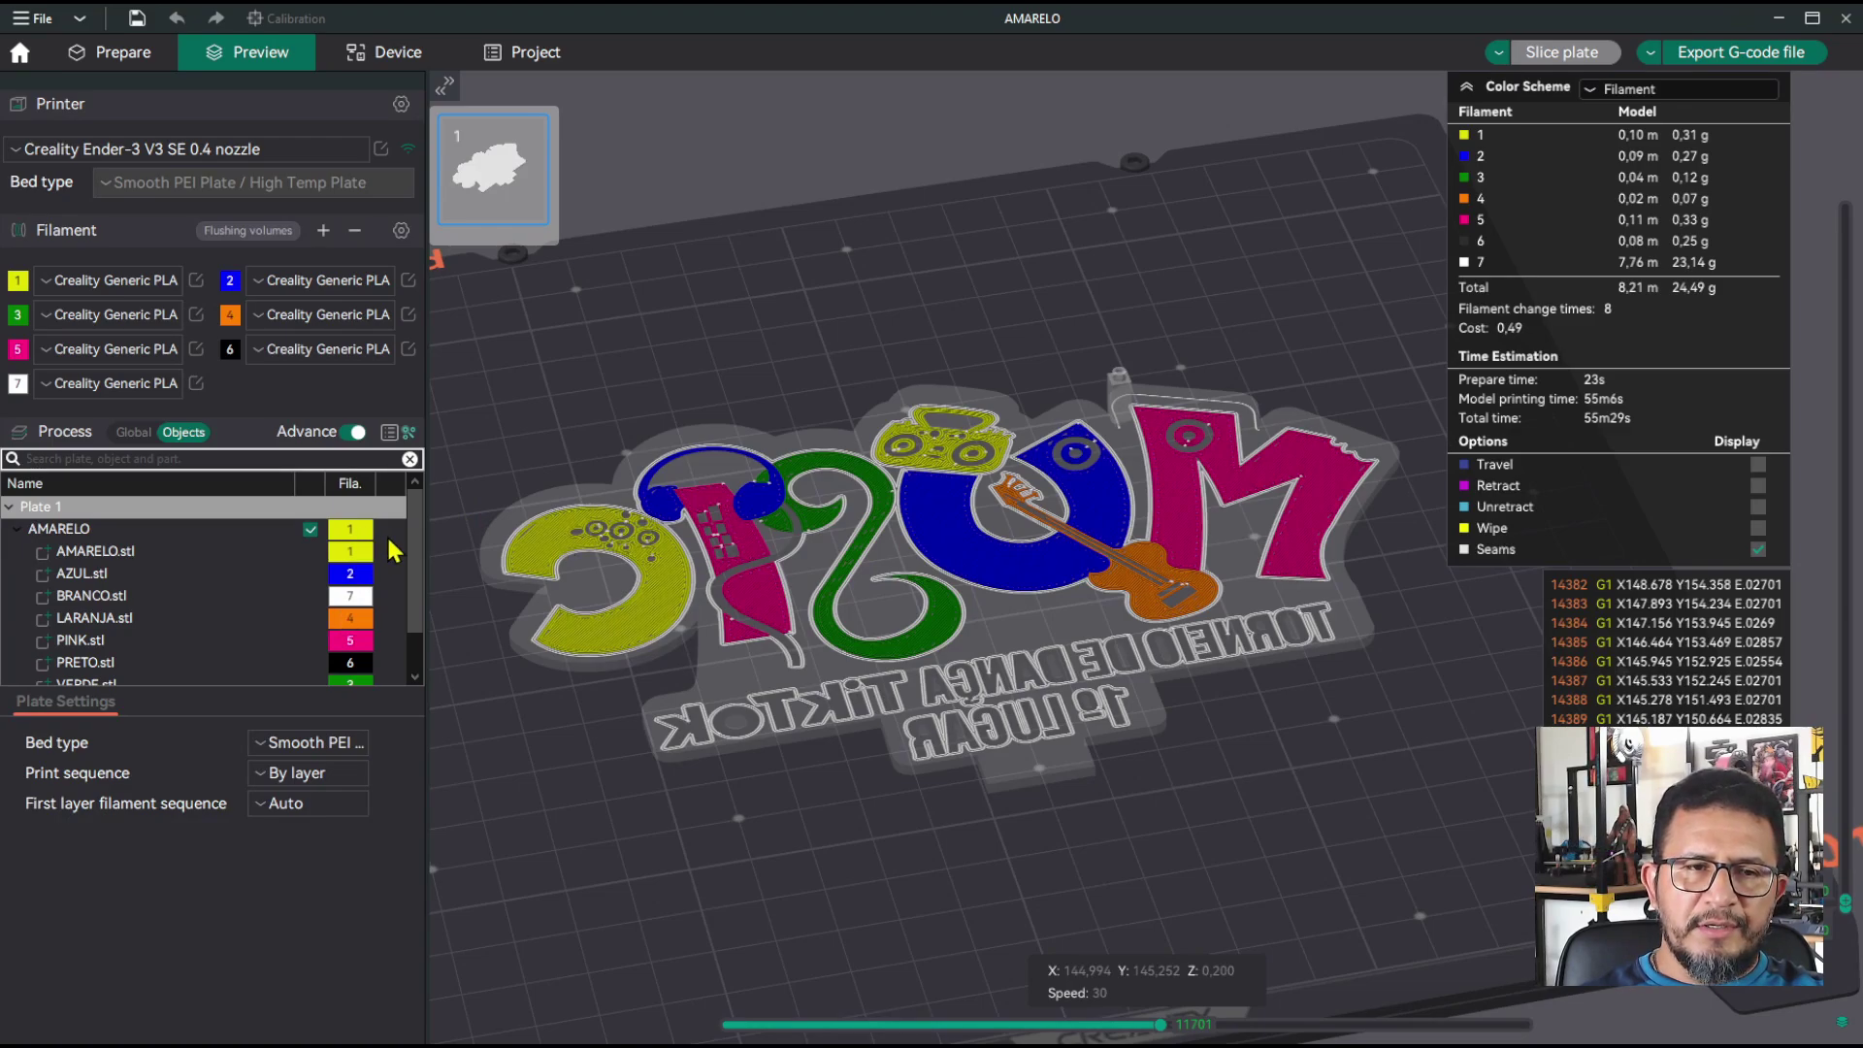
pyautogui.scroll(-2, 388, 543)
pyautogui.scroll(2, 386, 534)
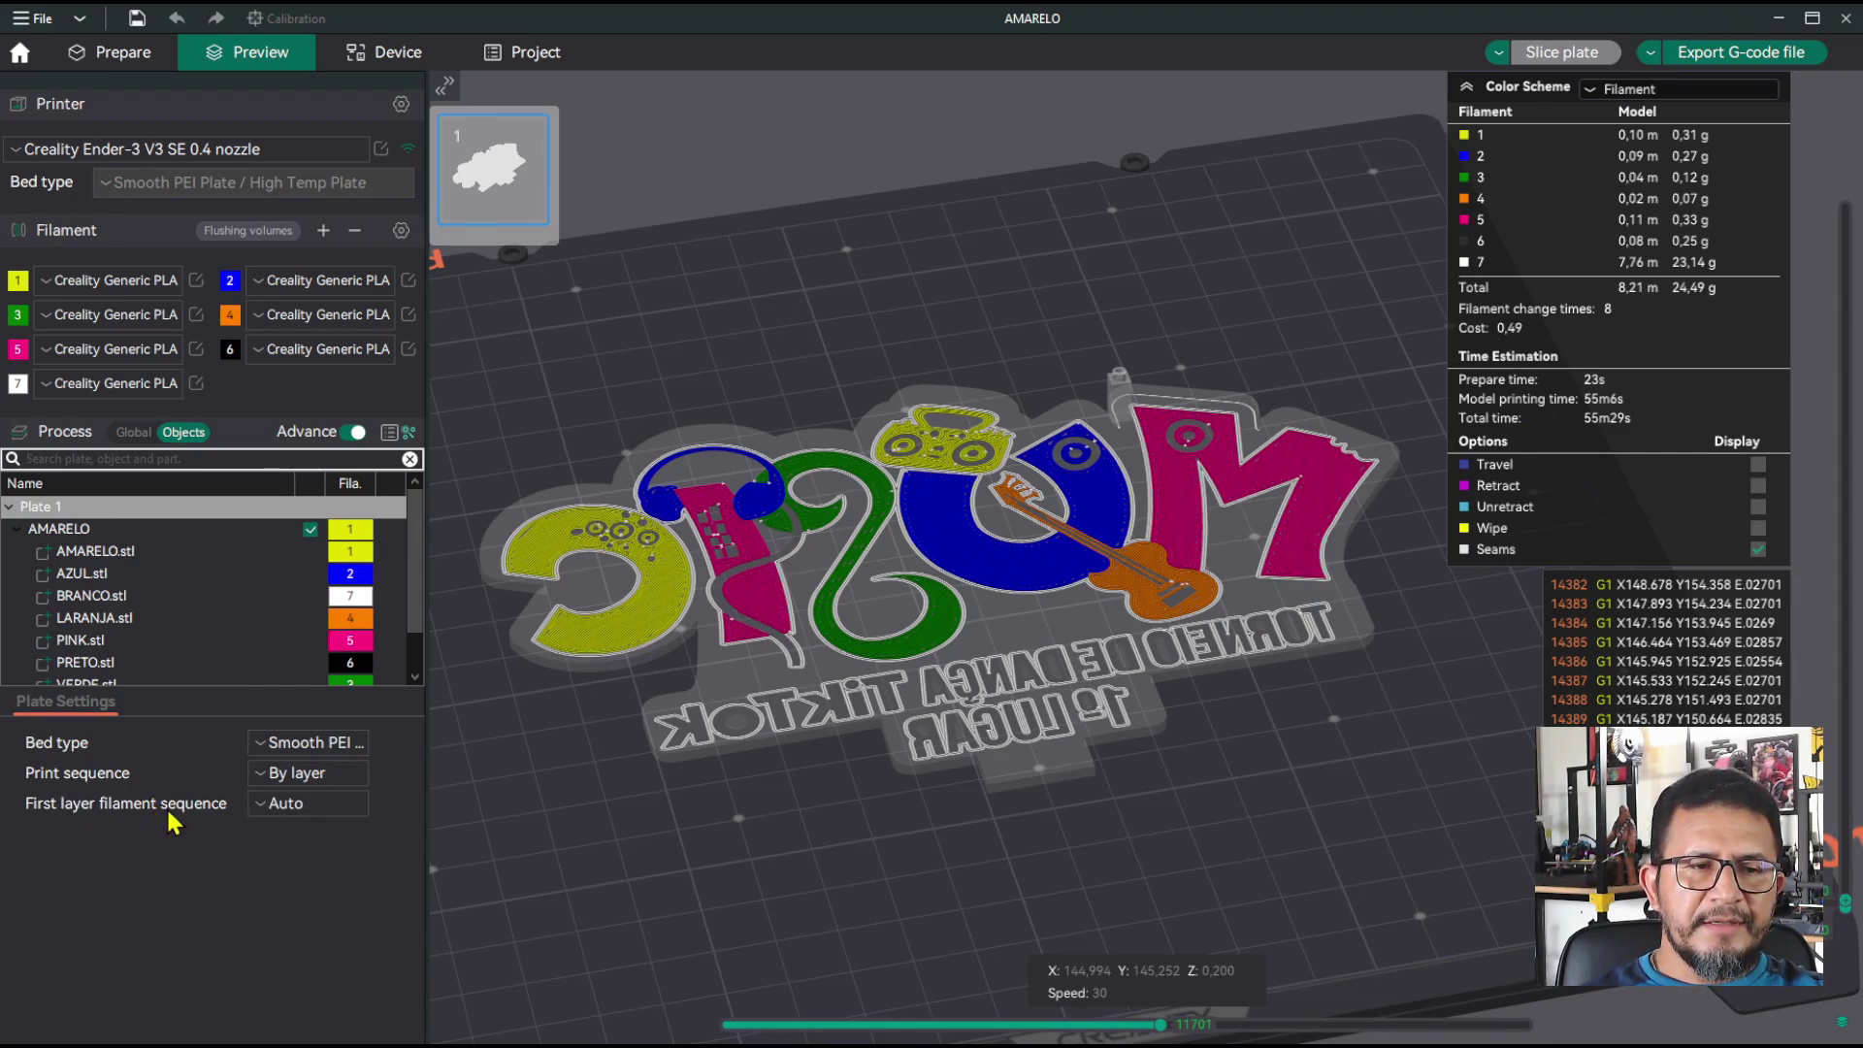
# Step: Set the plate's first layer filament sequence to Customize, with the filaments ordered 1, 2, 3, 4, 5, 6, 7
pyautogui.click(293, 803)
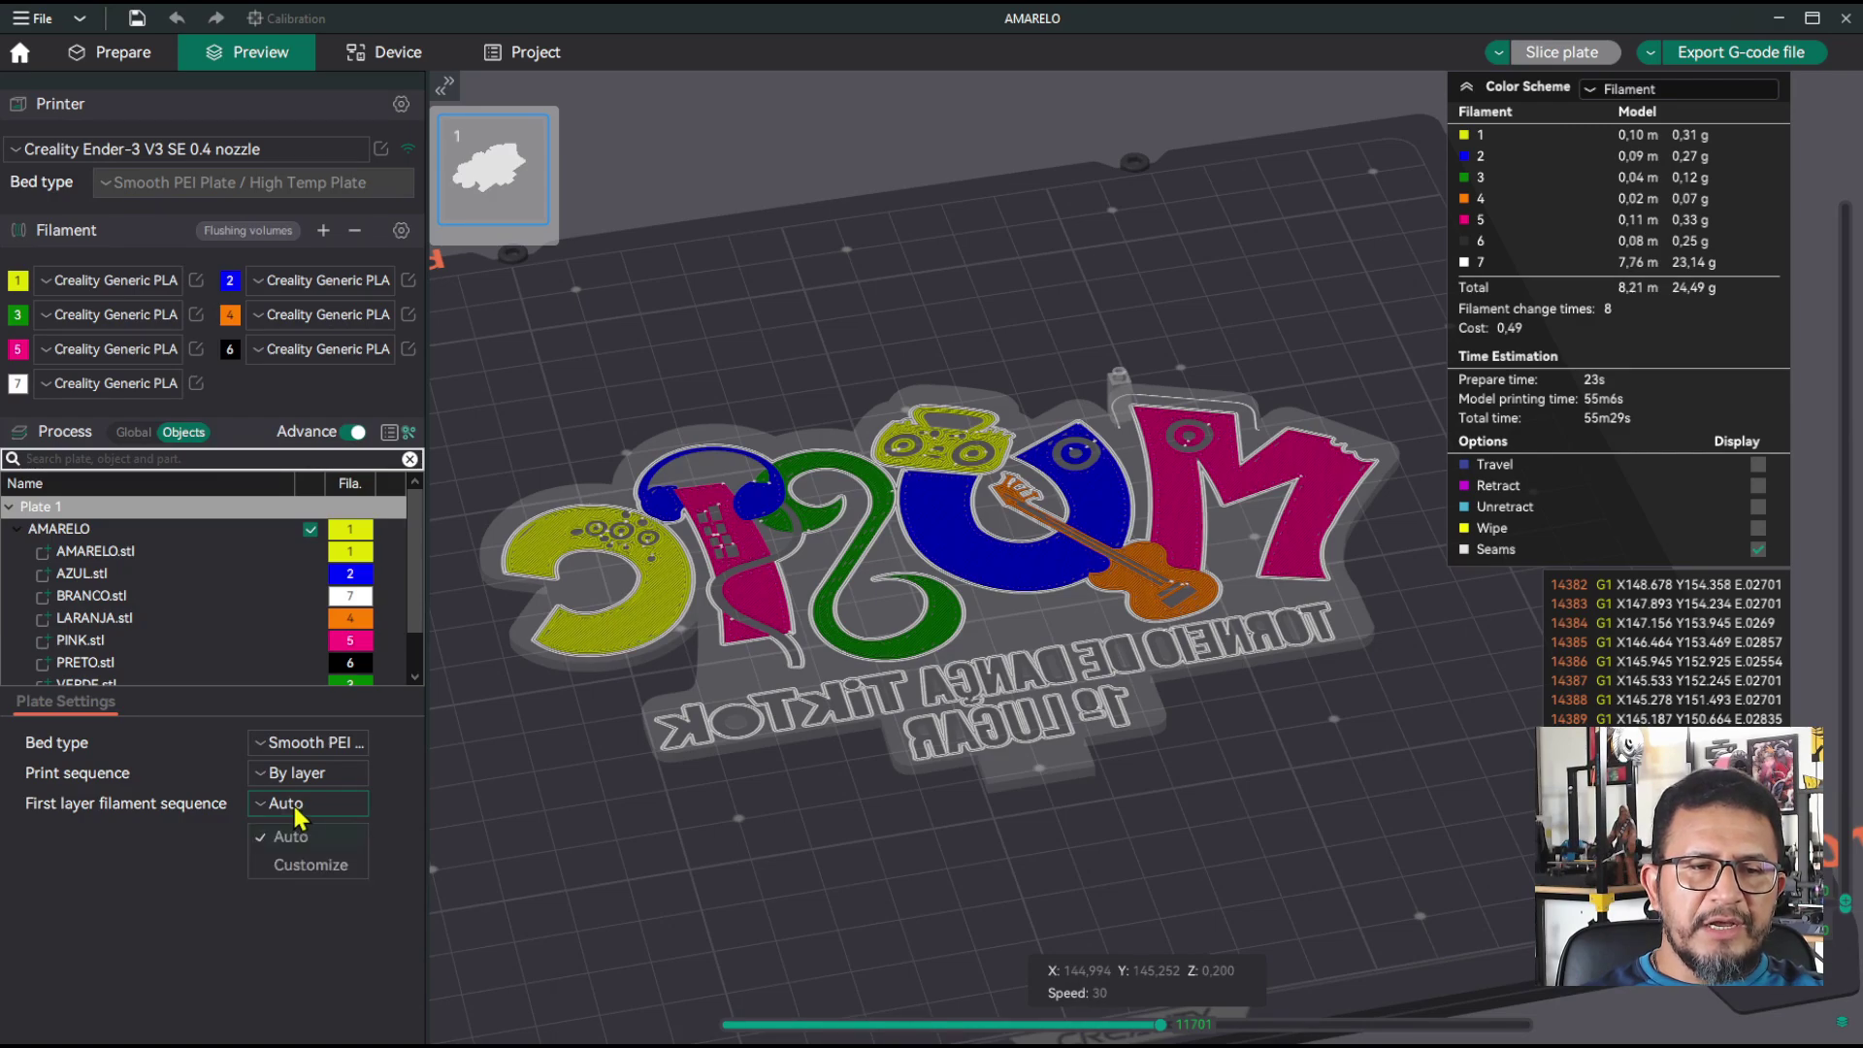
pyautogui.click(301, 867)
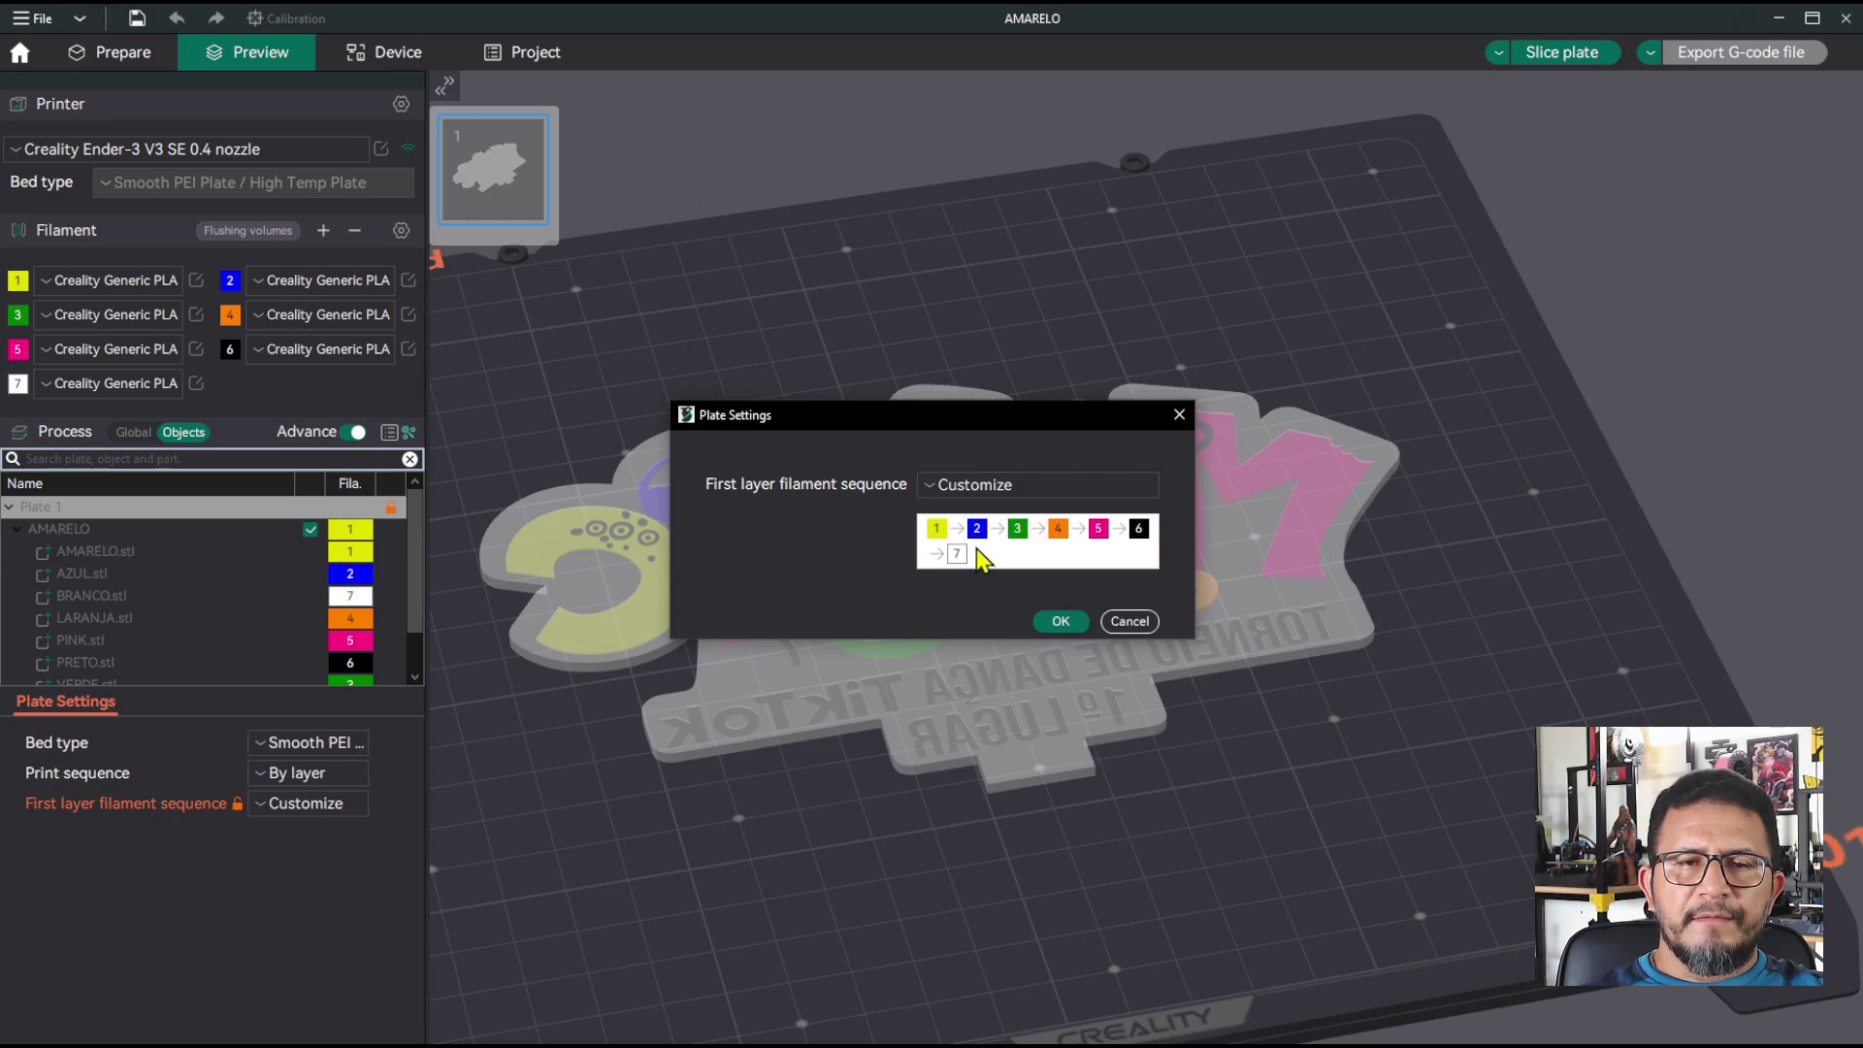
pyautogui.moveTo(940, 539); pyautogui.dragTo(948, 546)
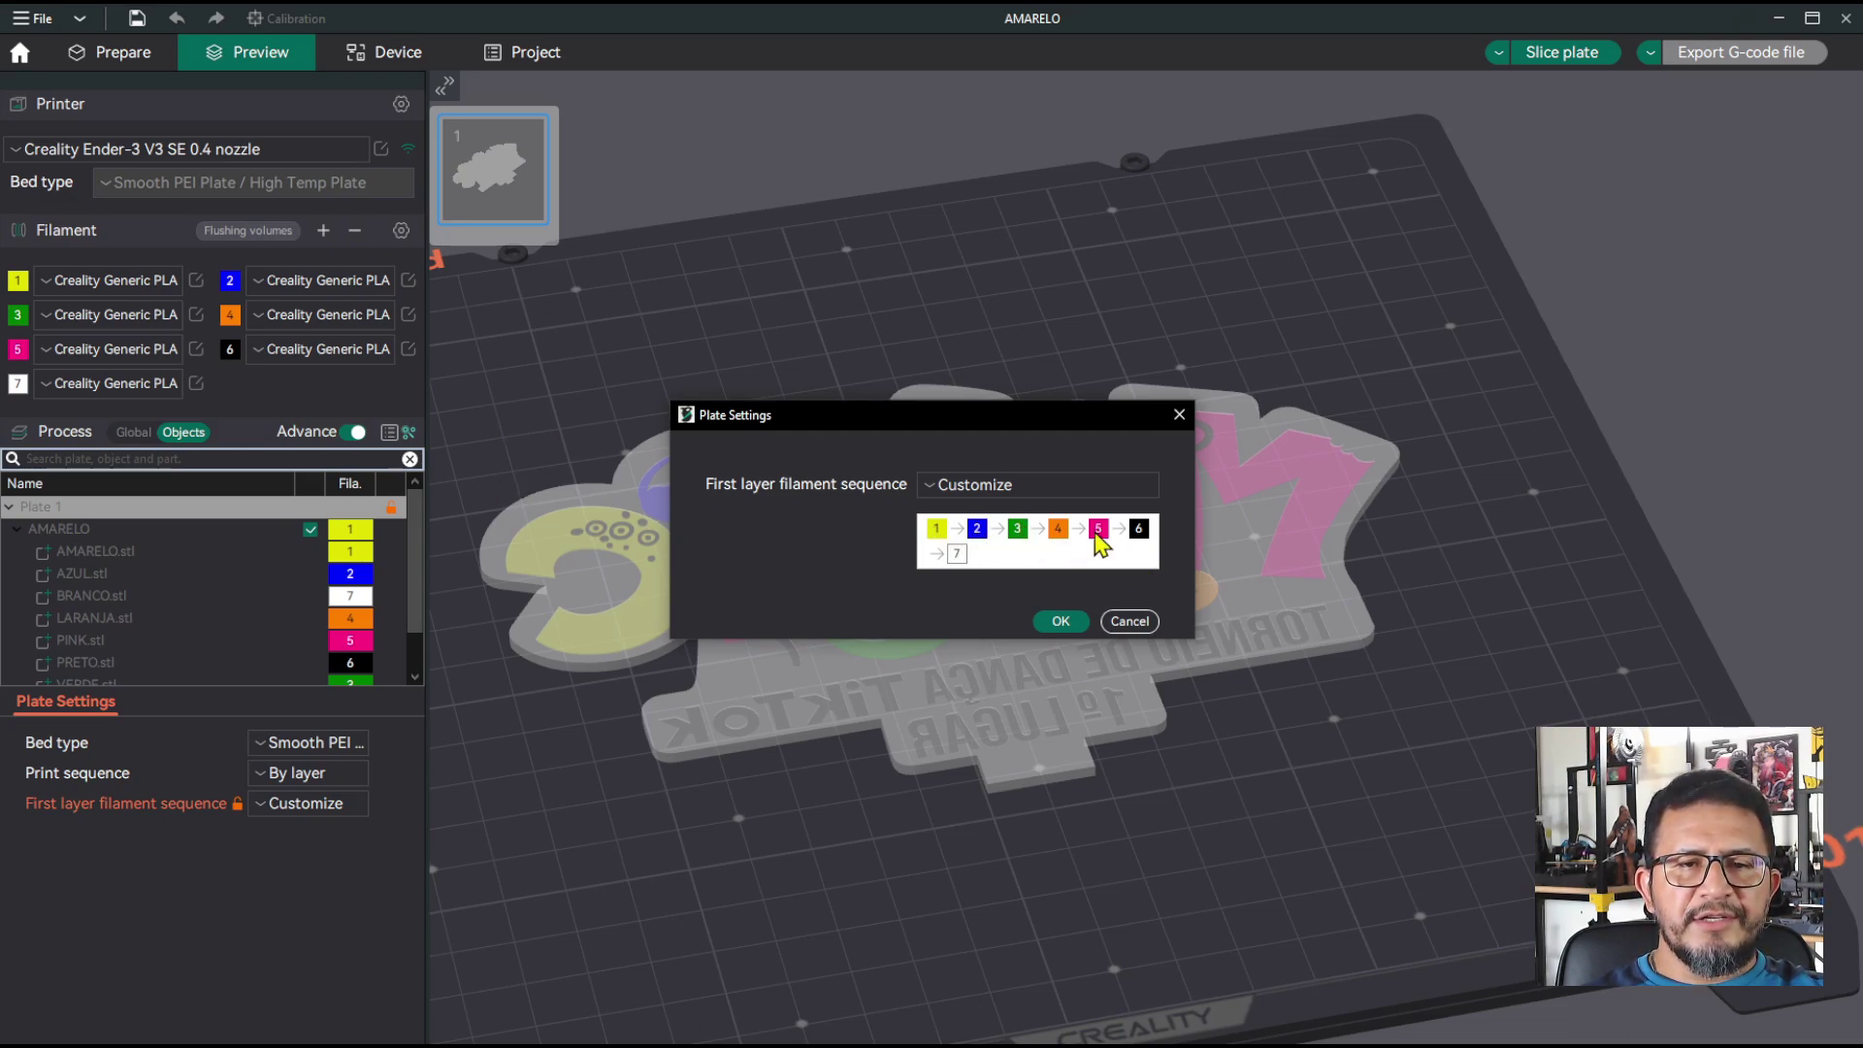
pyautogui.click(1061, 623)
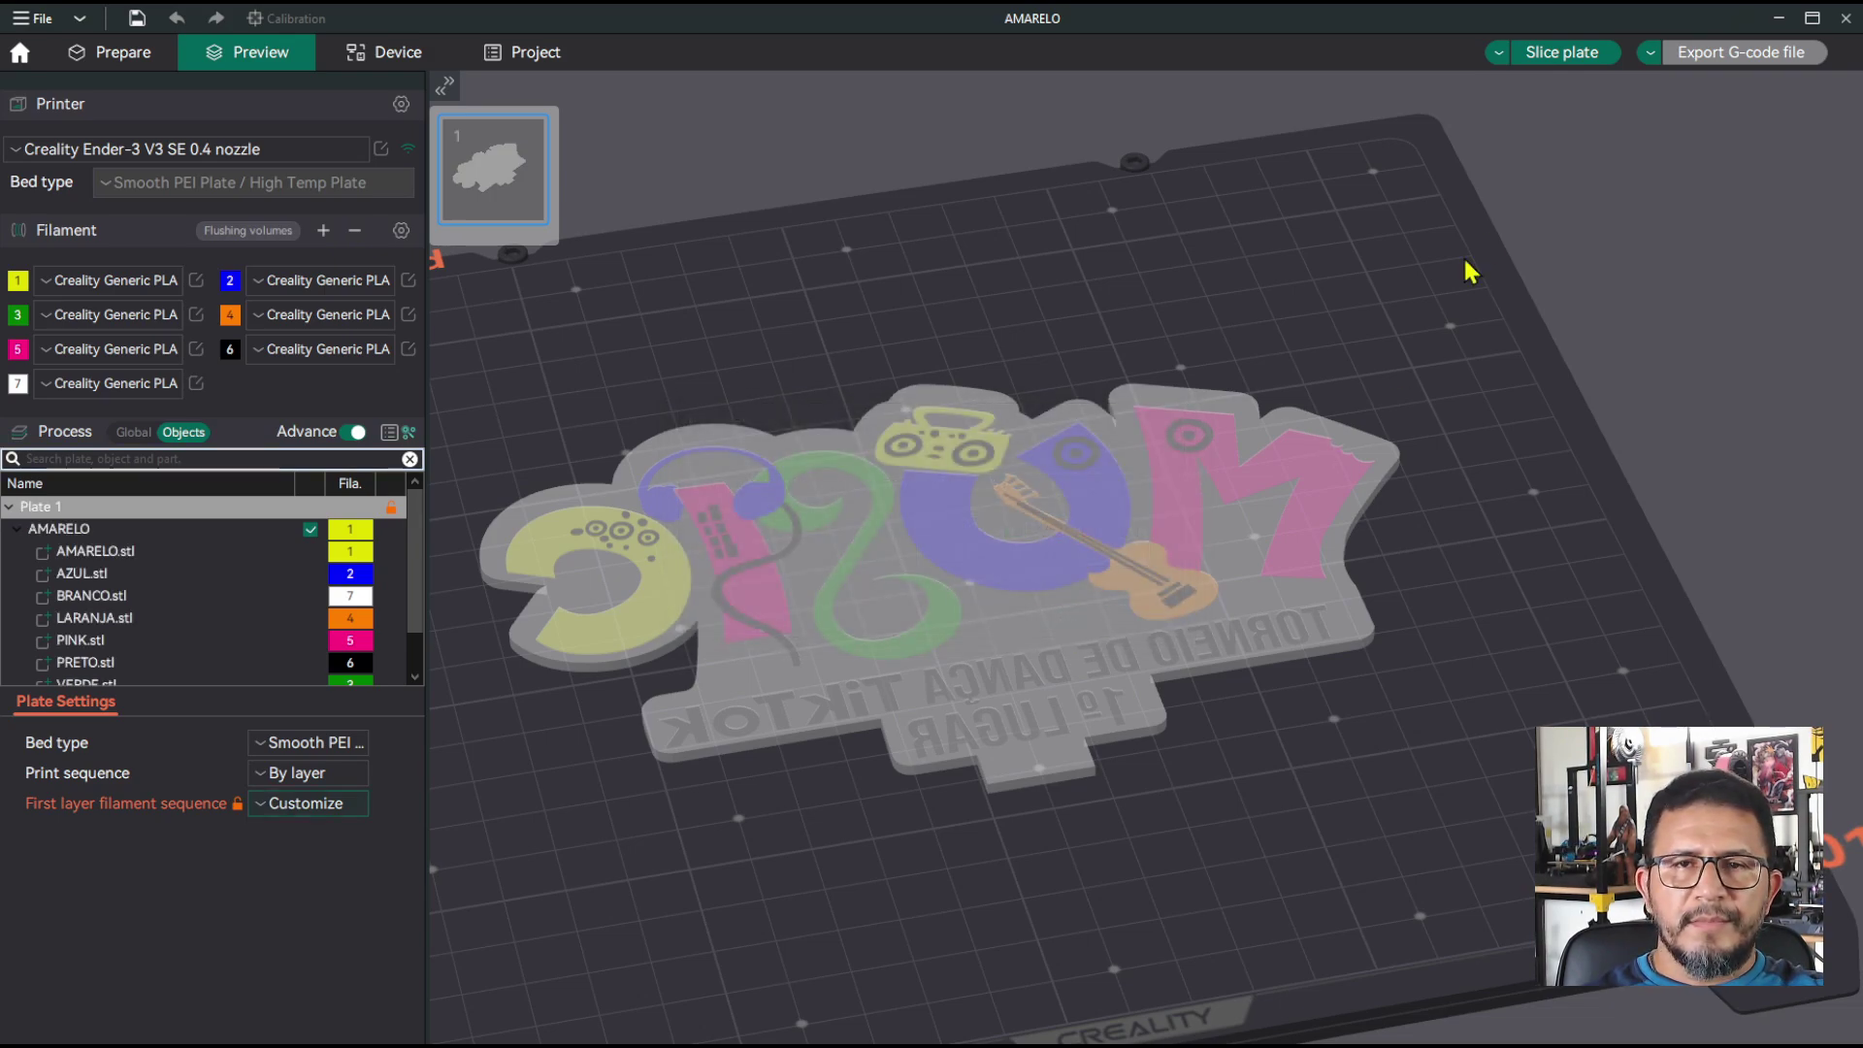
# Step: Reslice the plate with the custom filament sequence and examine the first layer's colour order in the preview
pyautogui.click(1564, 54)
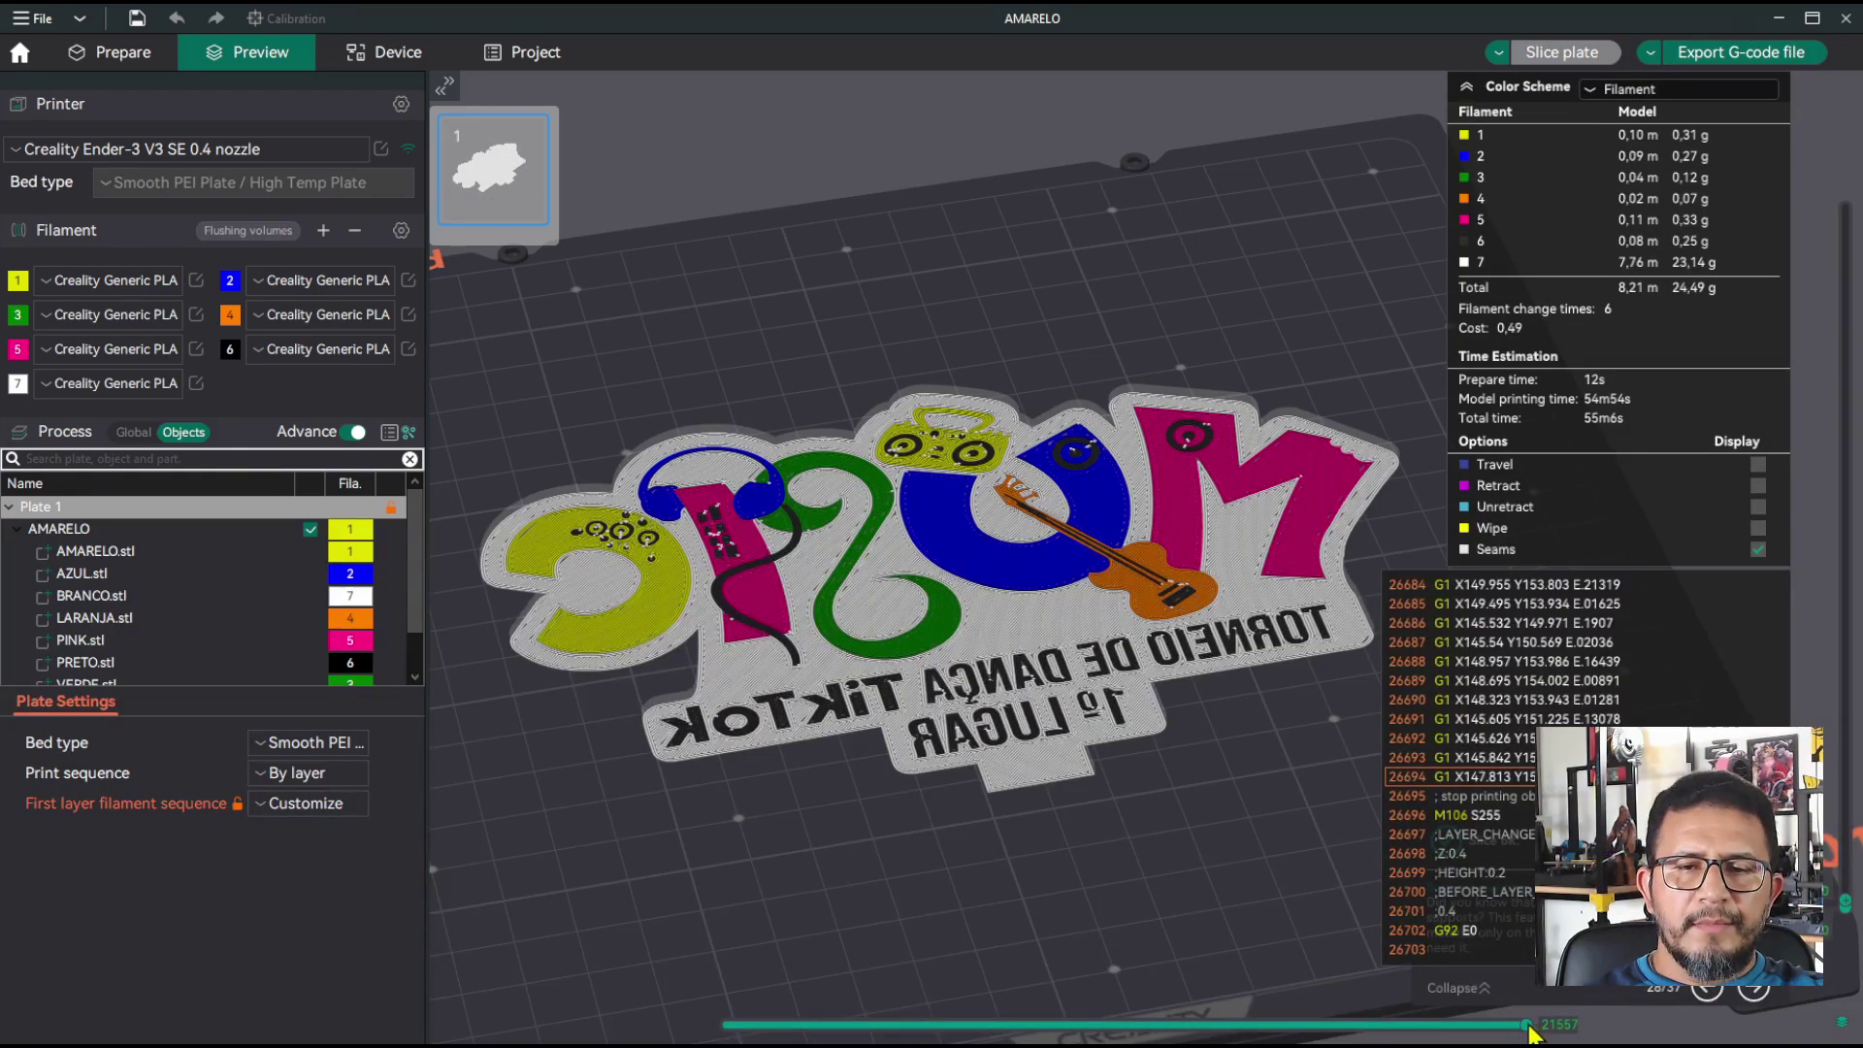
pyautogui.moveTo(1528, 1025)
pyautogui.mouseDown()
pyautogui.moveTo(723, 1039)
pyautogui.moveTo(1541, 1040)
pyautogui.mouseUp()
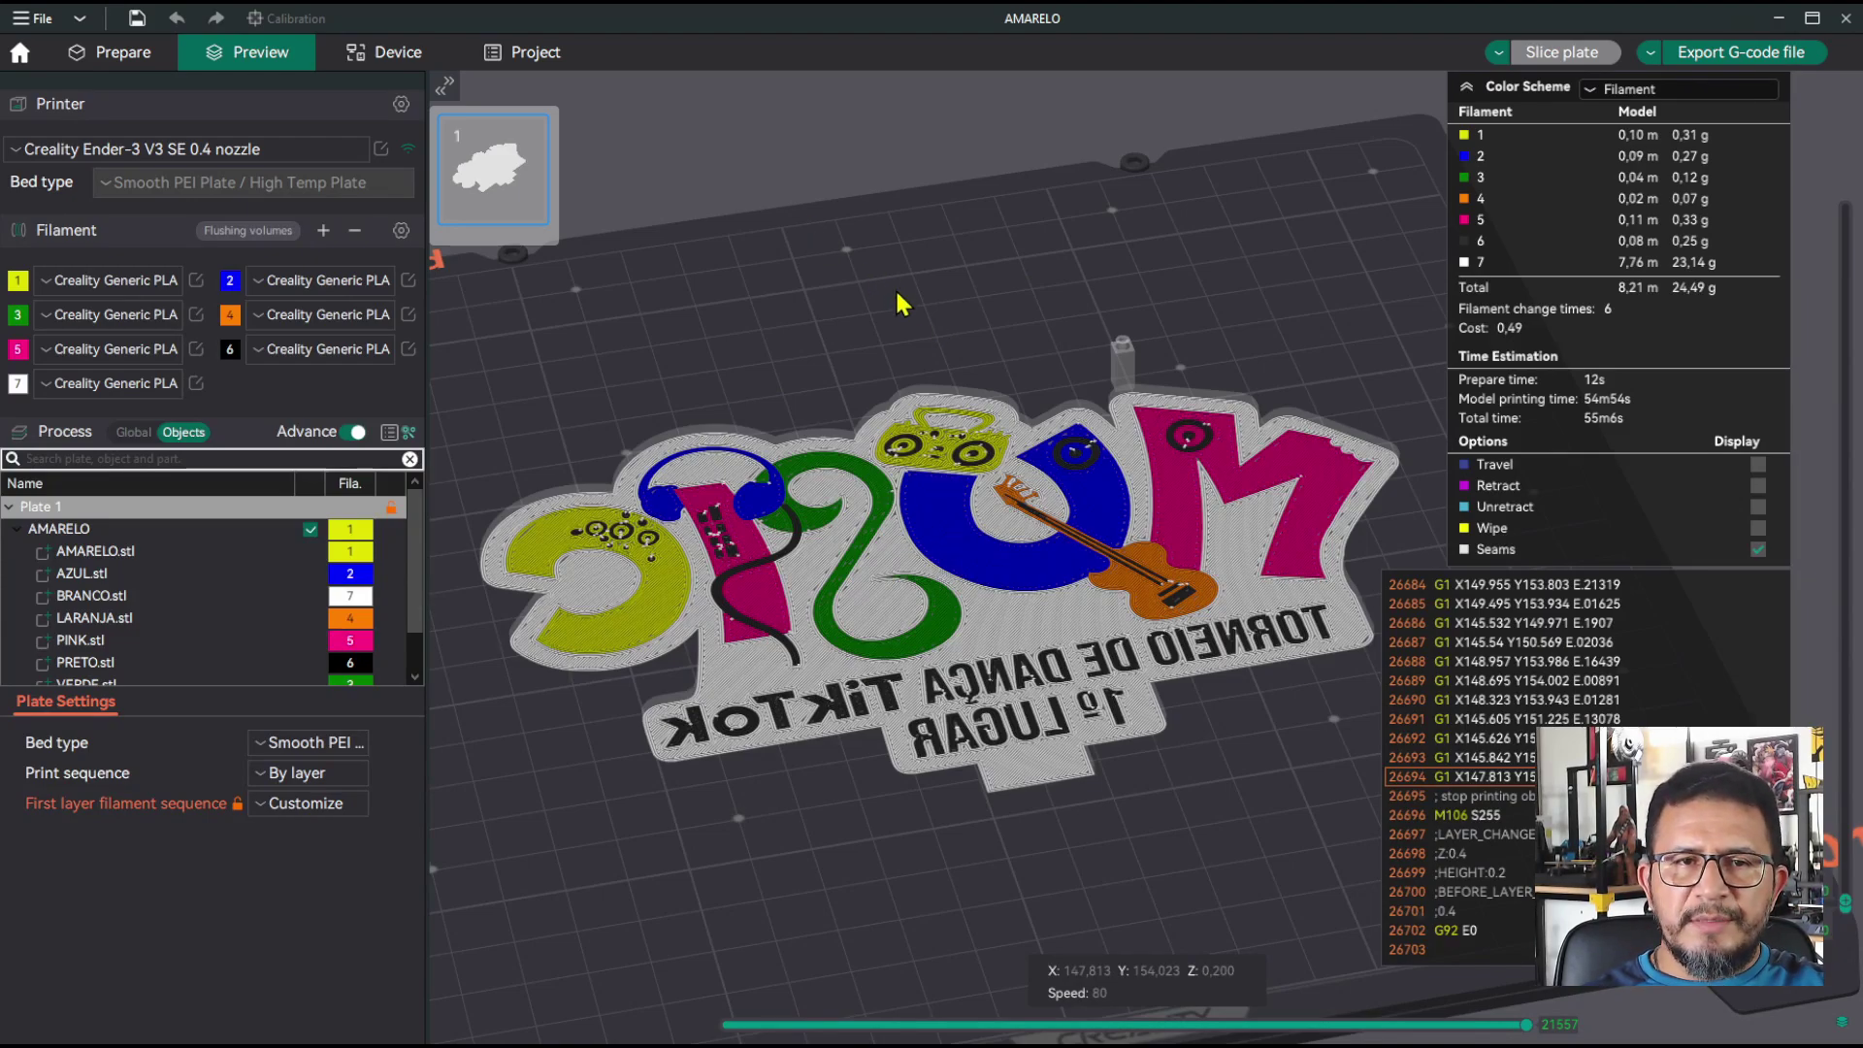
pyautogui.moveTo(895, 288); pyautogui.dragTo(889, 276, button='right')
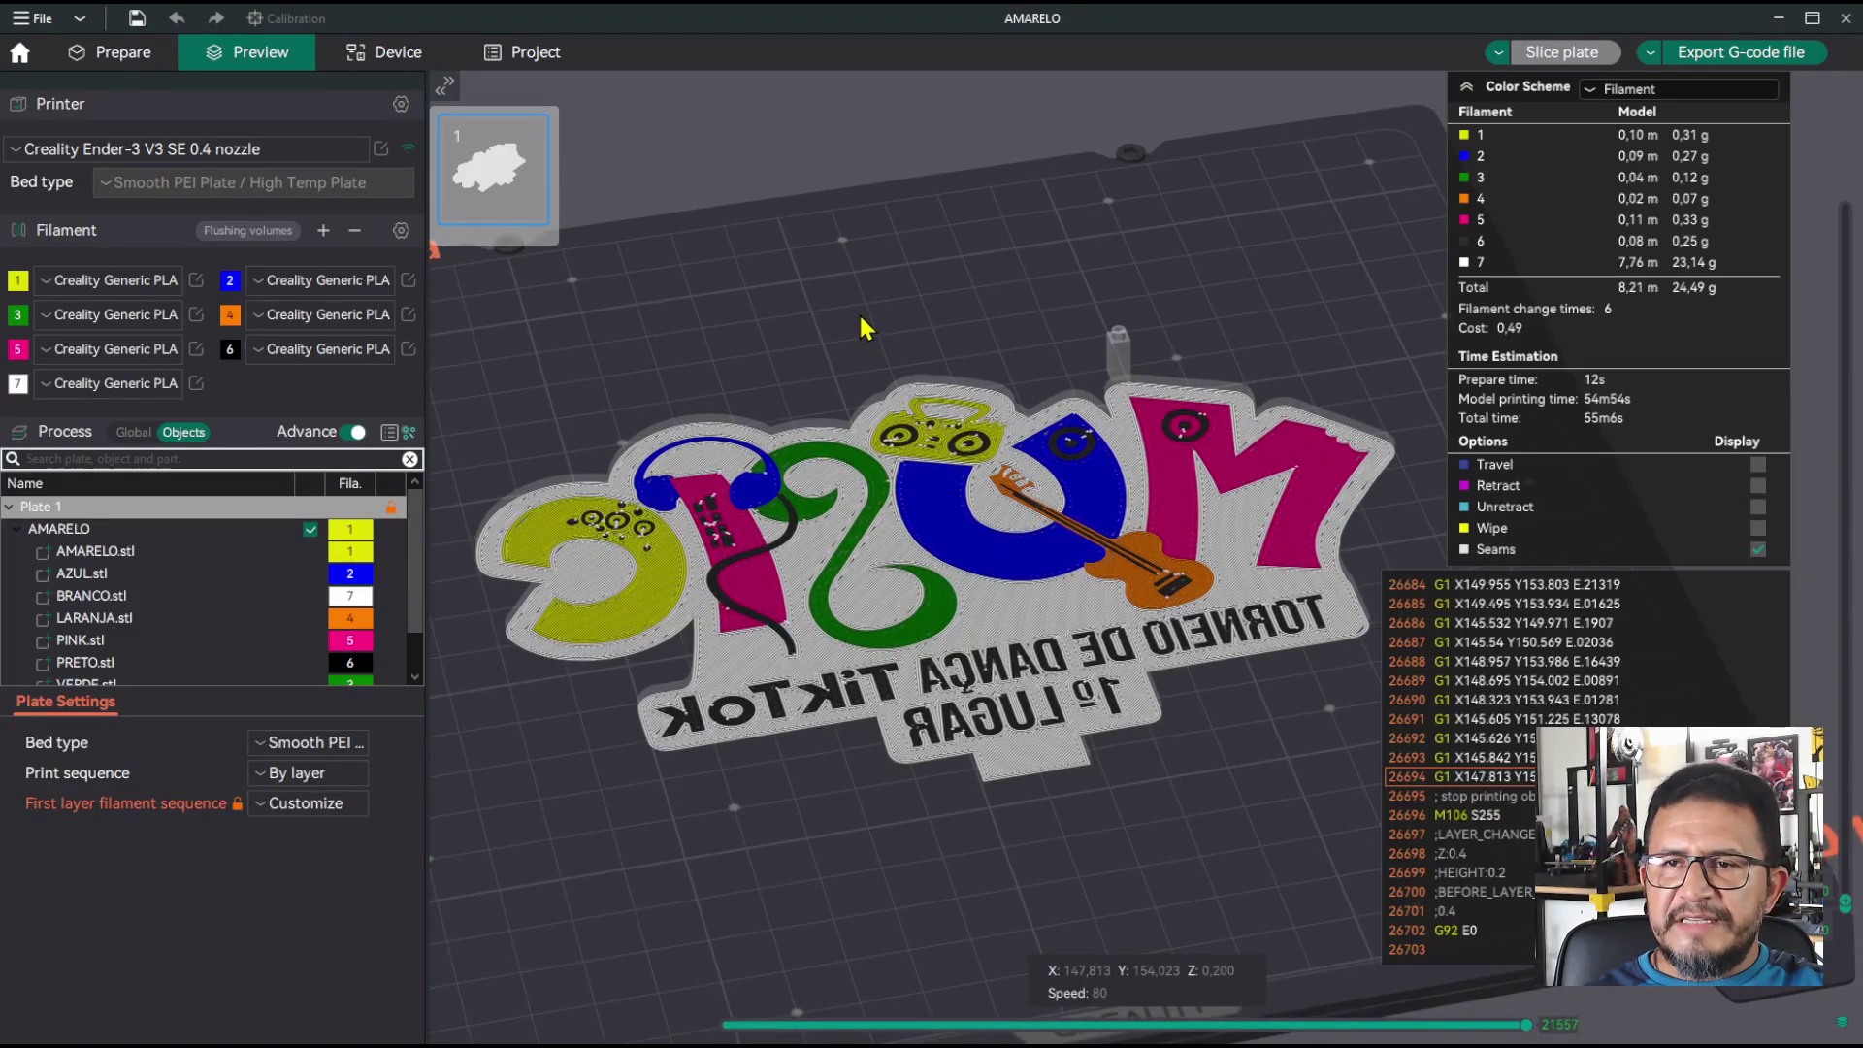
pyautogui.moveTo(860, 321); pyautogui.dragTo(856, 316)
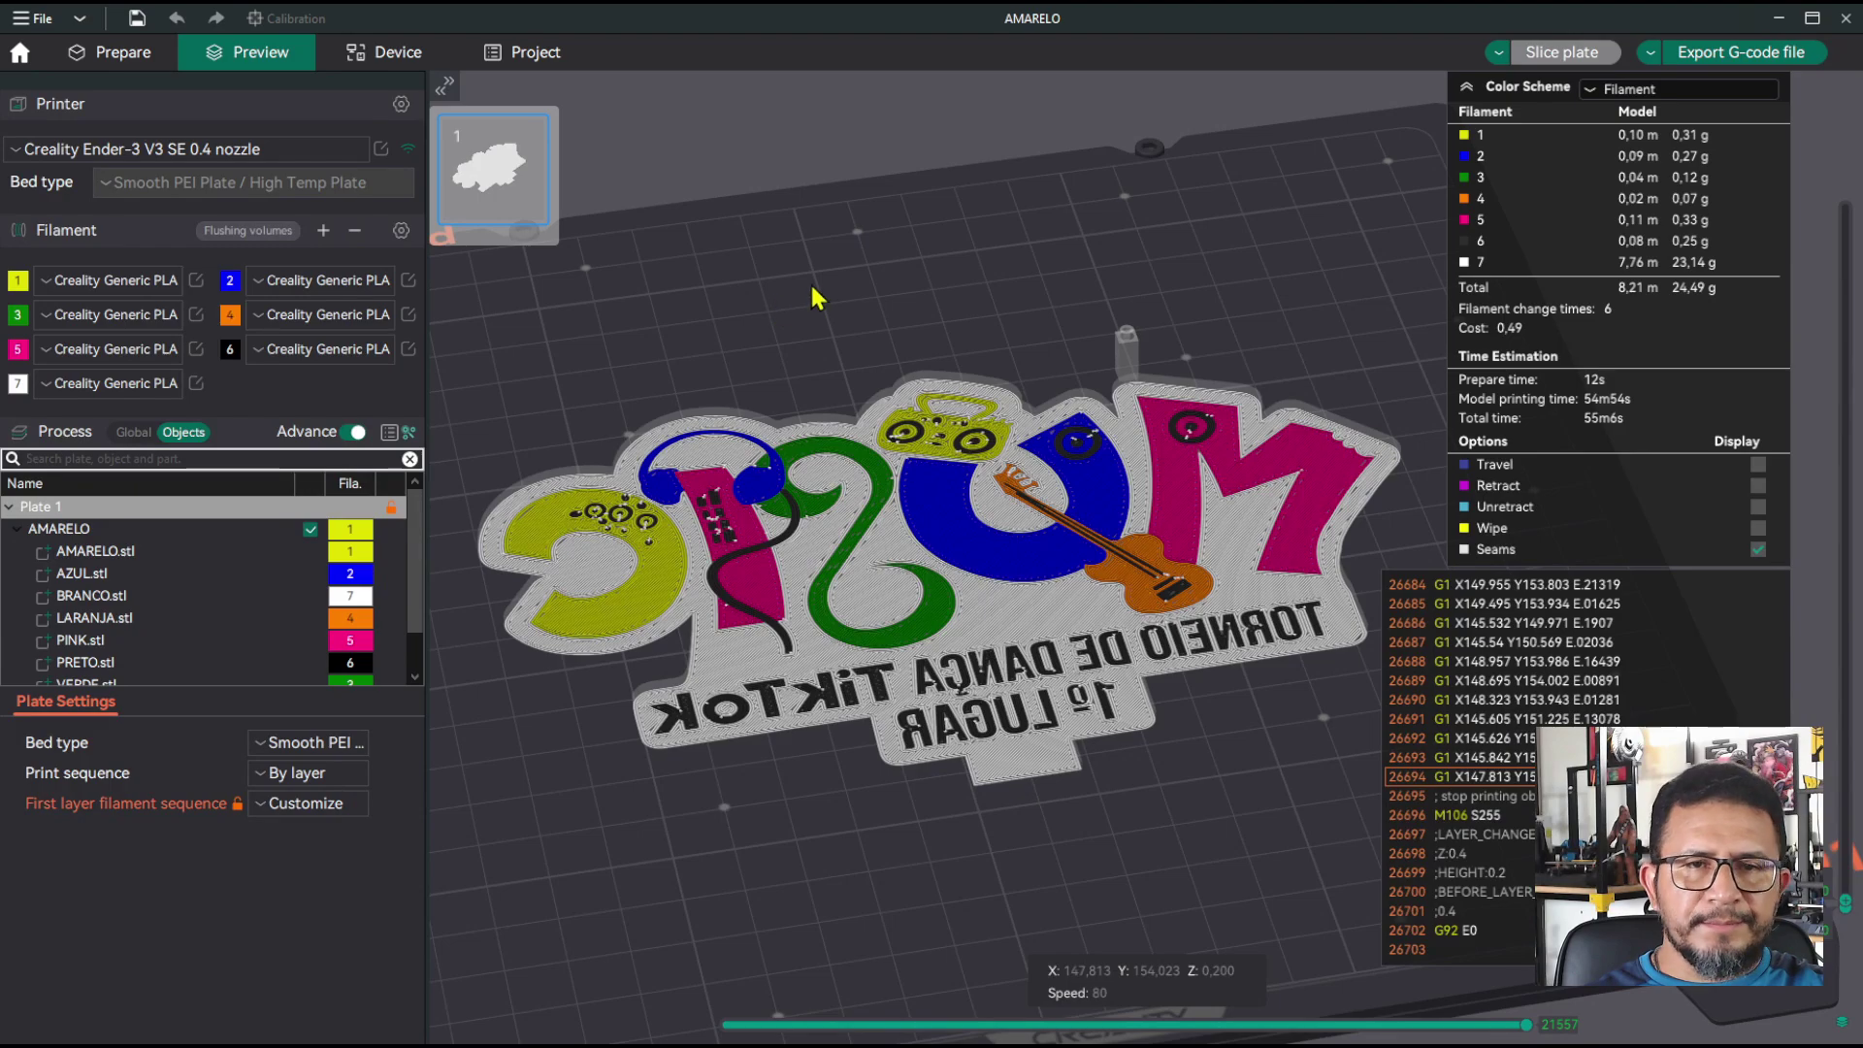
pyautogui.moveTo(815, 291); pyautogui.dragTo(817, 297)
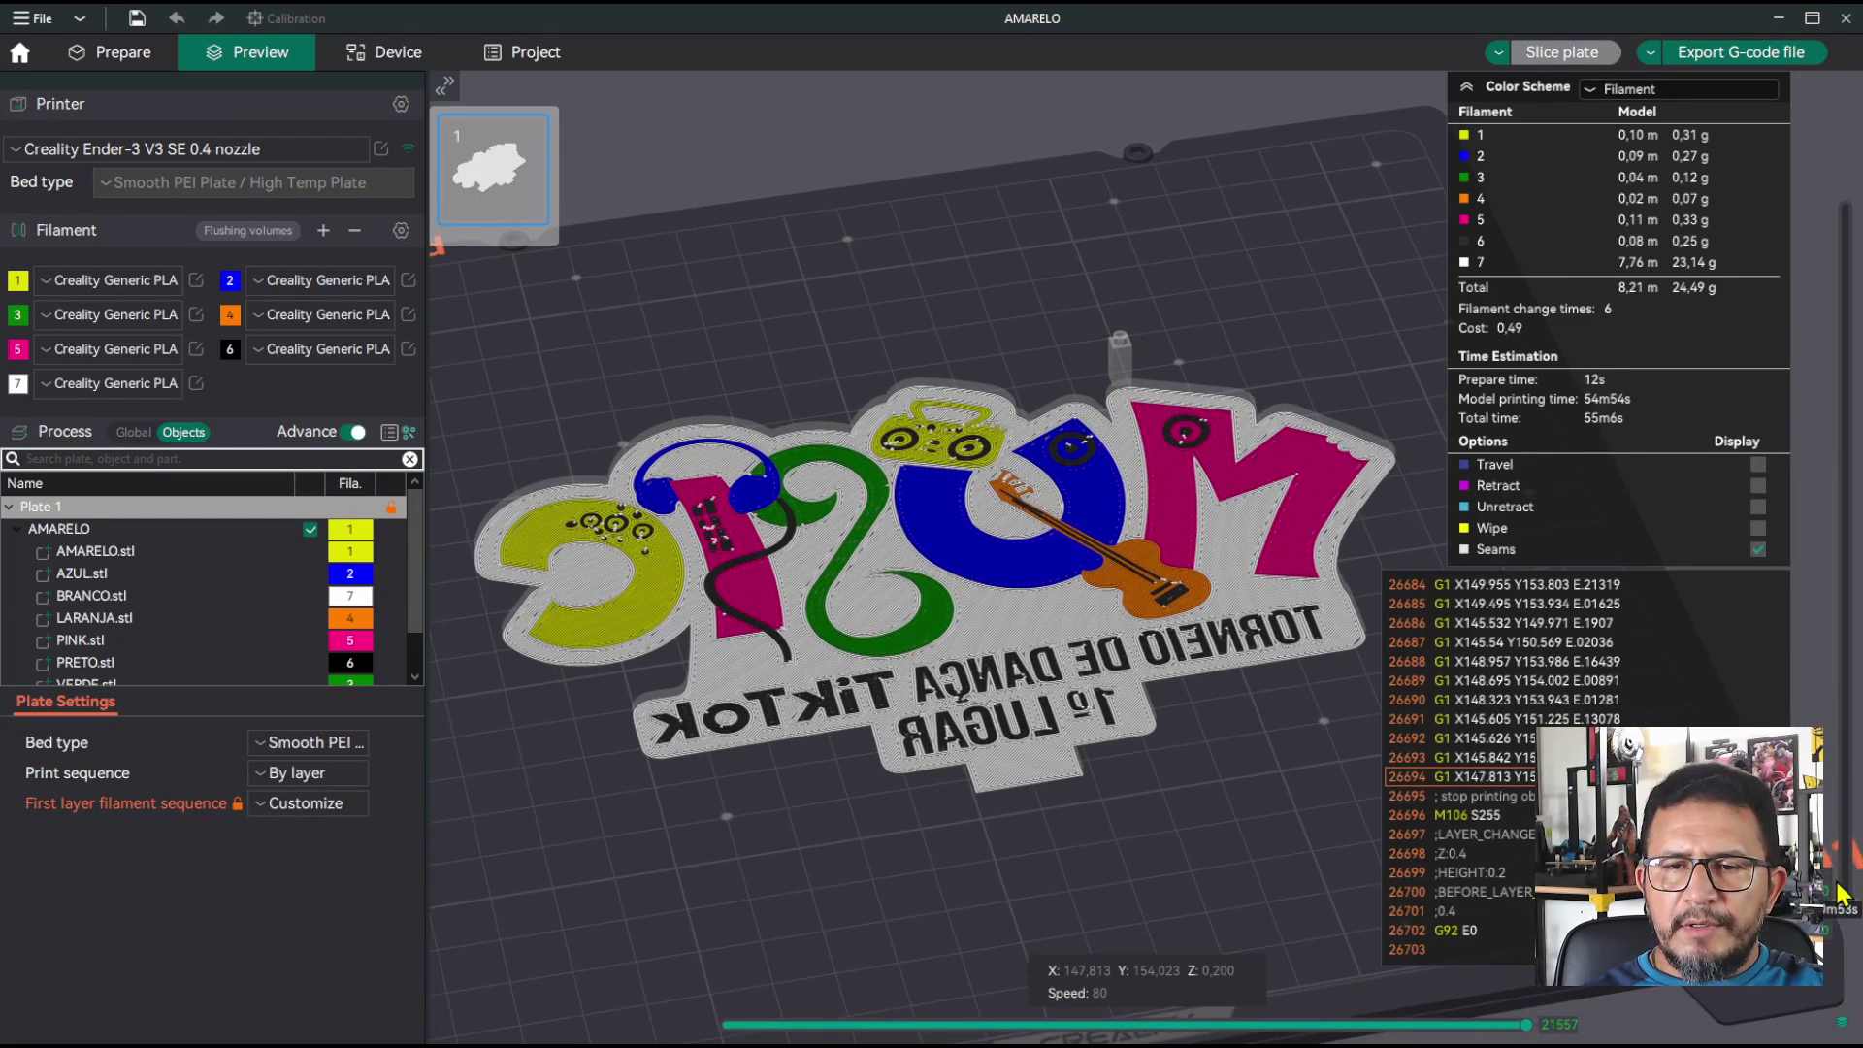
pyautogui.moveTo(1849, 910)
pyautogui.mouseDown()
pyautogui.moveTo(1845, 330)
pyautogui.moveTo(1837, 917)
pyautogui.mouseUp()
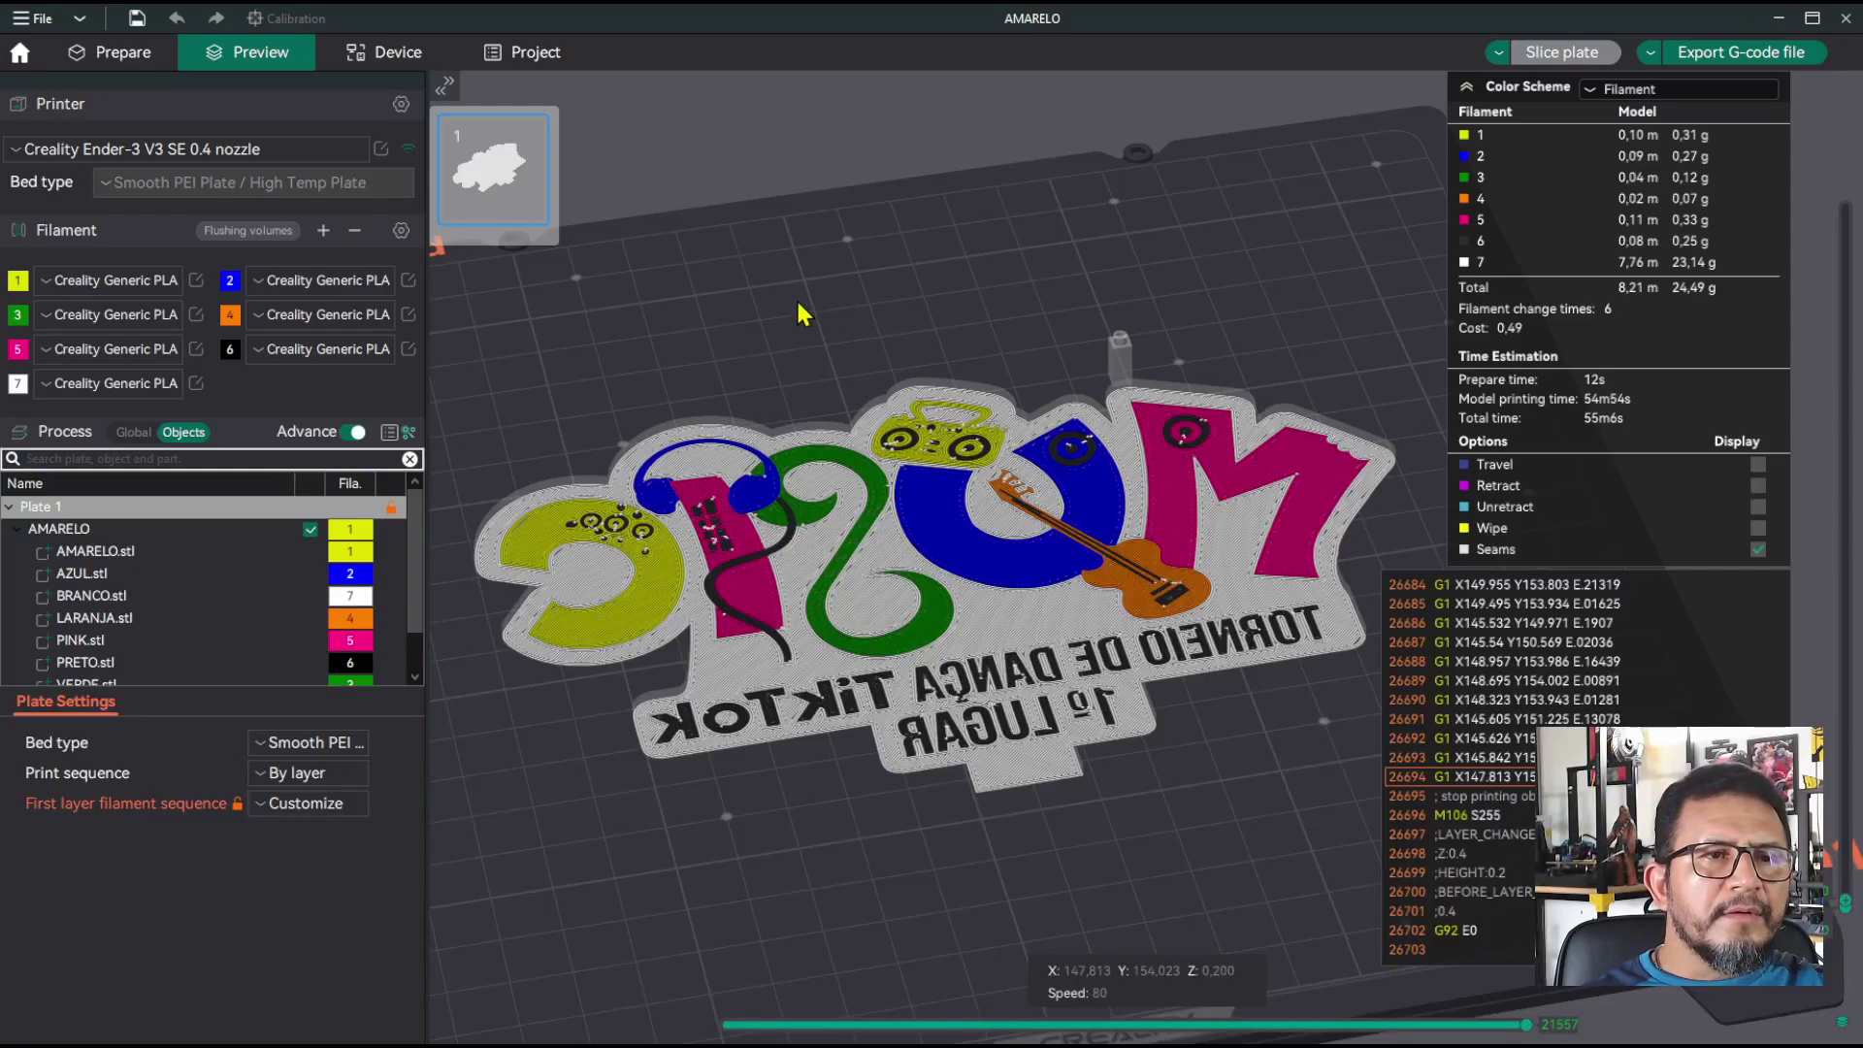
# Step: Switch the process settings from individual objects to the global print profile
pyautogui.click(137, 435)
pyautogui.click(136, 434)
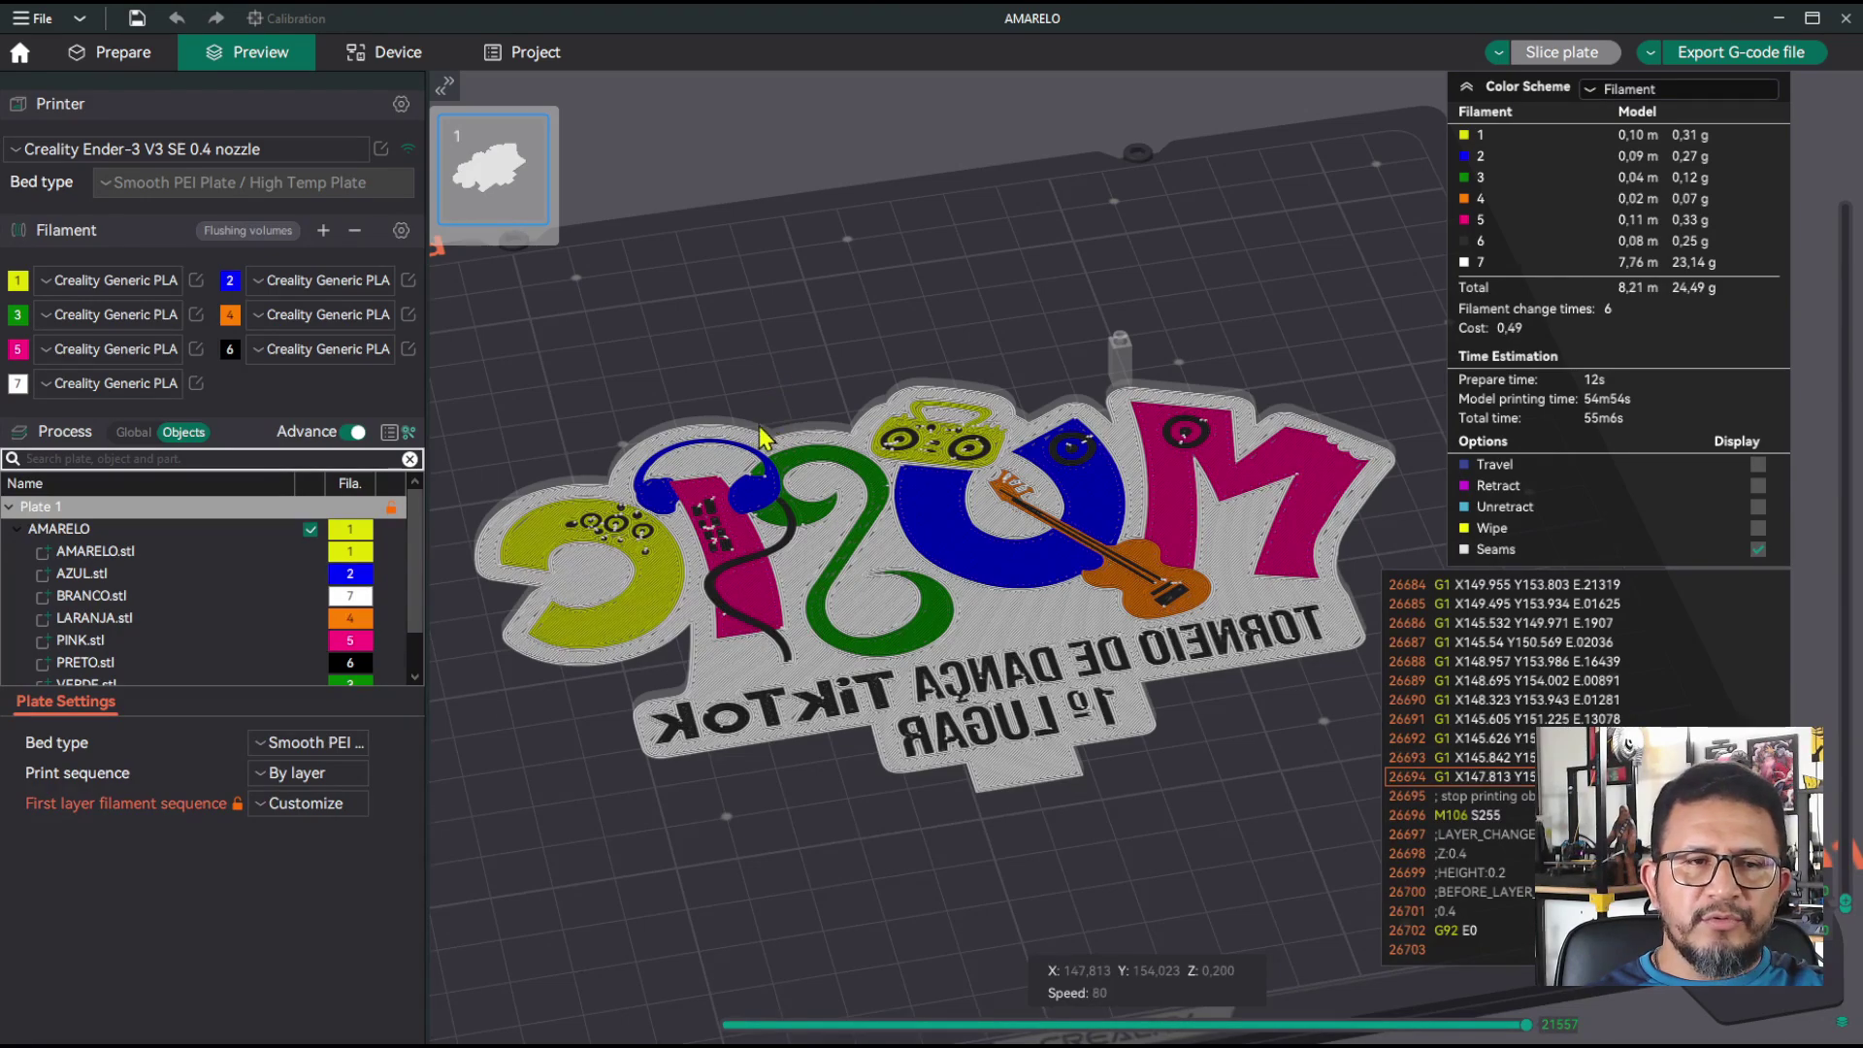
pyautogui.click(134, 432)
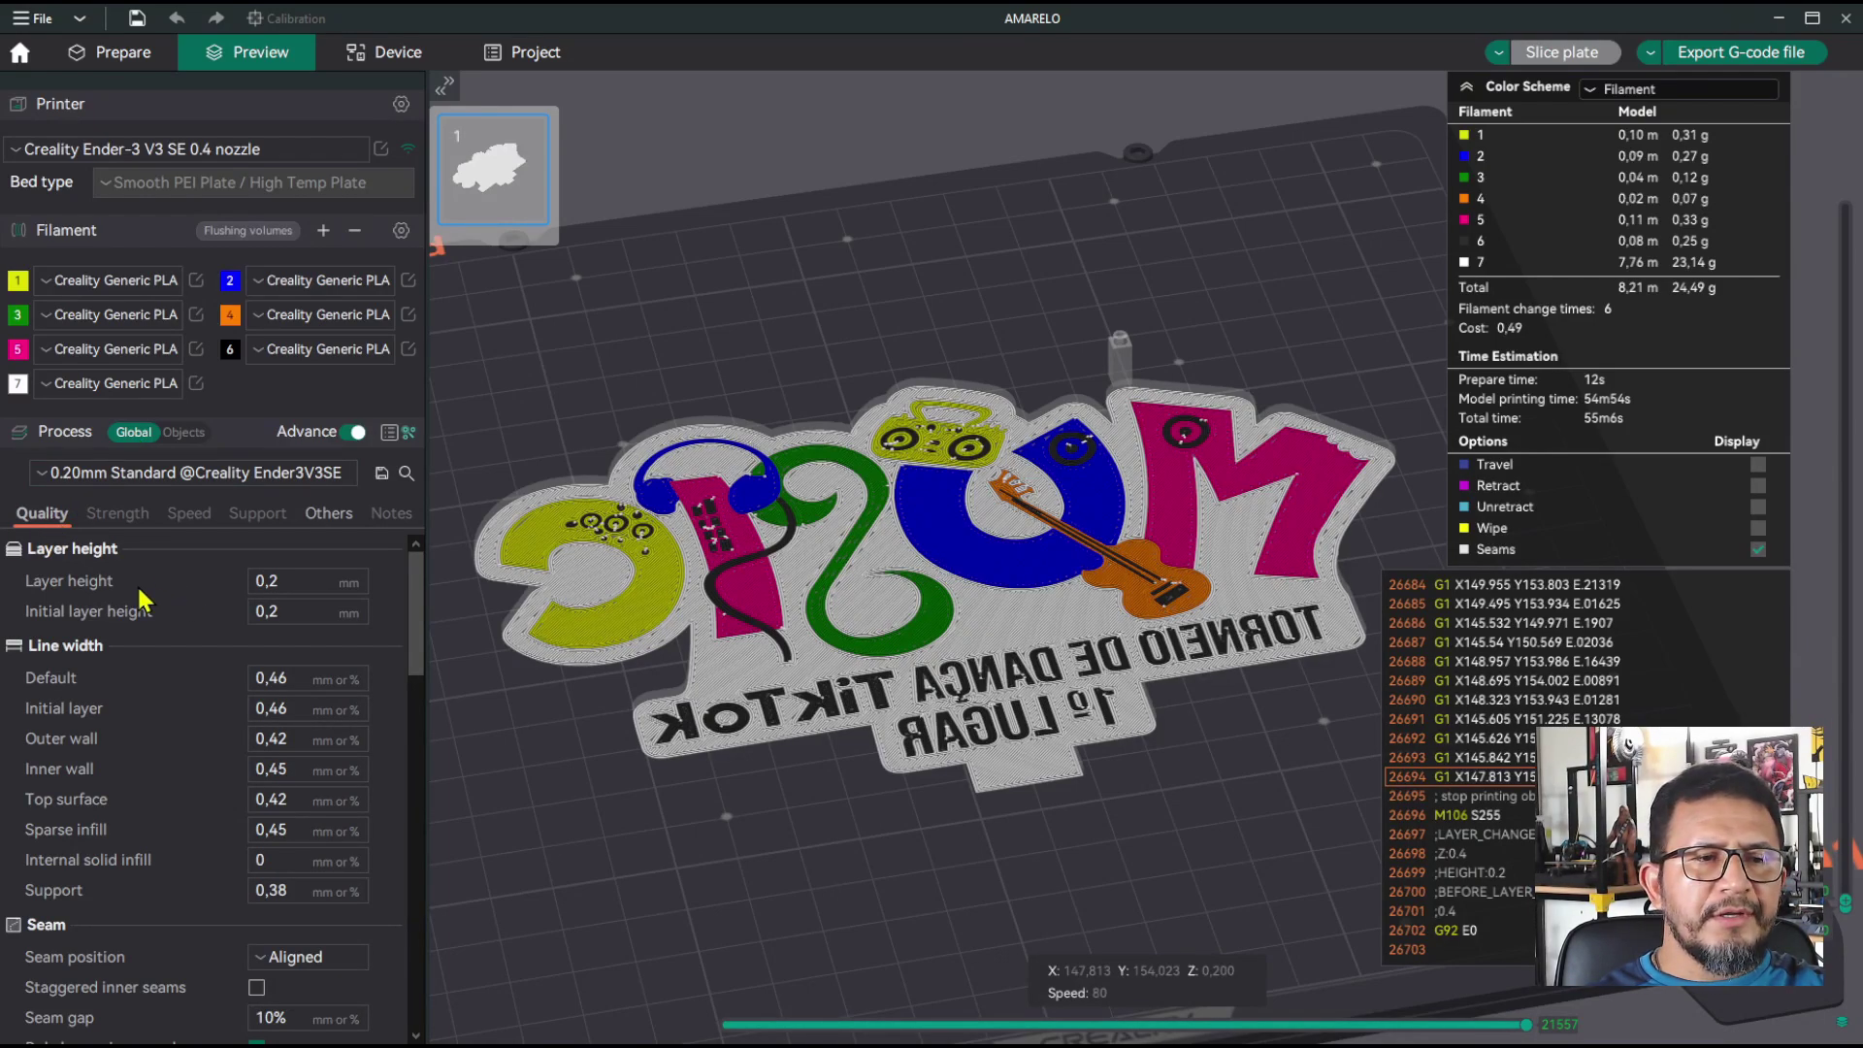
# Step: Set the initial layer height to 0,3 mm in the global quality settings
pyautogui.click(284, 612)
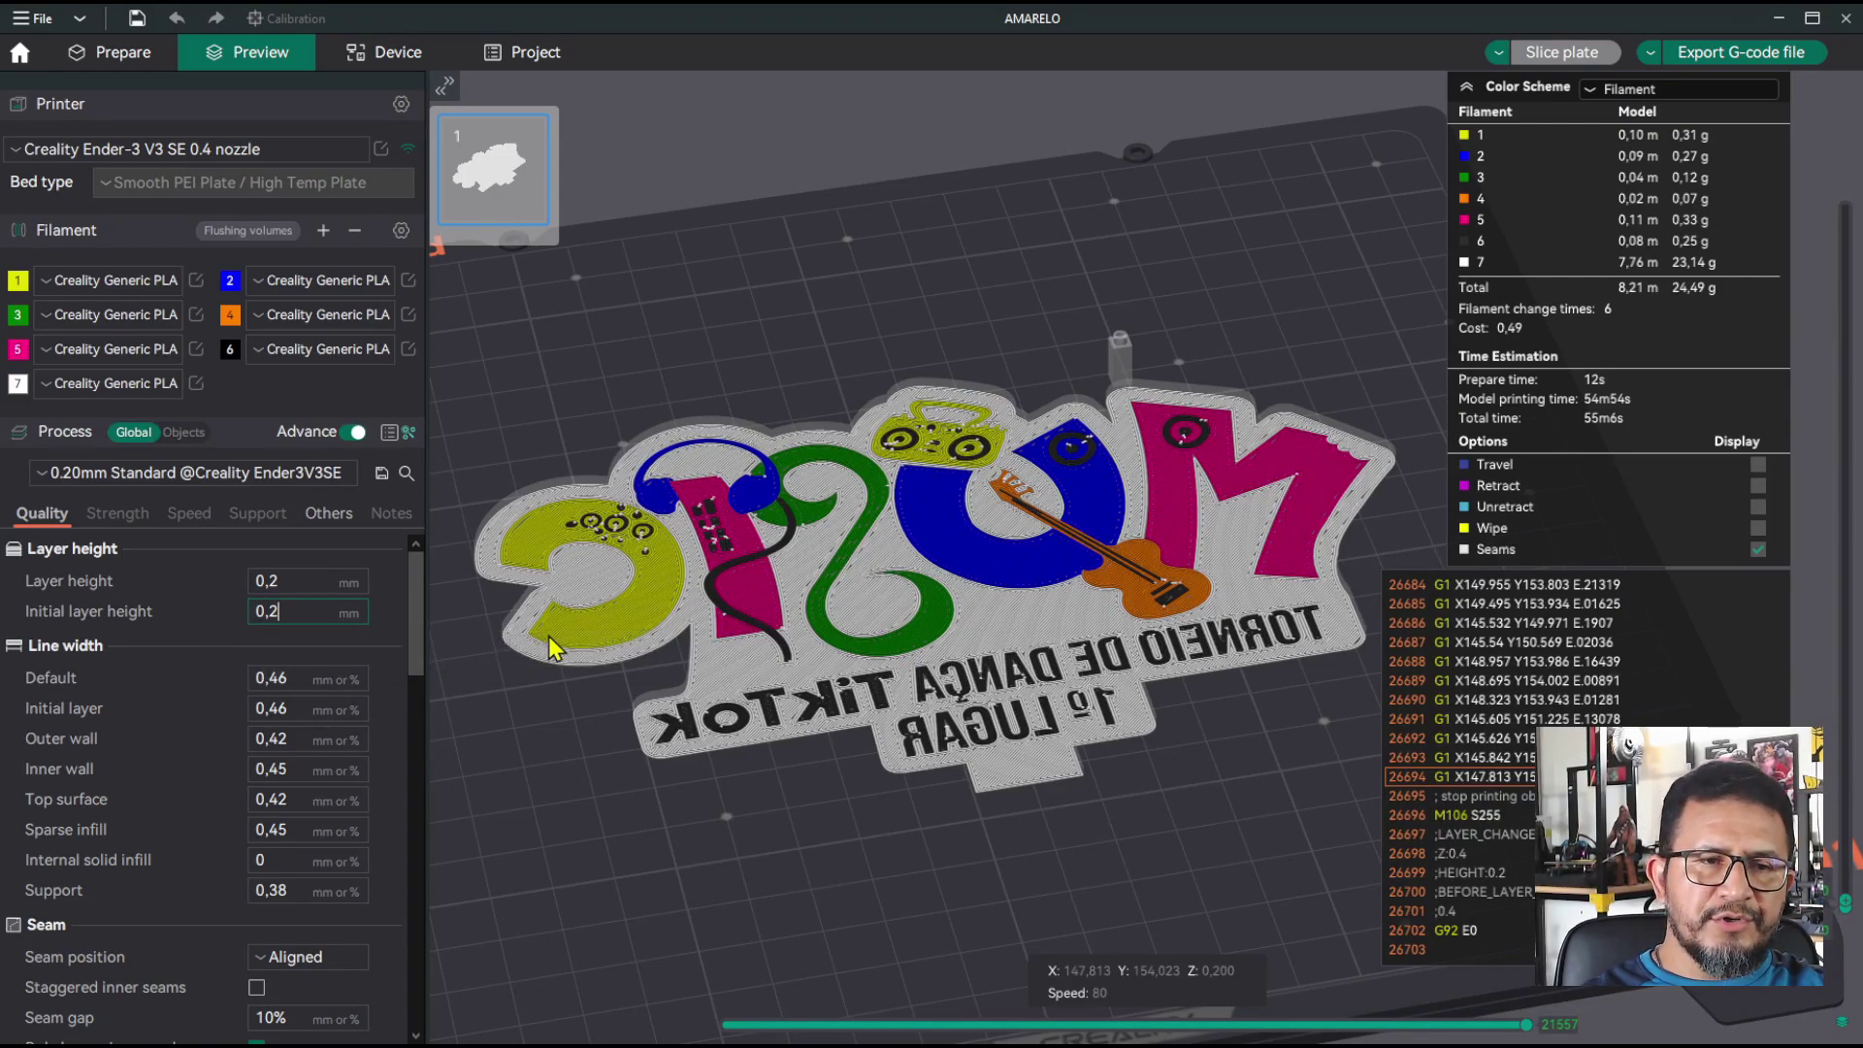
pyautogui.press('BackSpace')
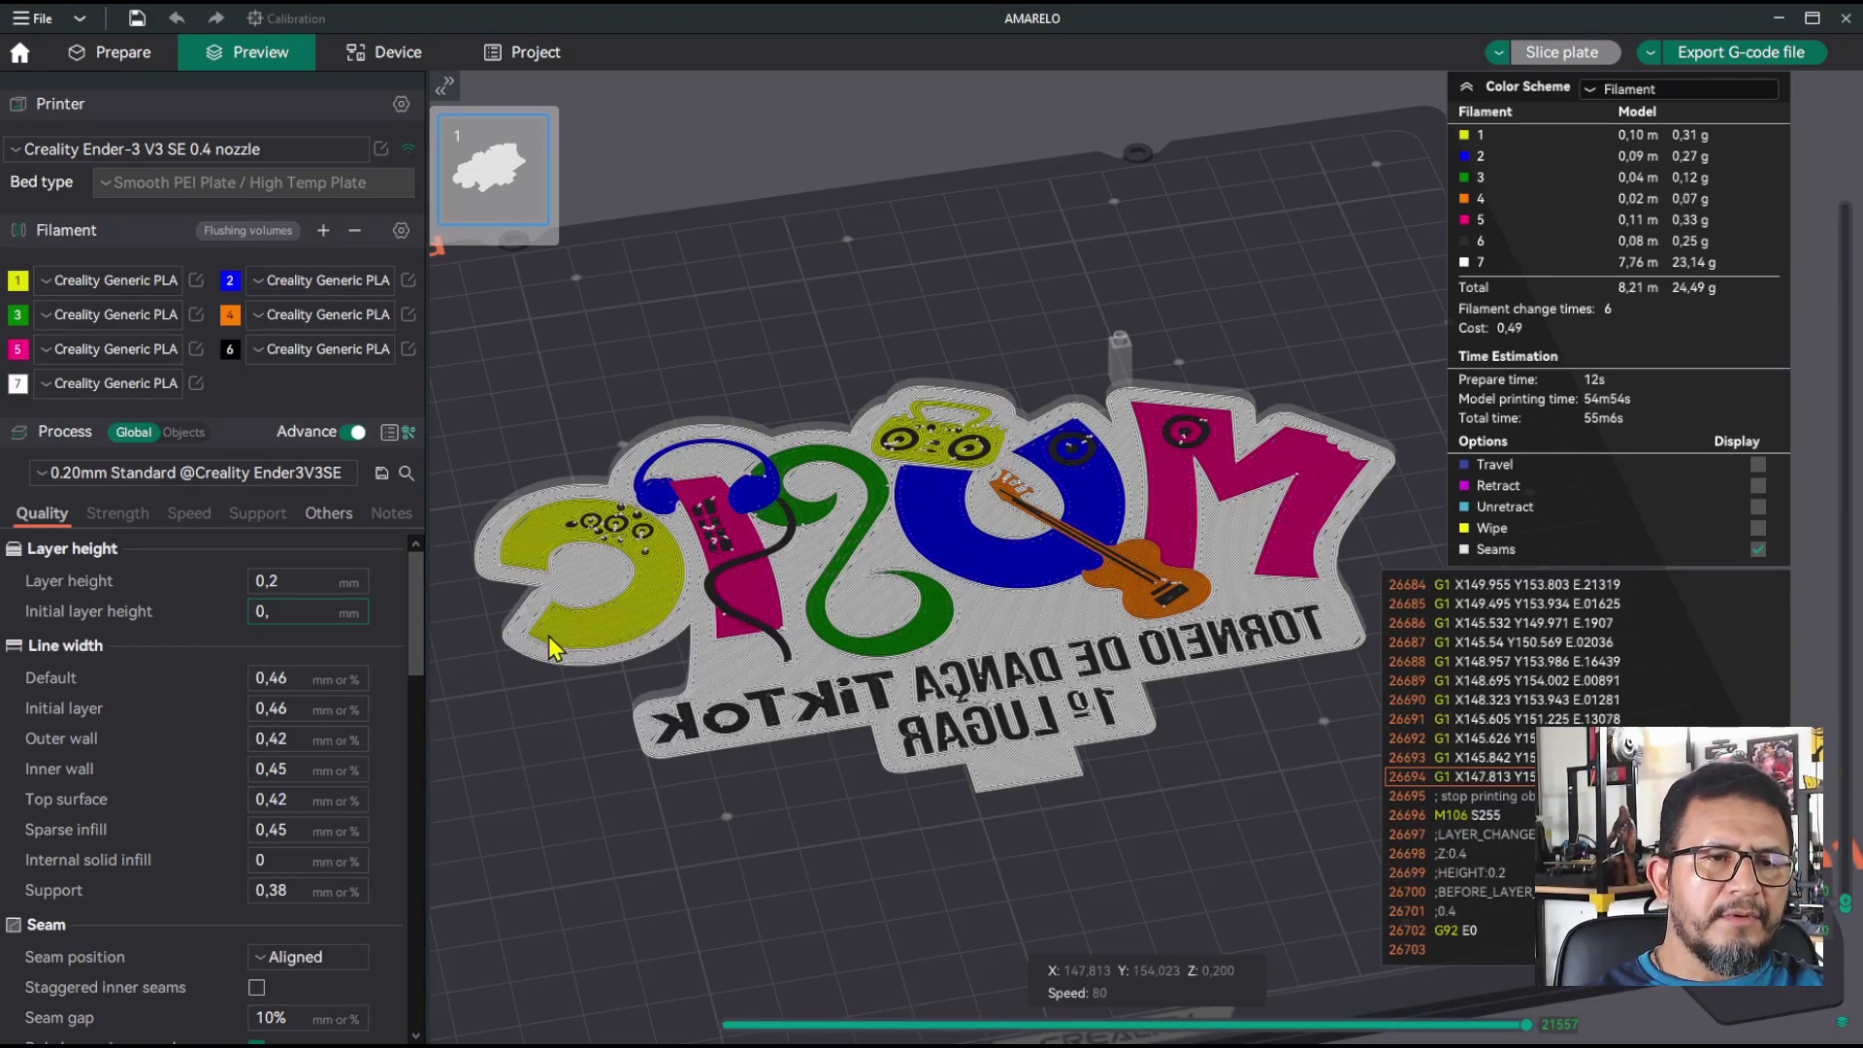
pyautogui.write('3')
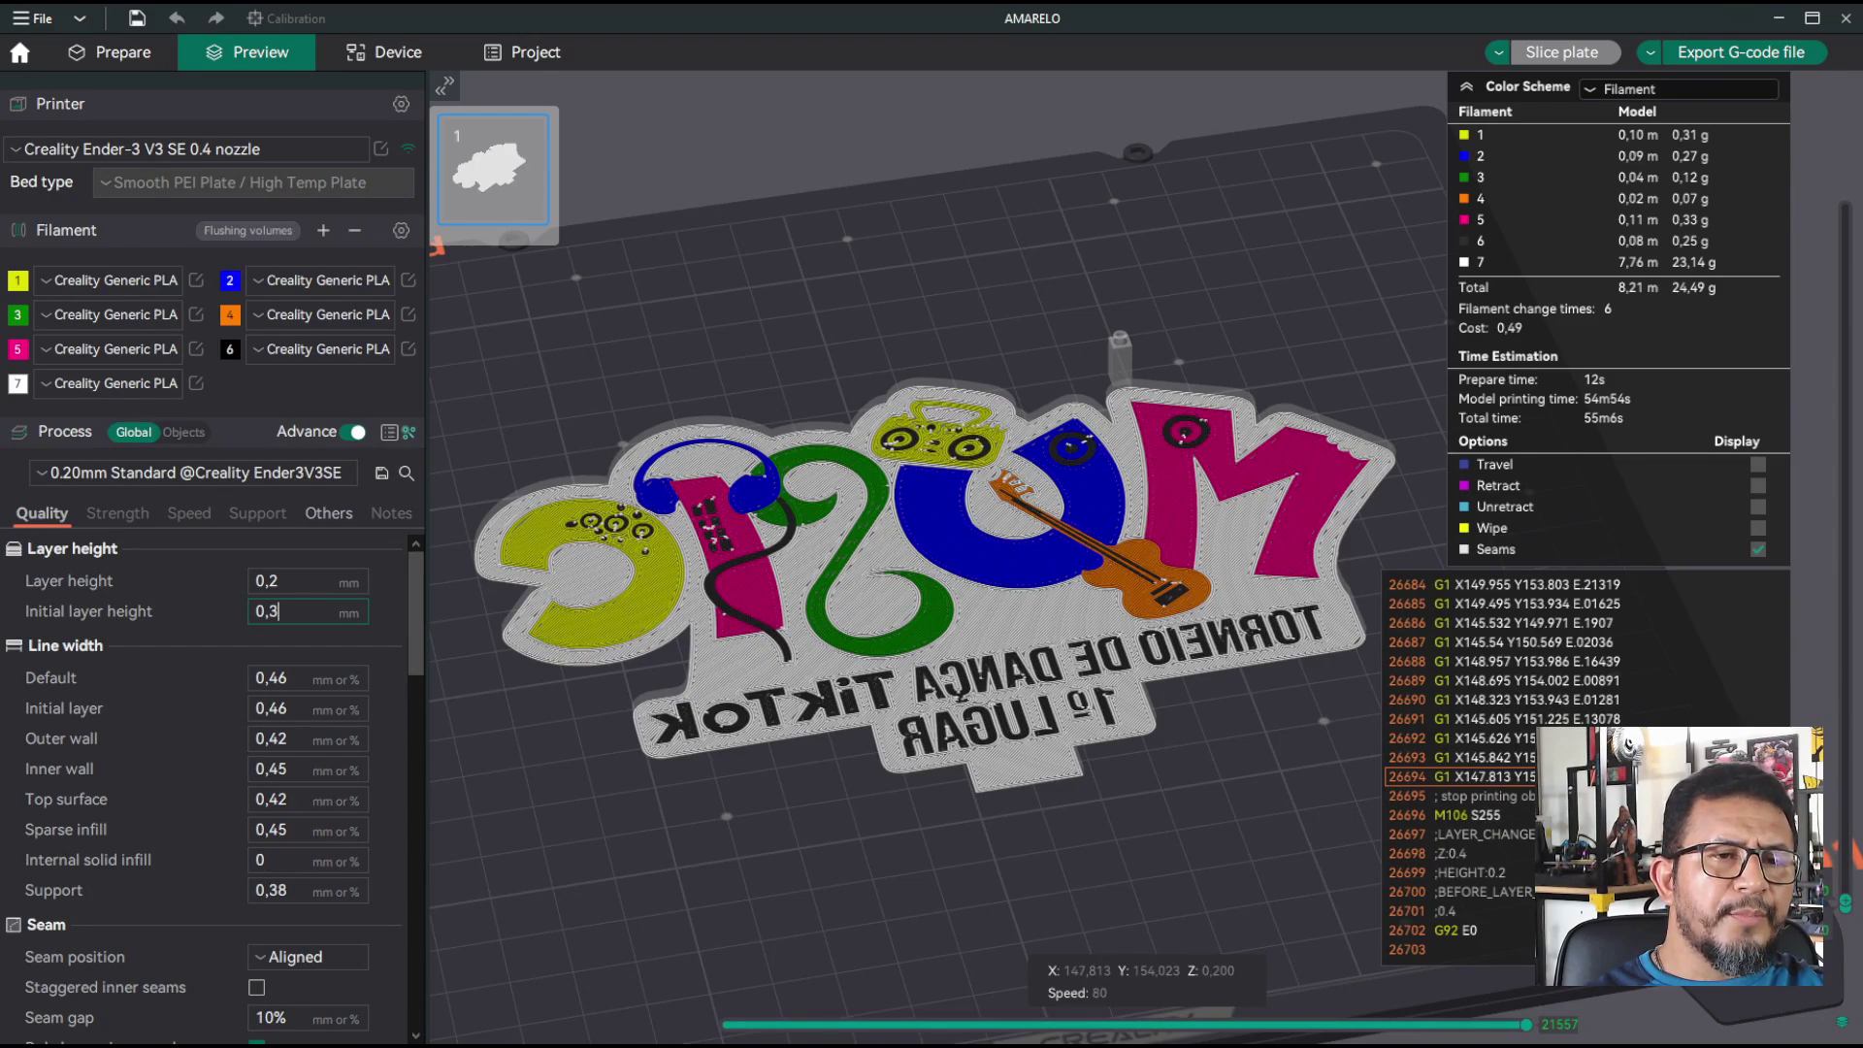
pyautogui.press('Return')
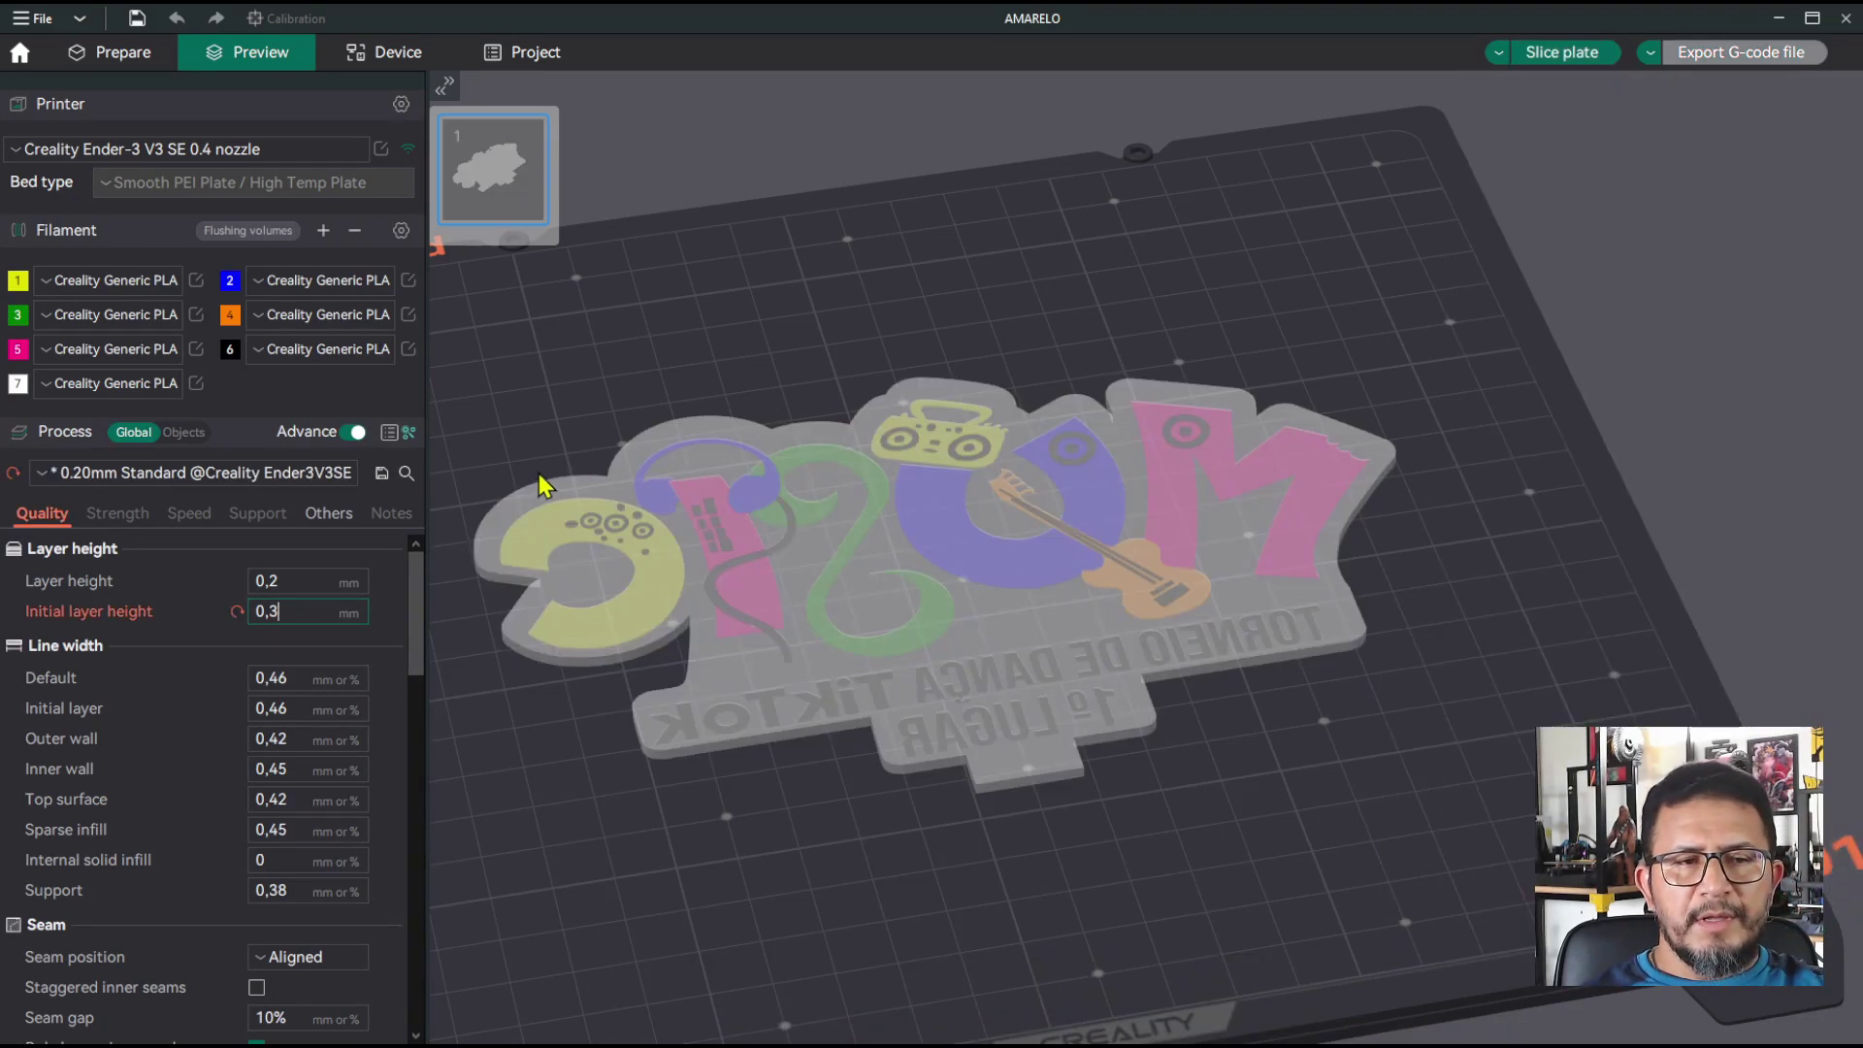
pyautogui.moveTo(423, 615)
pyautogui.mouseDown()
pyautogui.moveTo(425, 742)
pyautogui.moveTo(435, 599)
pyautogui.mouseUp()
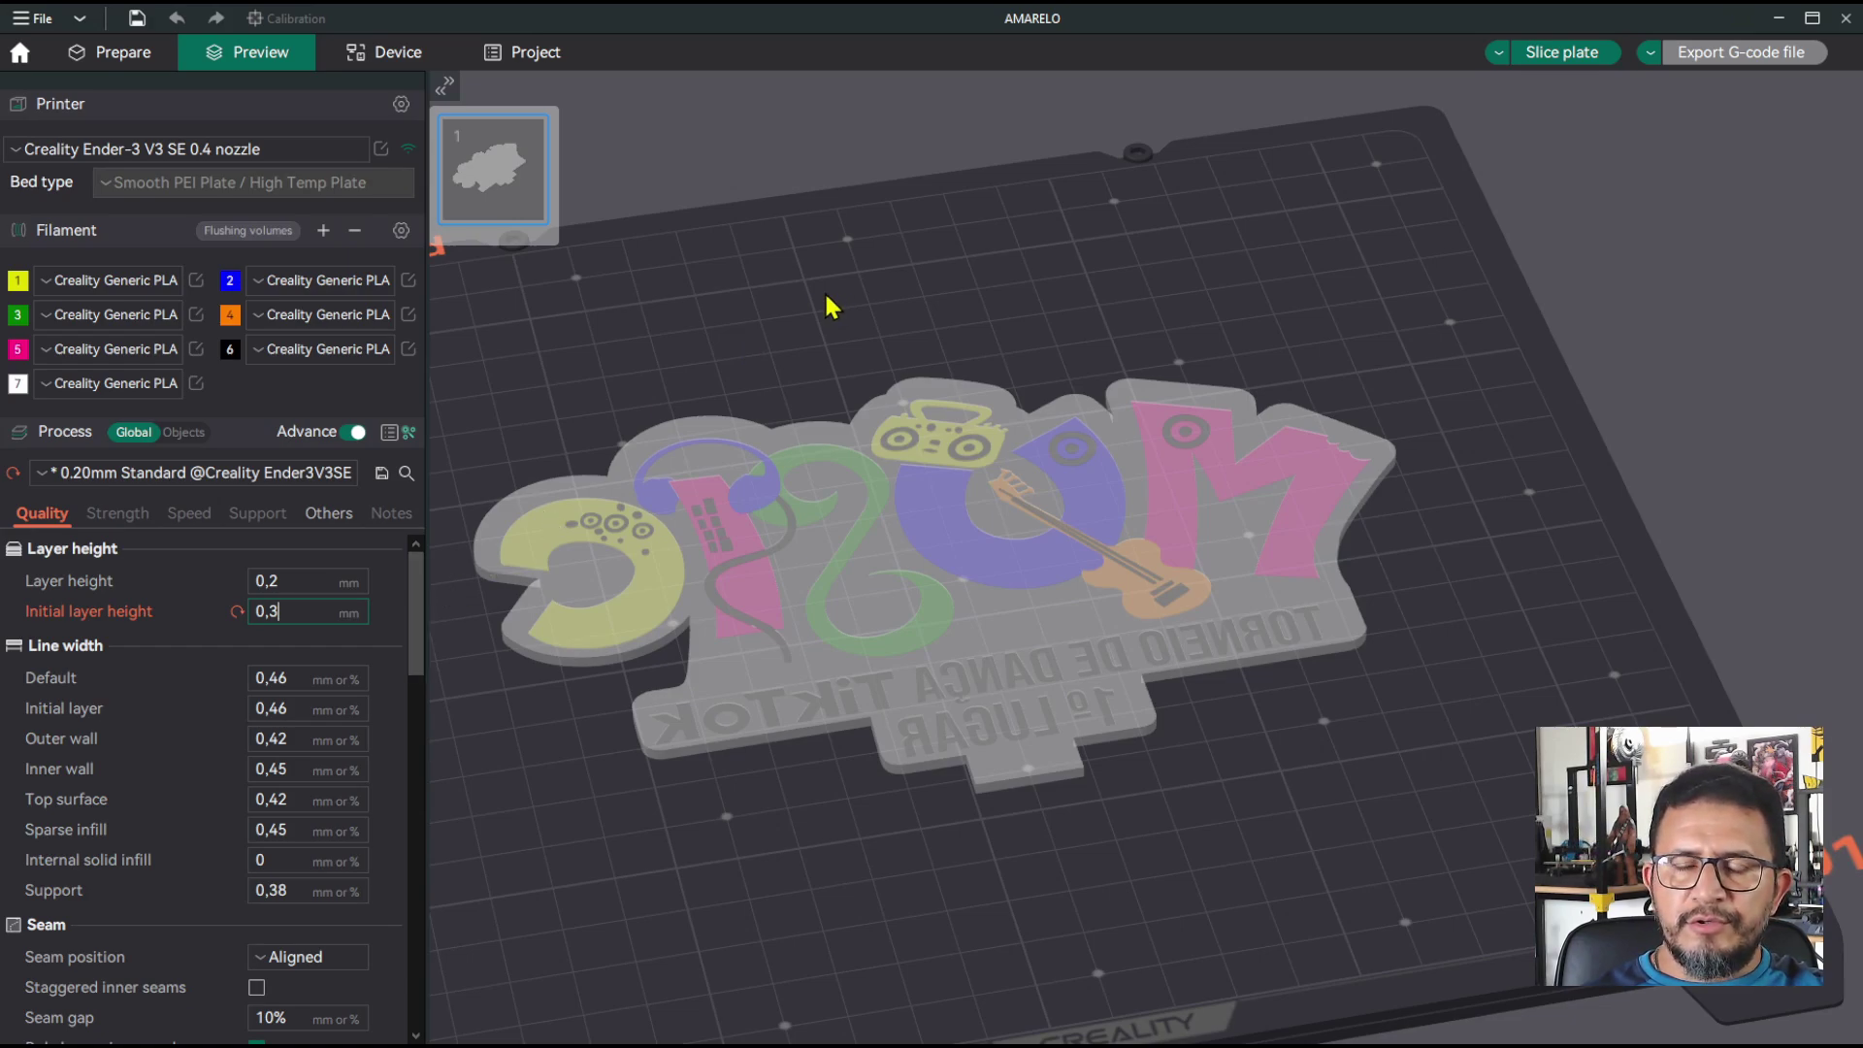
pyautogui.moveTo(765, 328); pyautogui.dragTo(803, 351)
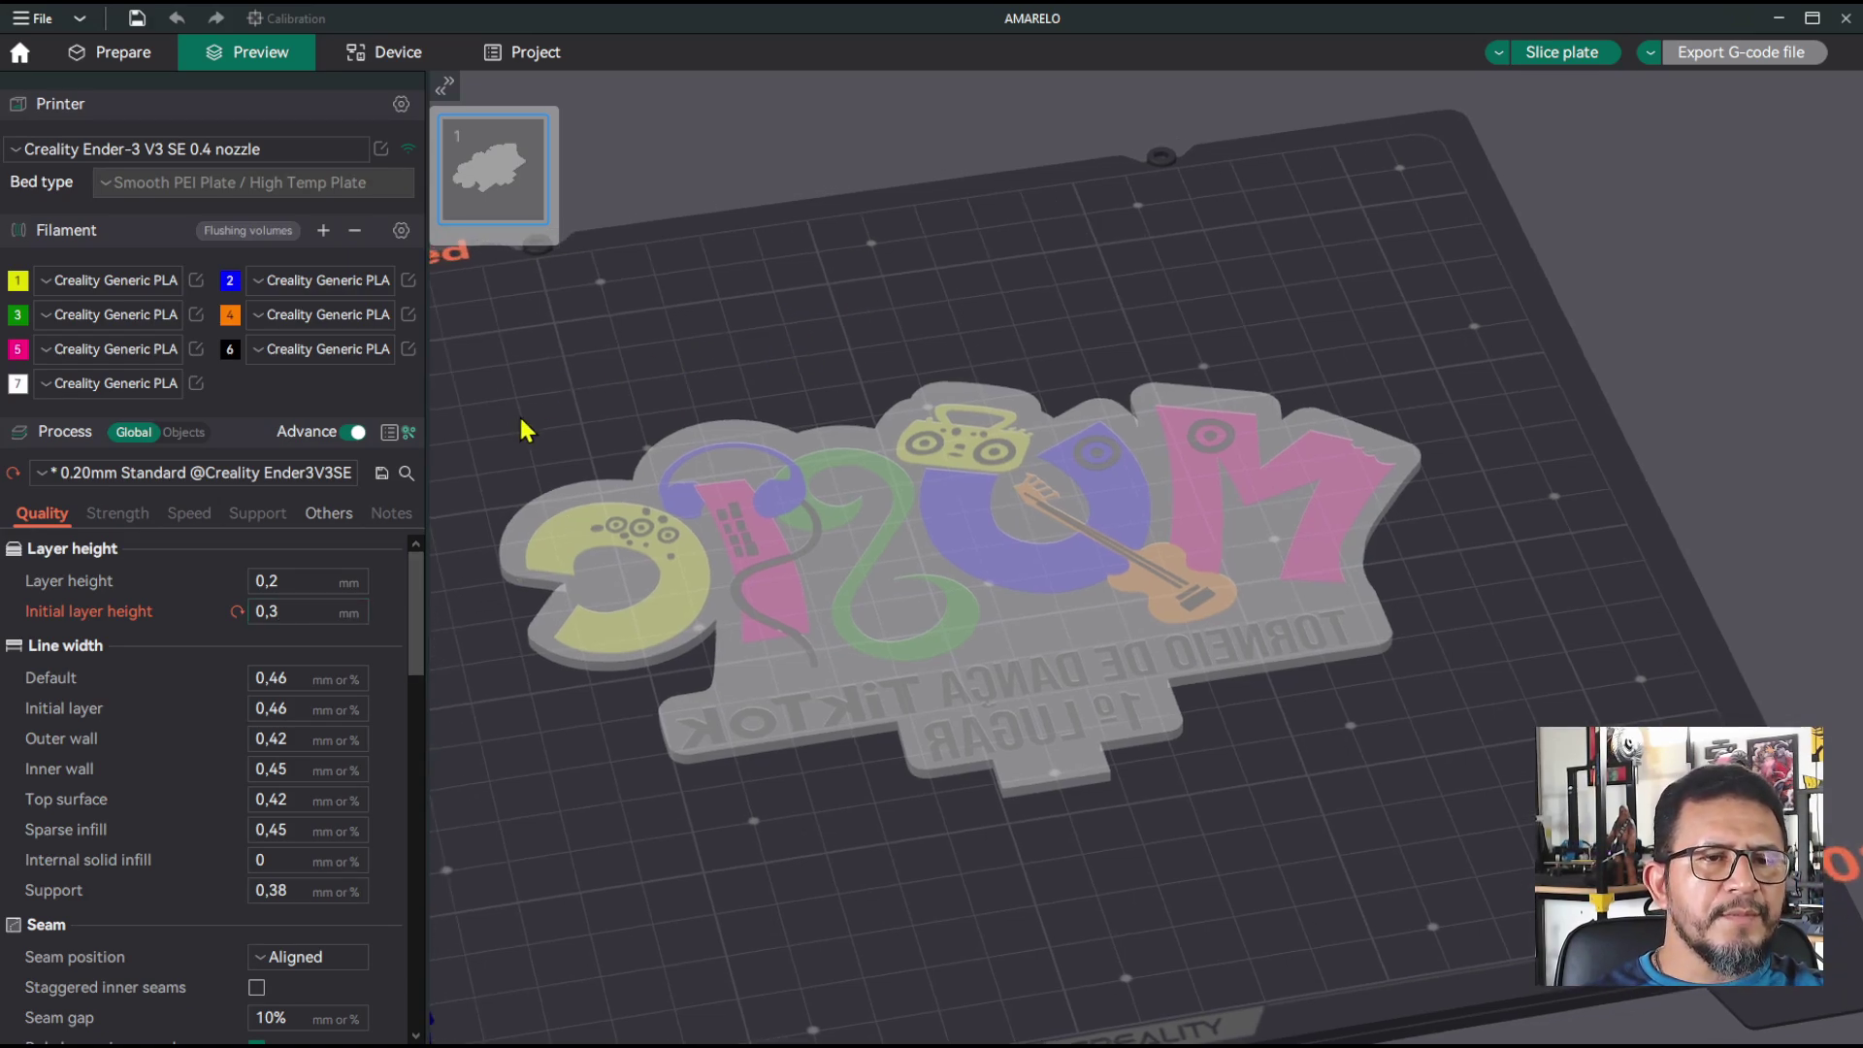
# Step: Enable the prime tower in the global process settings and bring its parameters into view
pyautogui.click(338, 522)
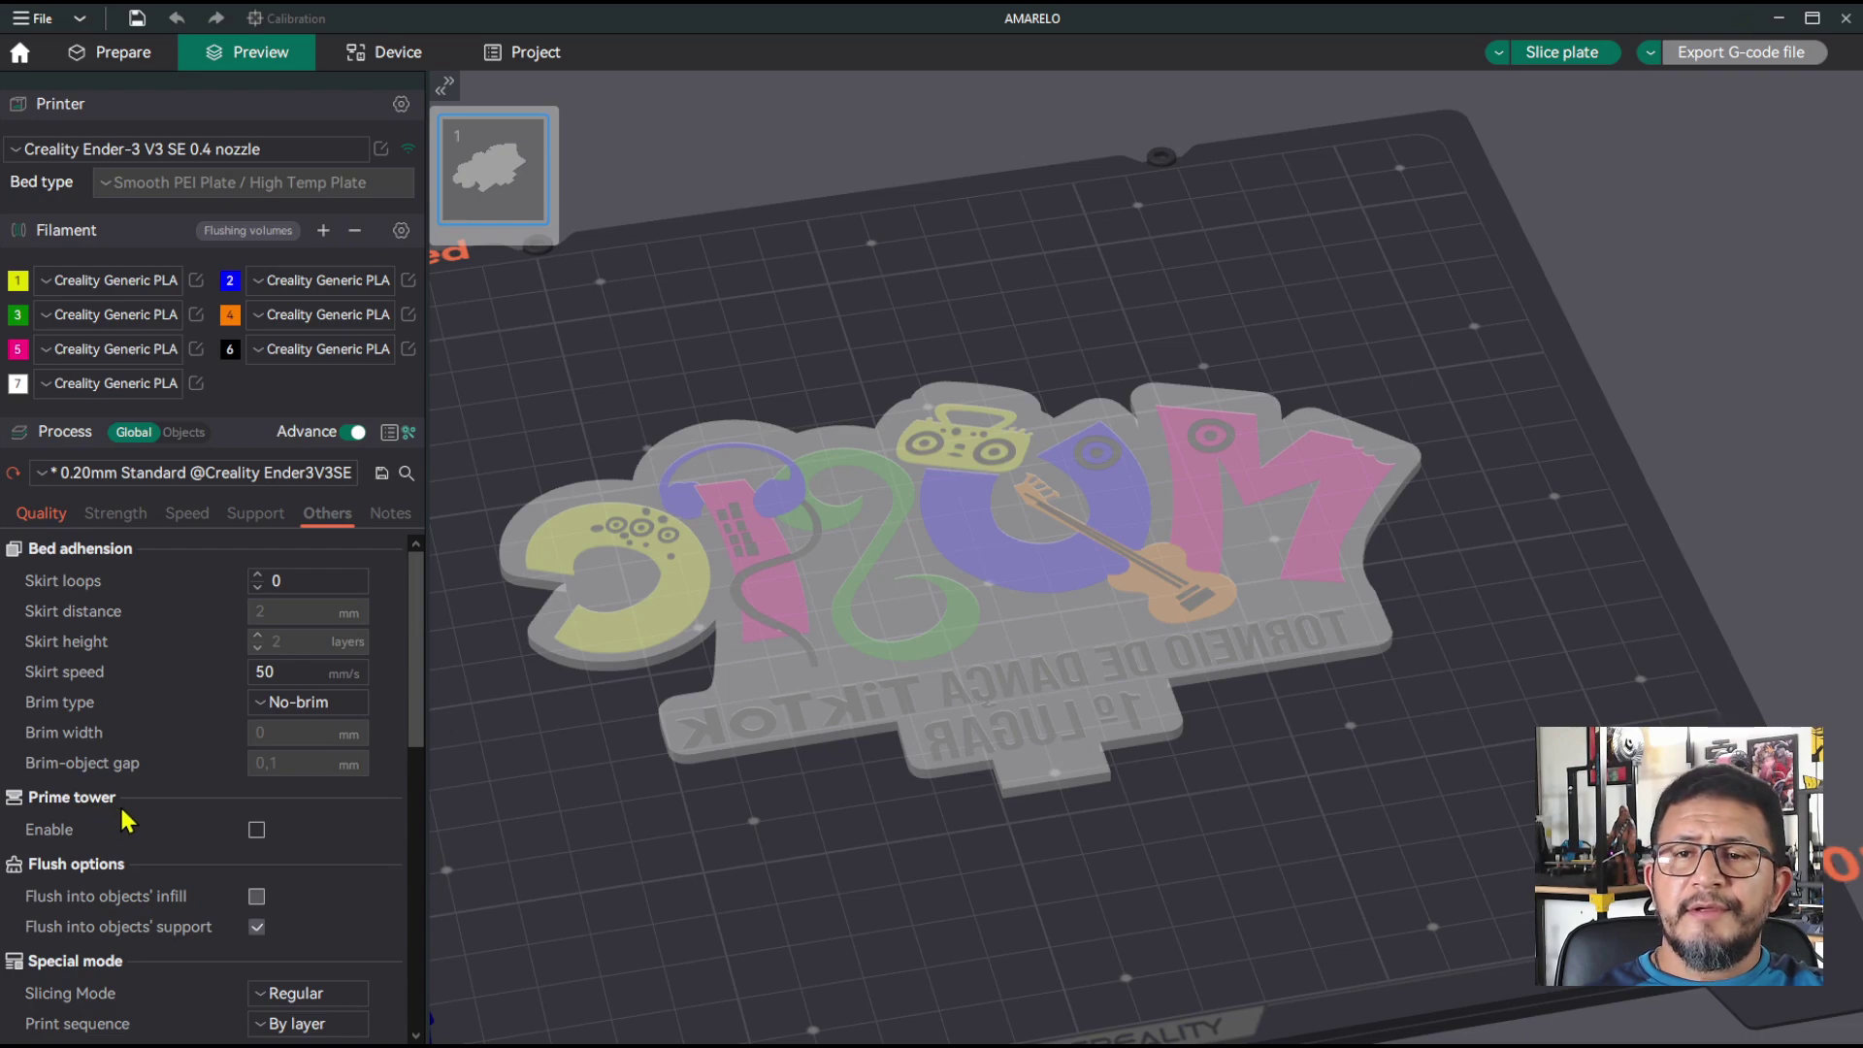
pyautogui.click(257, 832)
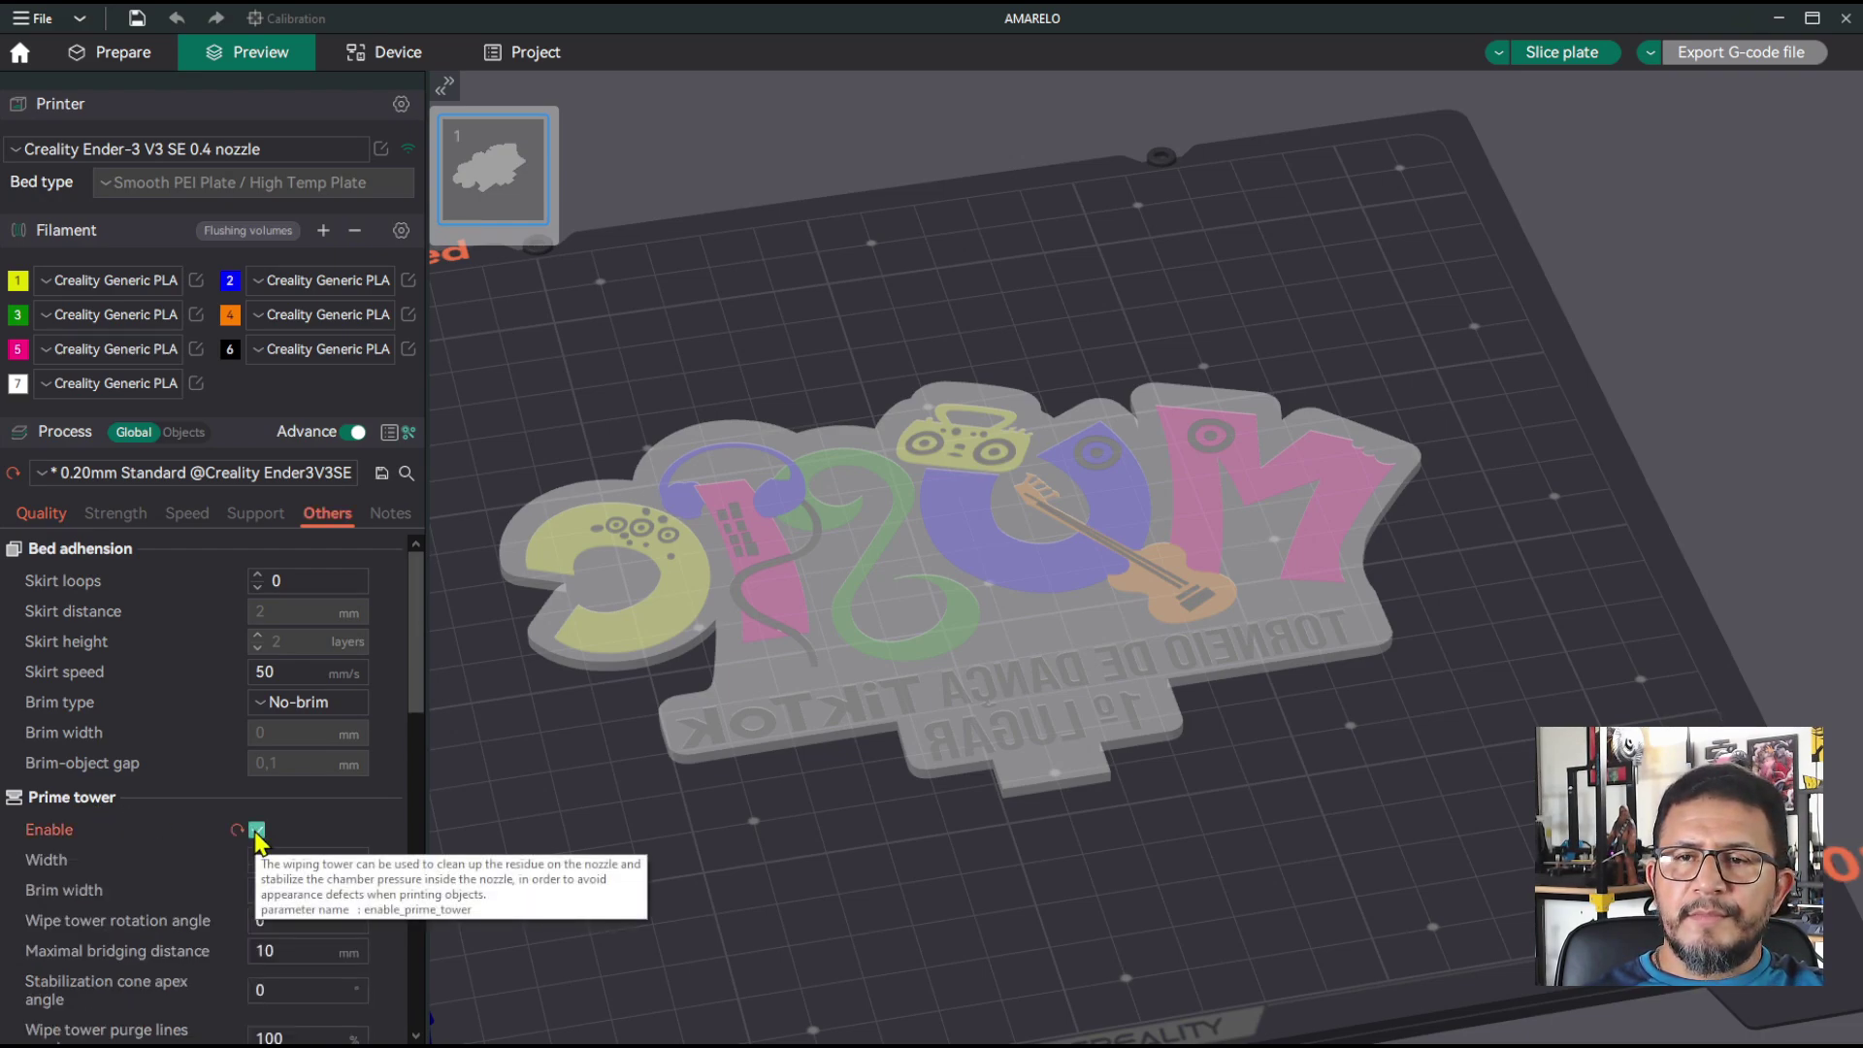
pyautogui.scroll(-2, 410, 679)
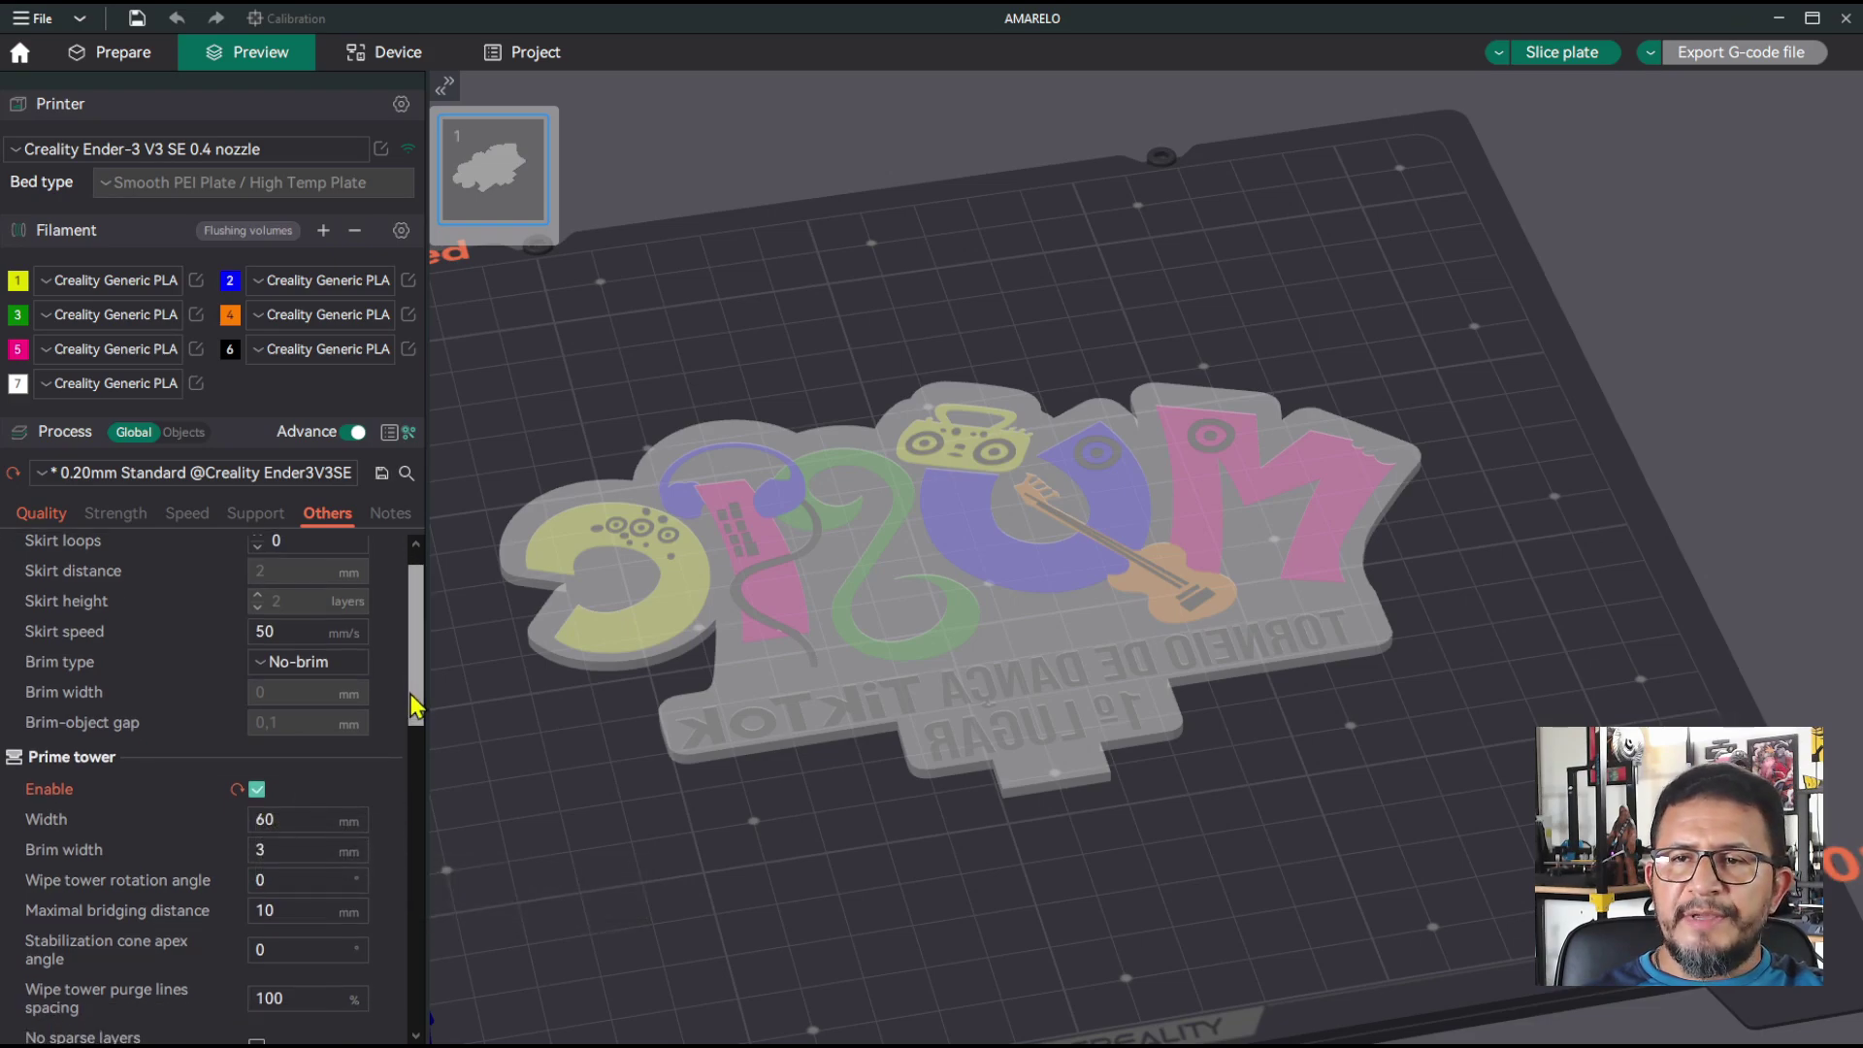
pyautogui.moveTo(416, 705); pyautogui.dragTo(418, 734)
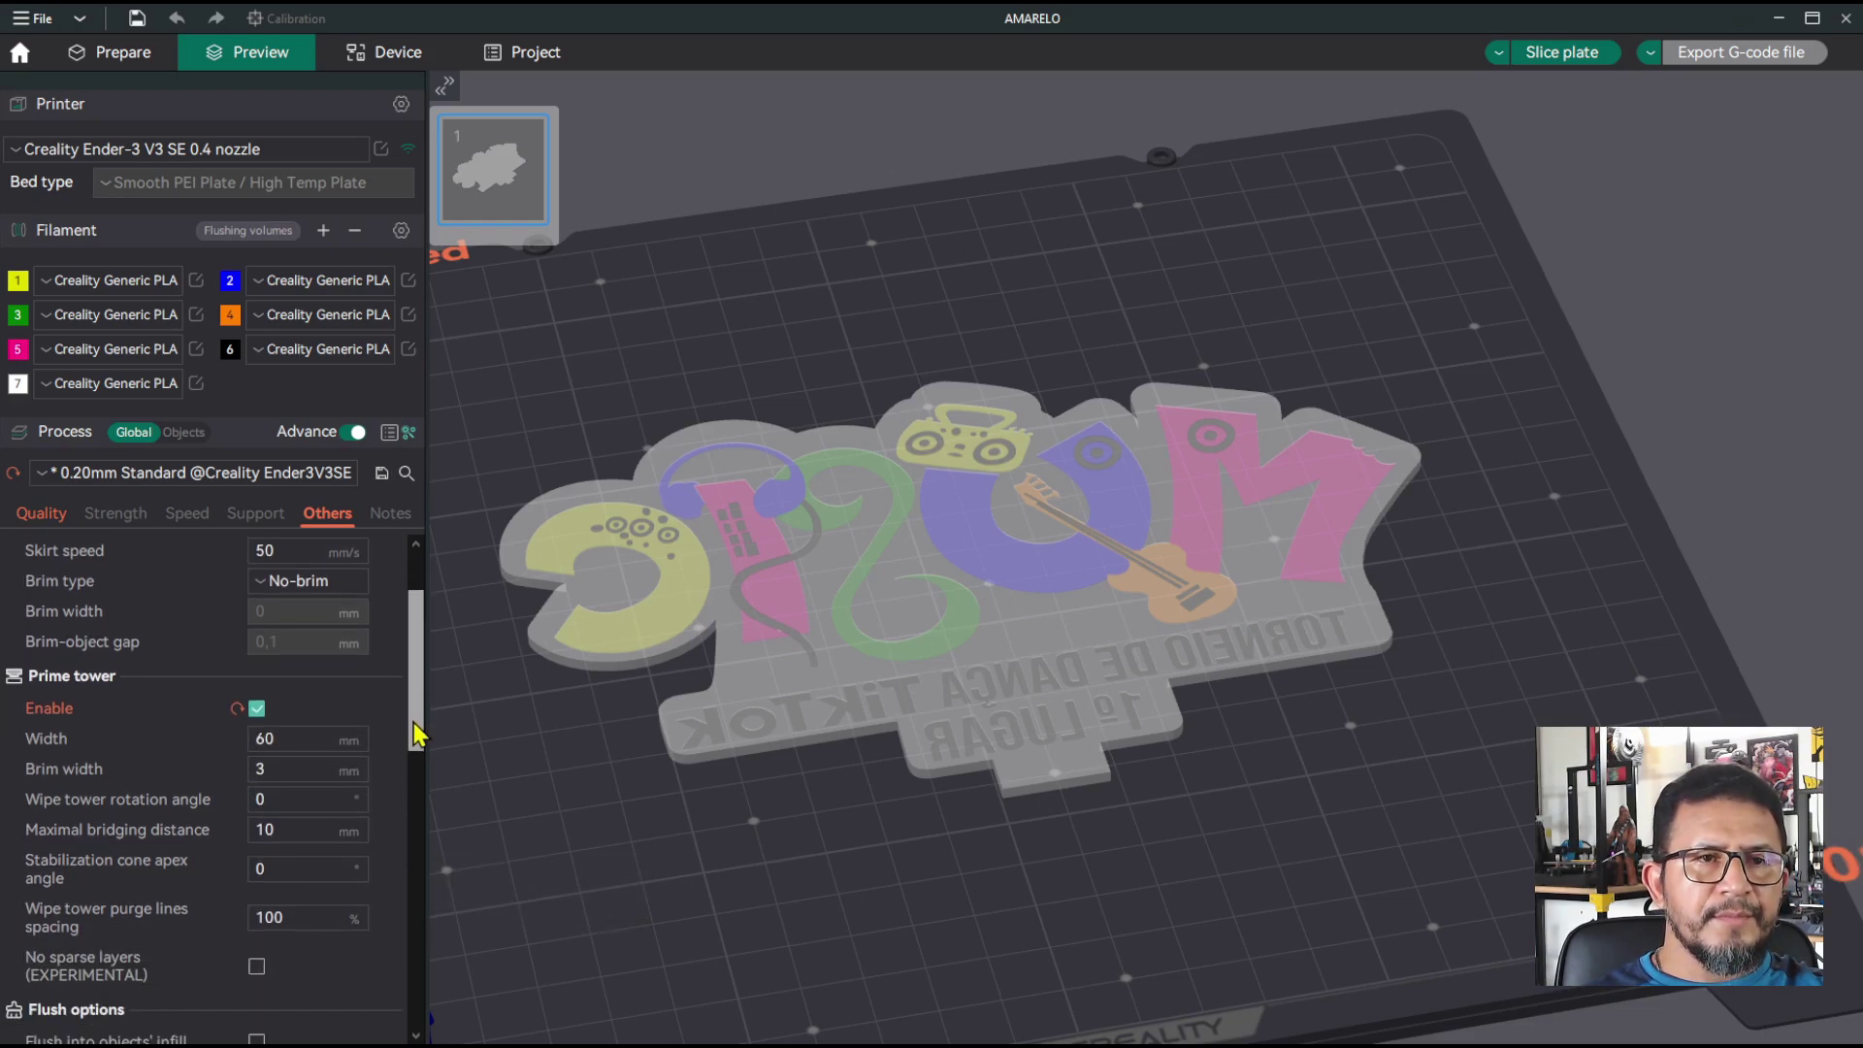
pyautogui.moveTo(875, 604); pyautogui.dragTo(1074, 594, button='middle')
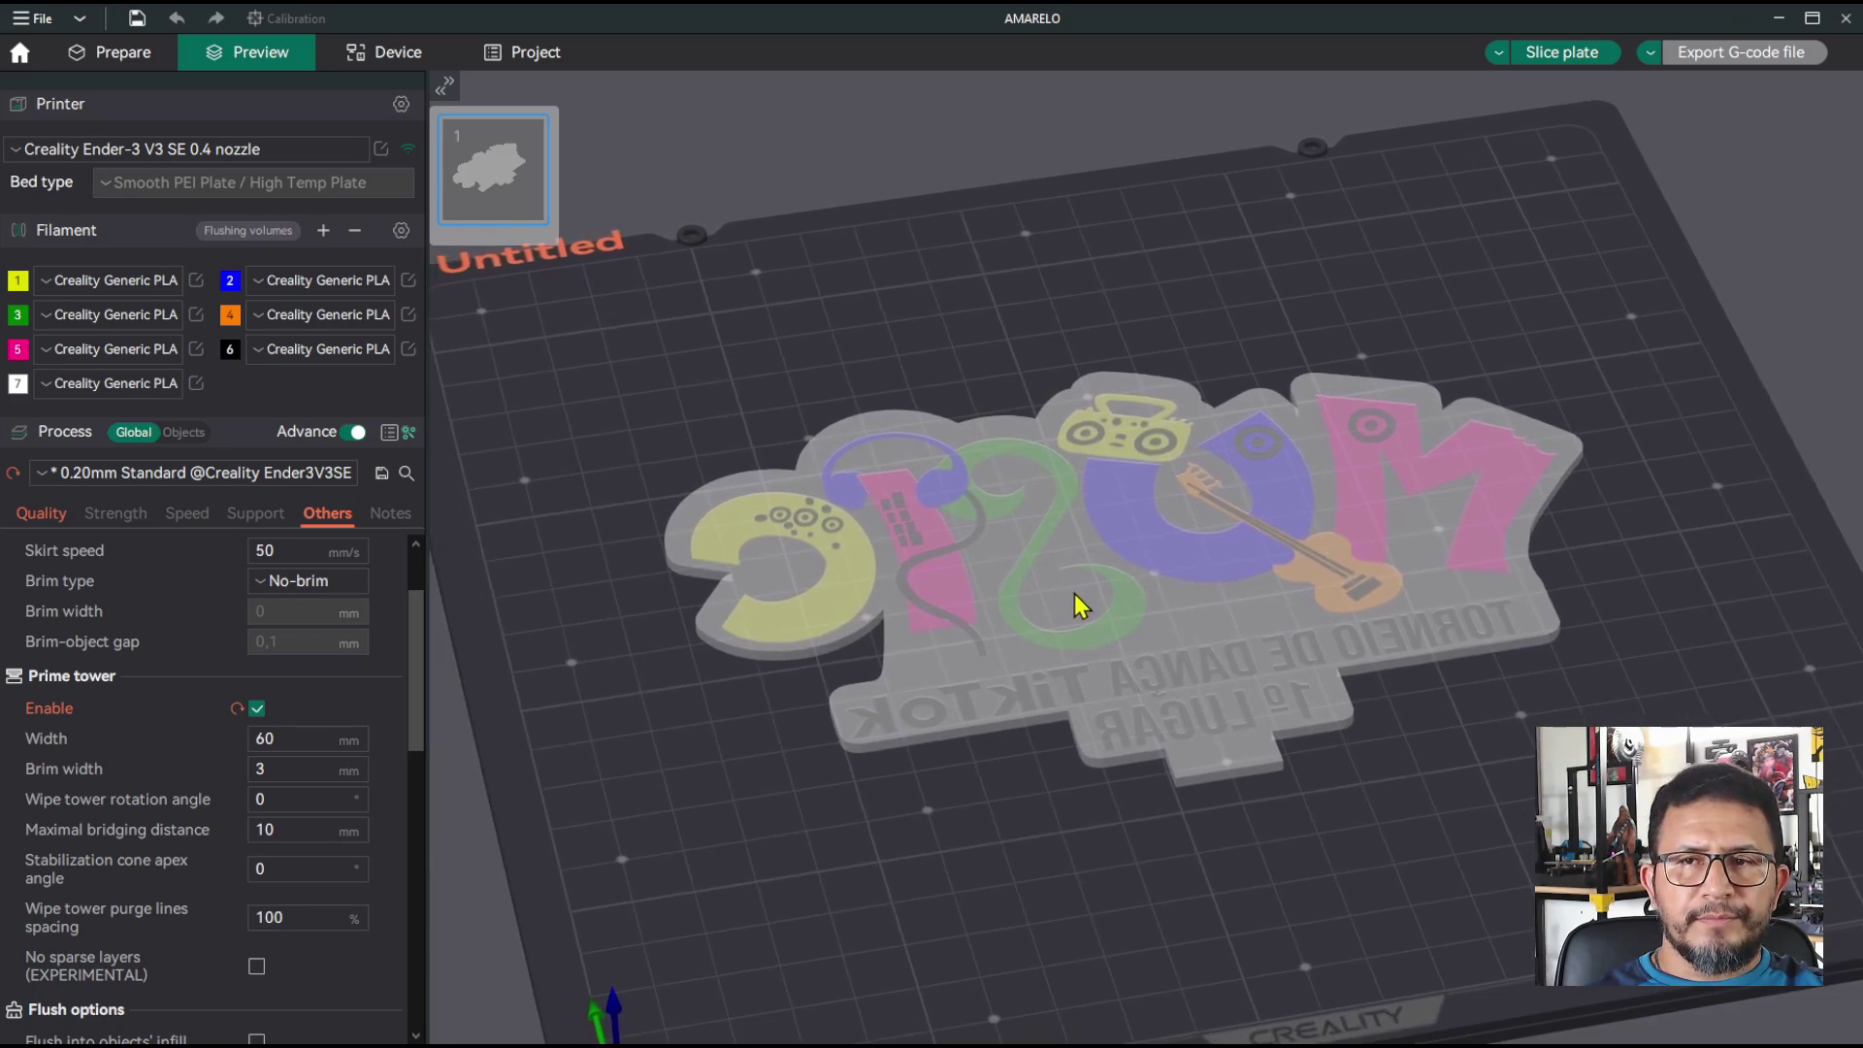
pyautogui.scroll(1, 1074, 594)
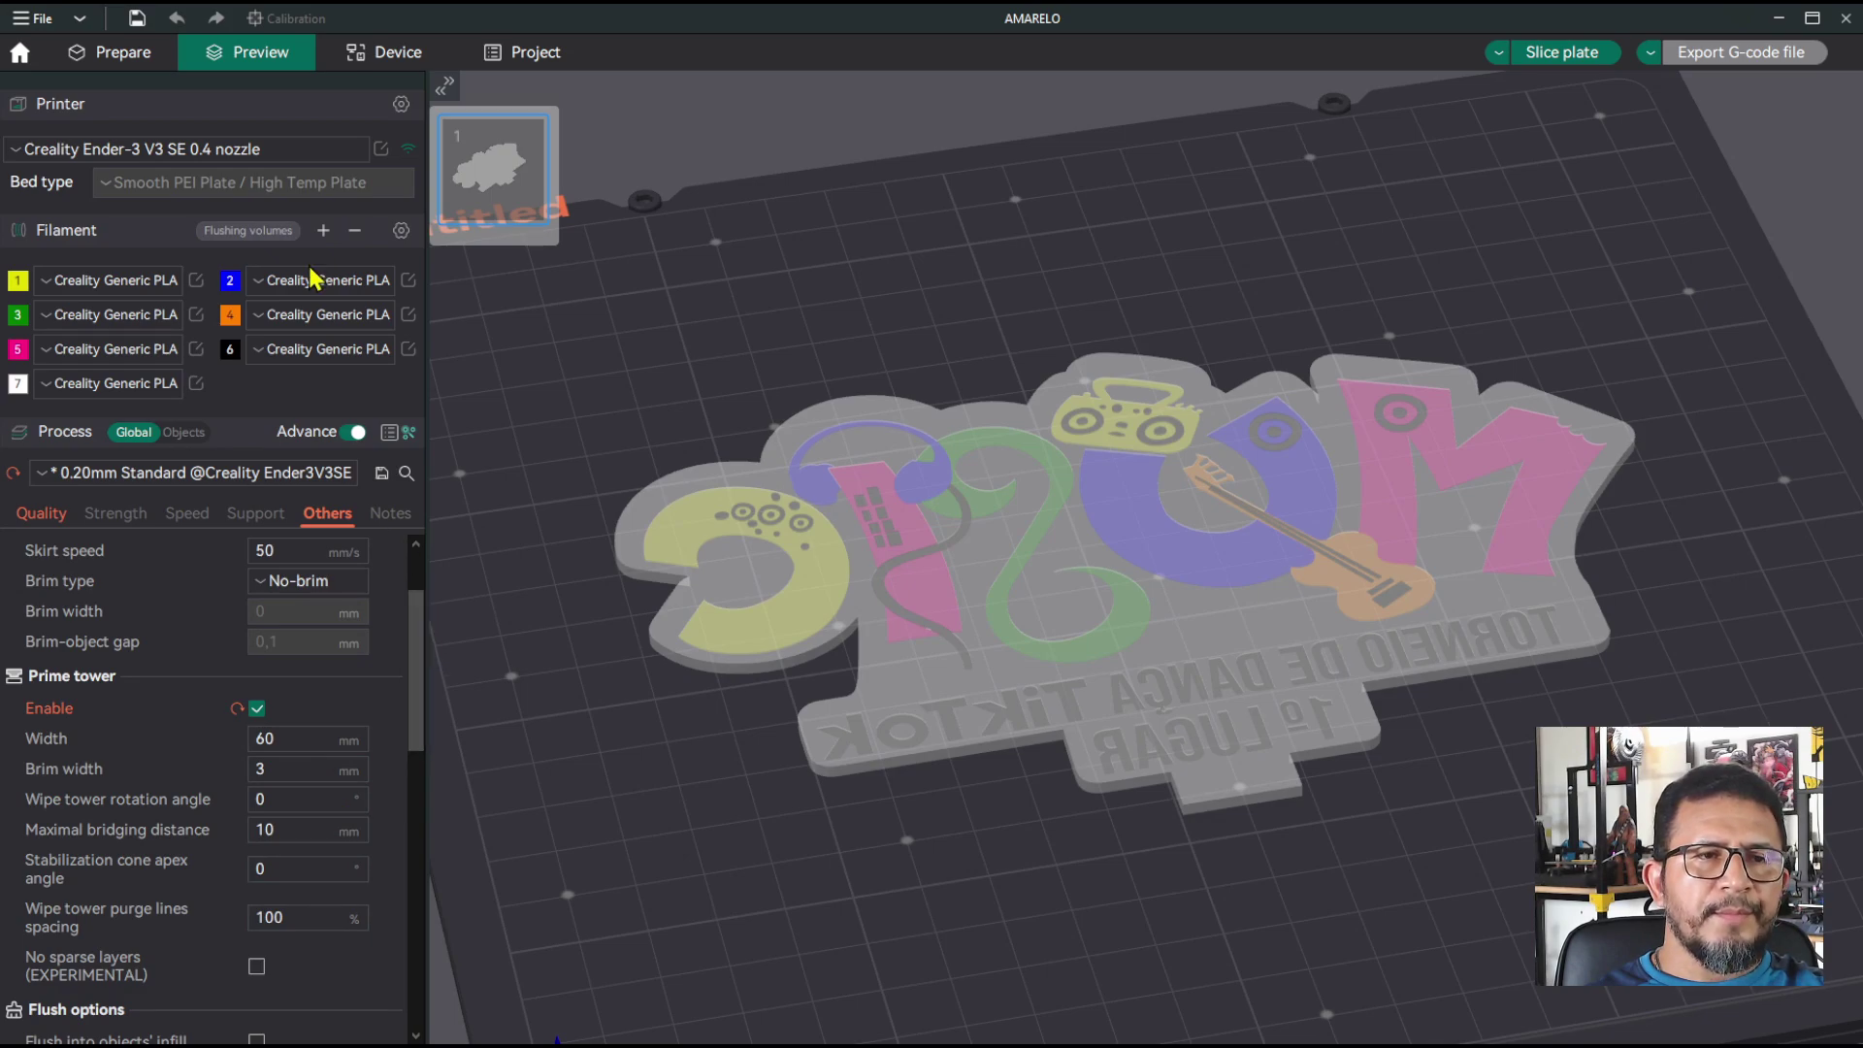
# Step: Return to the plate preparation view and select the striped prime tower to examine it beside the model
pyautogui.click(141, 56)
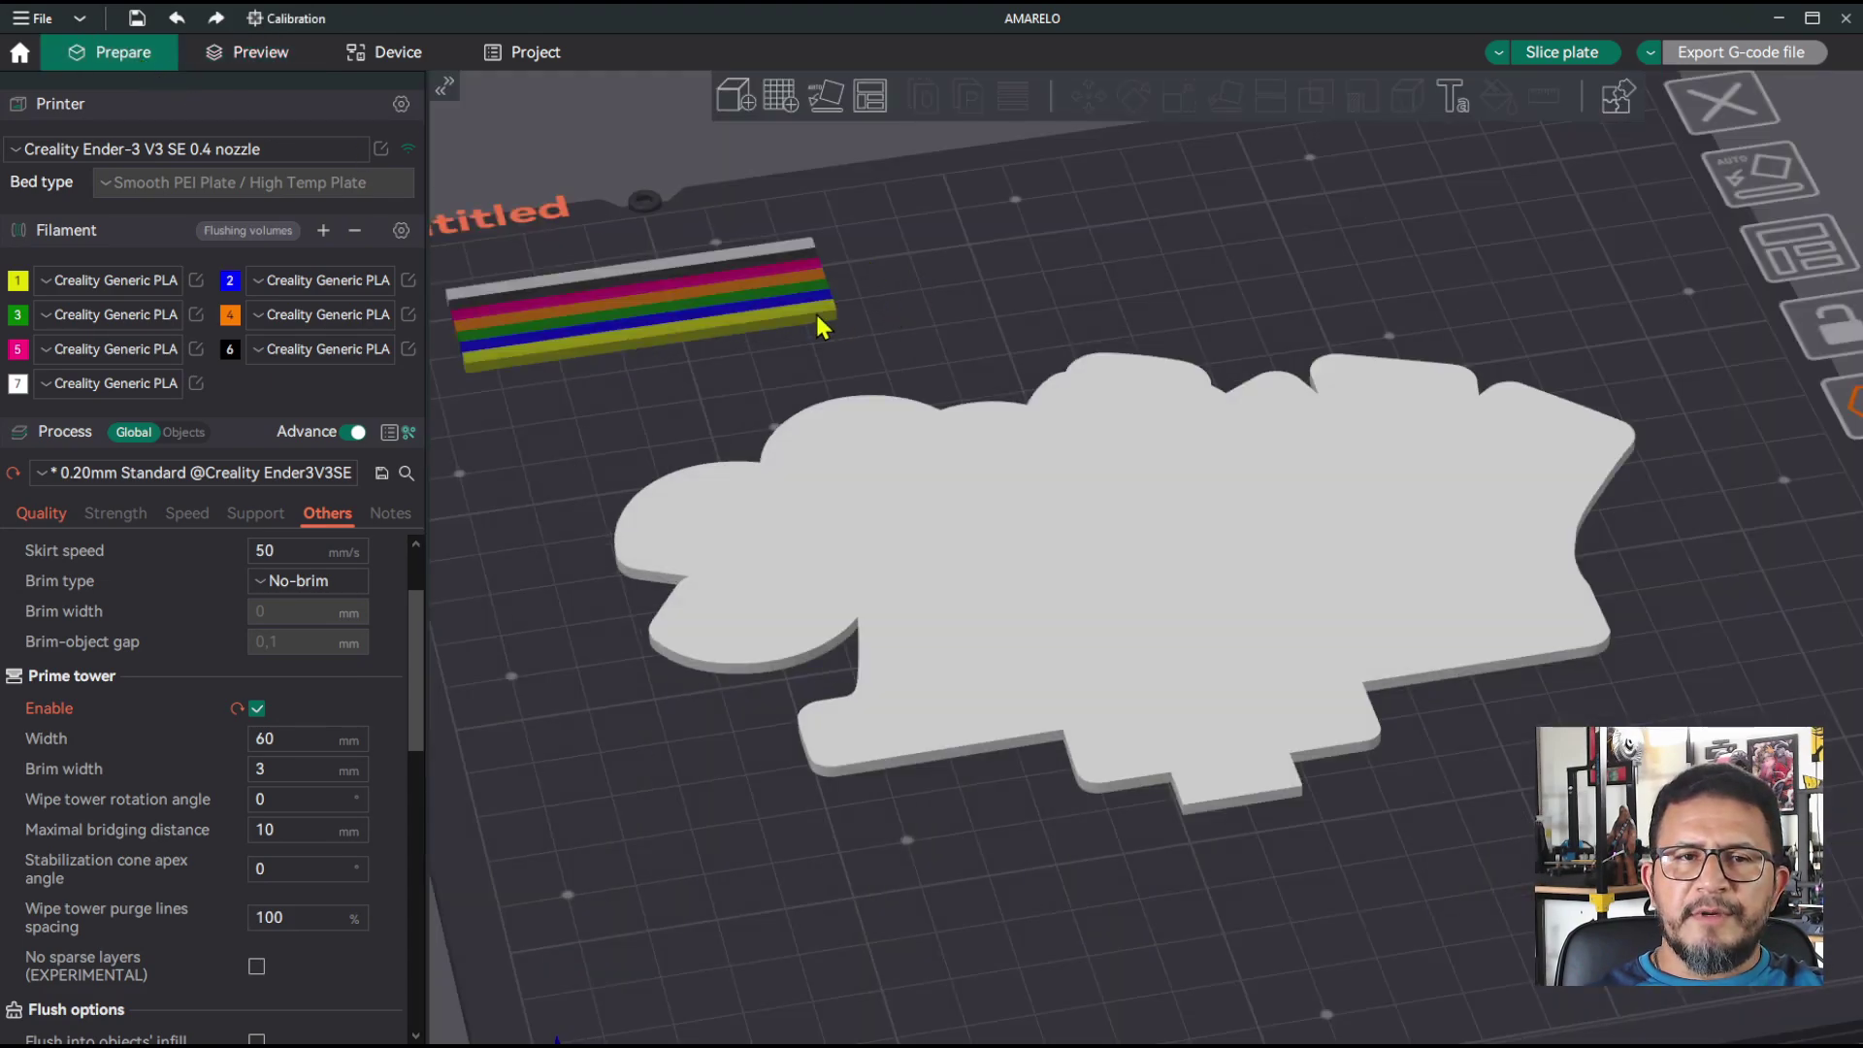
pyautogui.click(642, 308)
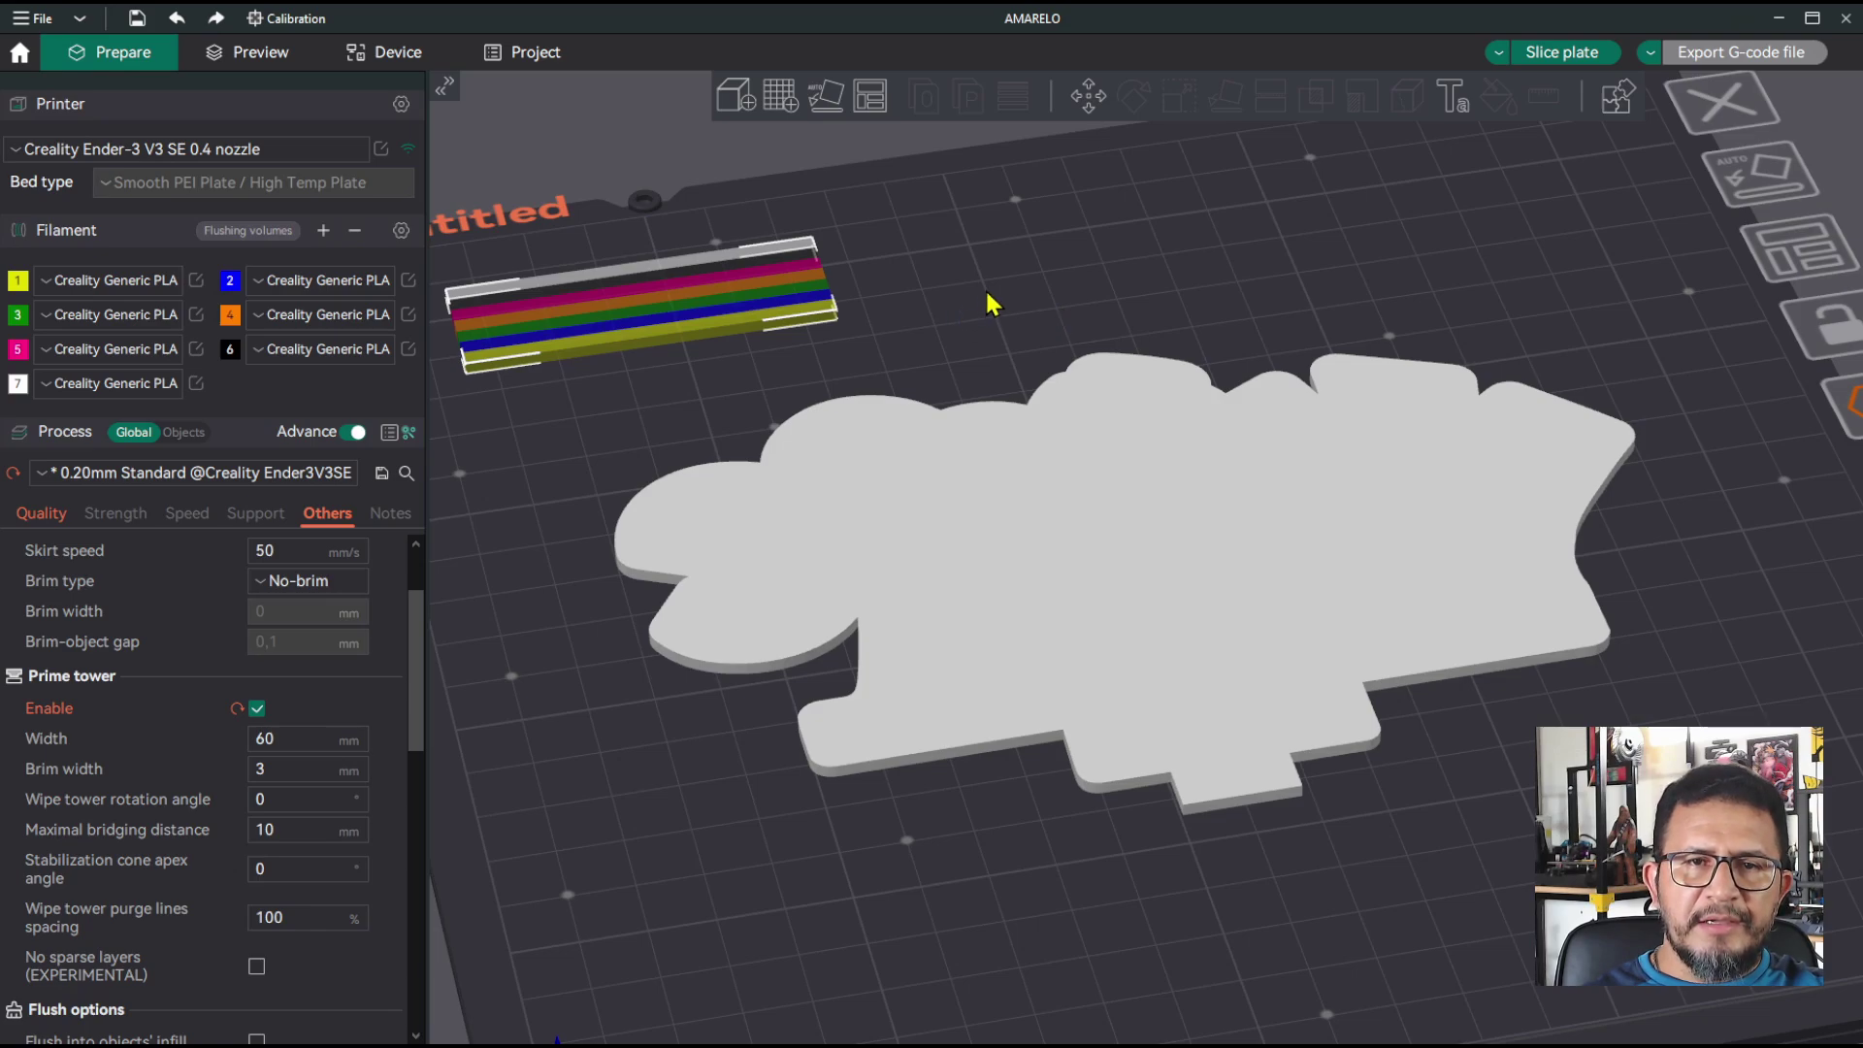
pyautogui.moveTo(1134, 335); pyautogui.dragTo(1056, 325)
pyautogui.moveTo(1056, 325); pyautogui.dragTo(1106, 303, button='right')
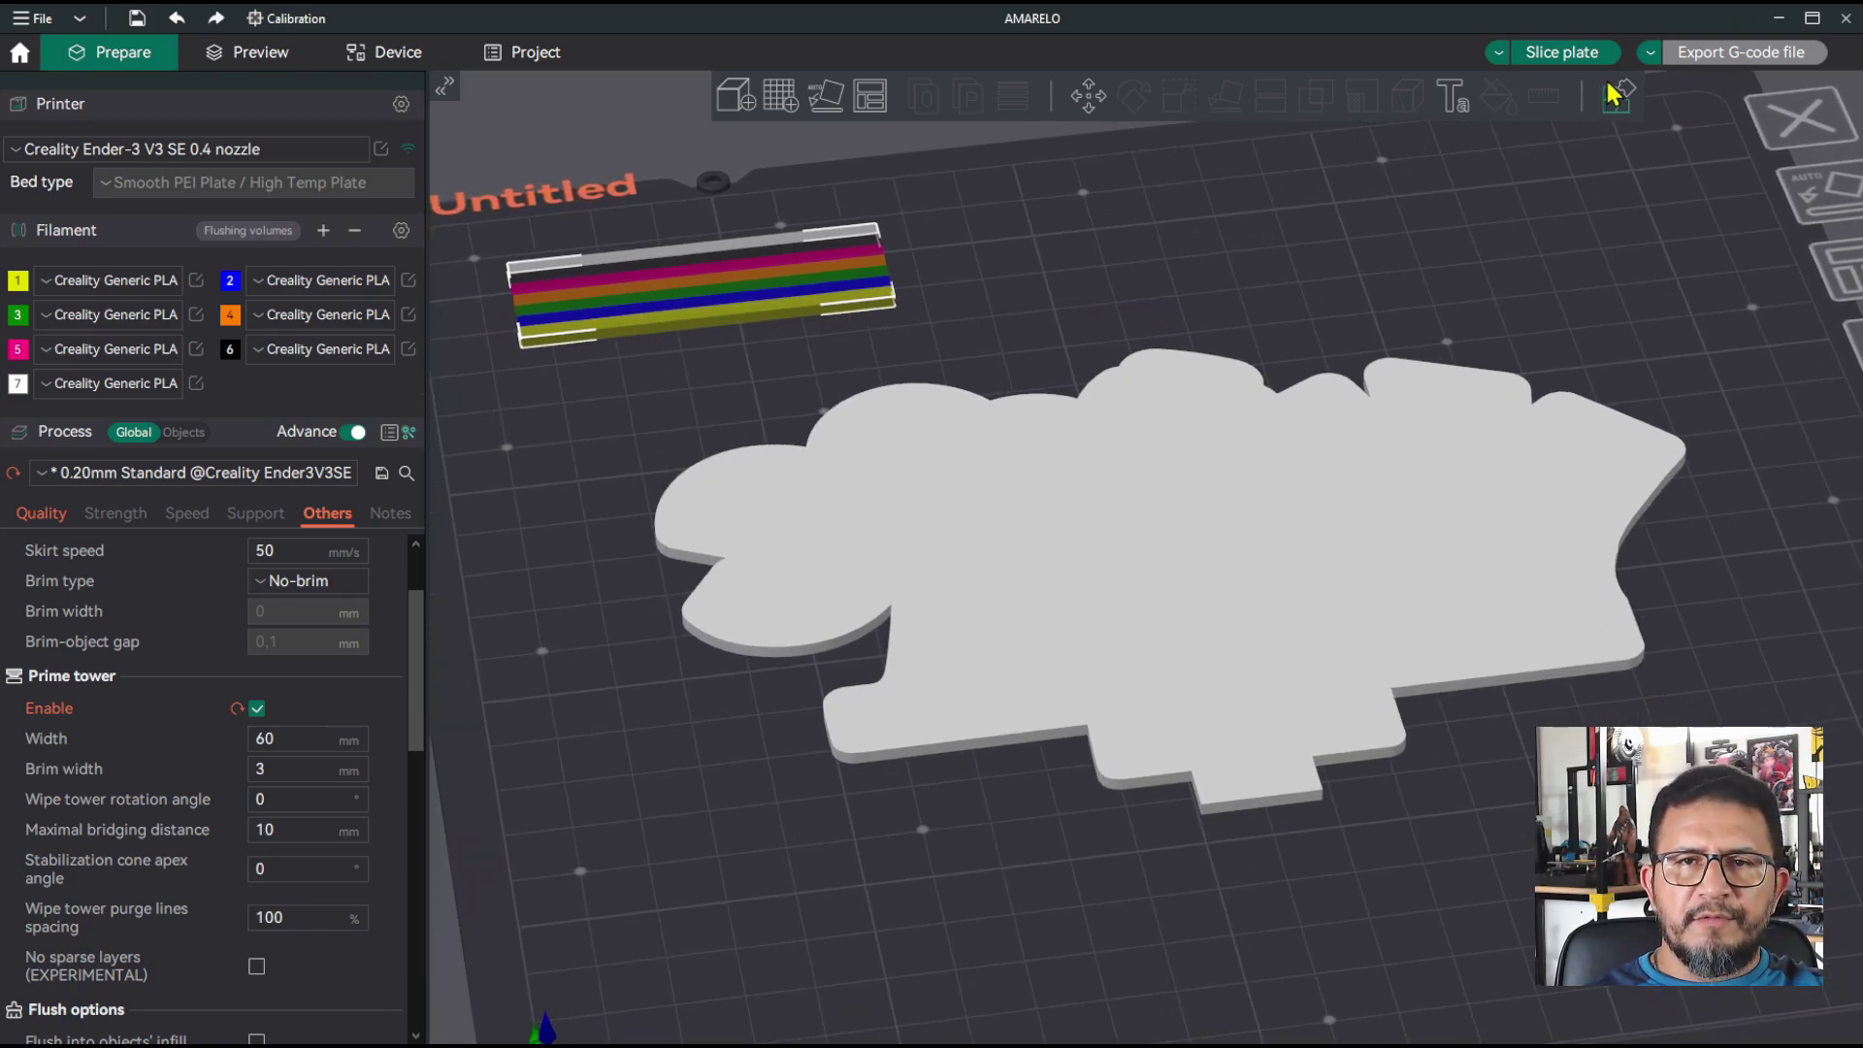
# Step: Slice the plate with the prime tower enabled and examine the tower's colour bands in the preview
pyautogui.click(1560, 51)
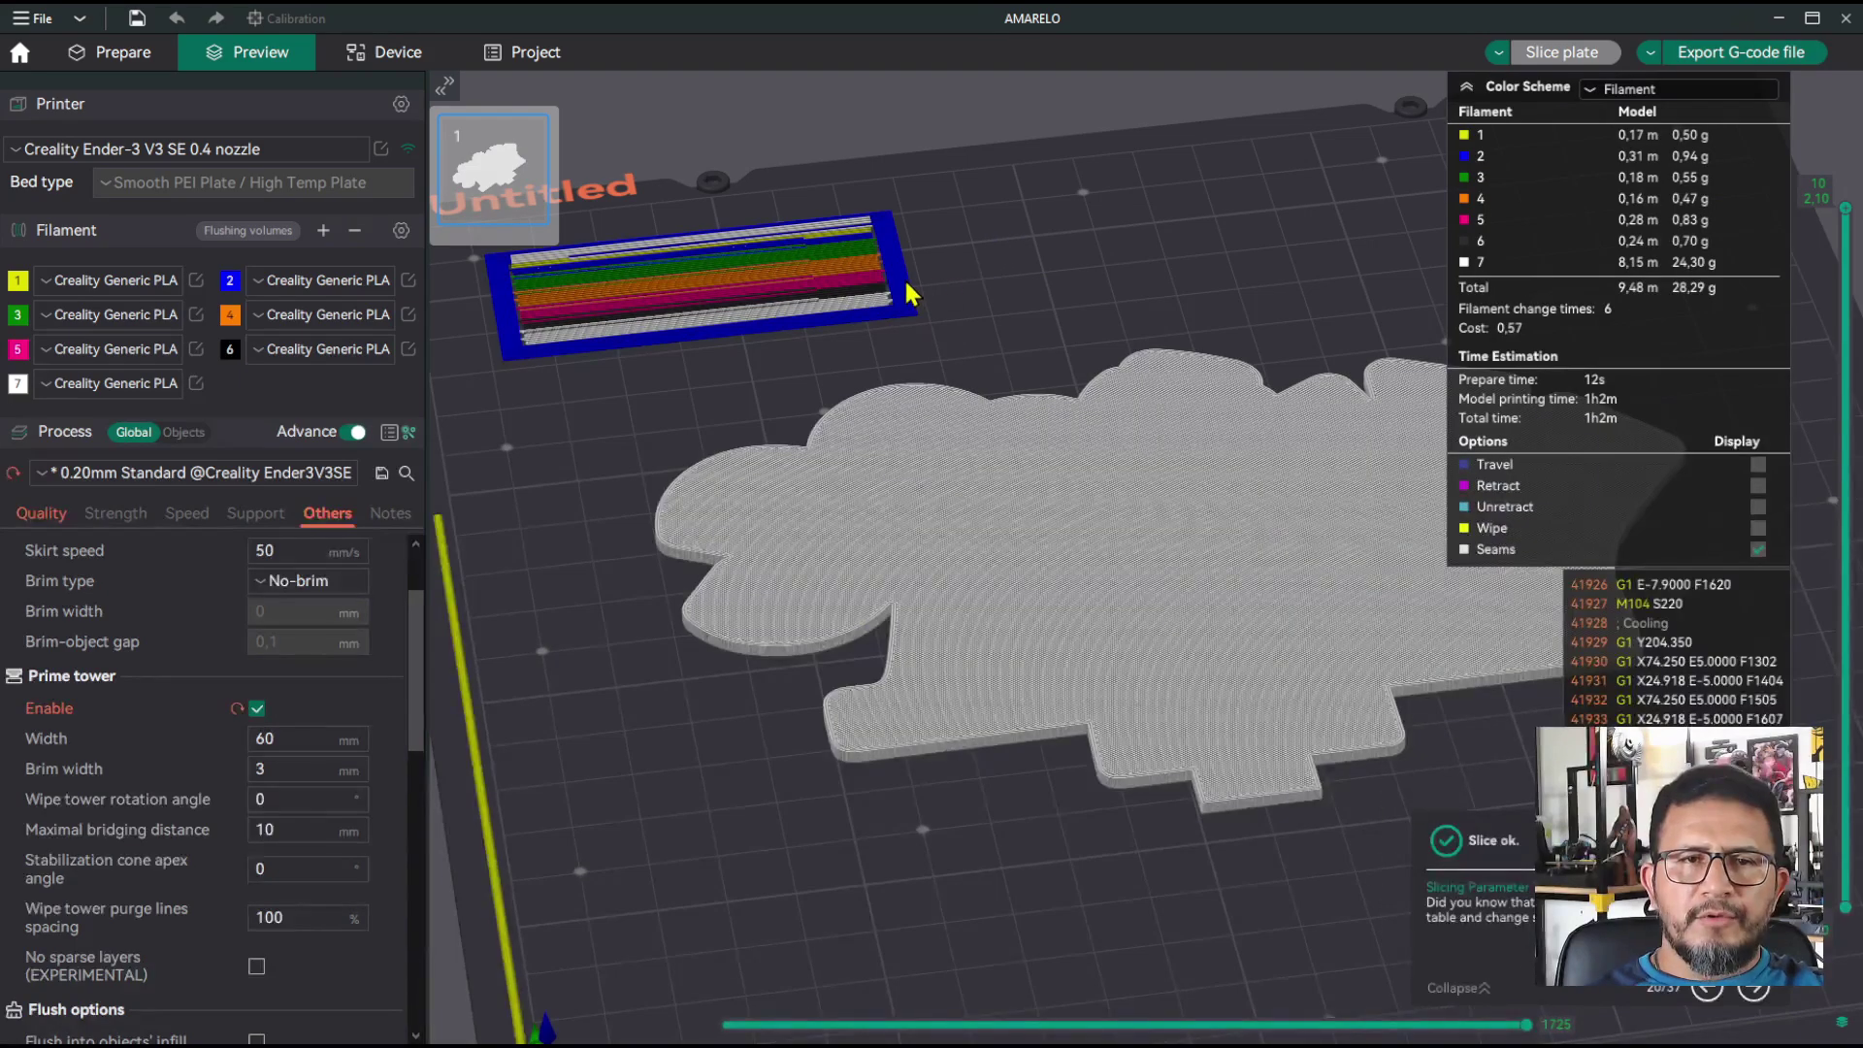
pyautogui.moveTo(905, 276); pyautogui.dragTo(941, 307, button='right')
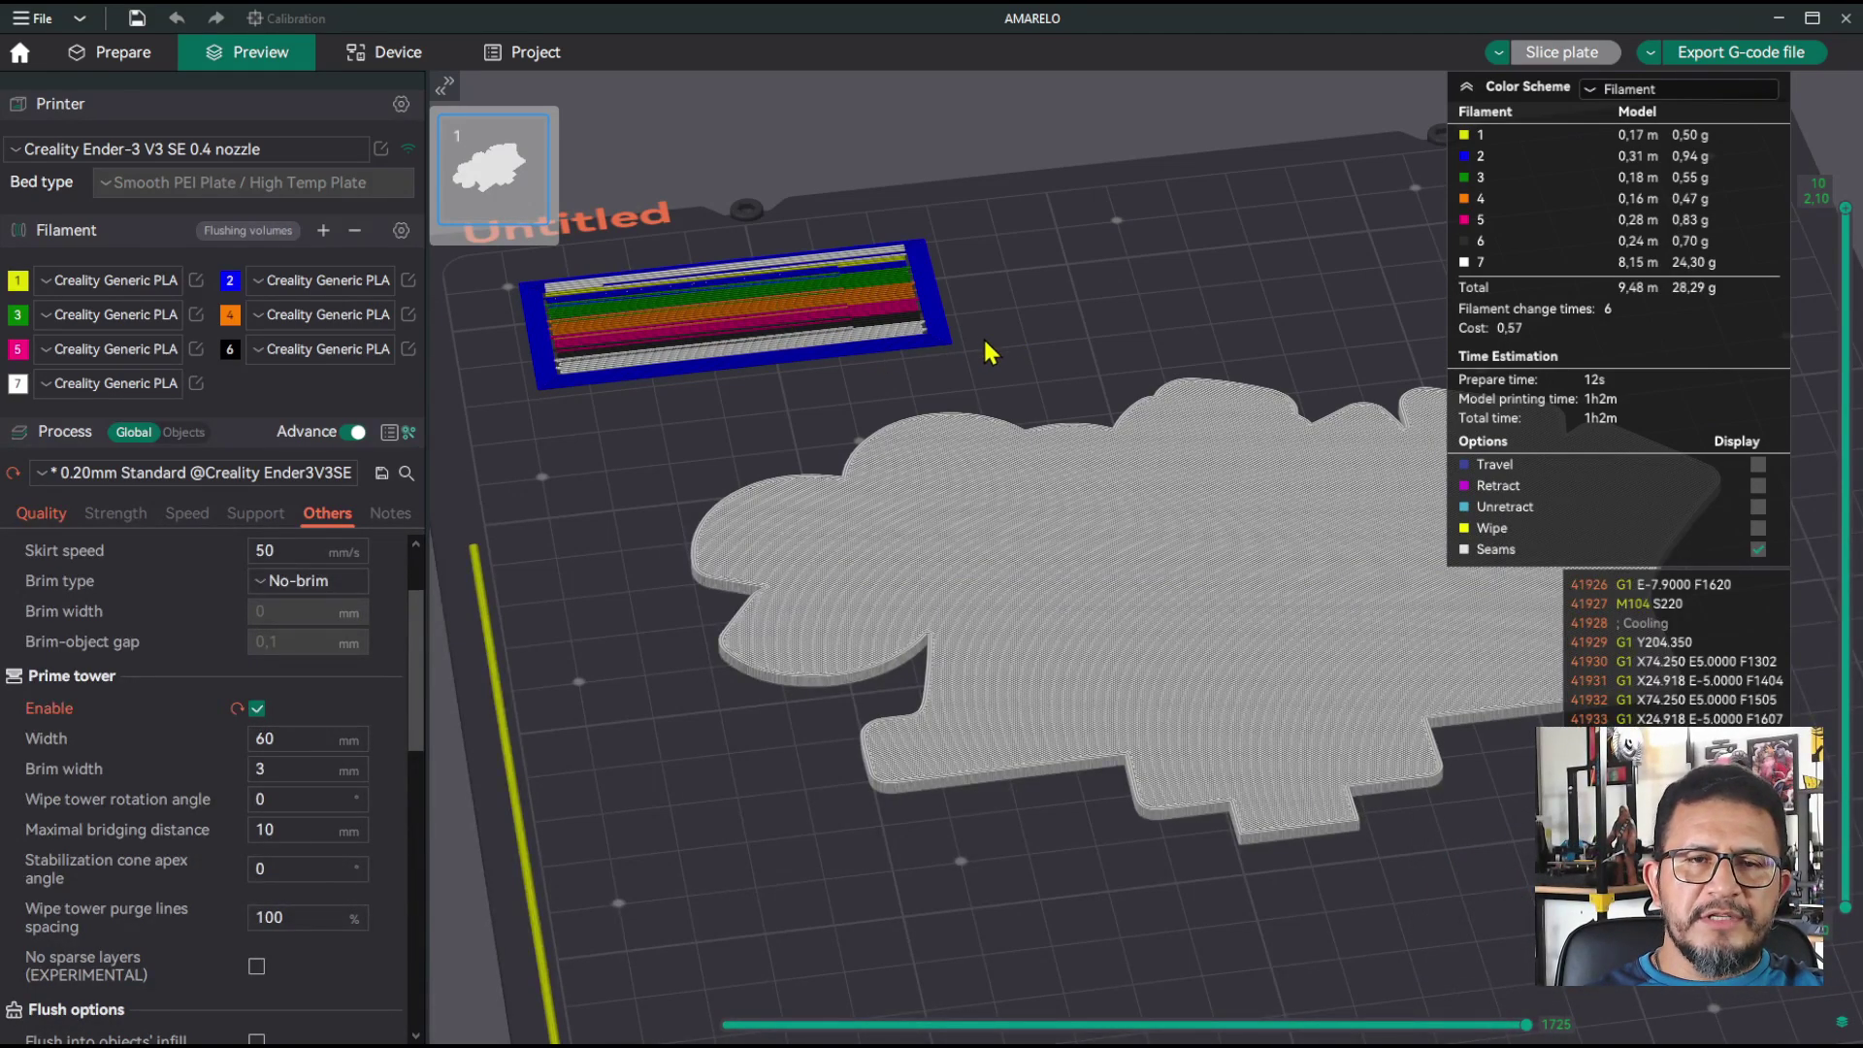
pyautogui.moveTo(982, 340); pyautogui.dragTo(1043, 338)
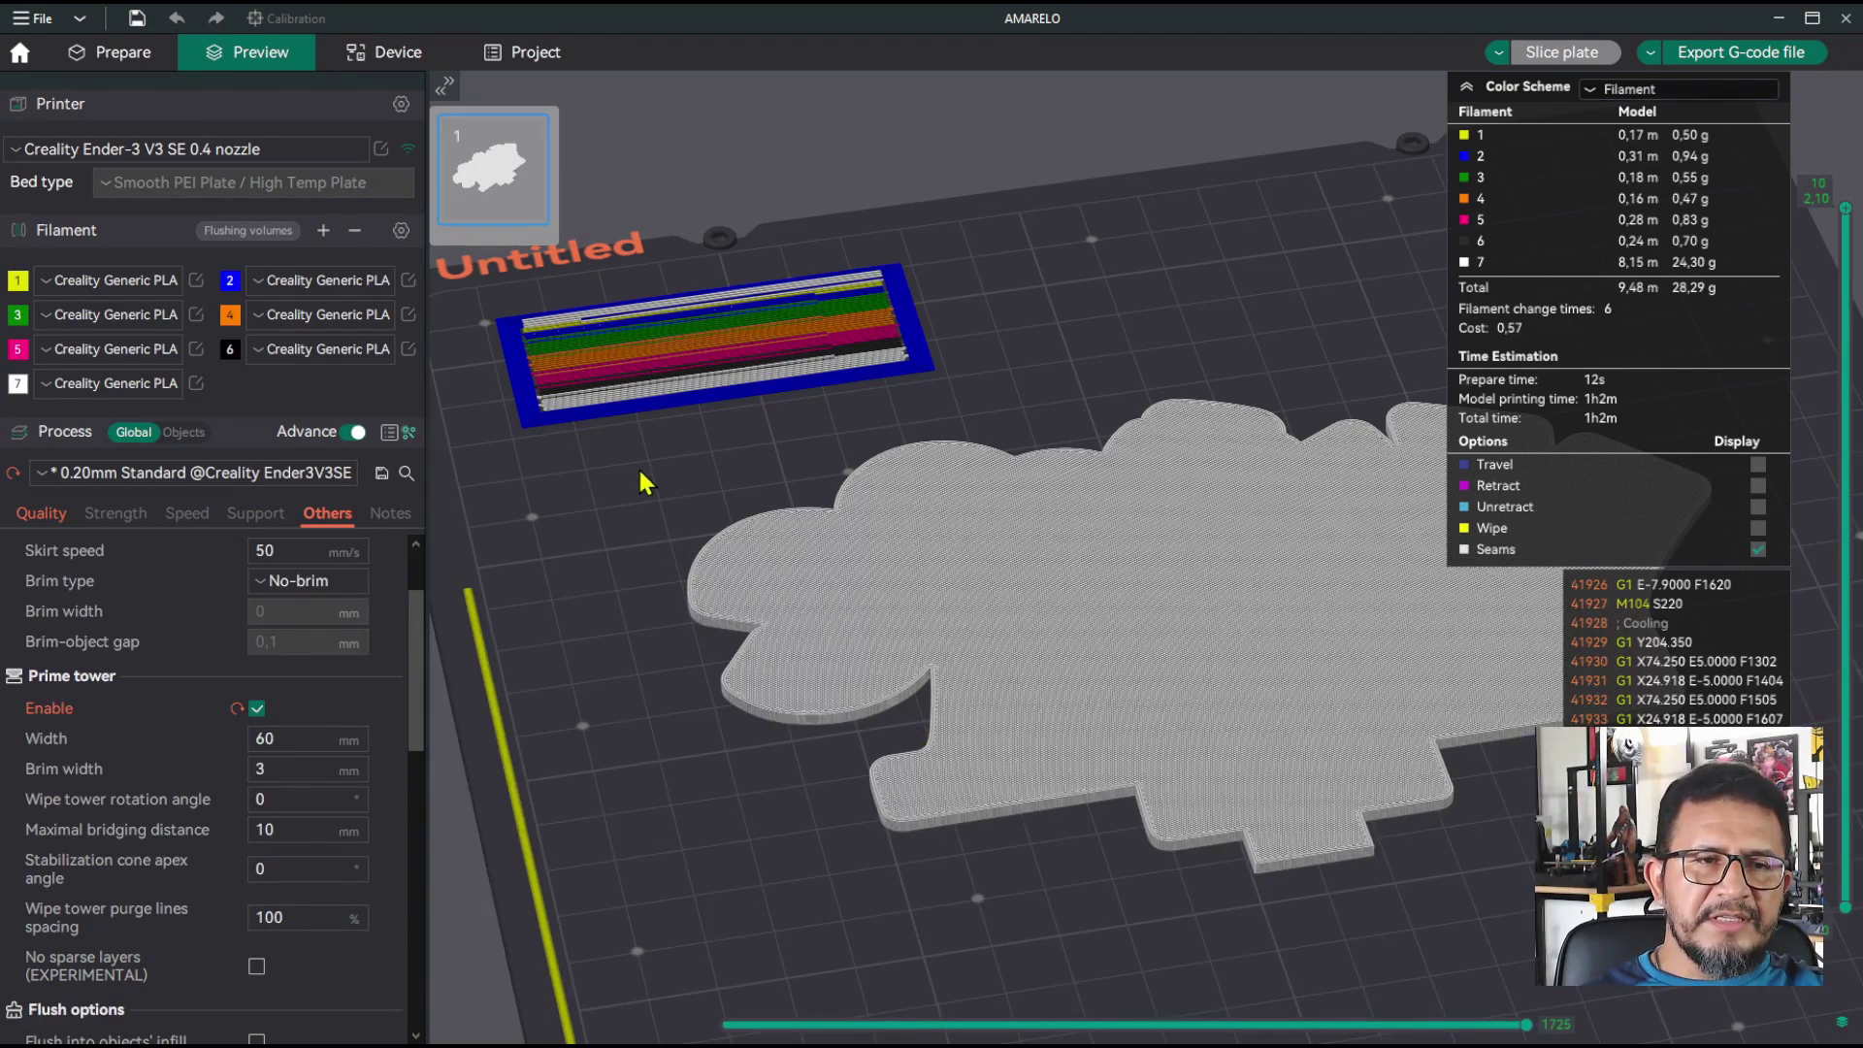
pyautogui.scroll(-3, 598, 519)
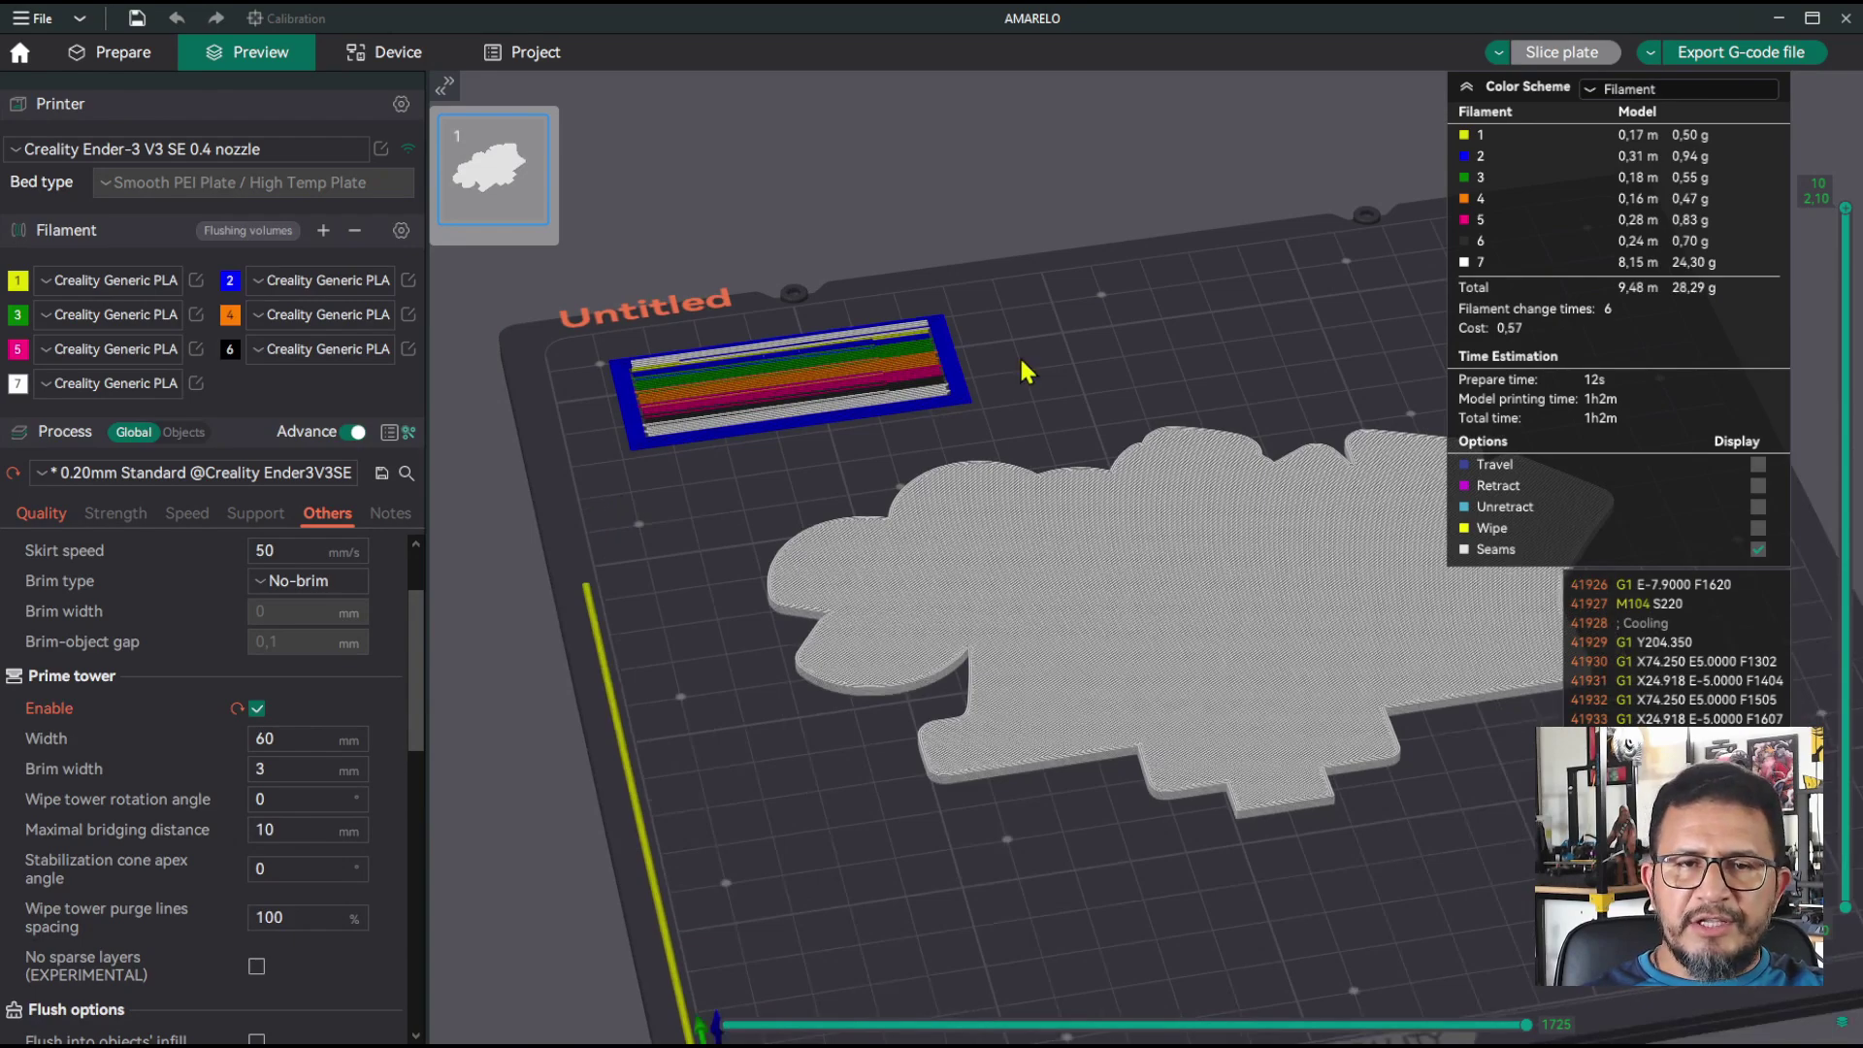
pyautogui.moveTo(1163, 311); pyautogui.dragTo(1054, 289)
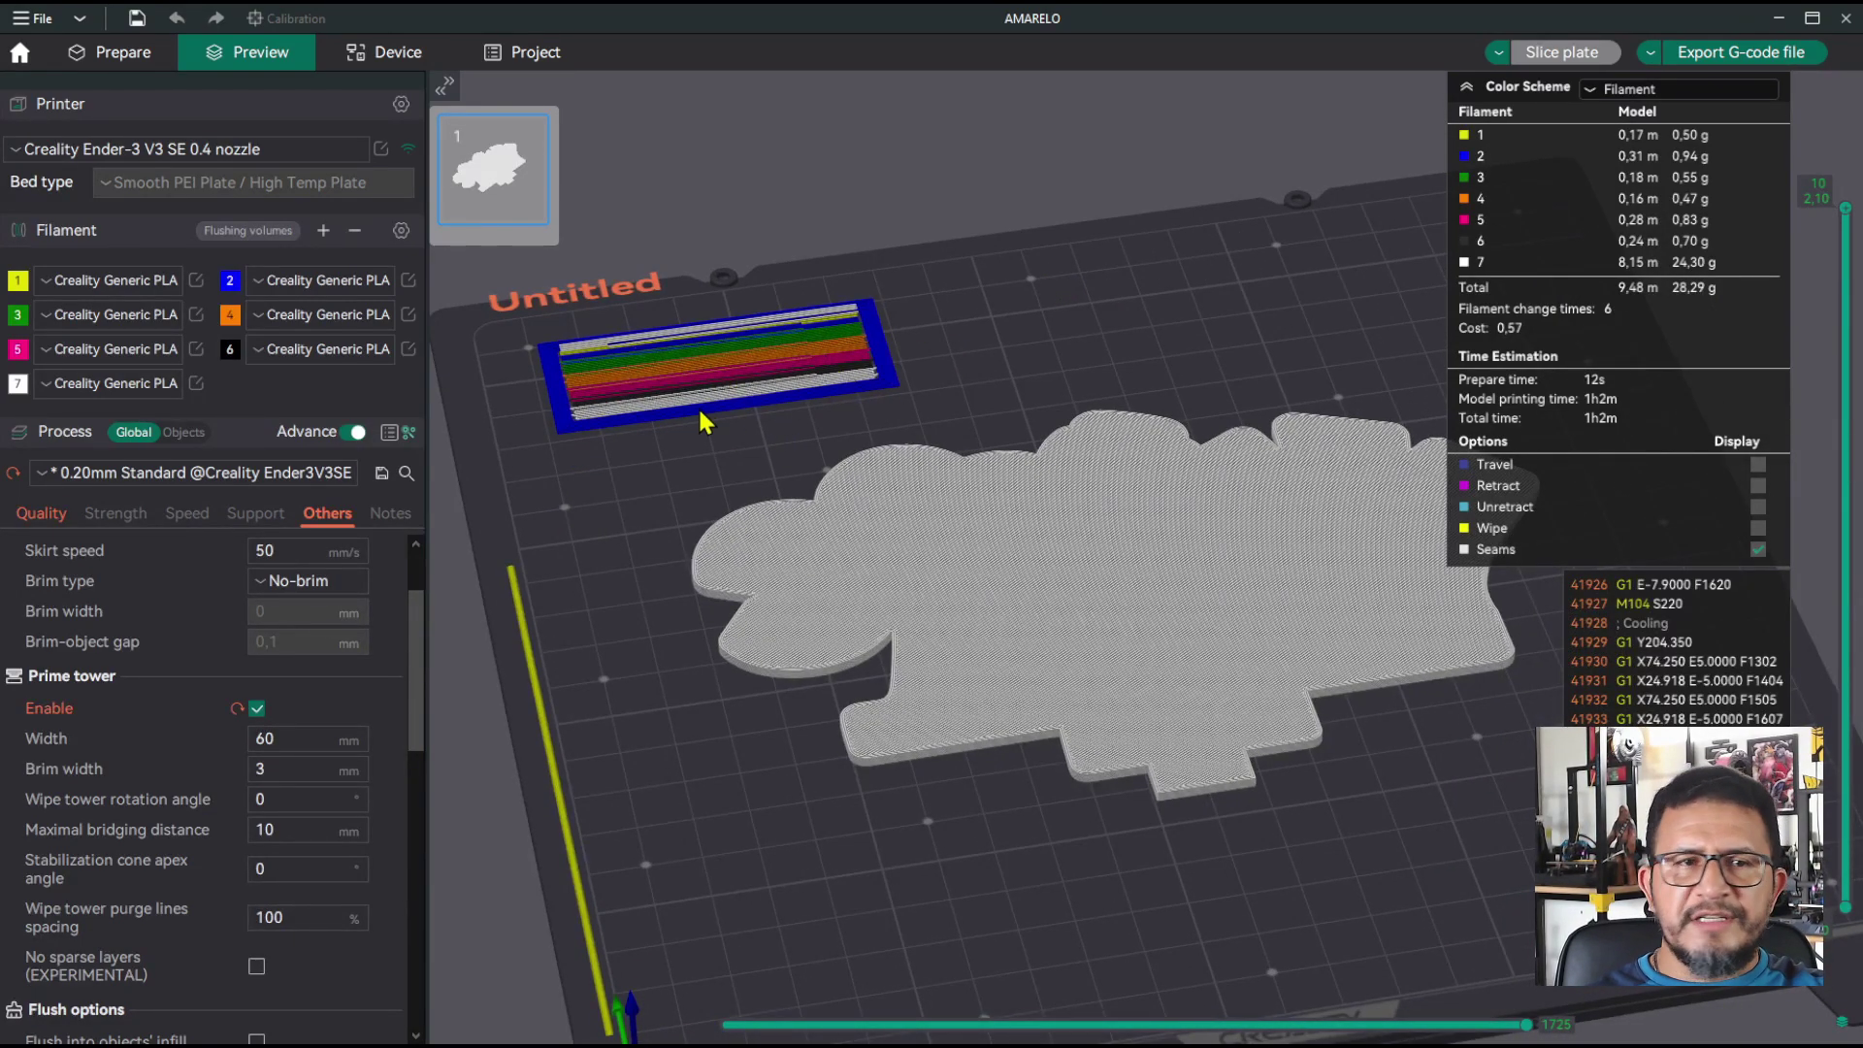
# Step: Set the multiplier of the flushing volumes for filament change to 0,2 and apply it
pyautogui.click(250, 235)
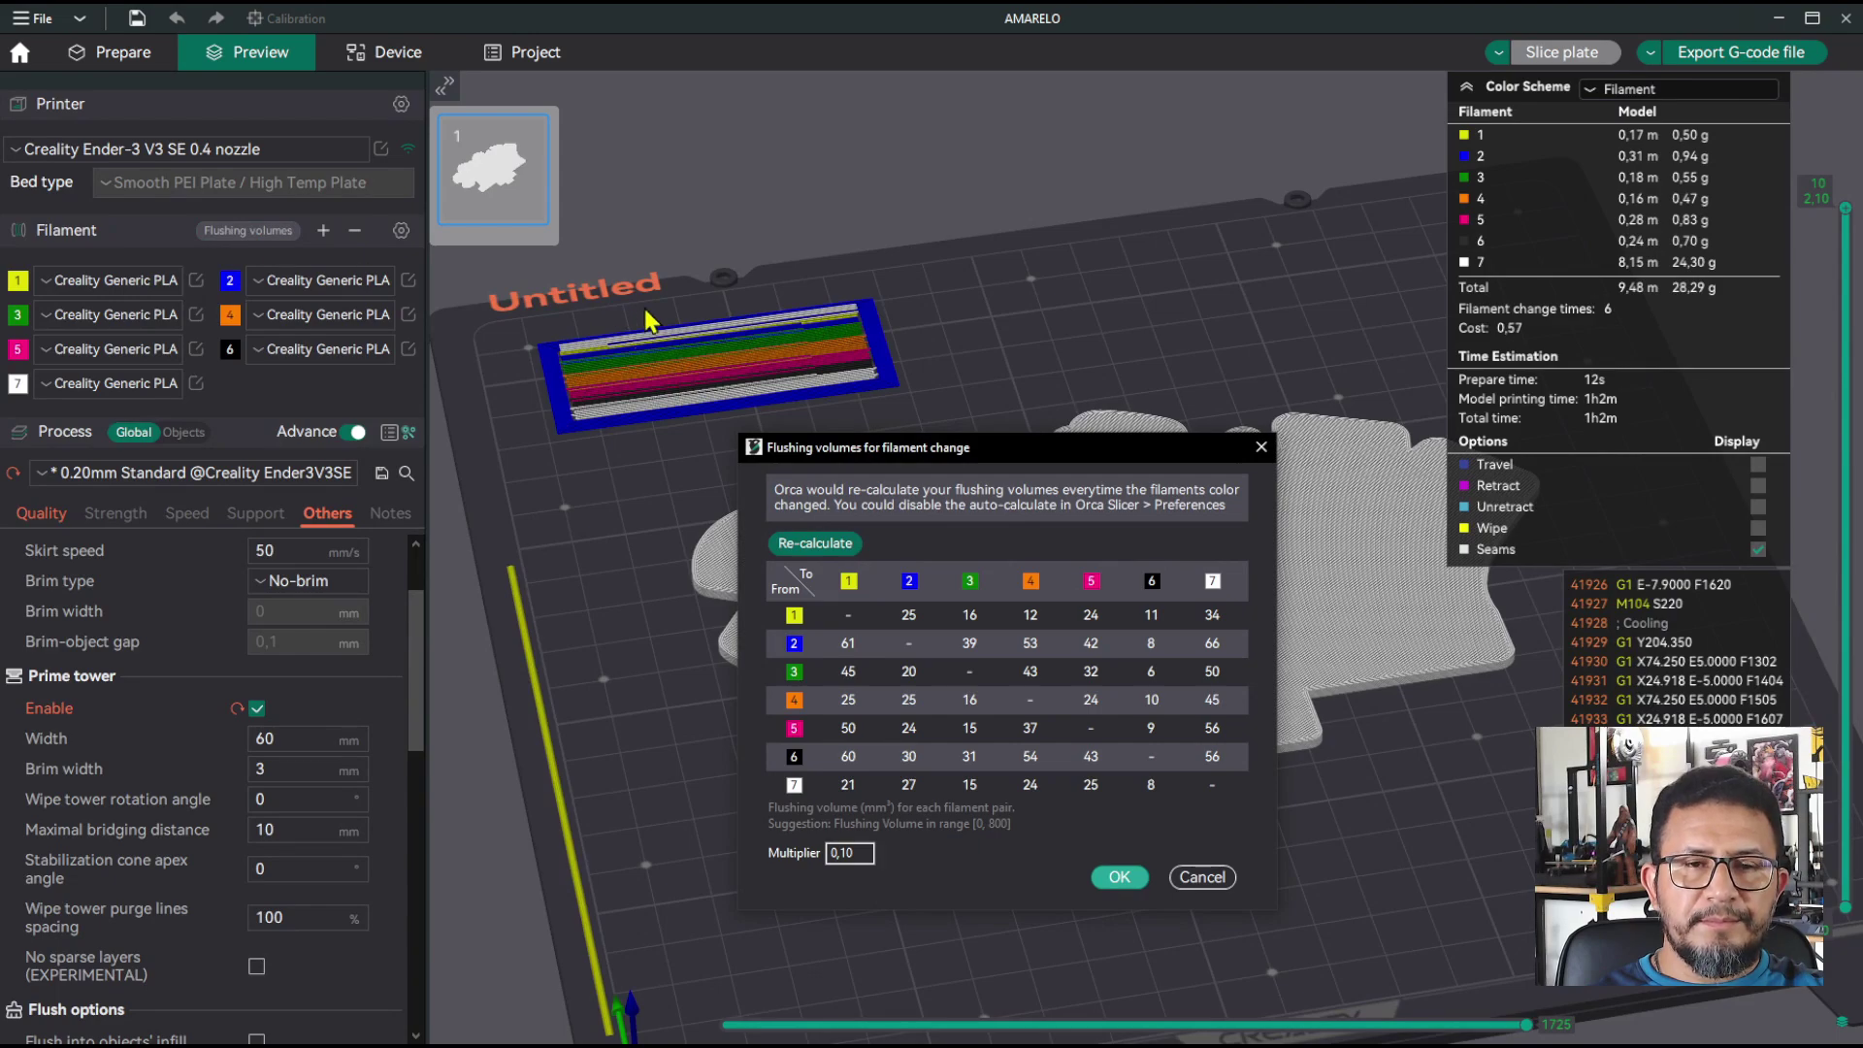
pyautogui.moveTo(990, 453); pyautogui.dragTo(873, 347)
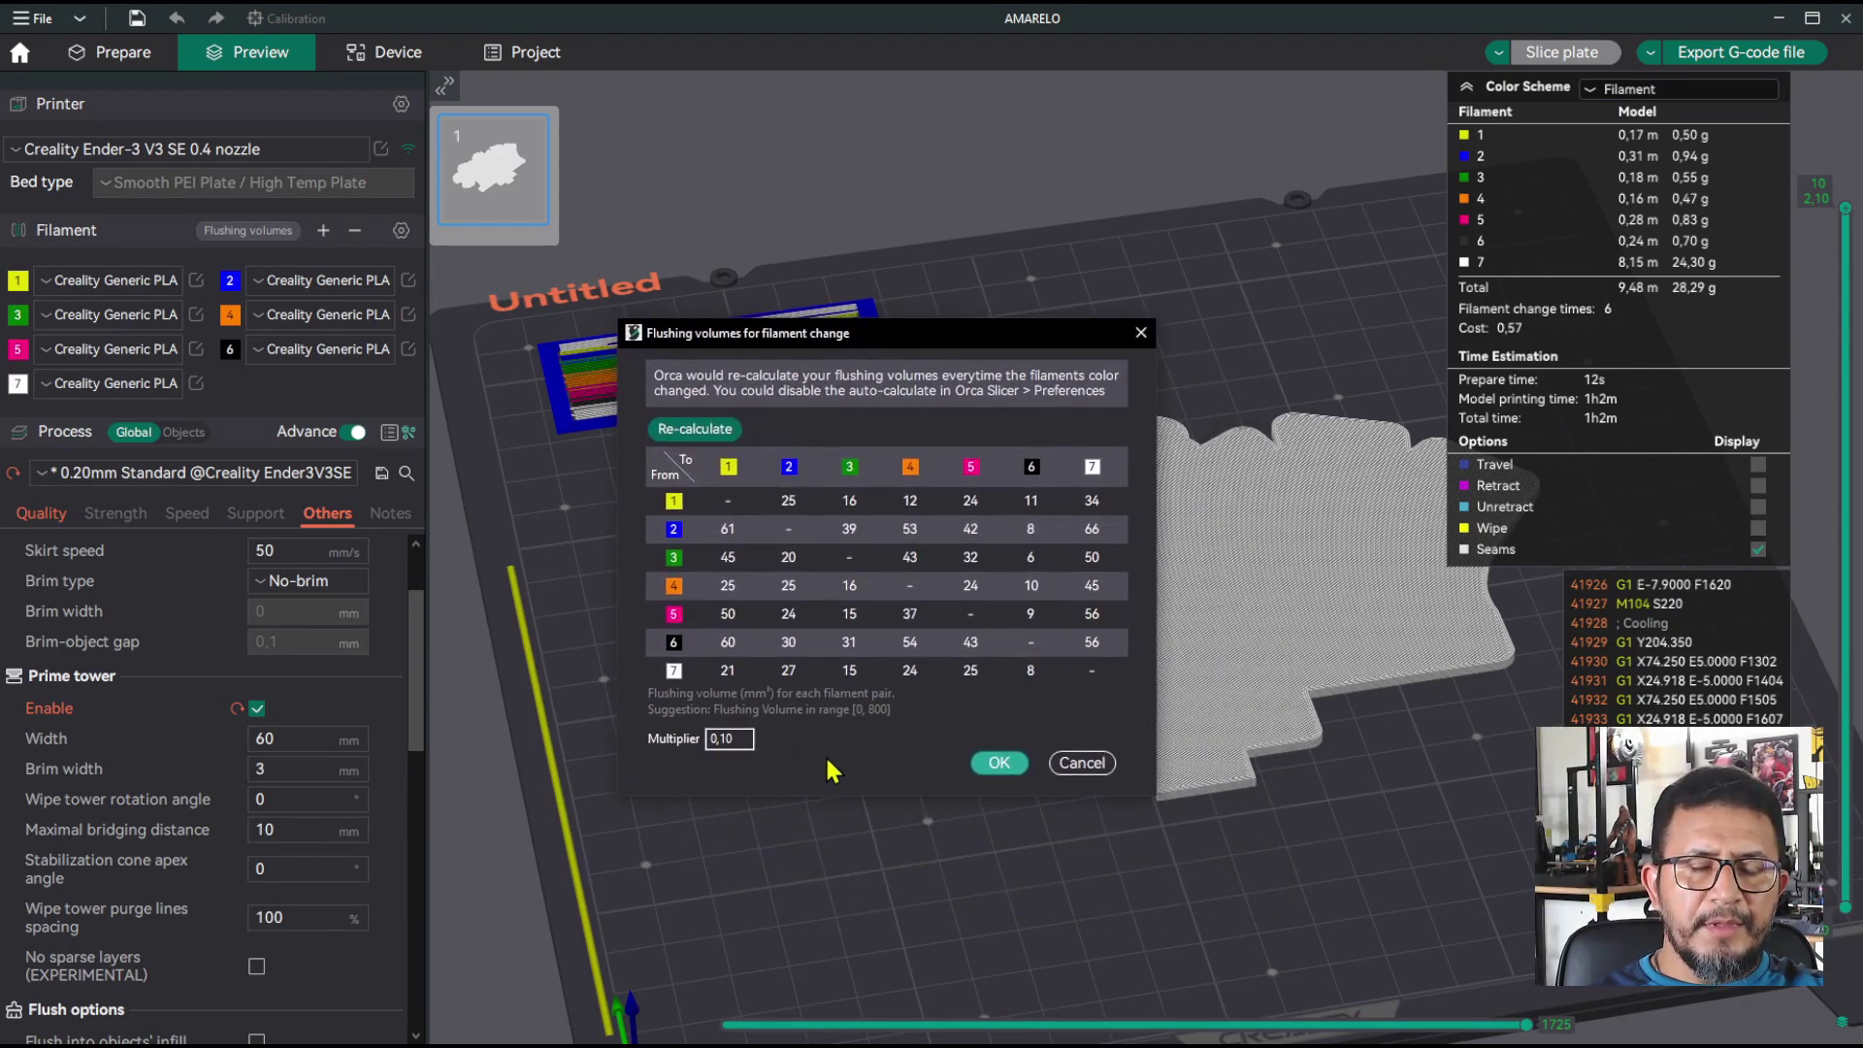
pyautogui.click(737, 746)
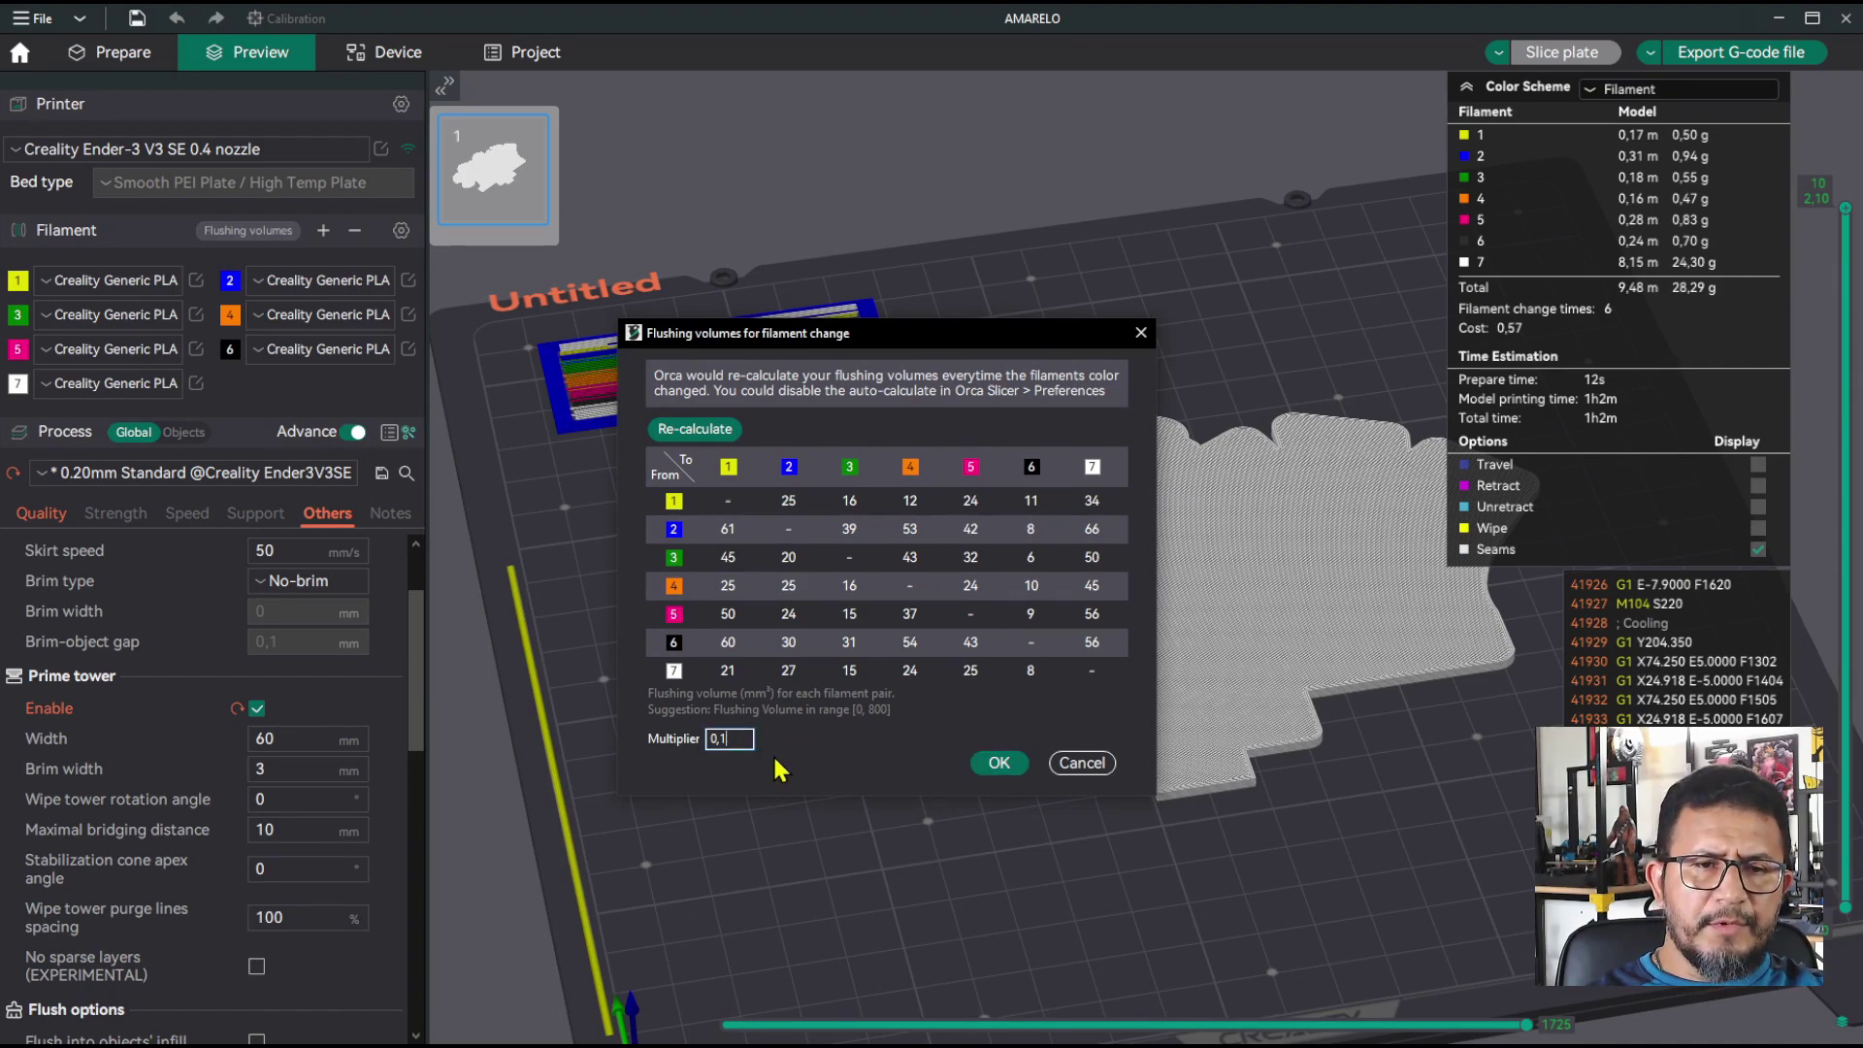
pyautogui.write('2')
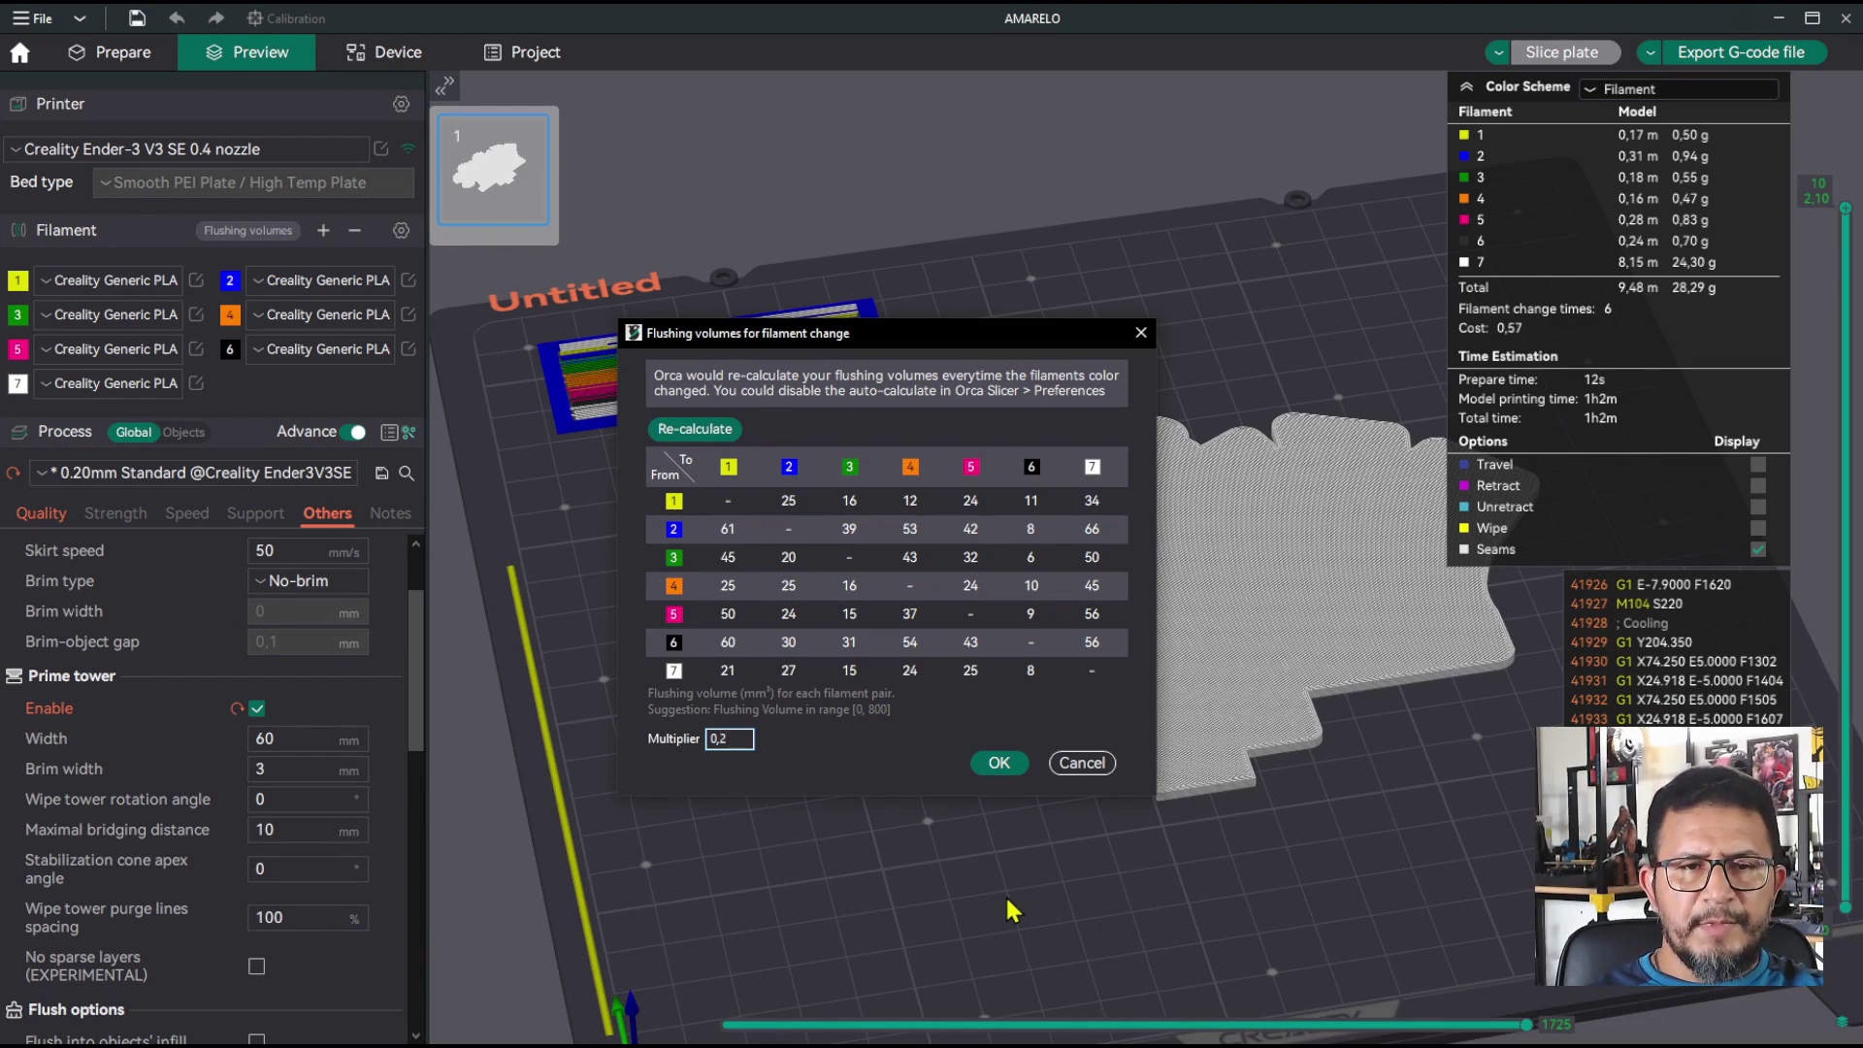
pyautogui.click(1000, 766)
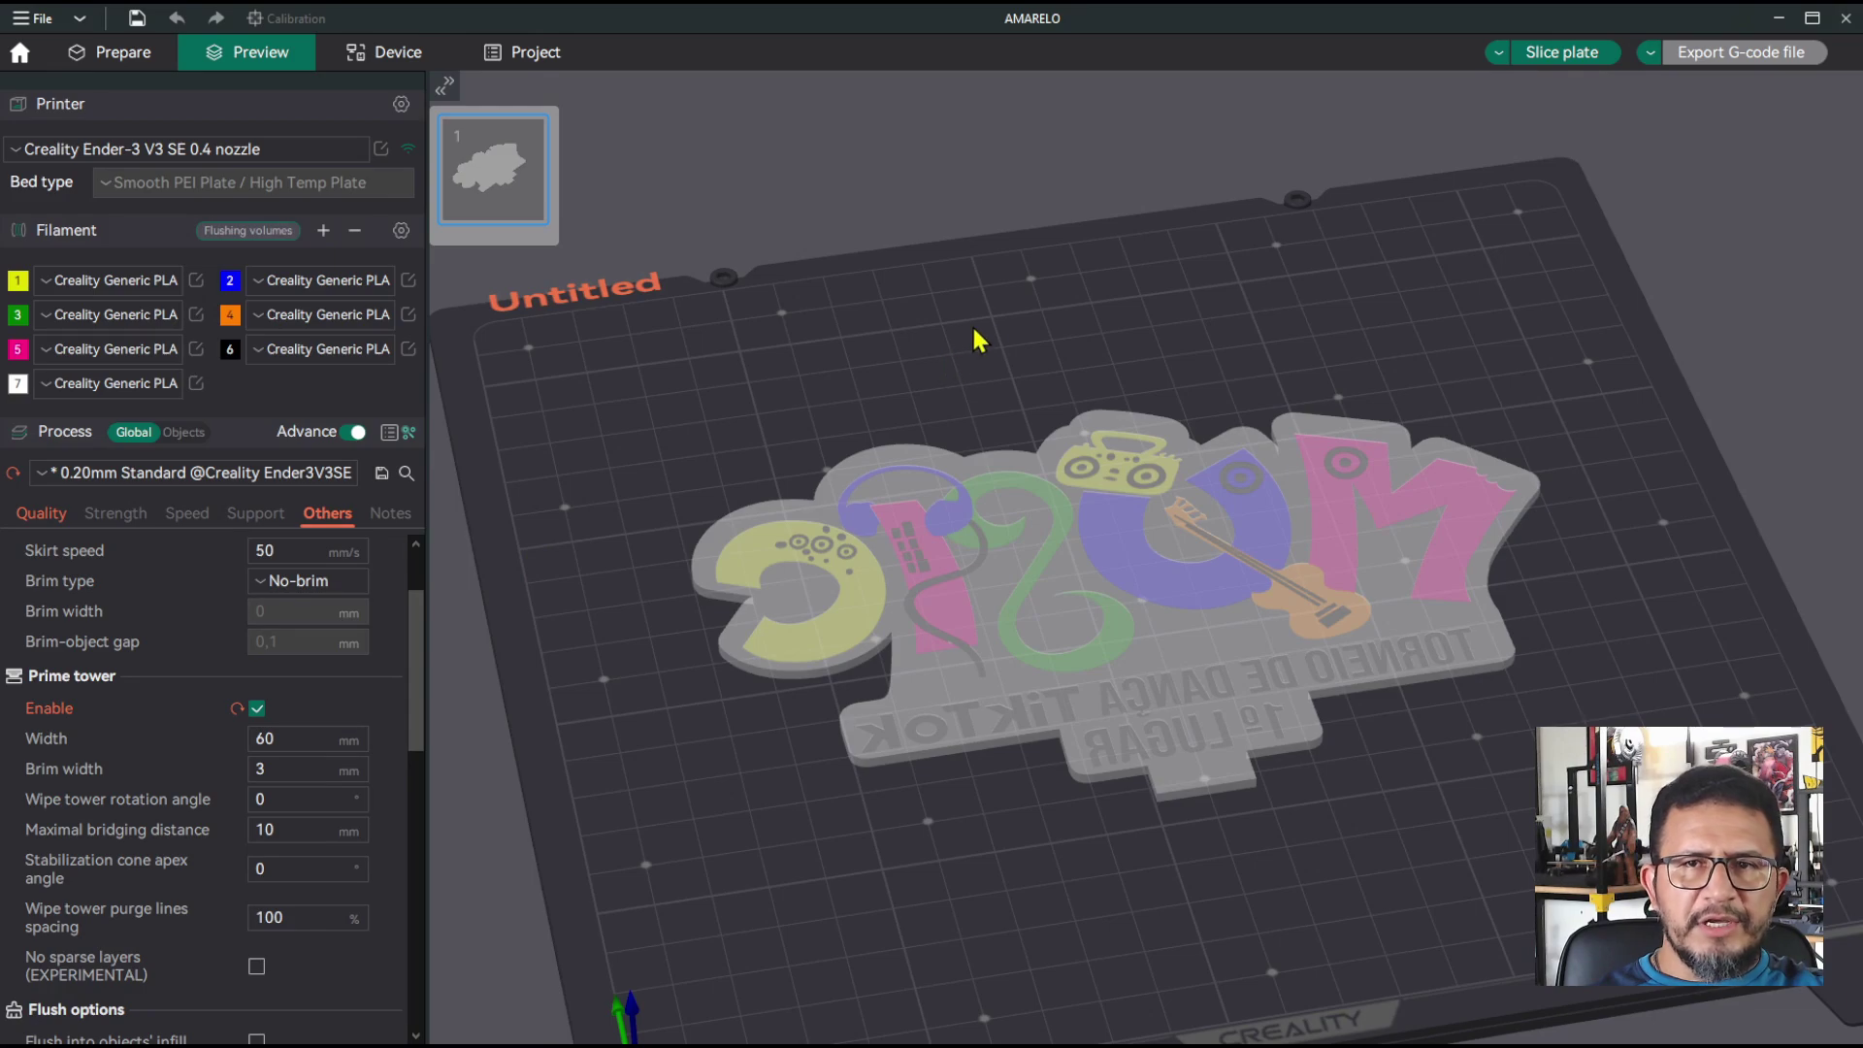
# Step: Reslice the plate with the new flushing multiplier and examine the size and colour bands of the prime tower
pyautogui.click(1545, 51)
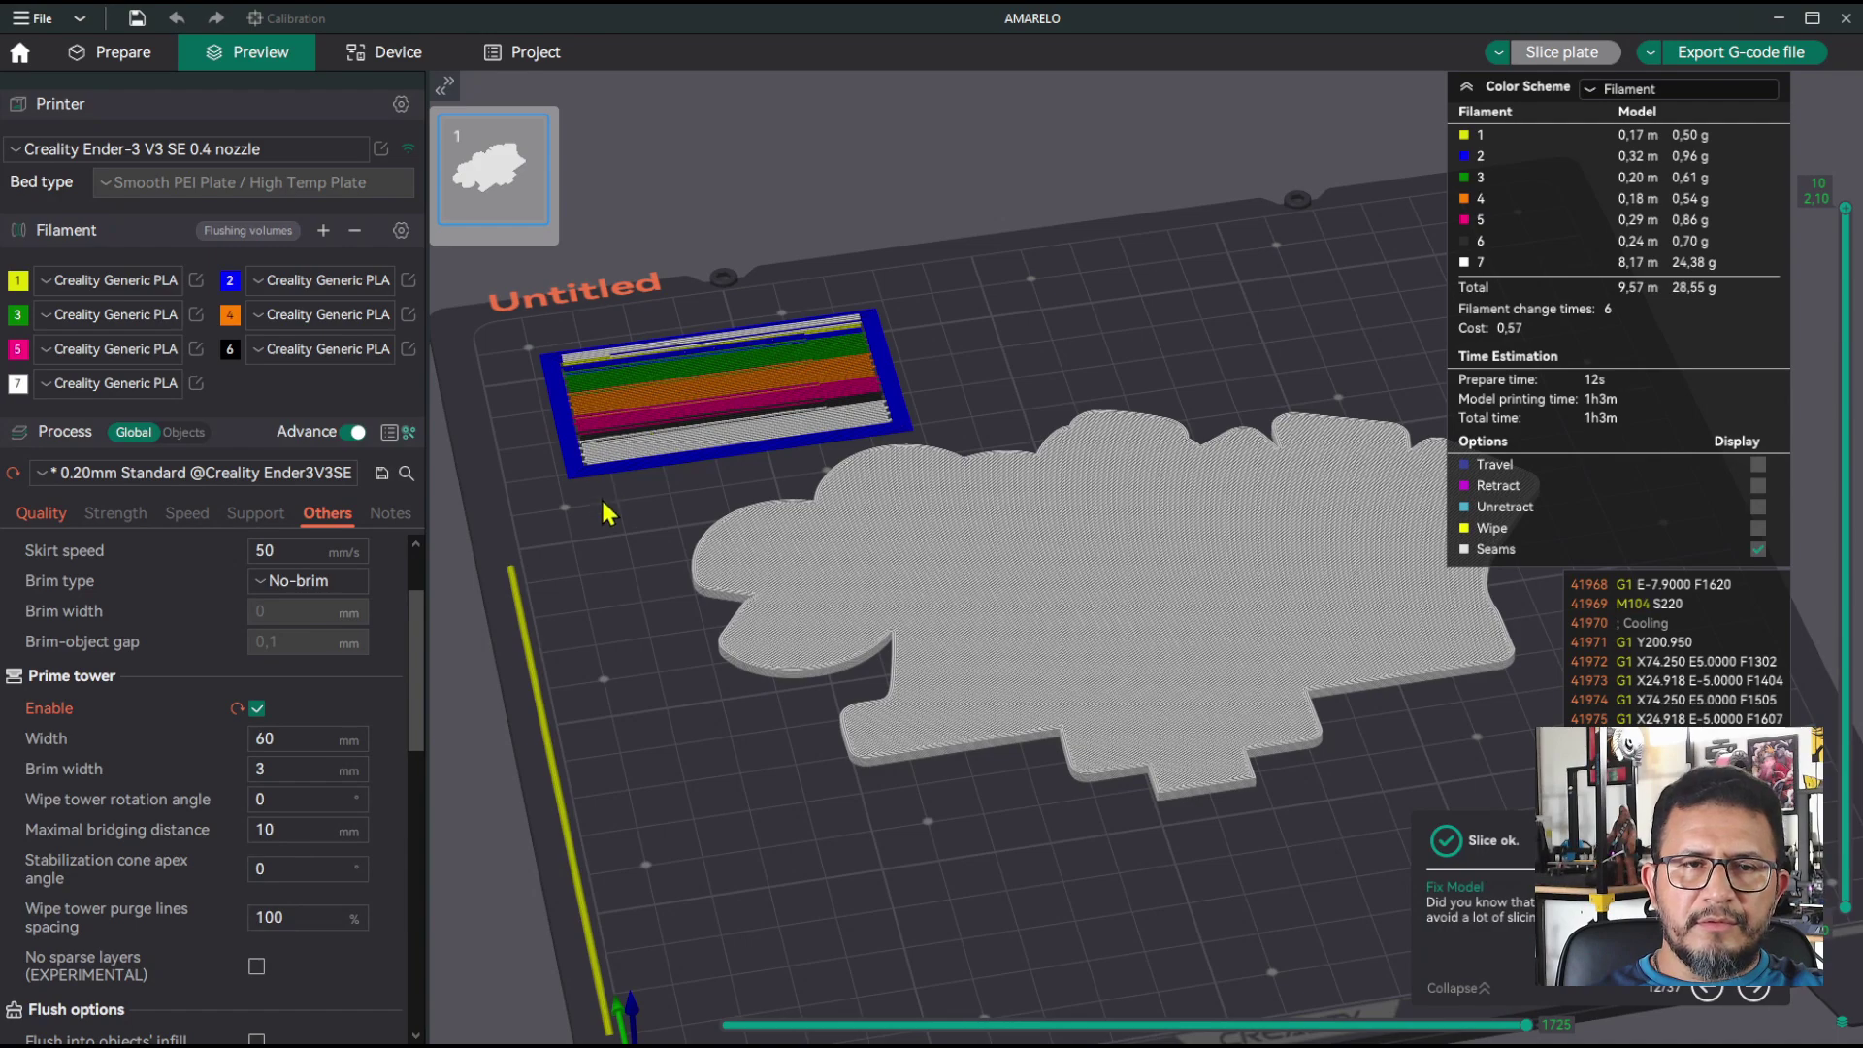
pyautogui.moveTo(608, 536); pyautogui.dragTo(613, 542)
pyautogui.moveTo(581, 433); pyautogui.dragTo(596, 445)
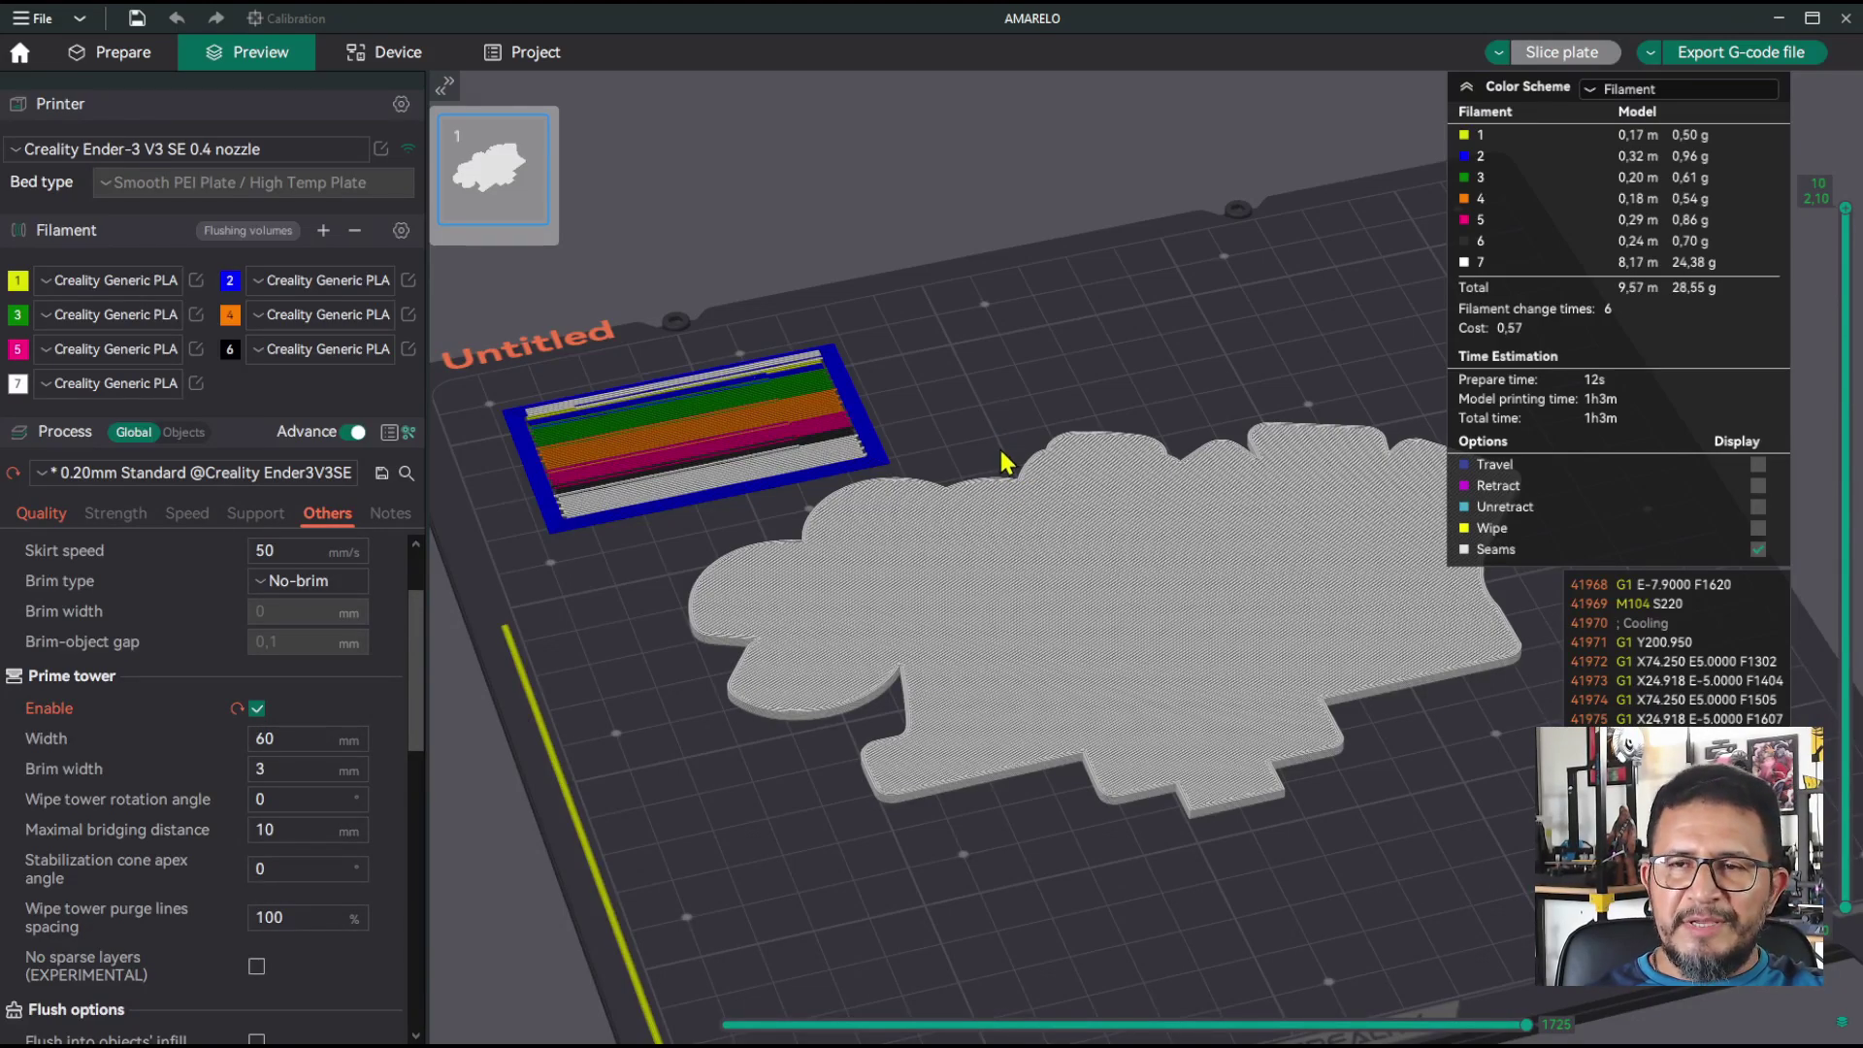
pyautogui.moveTo(648, 563); pyautogui.dragTo(709, 548)
pyautogui.moveTo(895, 361)
pyautogui.mouseDown()
pyautogui.moveTo(951, 324)
pyautogui.moveTo(924, 375)
pyautogui.mouseUp()
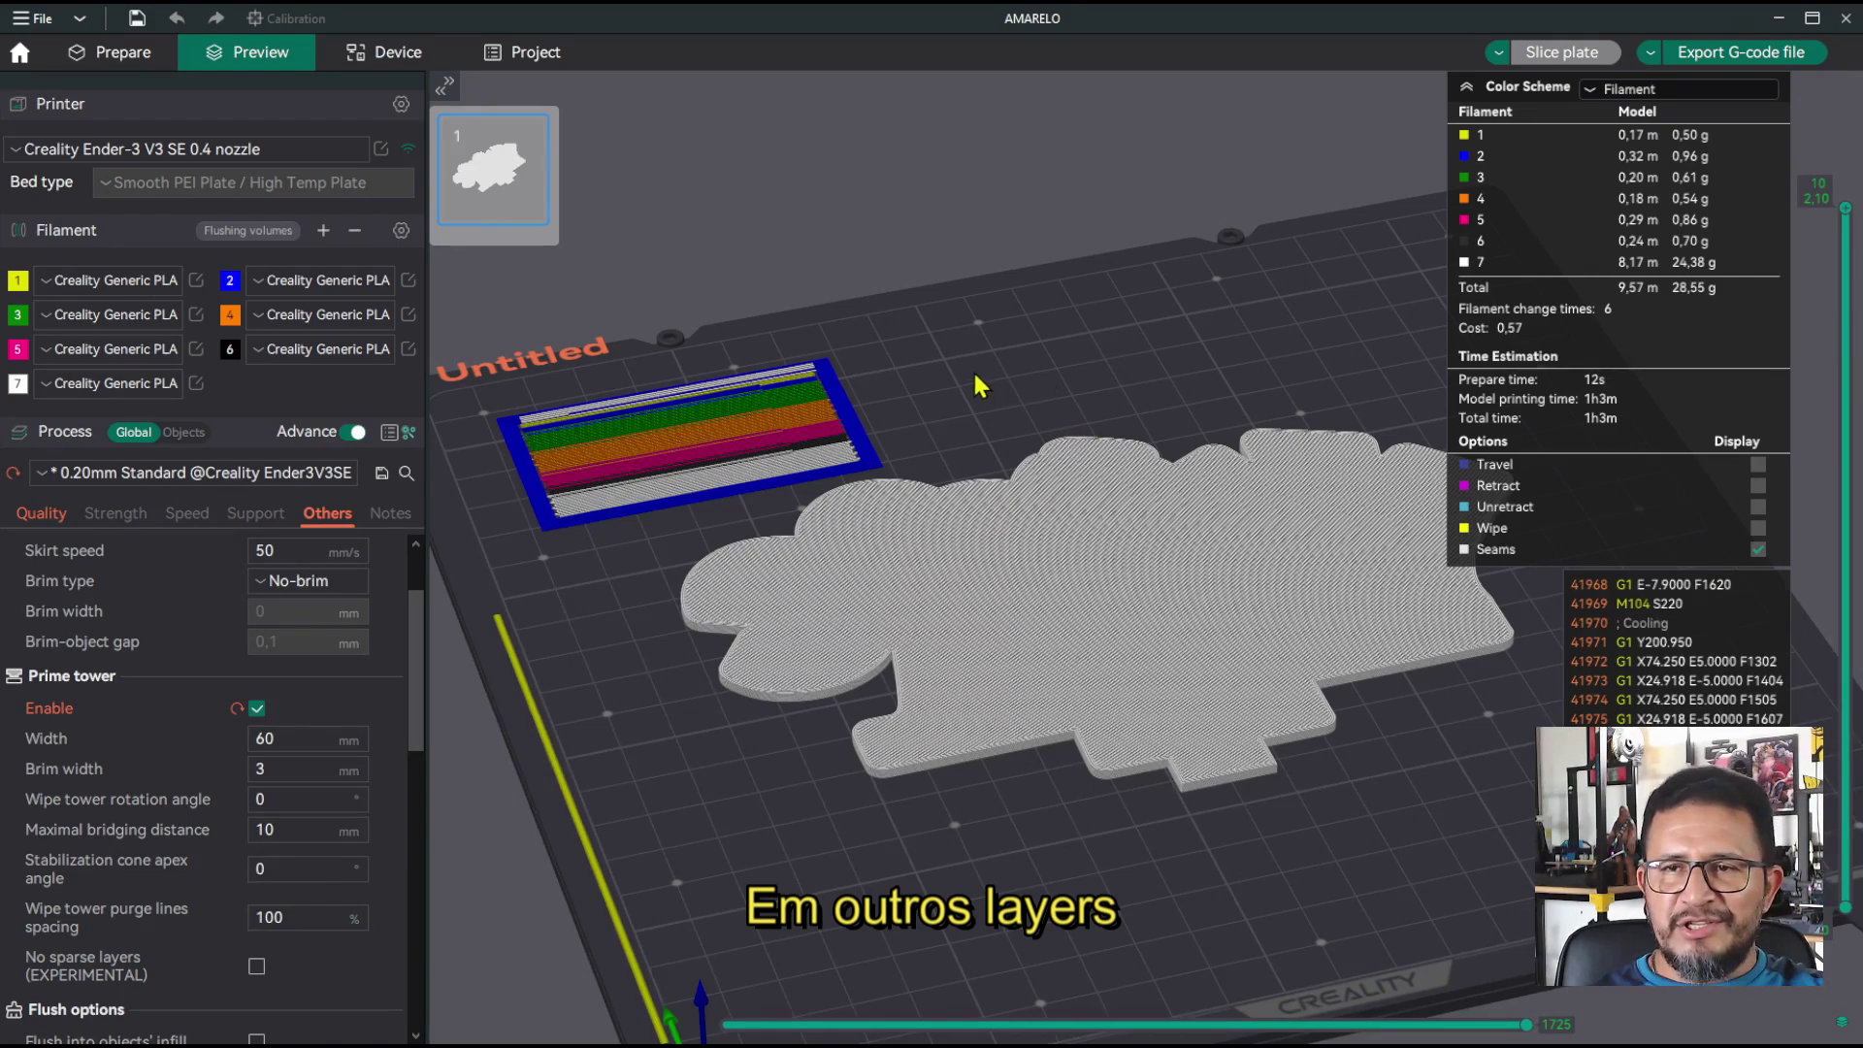
pyautogui.moveTo(972, 369); pyautogui.dragTo(1042, 337)
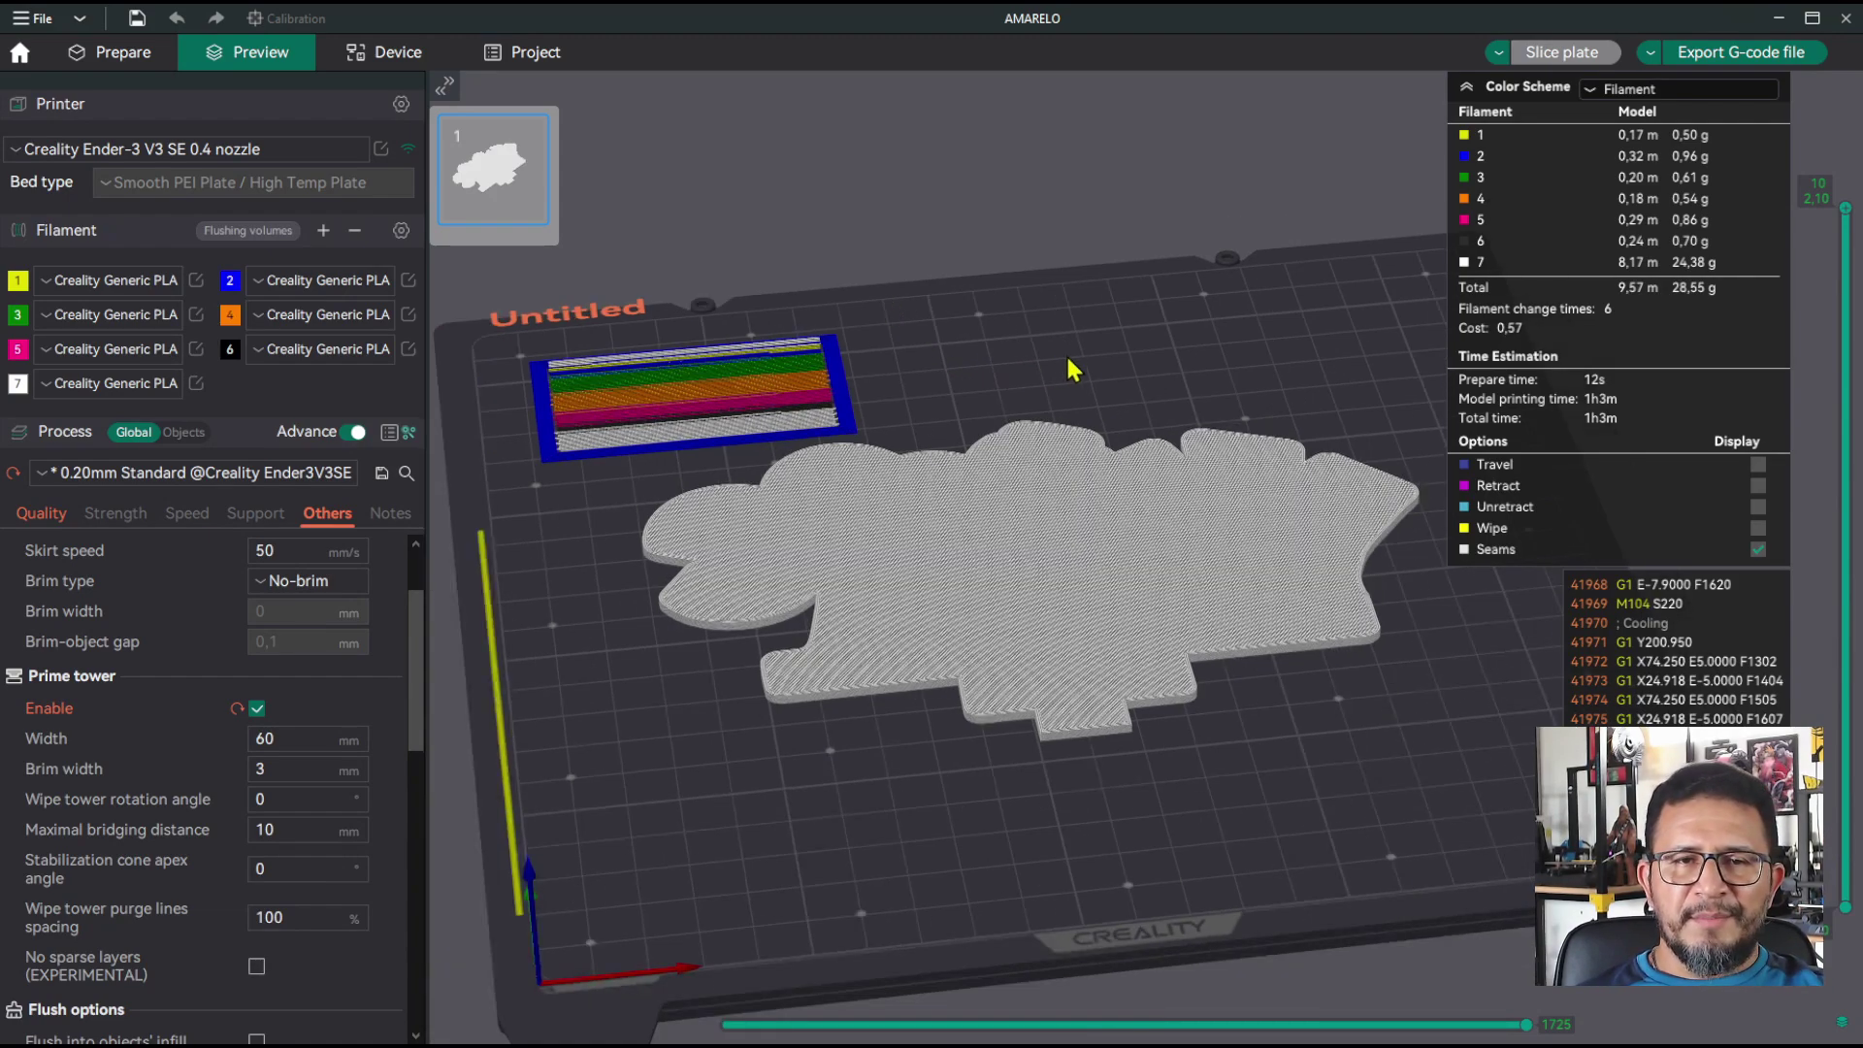
pyautogui.moveTo(1068, 359); pyautogui.dragTo(966, 383)
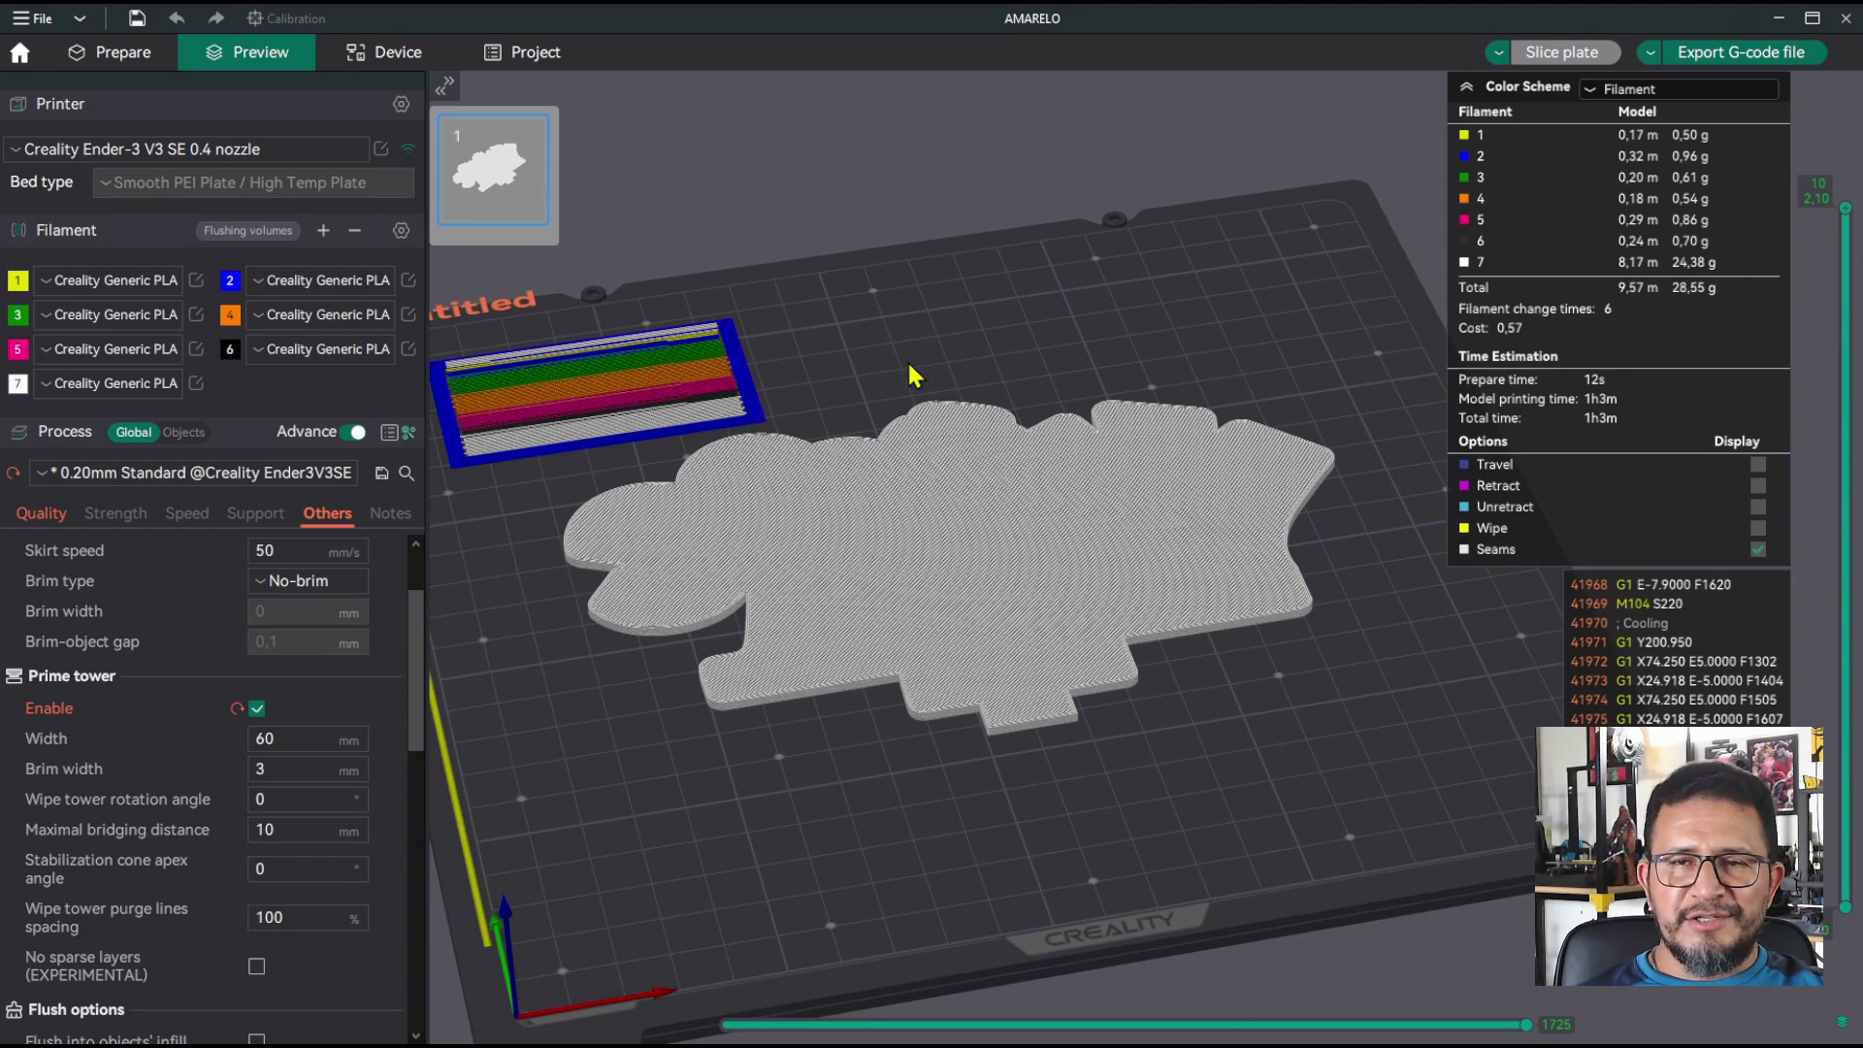
pyautogui.moveTo(912, 364); pyautogui.dragTo(931, 340, button='right')
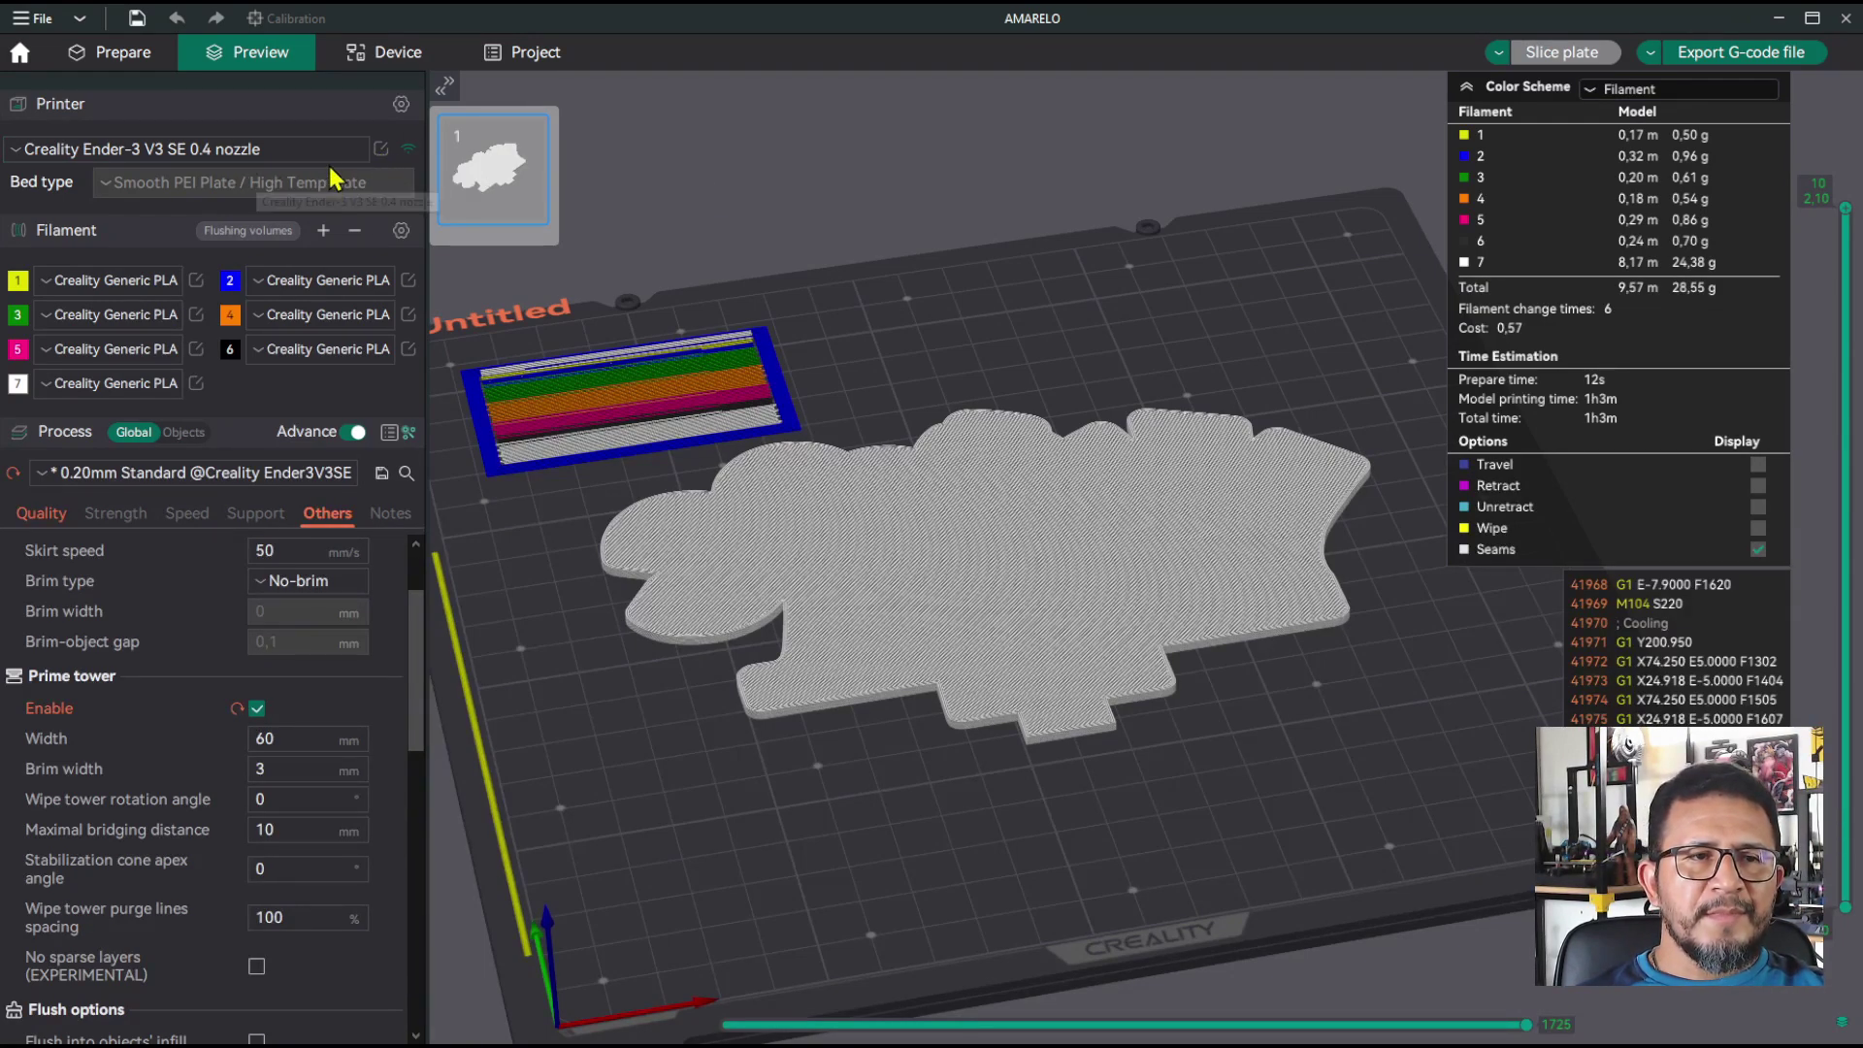
# Step: Open the Ender-3 V3 SE printer settings and examine the multimaterial and wipe tower options
pyautogui.click(381, 150)
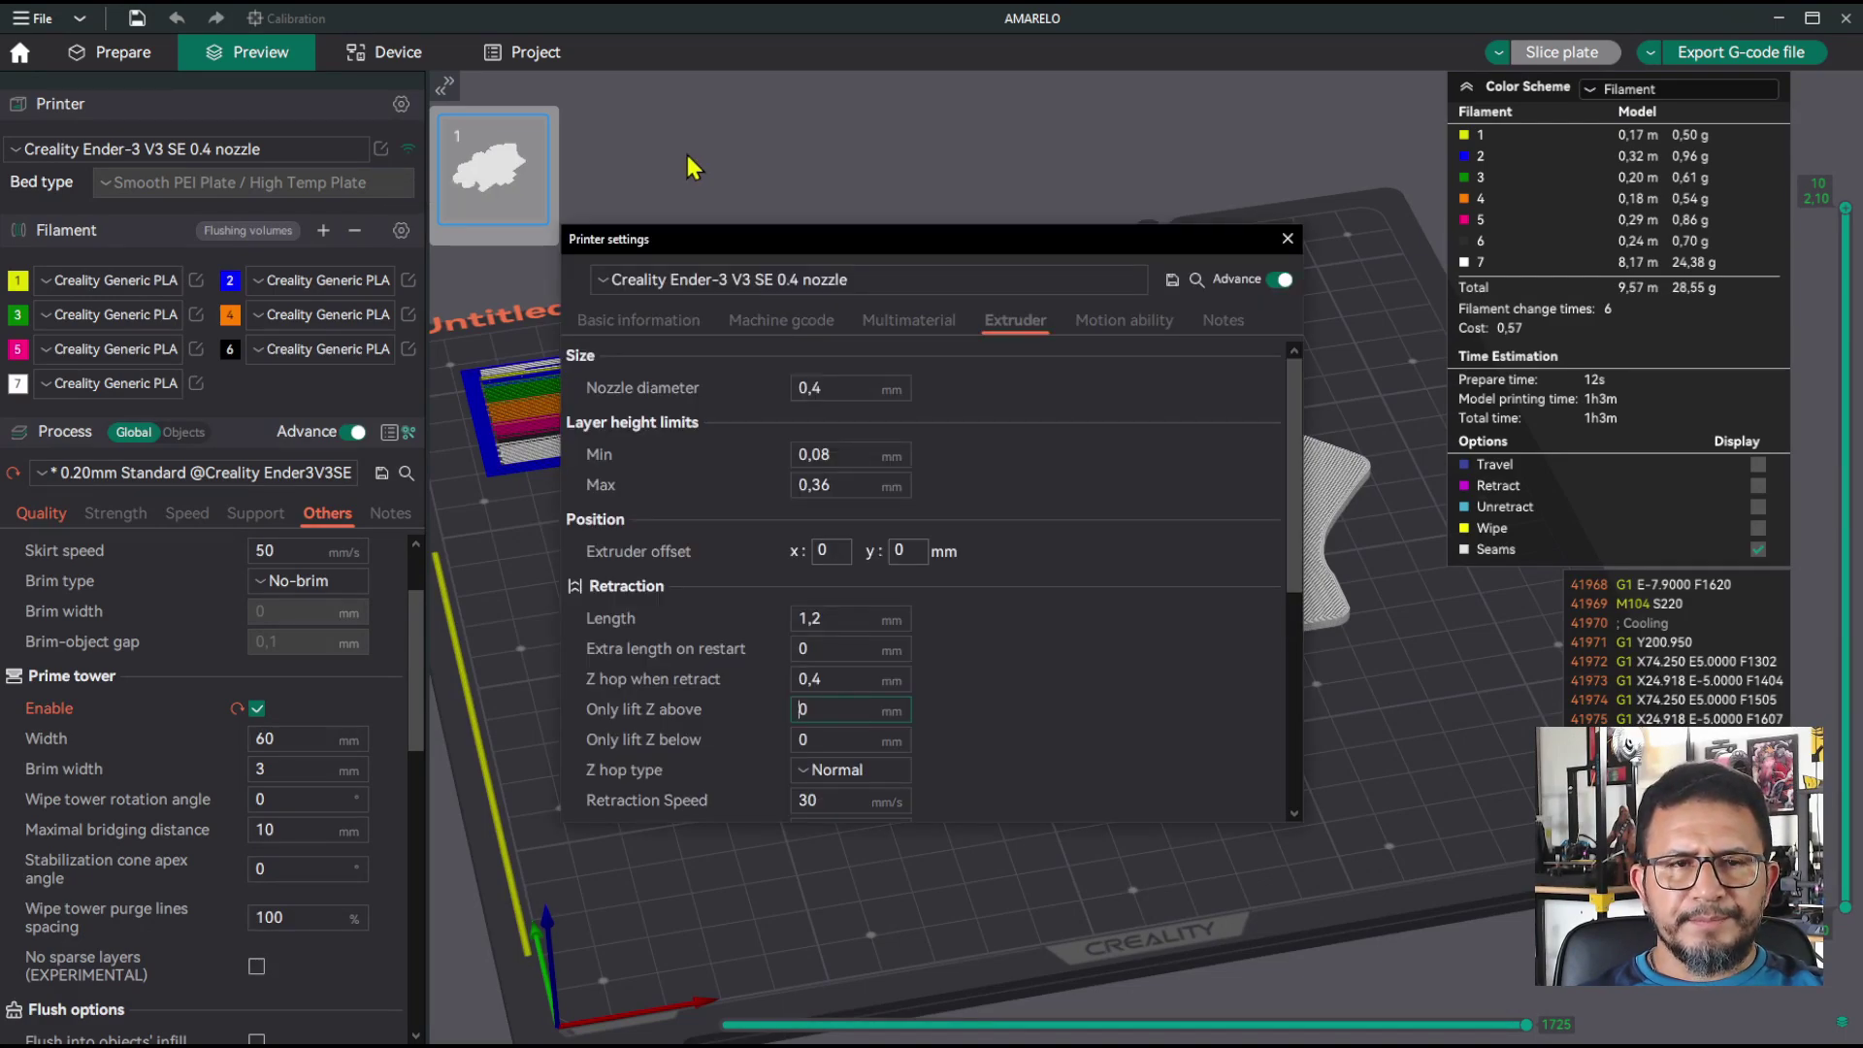
pyautogui.click(645, 325)
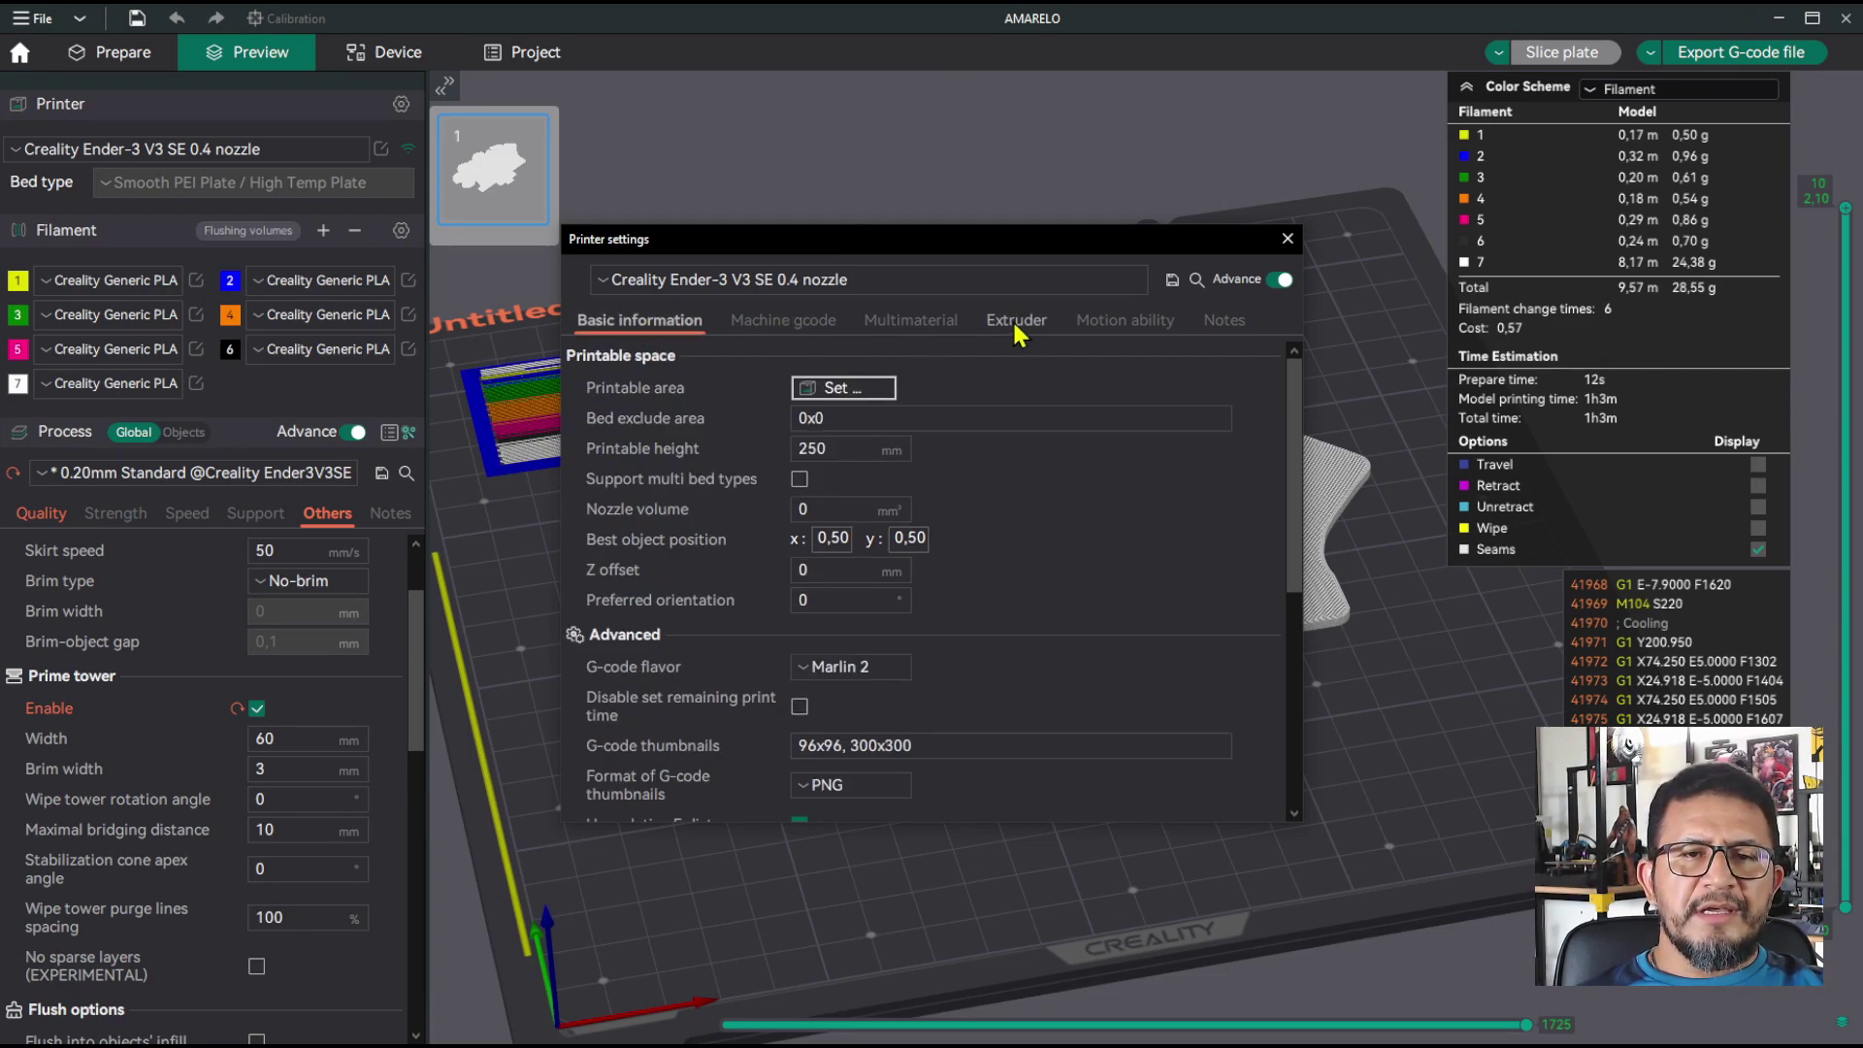
pyautogui.click(930, 323)
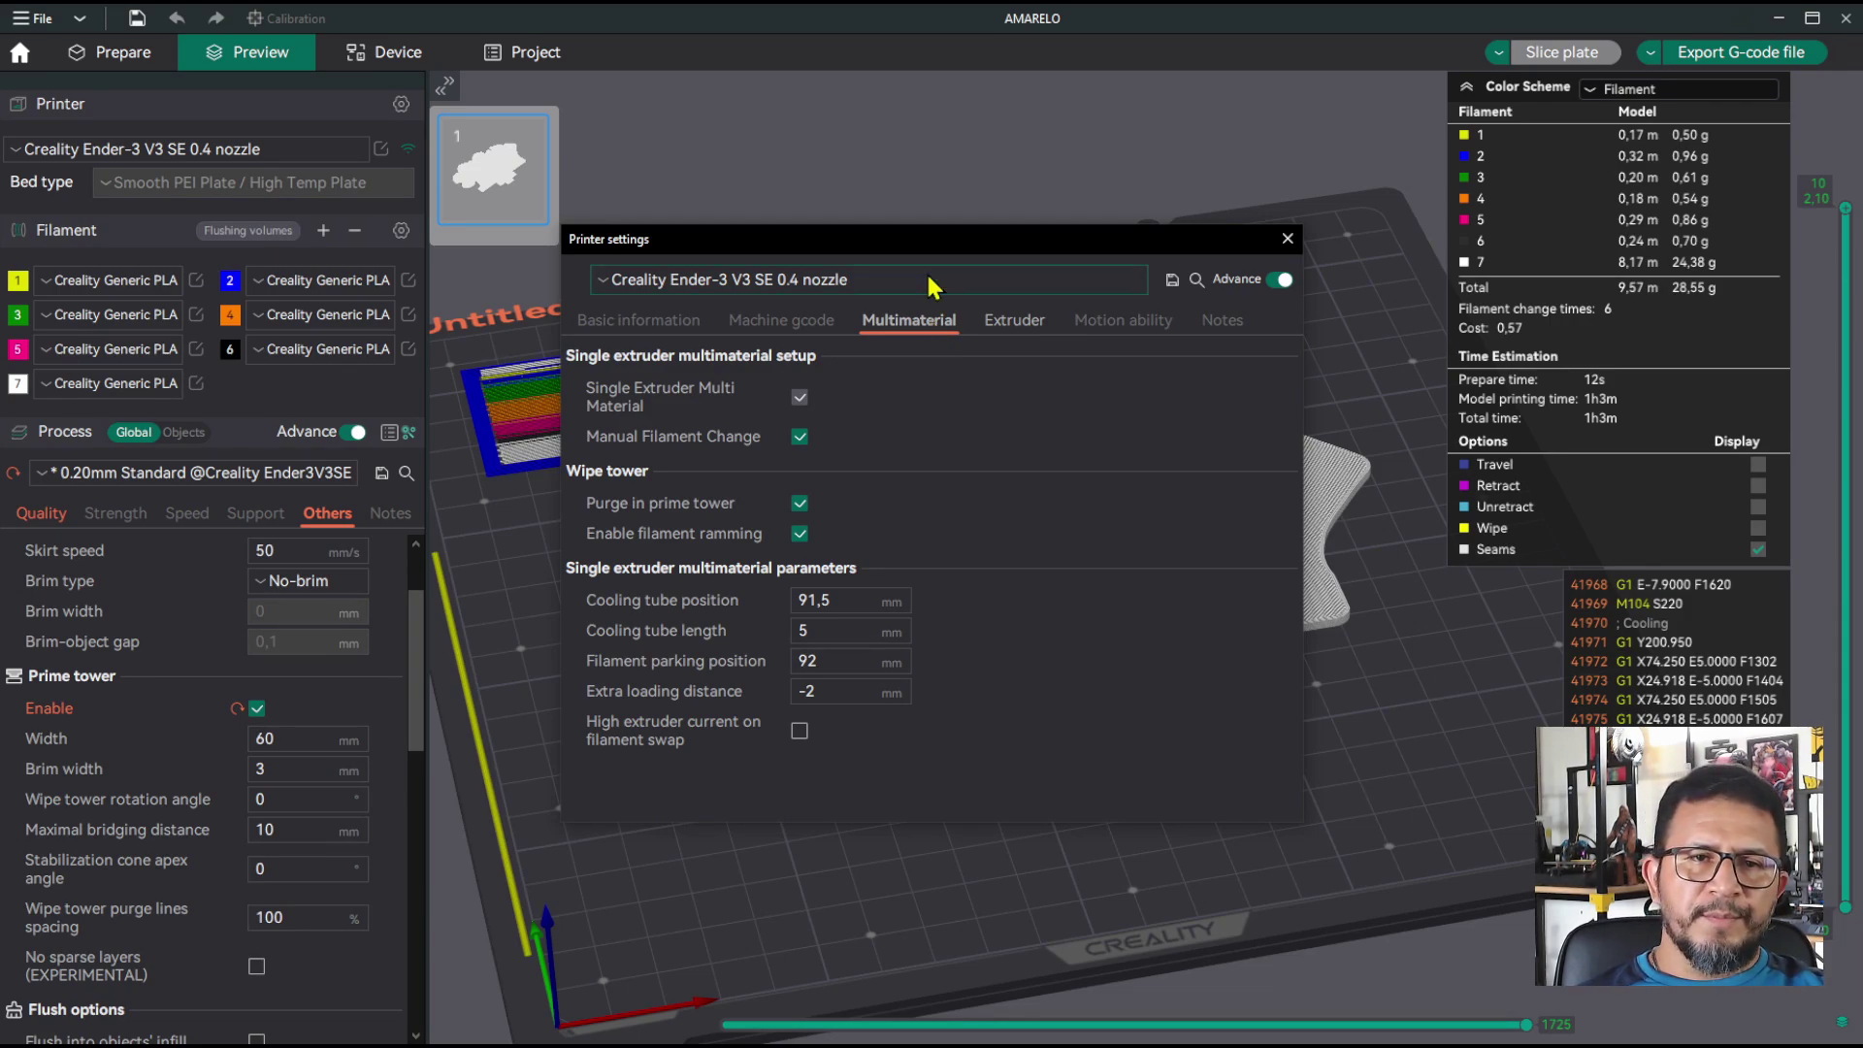
pyautogui.moveTo(918, 254); pyautogui.dragTo(930, 258)
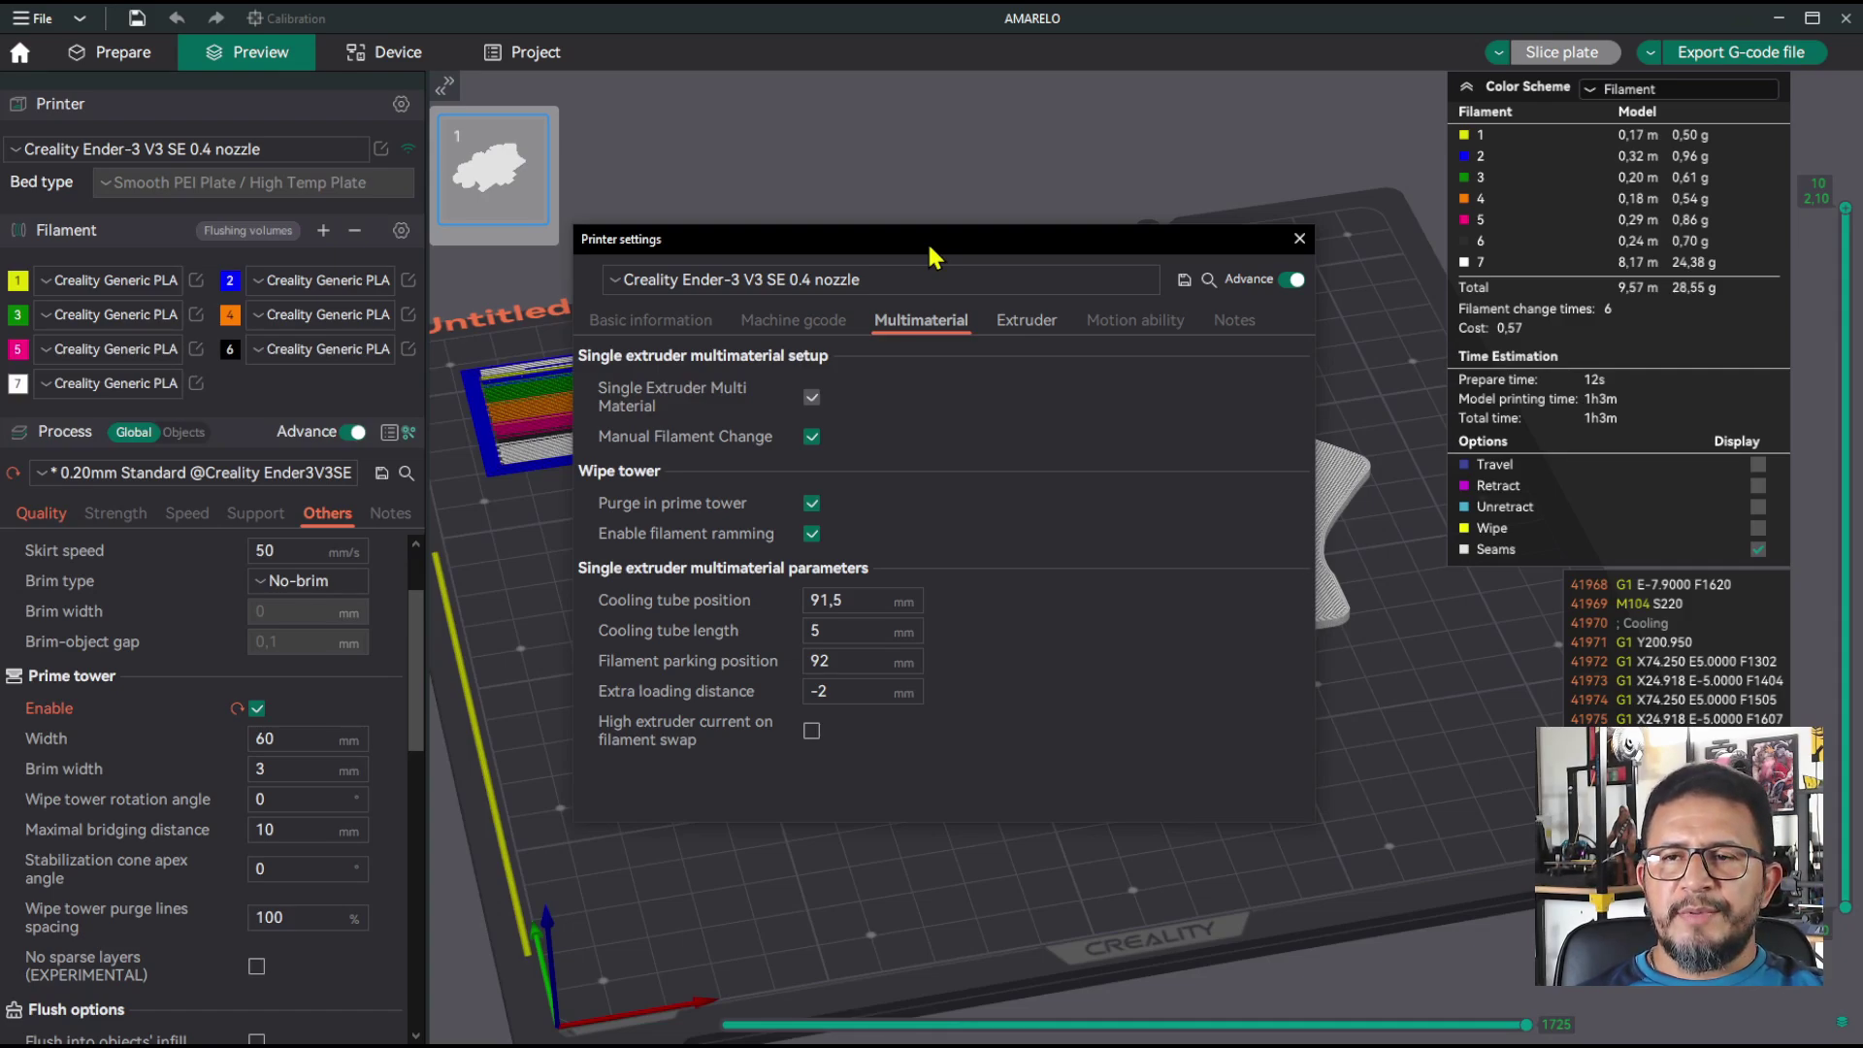
# Step: Set the cooling tube position and the filament parking position of the multimaterial parameters to 20 mm each
pyautogui.moveTo(930, 249); pyautogui.dragTo(929, 234)
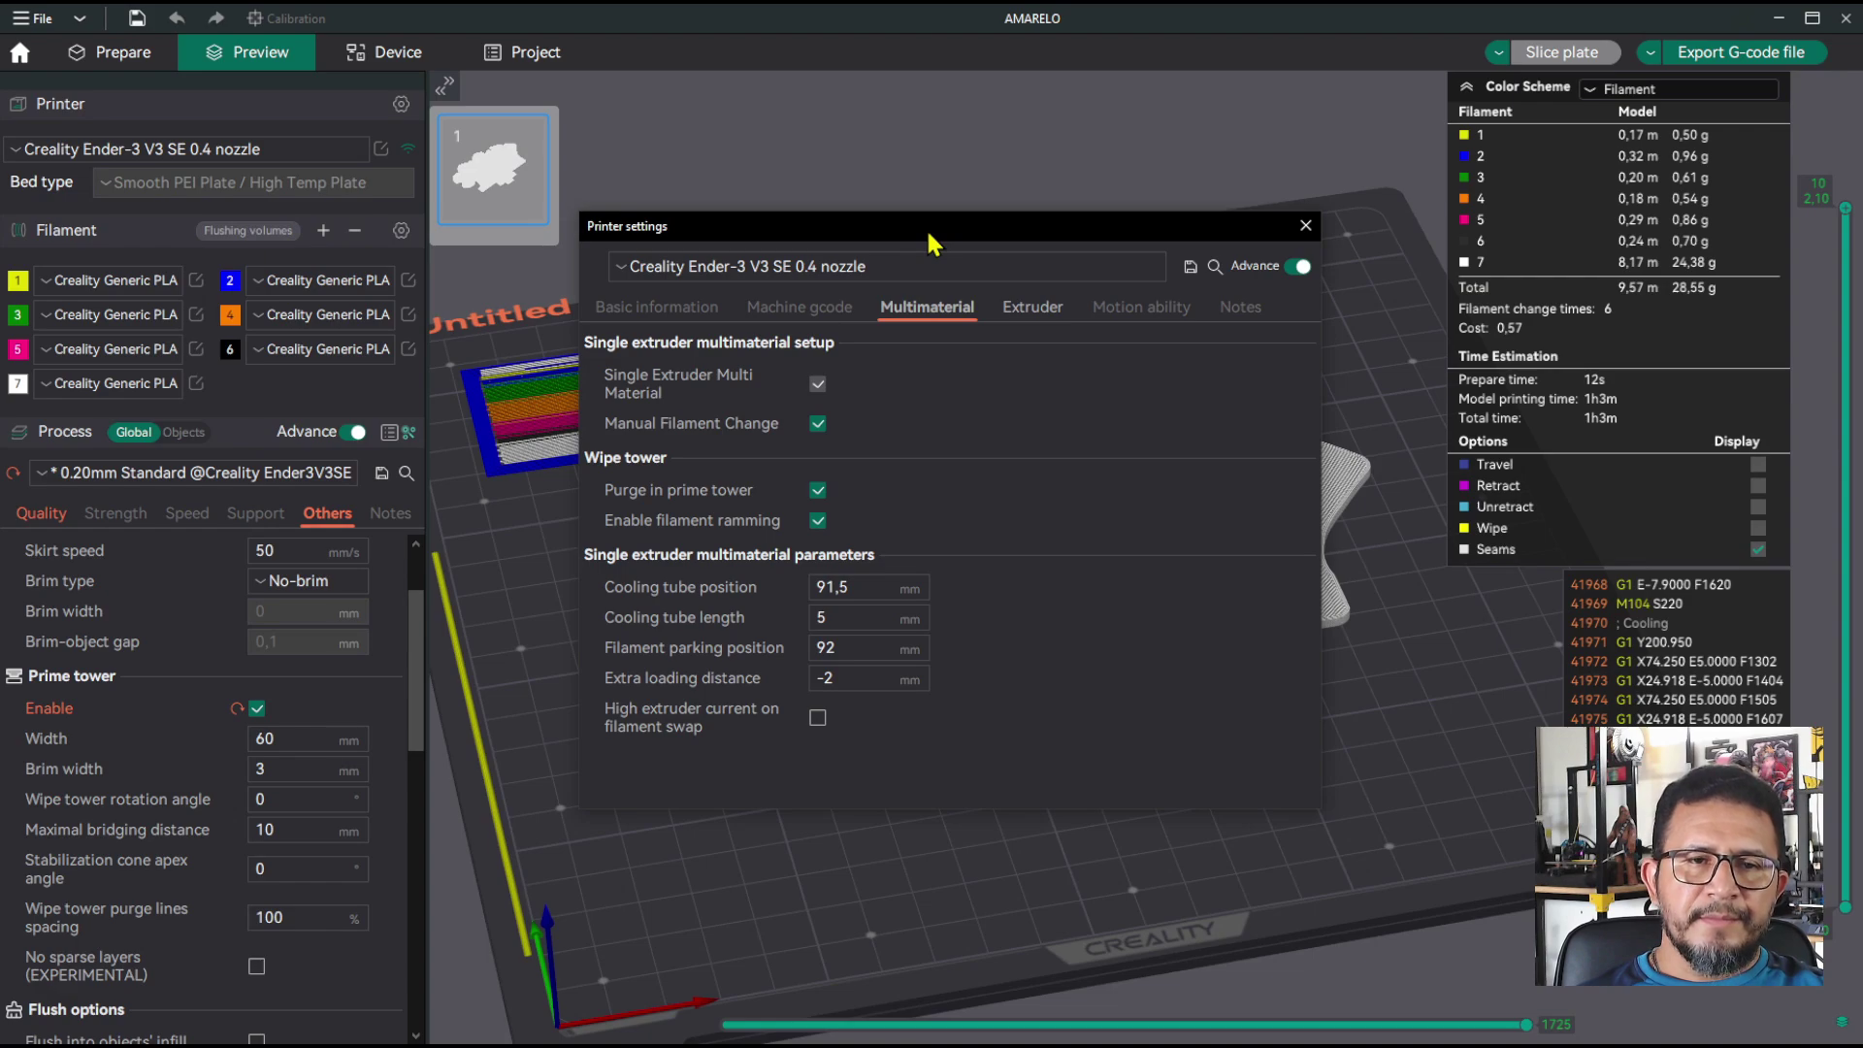
pyautogui.click(852, 587)
pyautogui.click(859, 590)
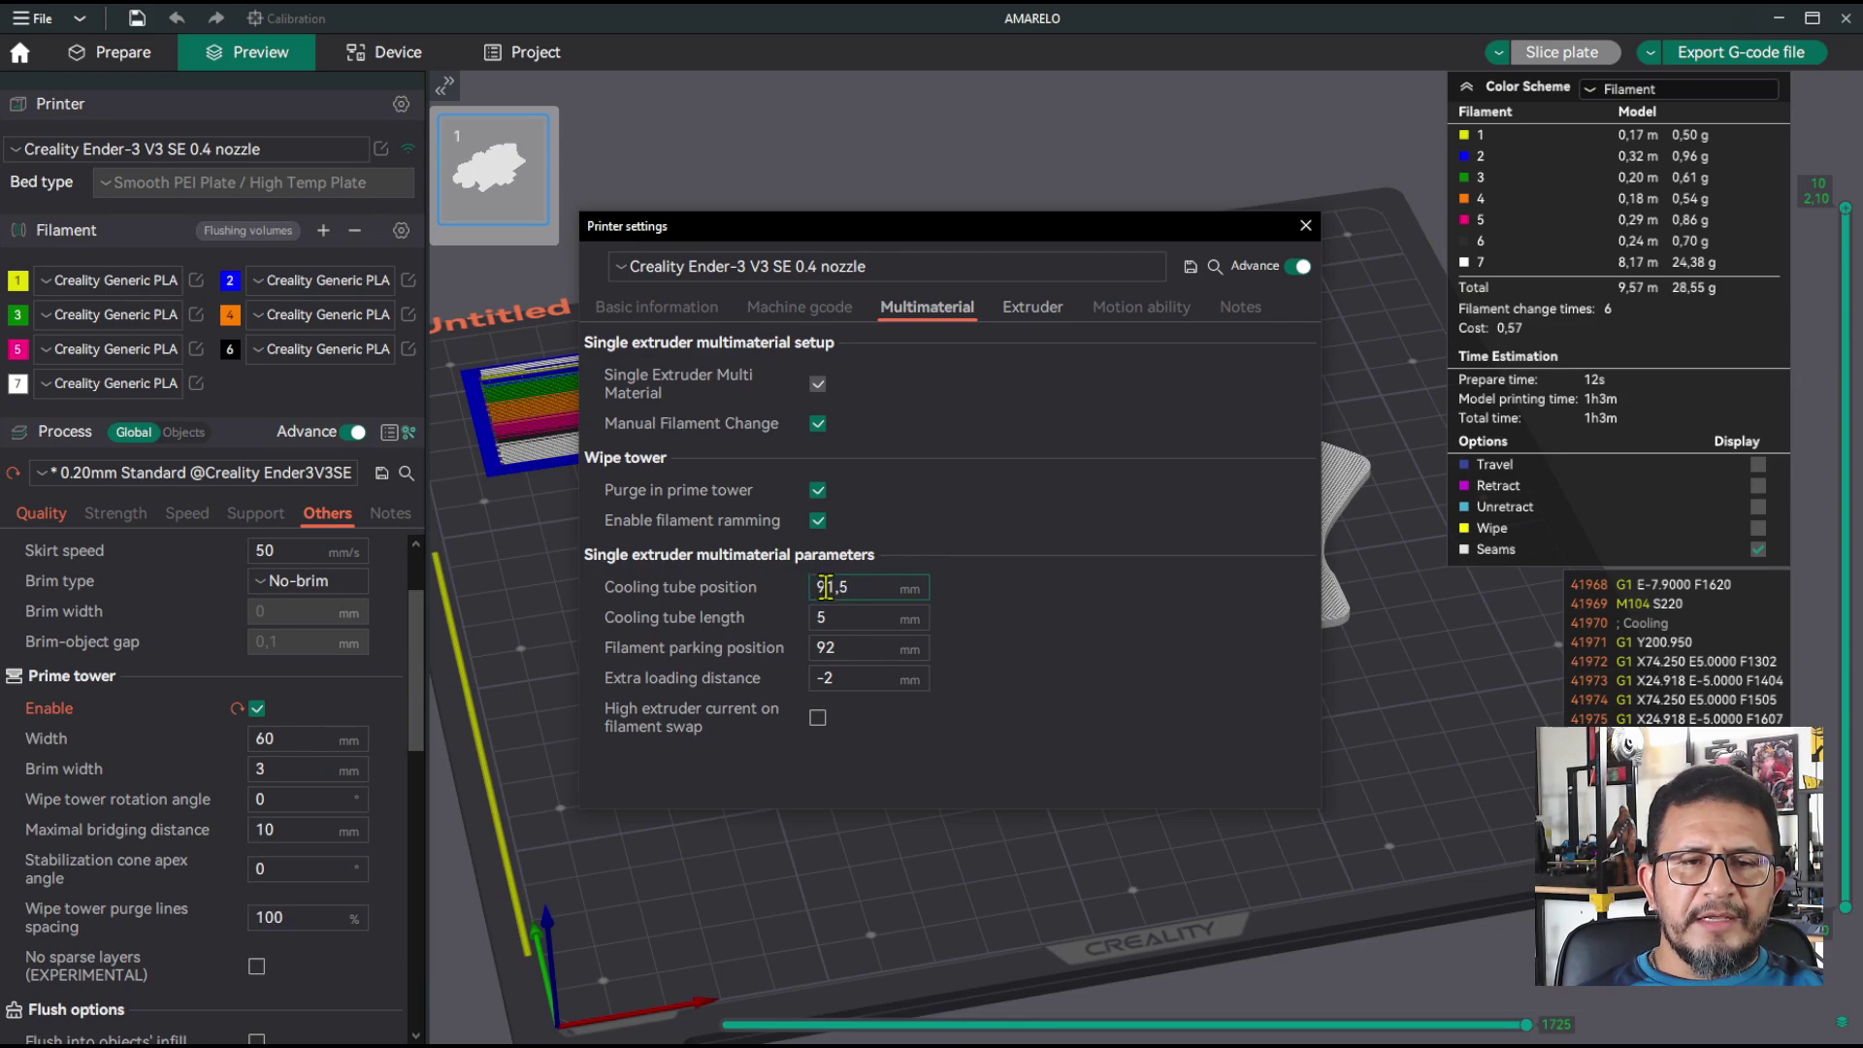
pyautogui.doubleClick(829, 588)
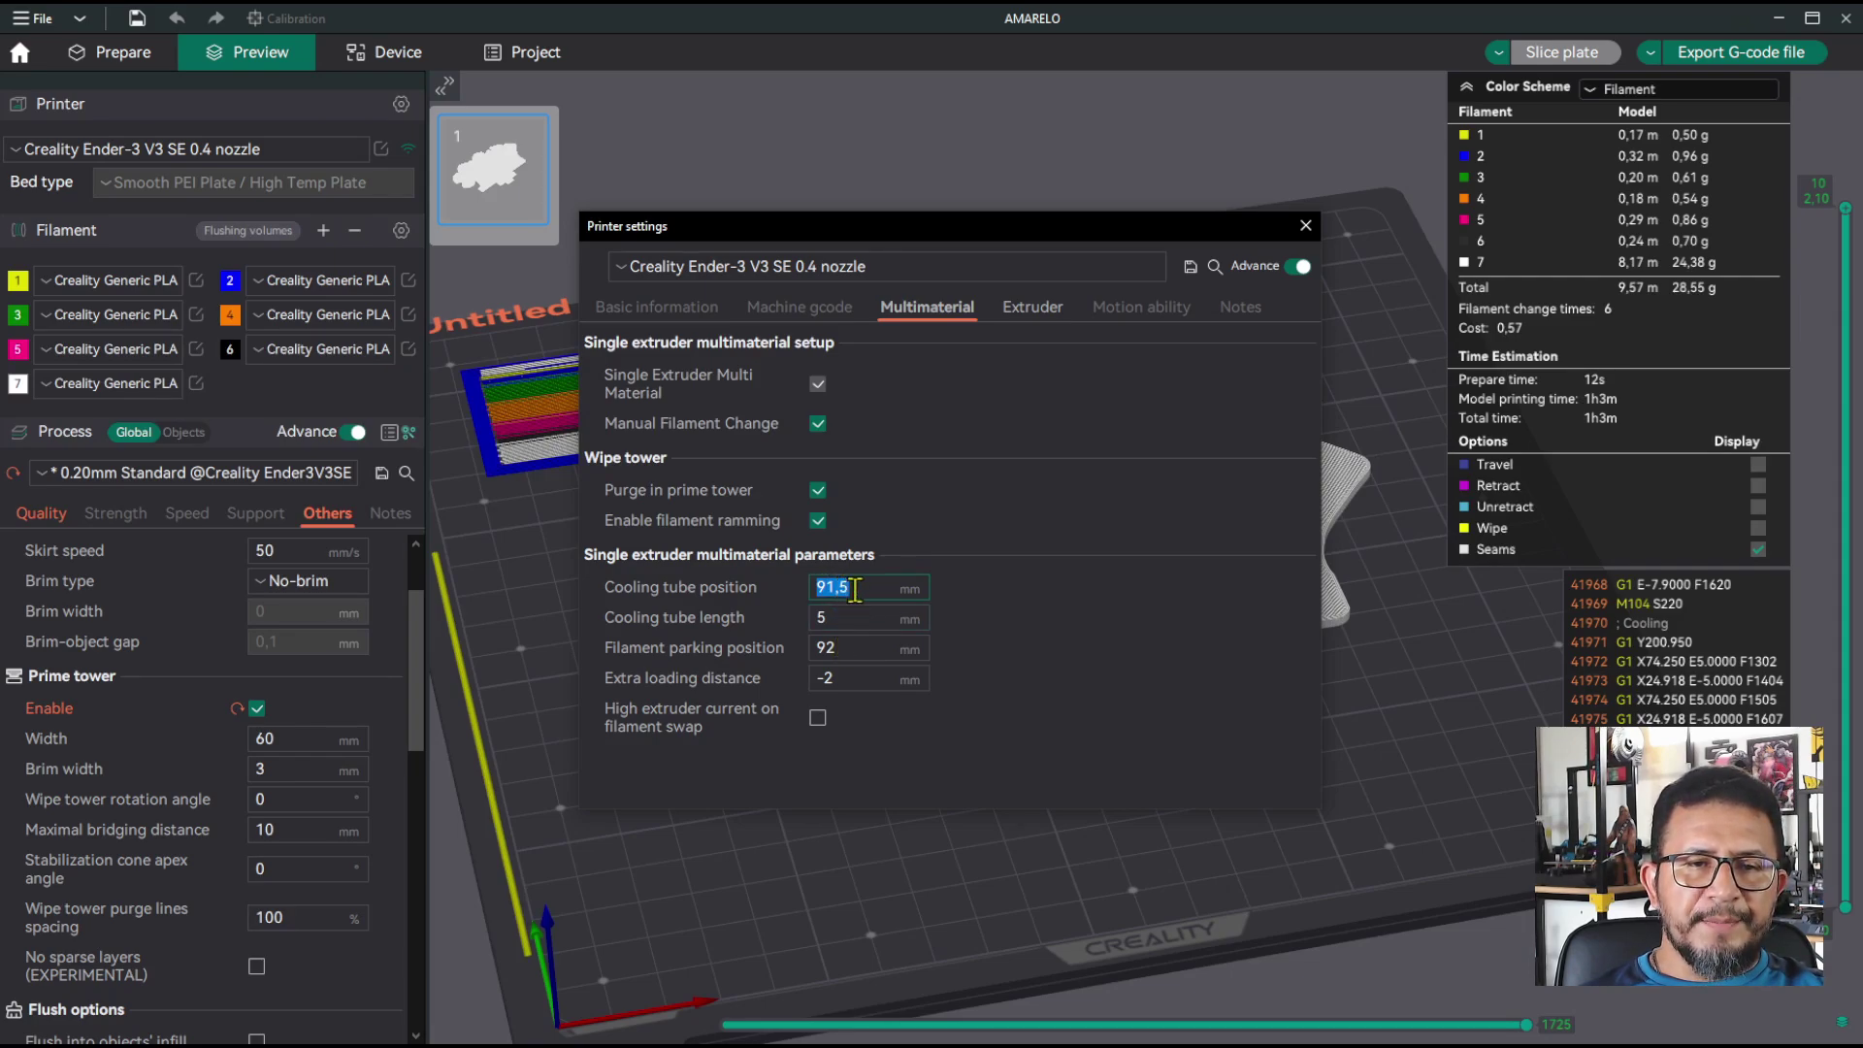
pyautogui.click(841, 644)
pyautogui.click(841, 588)
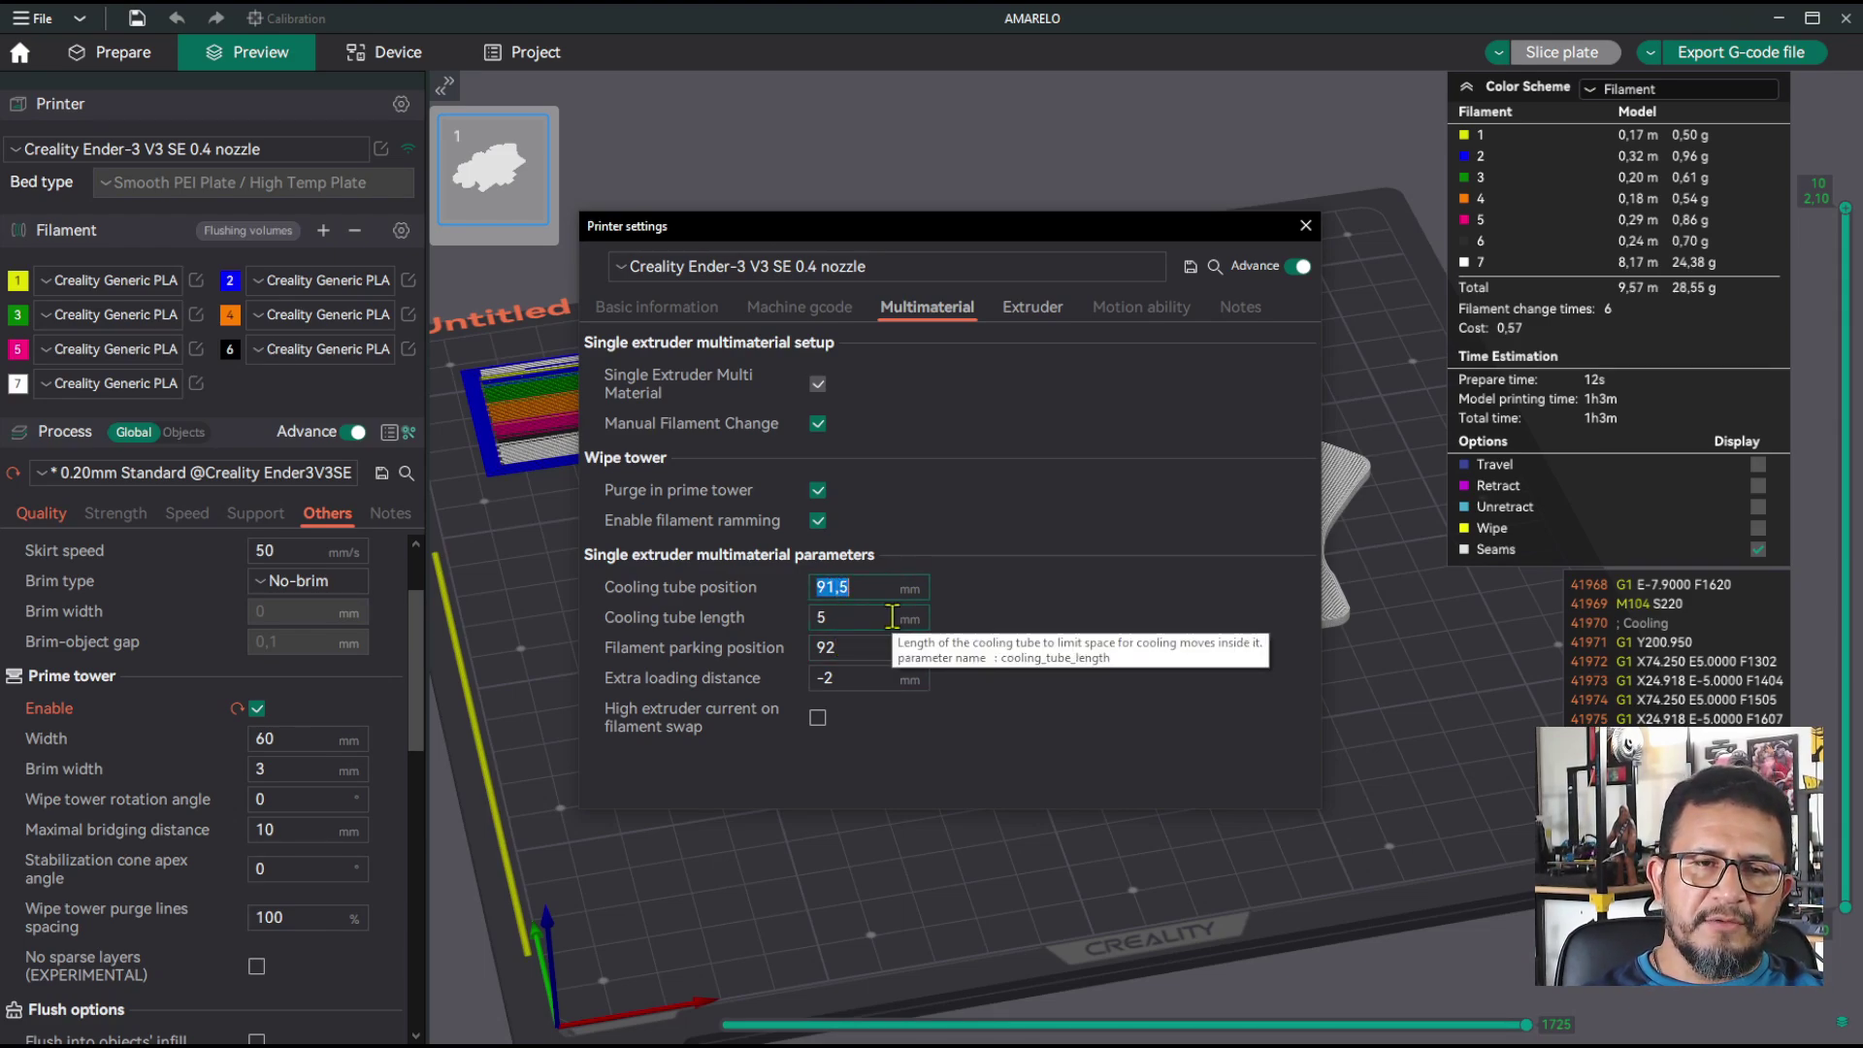
pyautogui.write('20')
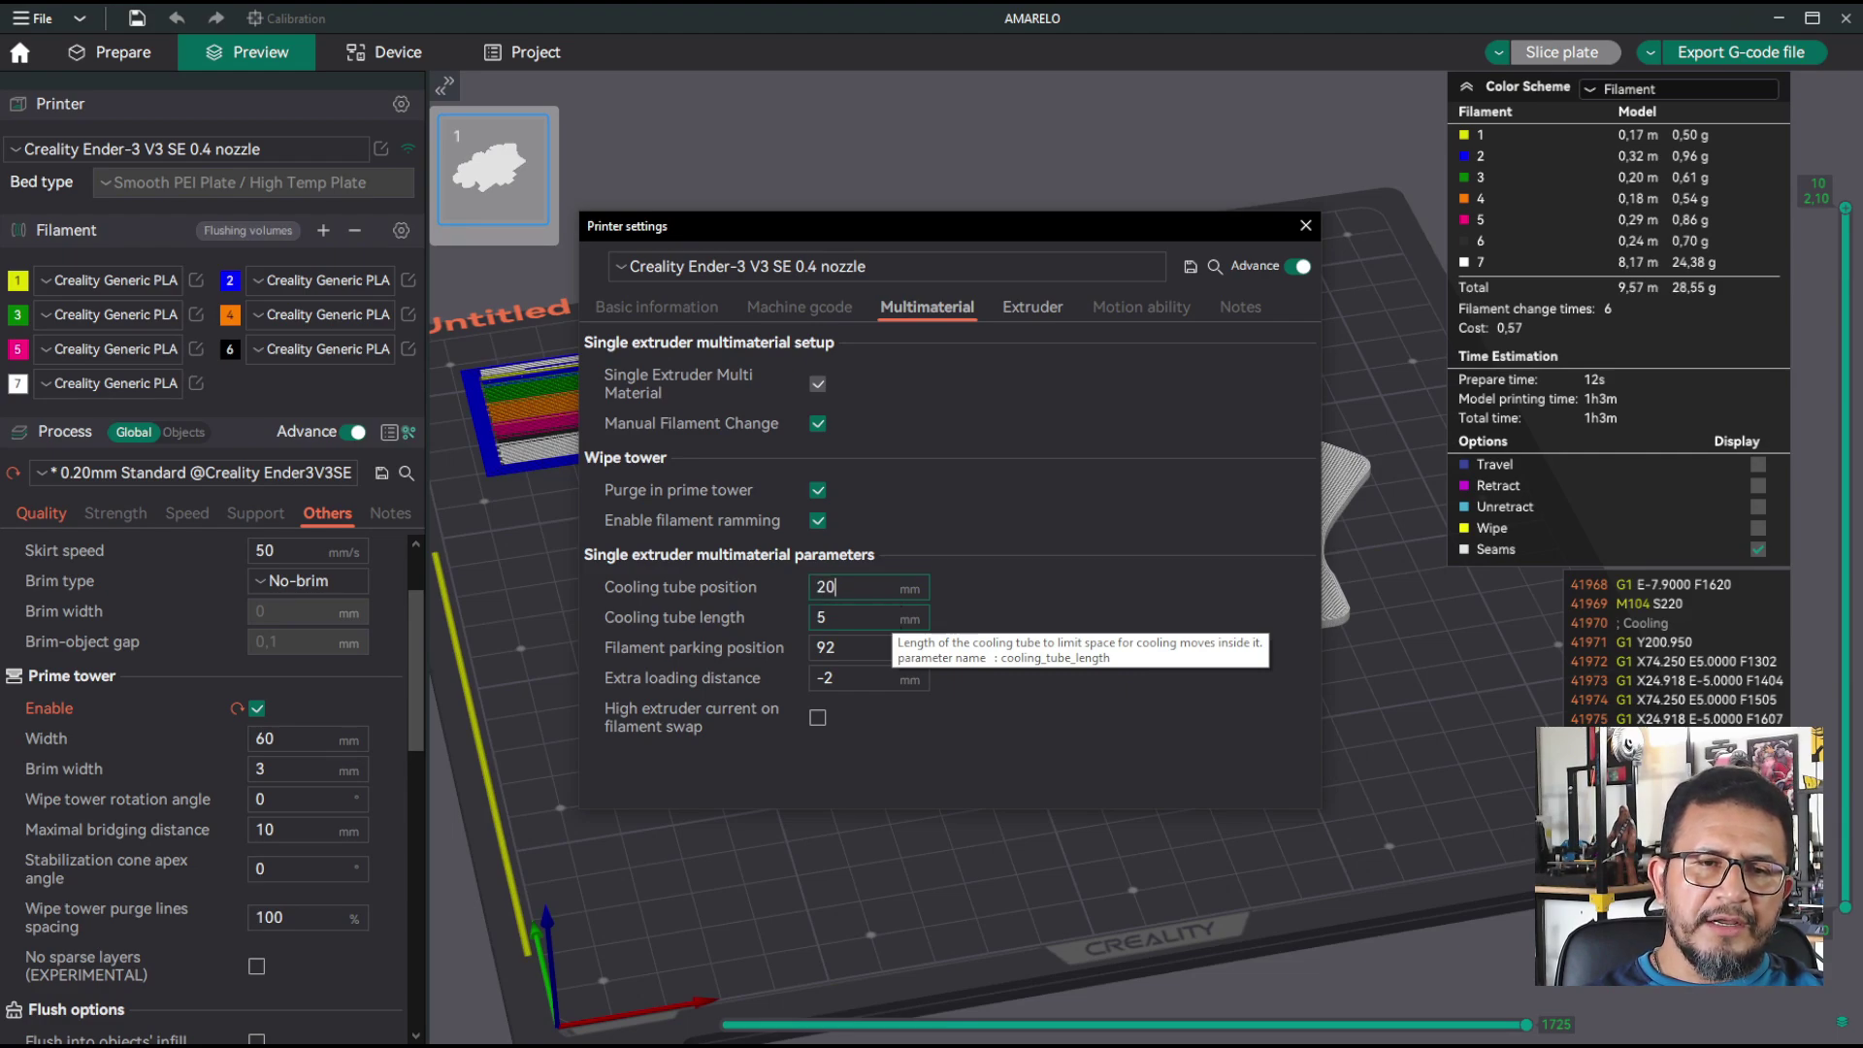
pyautogui.click(850, 648)
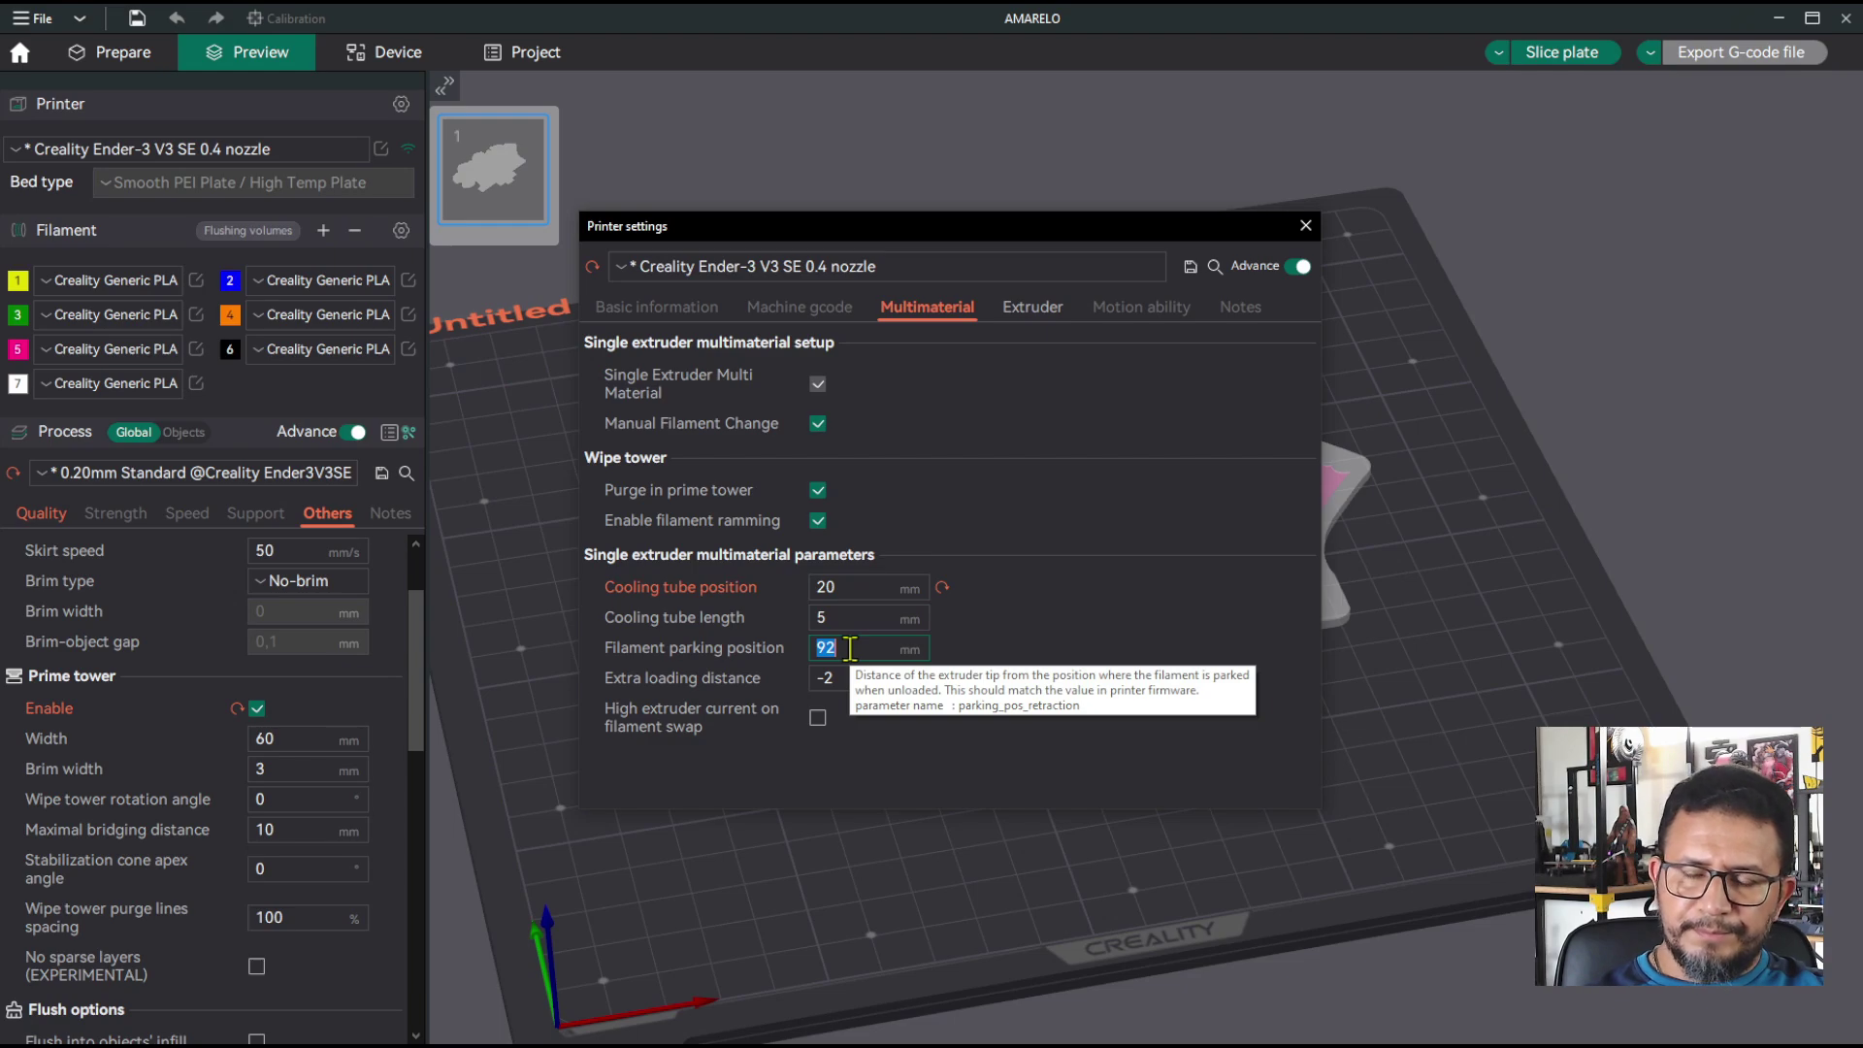
pyautogui.write('20')
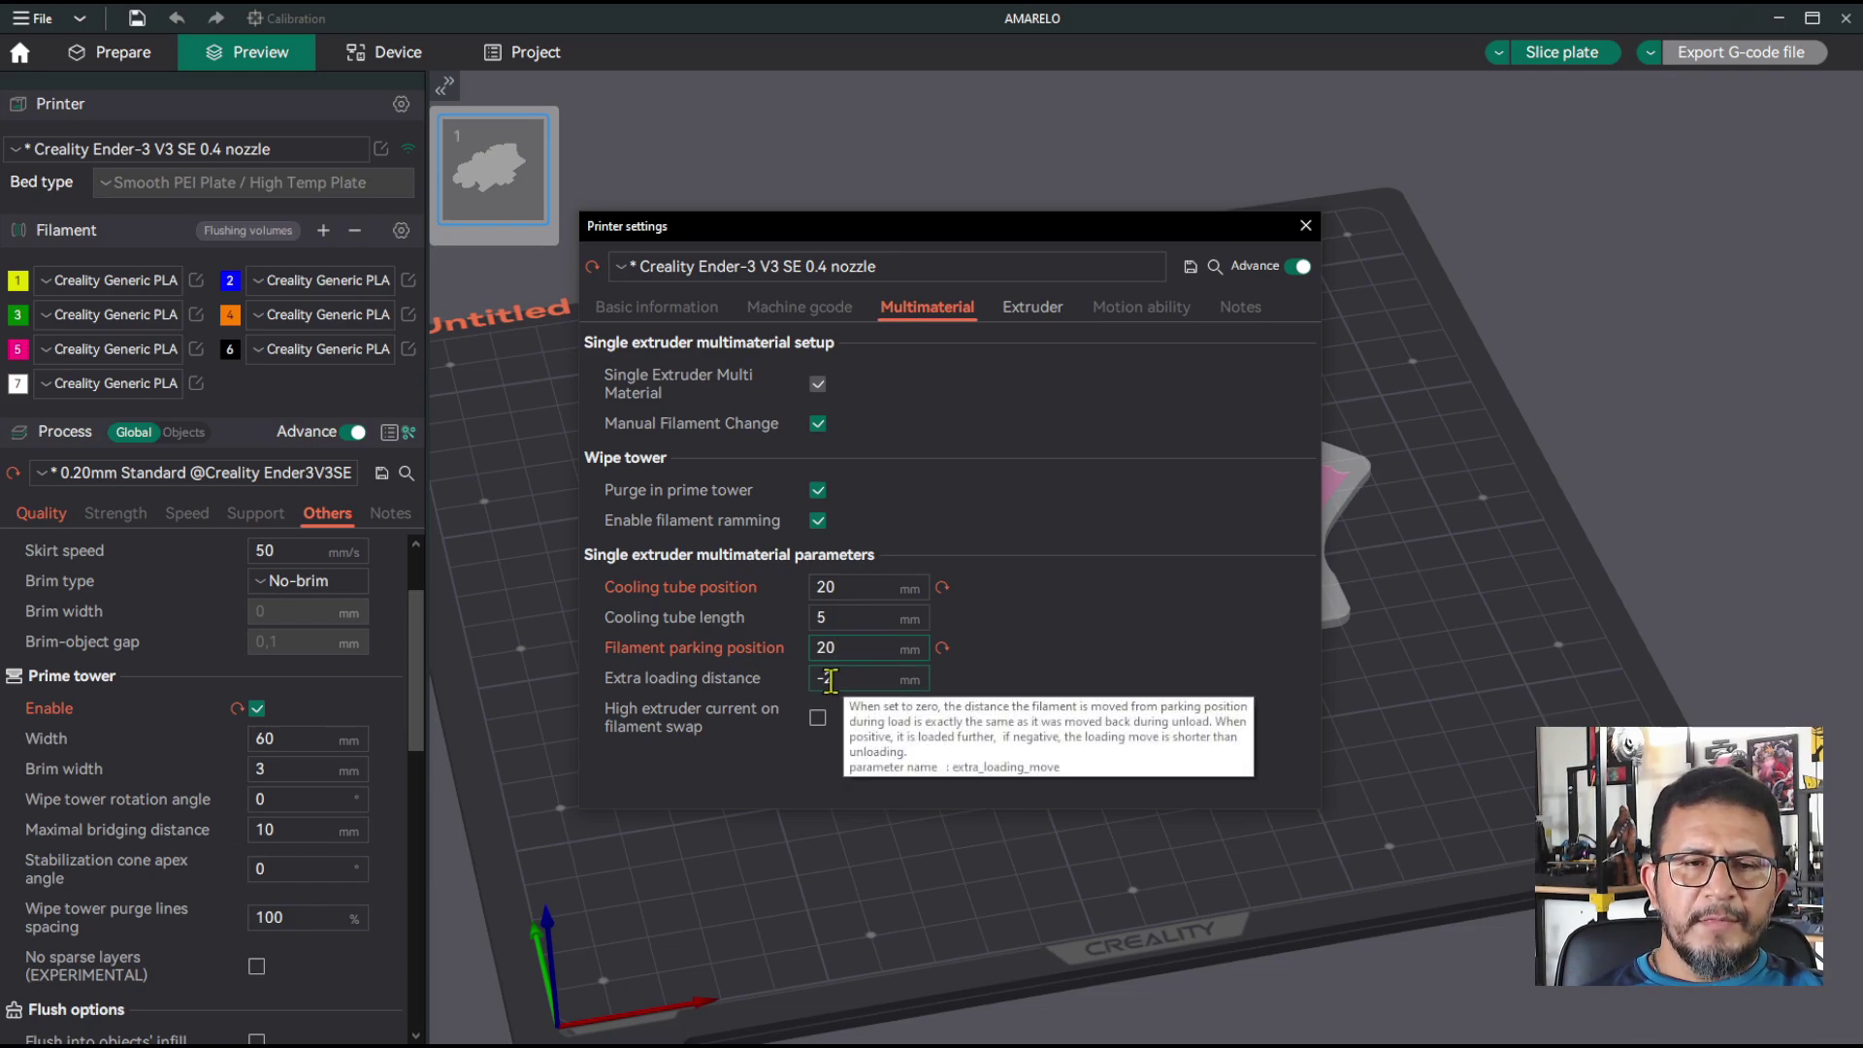
# Step: Set the extra loading distance in the single extruder multimaterial parameters to -10 mm
pyautogui.doubleClick(828, 679)
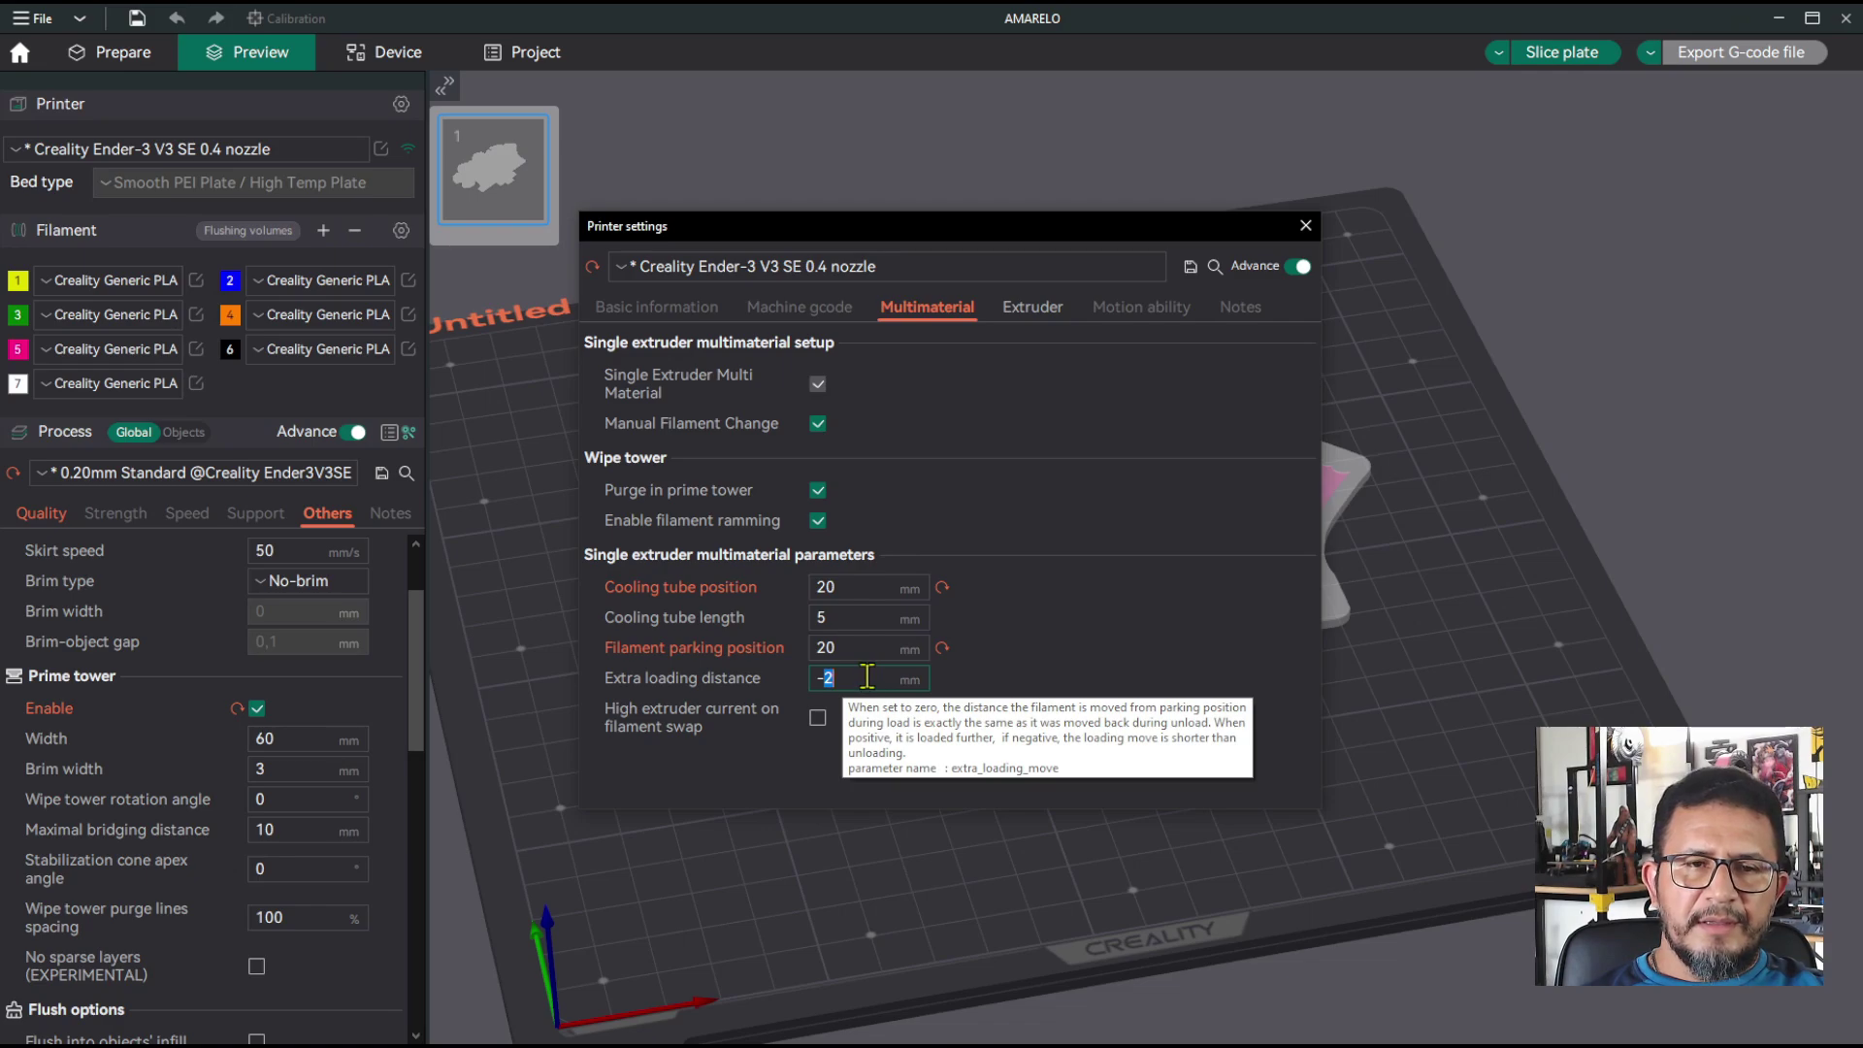
pyautogui.click(868, 677)
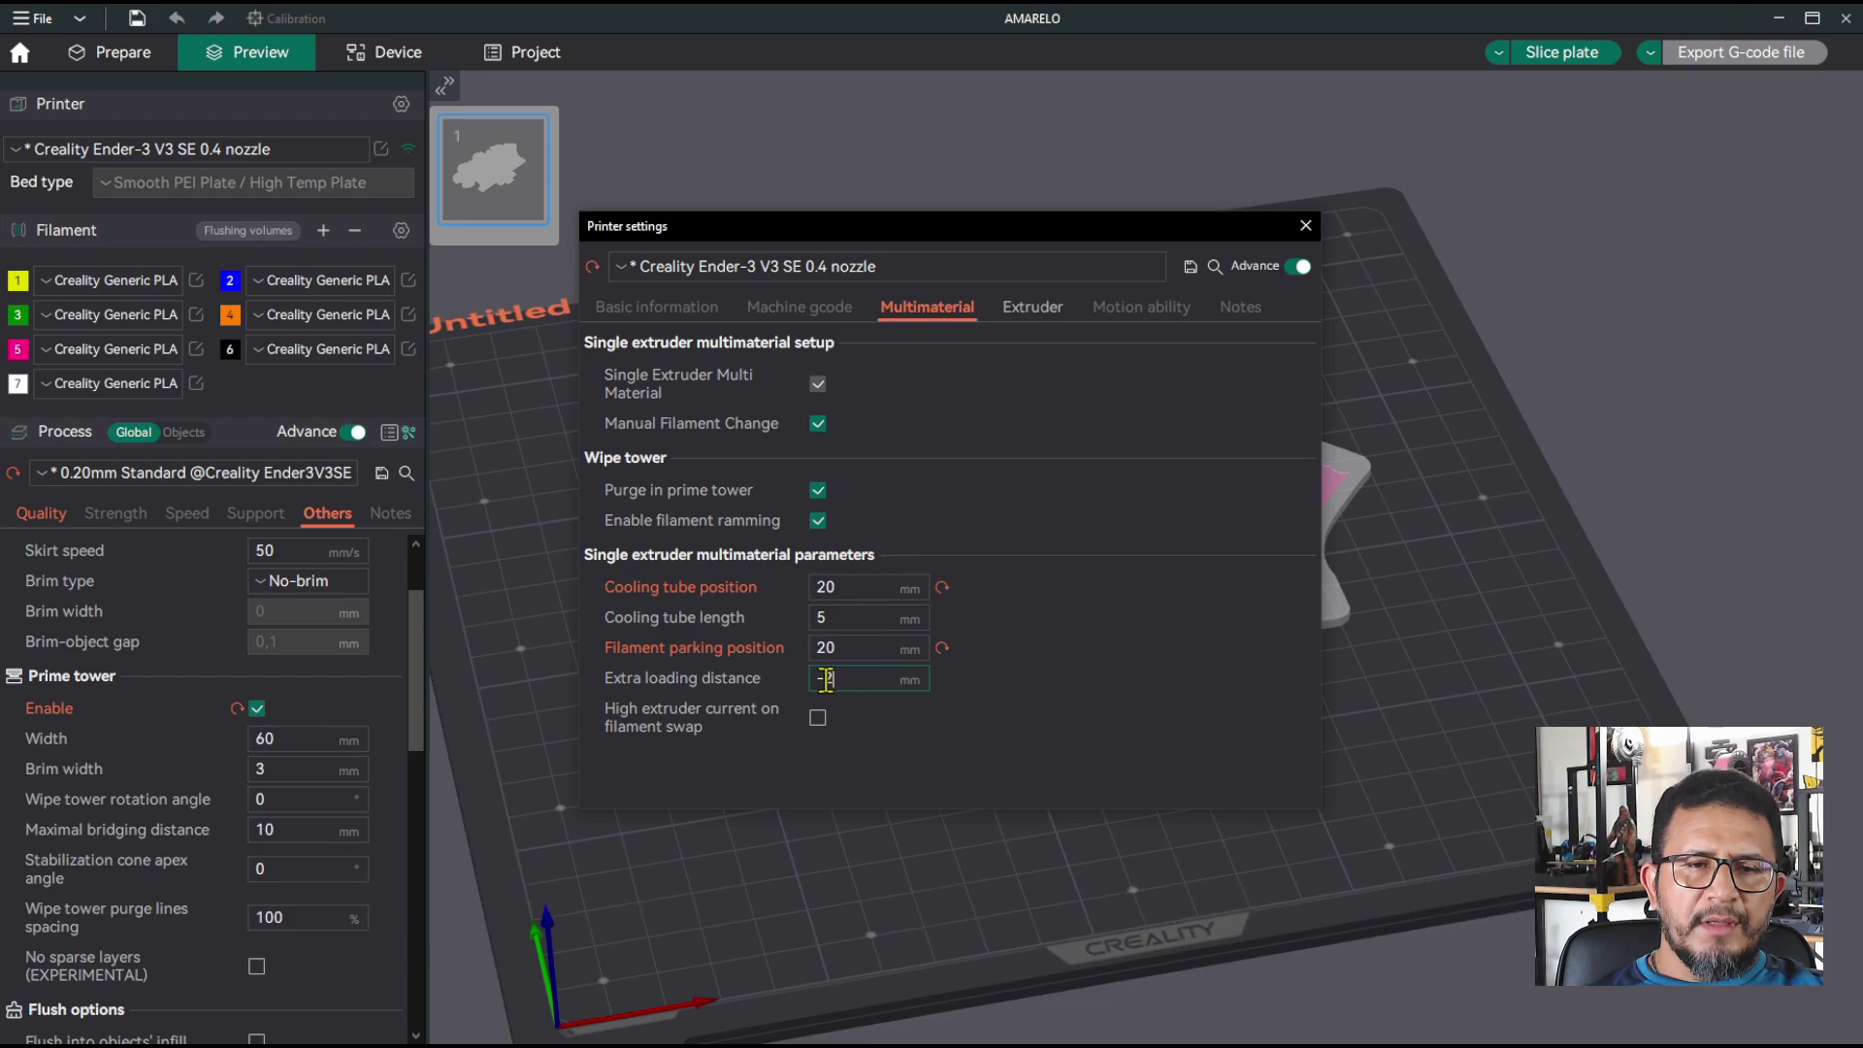
pyautogui.moveTo(829, 679); pyautogui.dragTo(846, 679)
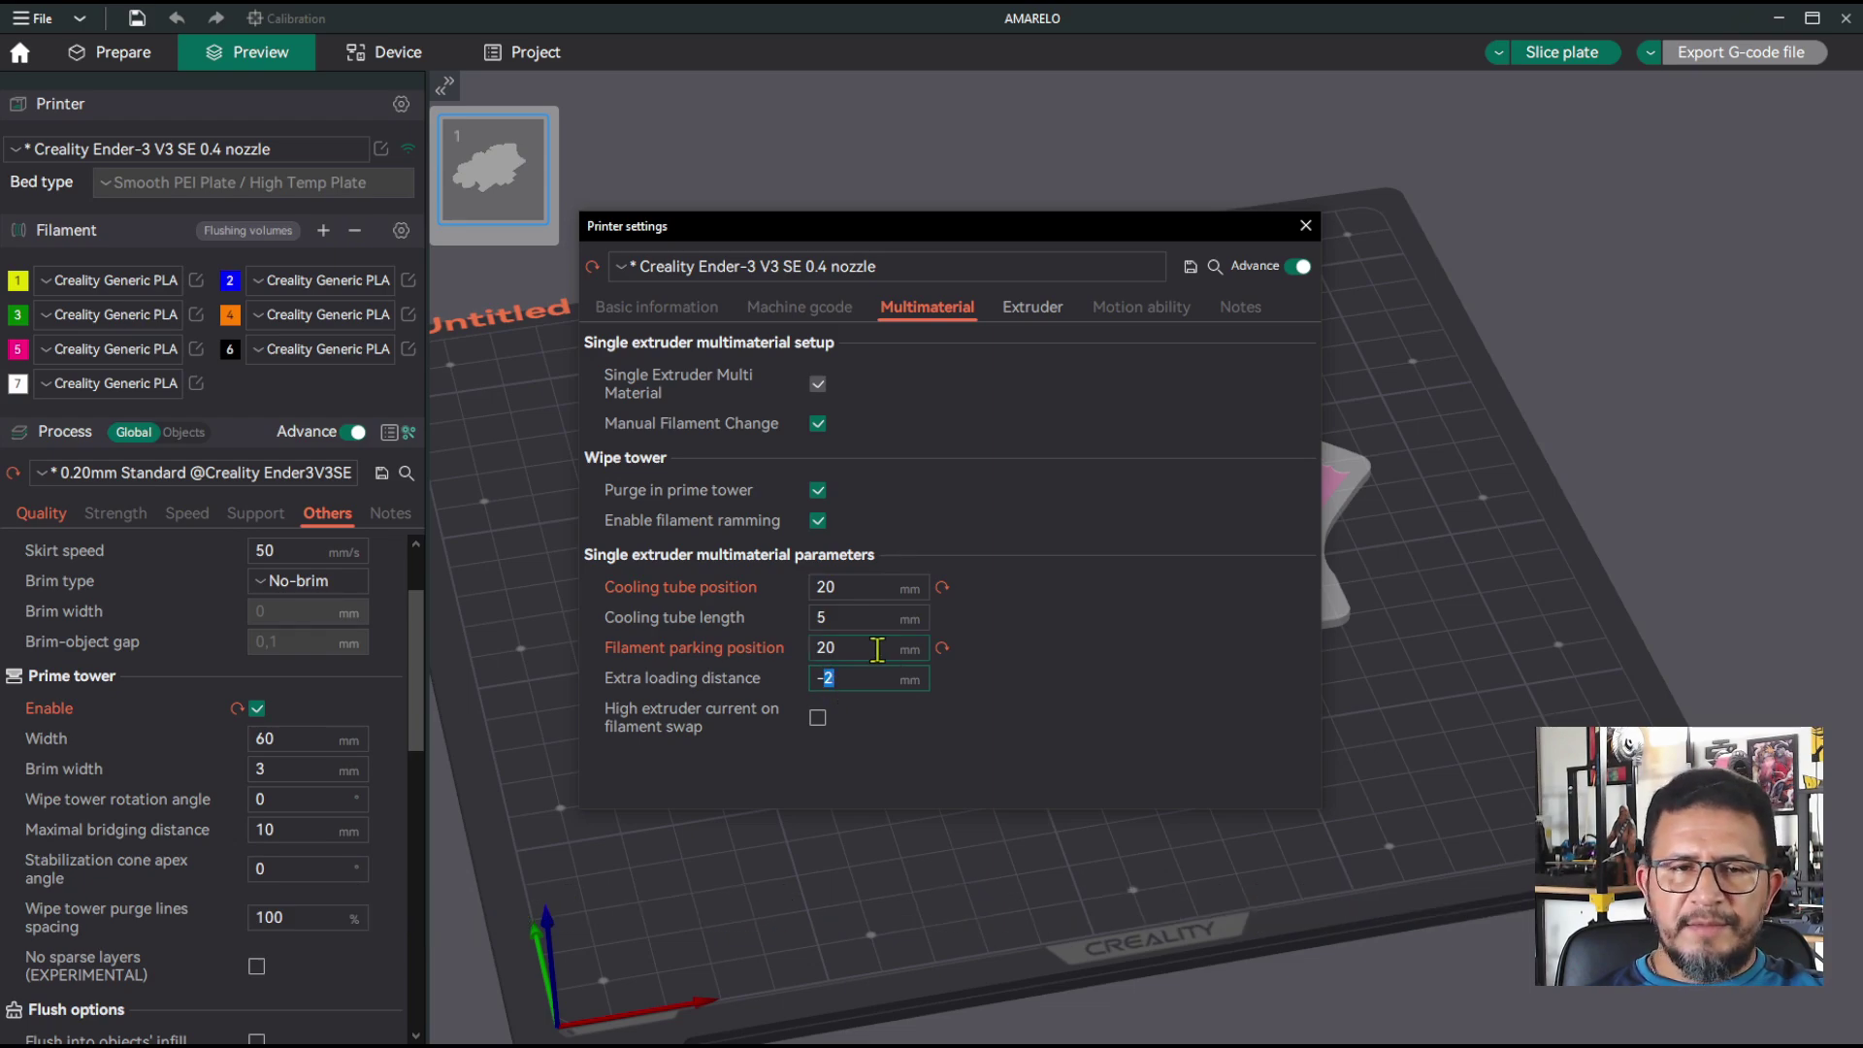
pyautogui.write('1')
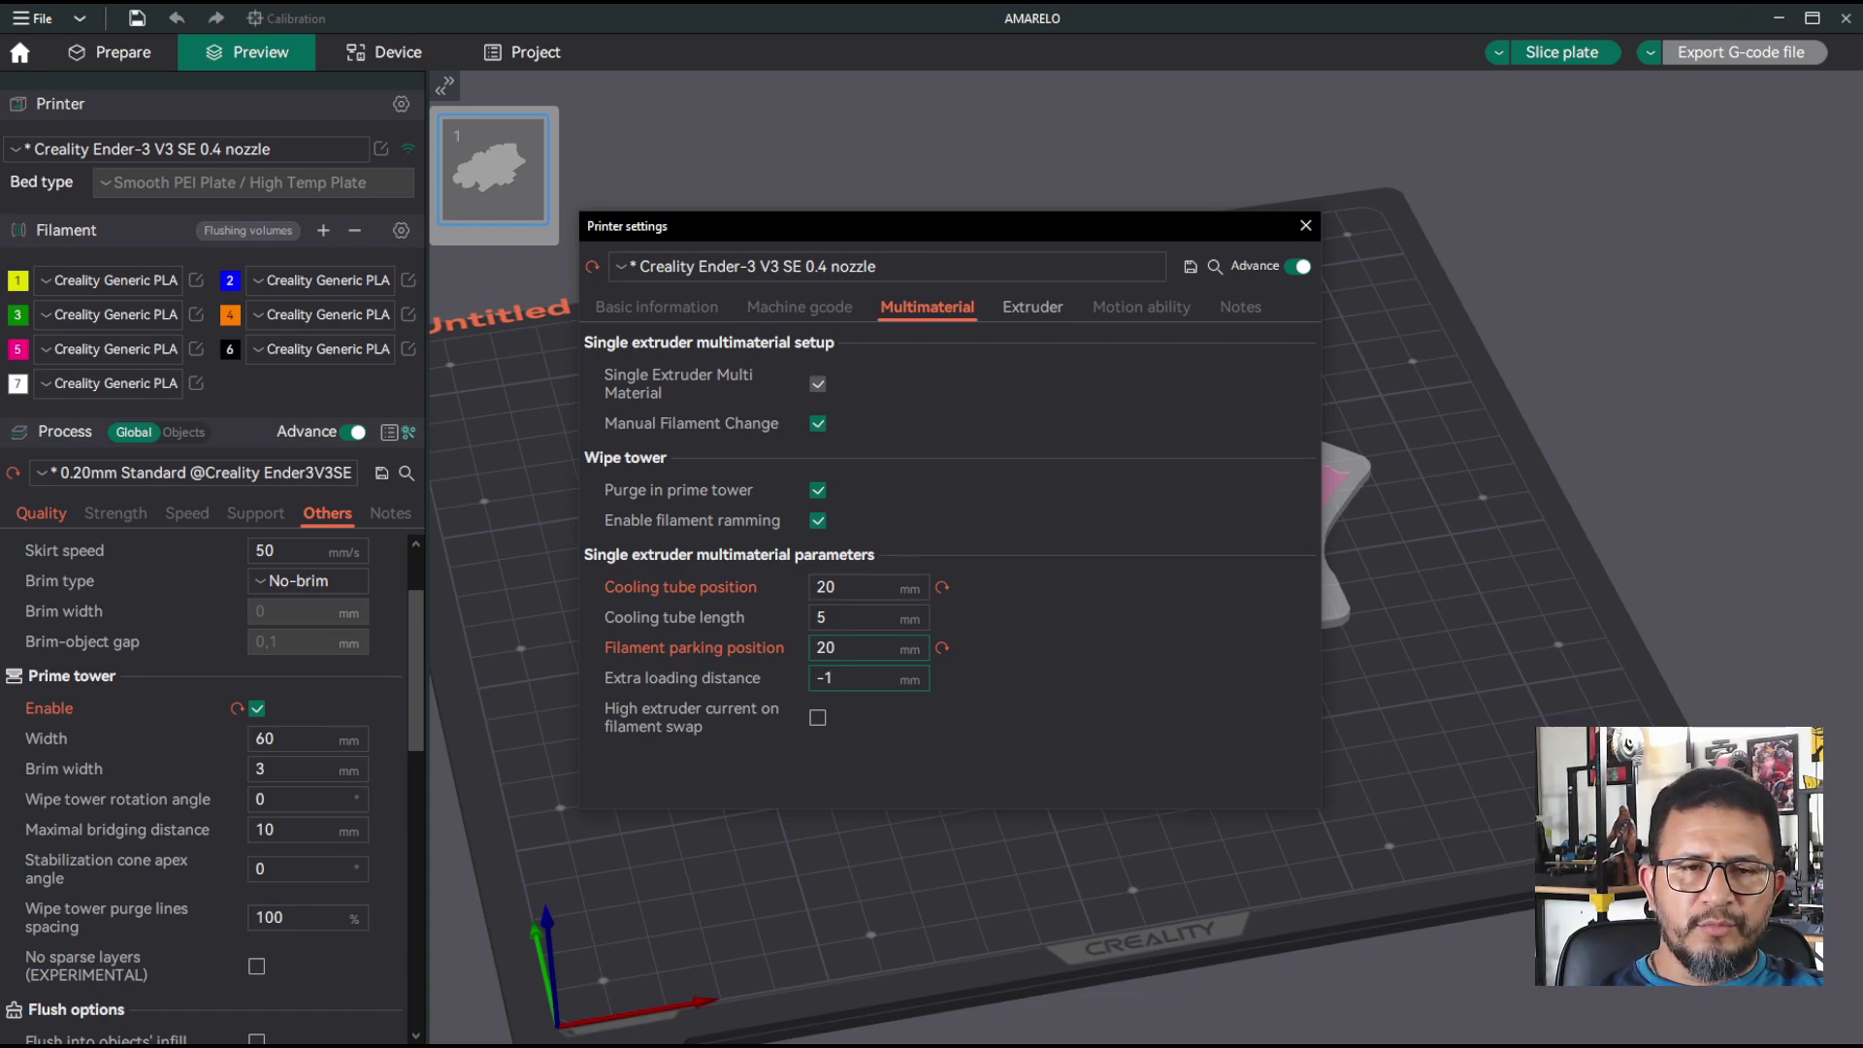
pyautogui.write('0')
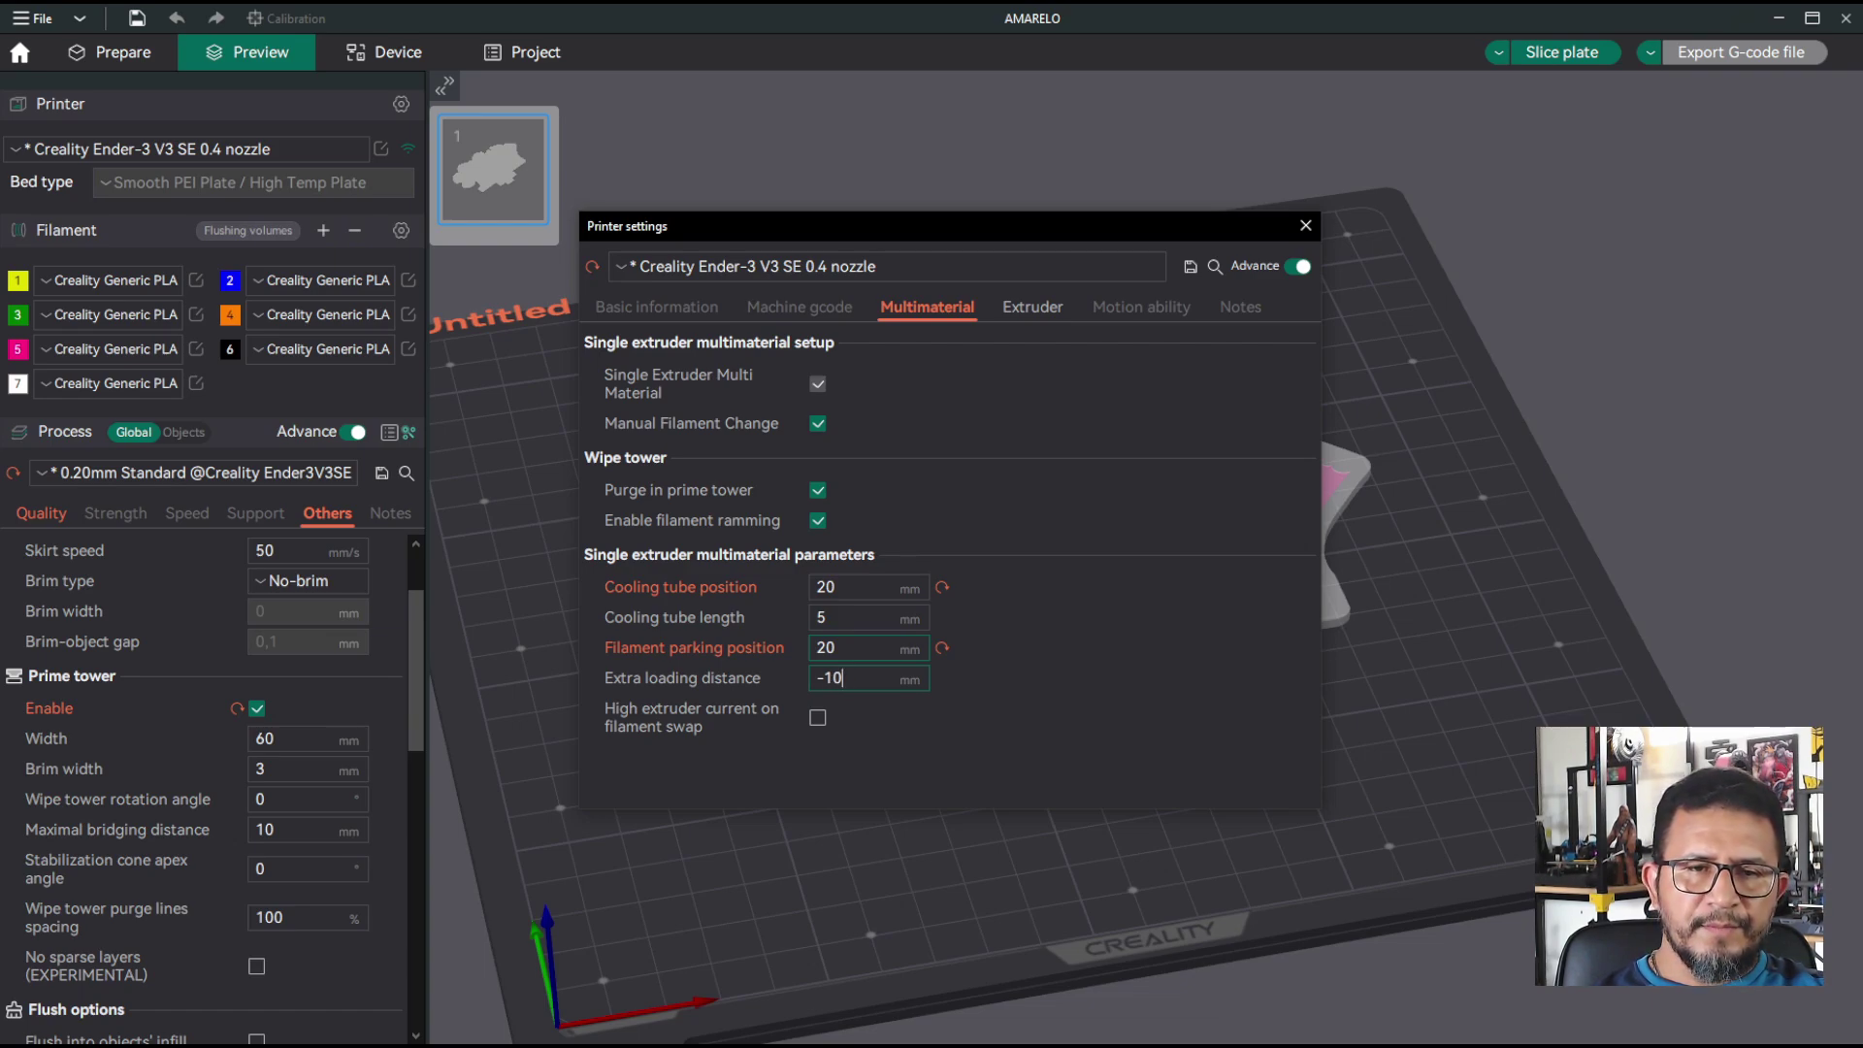
pyautogui.press('Return')
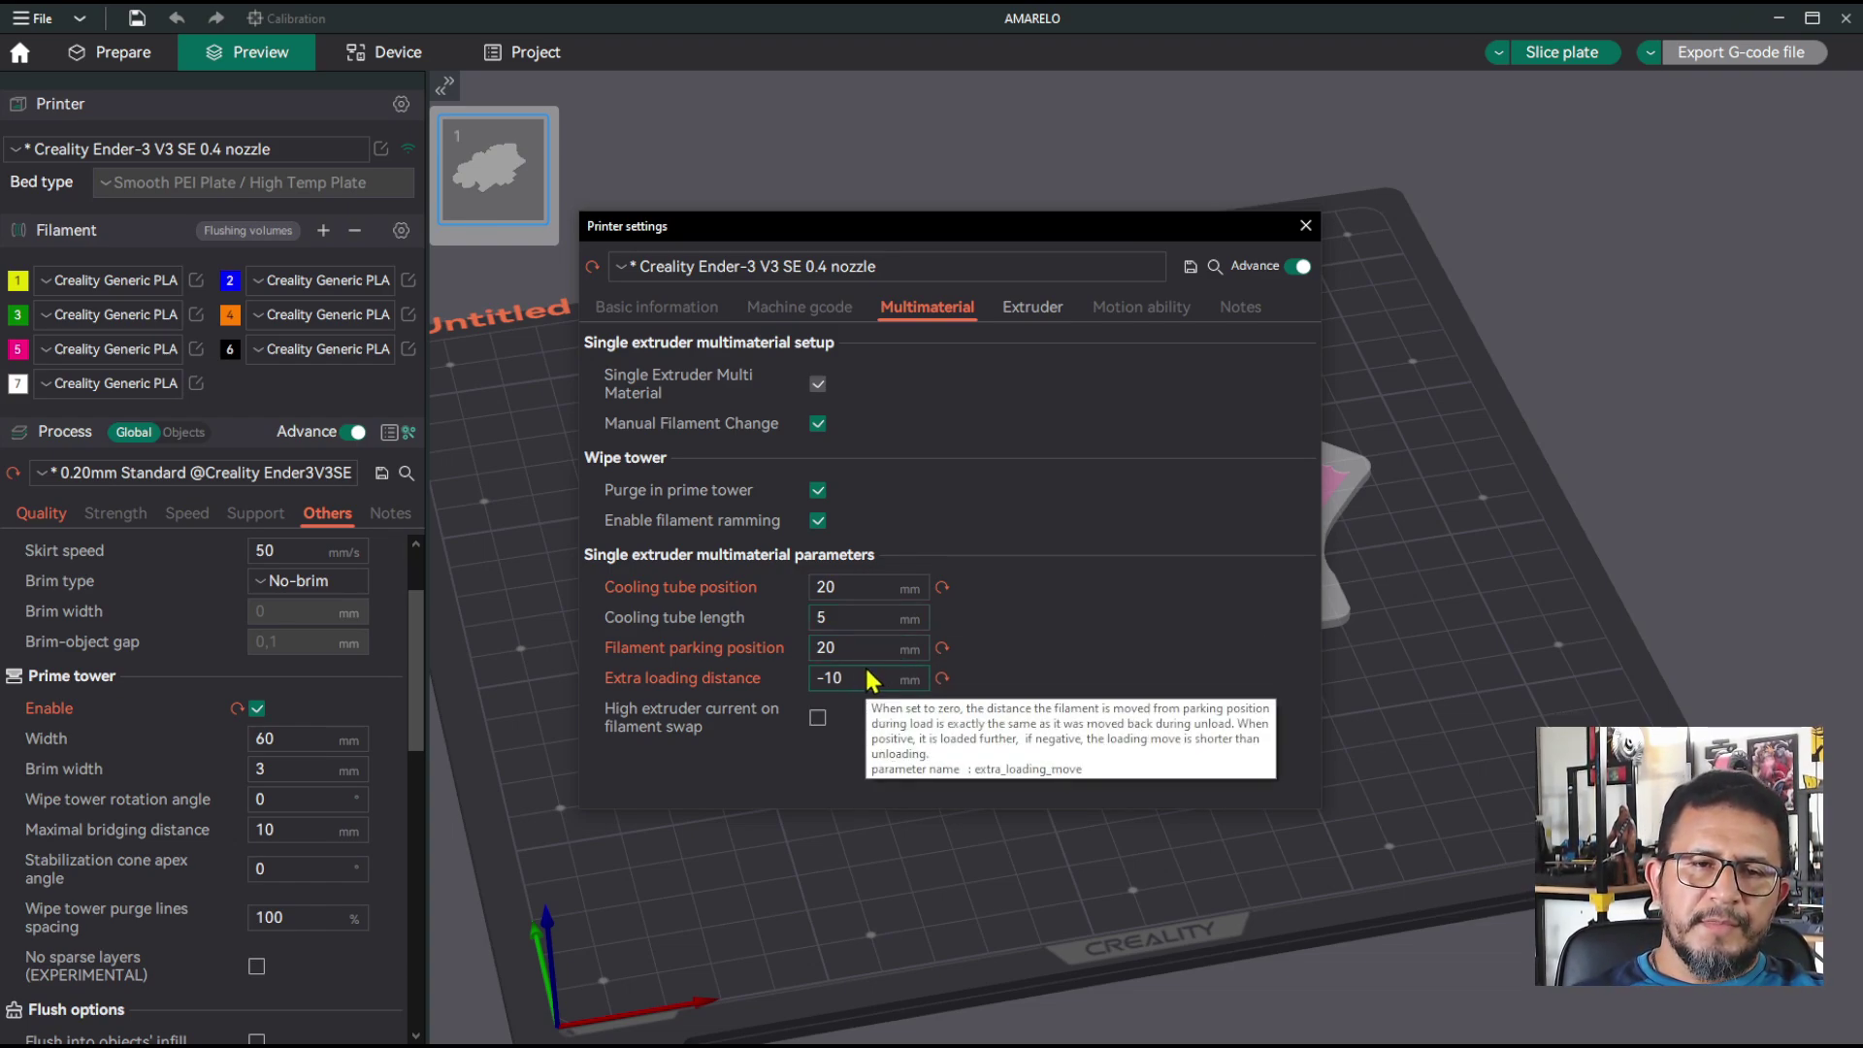
pyautogui.moveTo(860, 674)
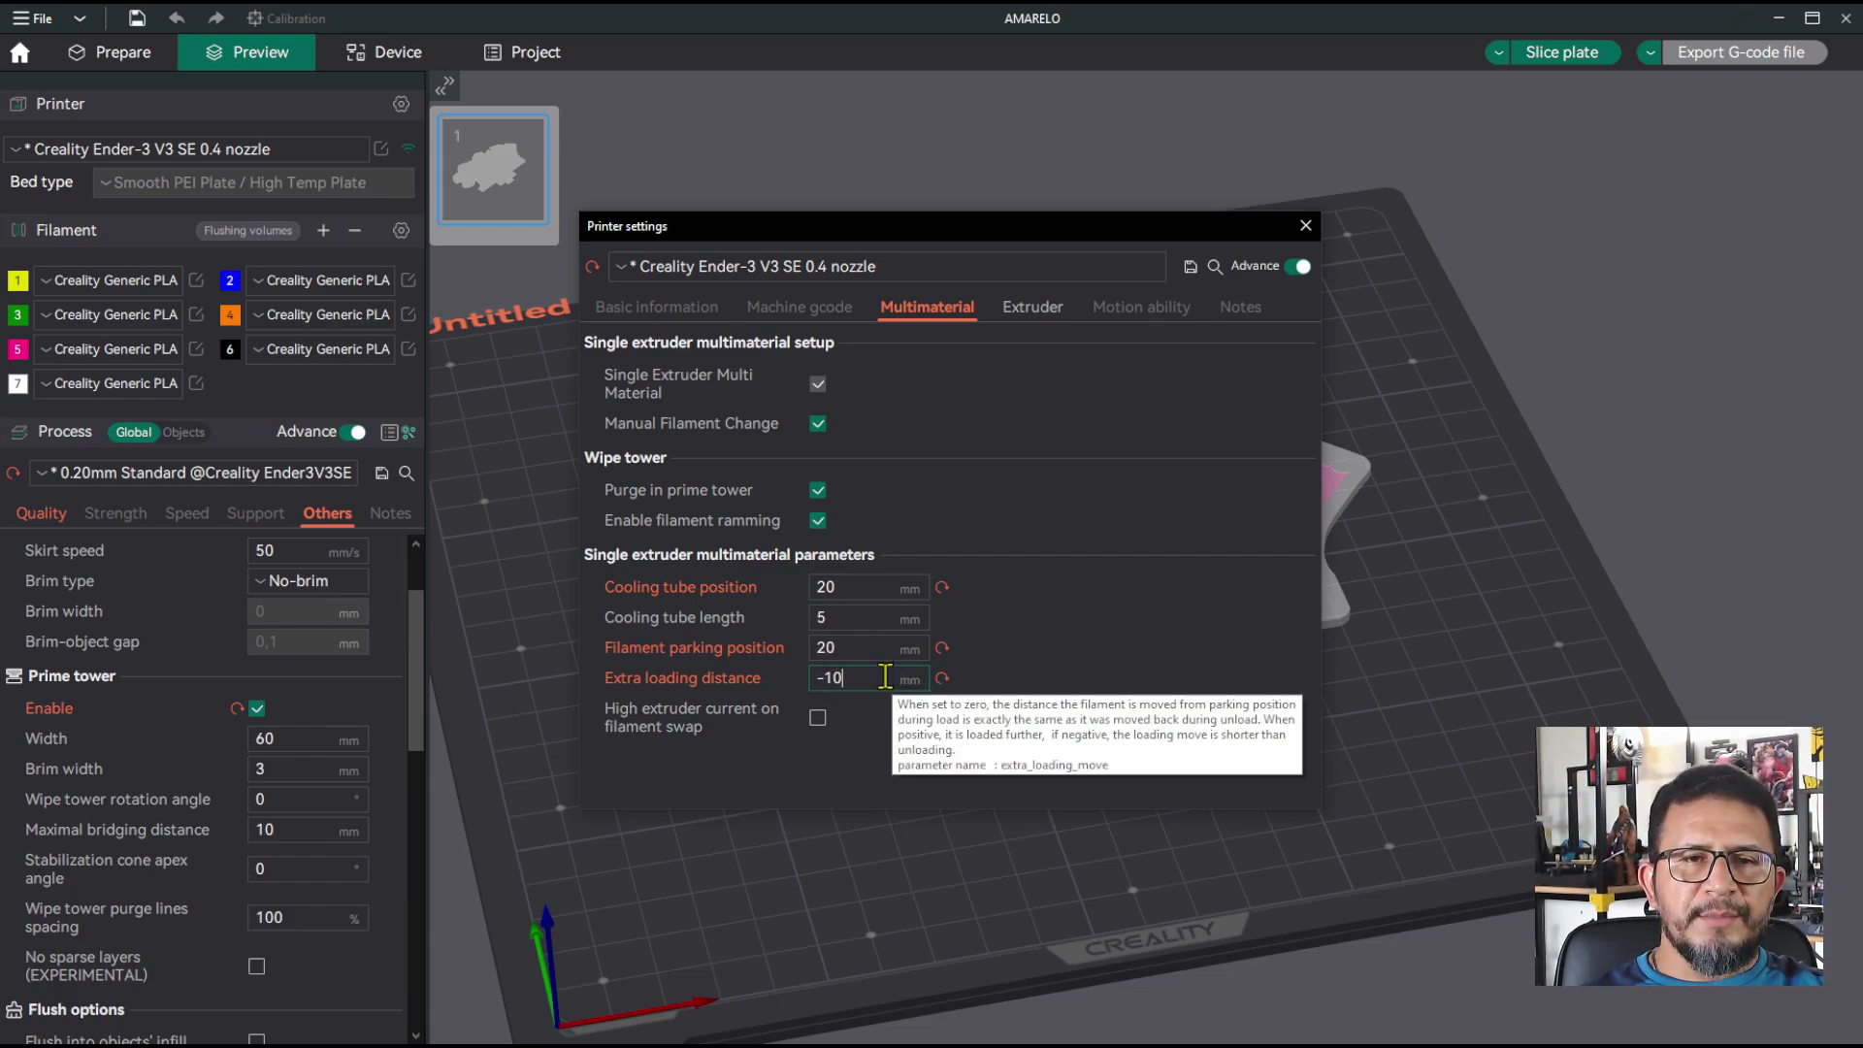
# Step: Set the extruder's Z hop when retract to 0,2 mm in the retraction settings
pyautogui.click(1031, 320)
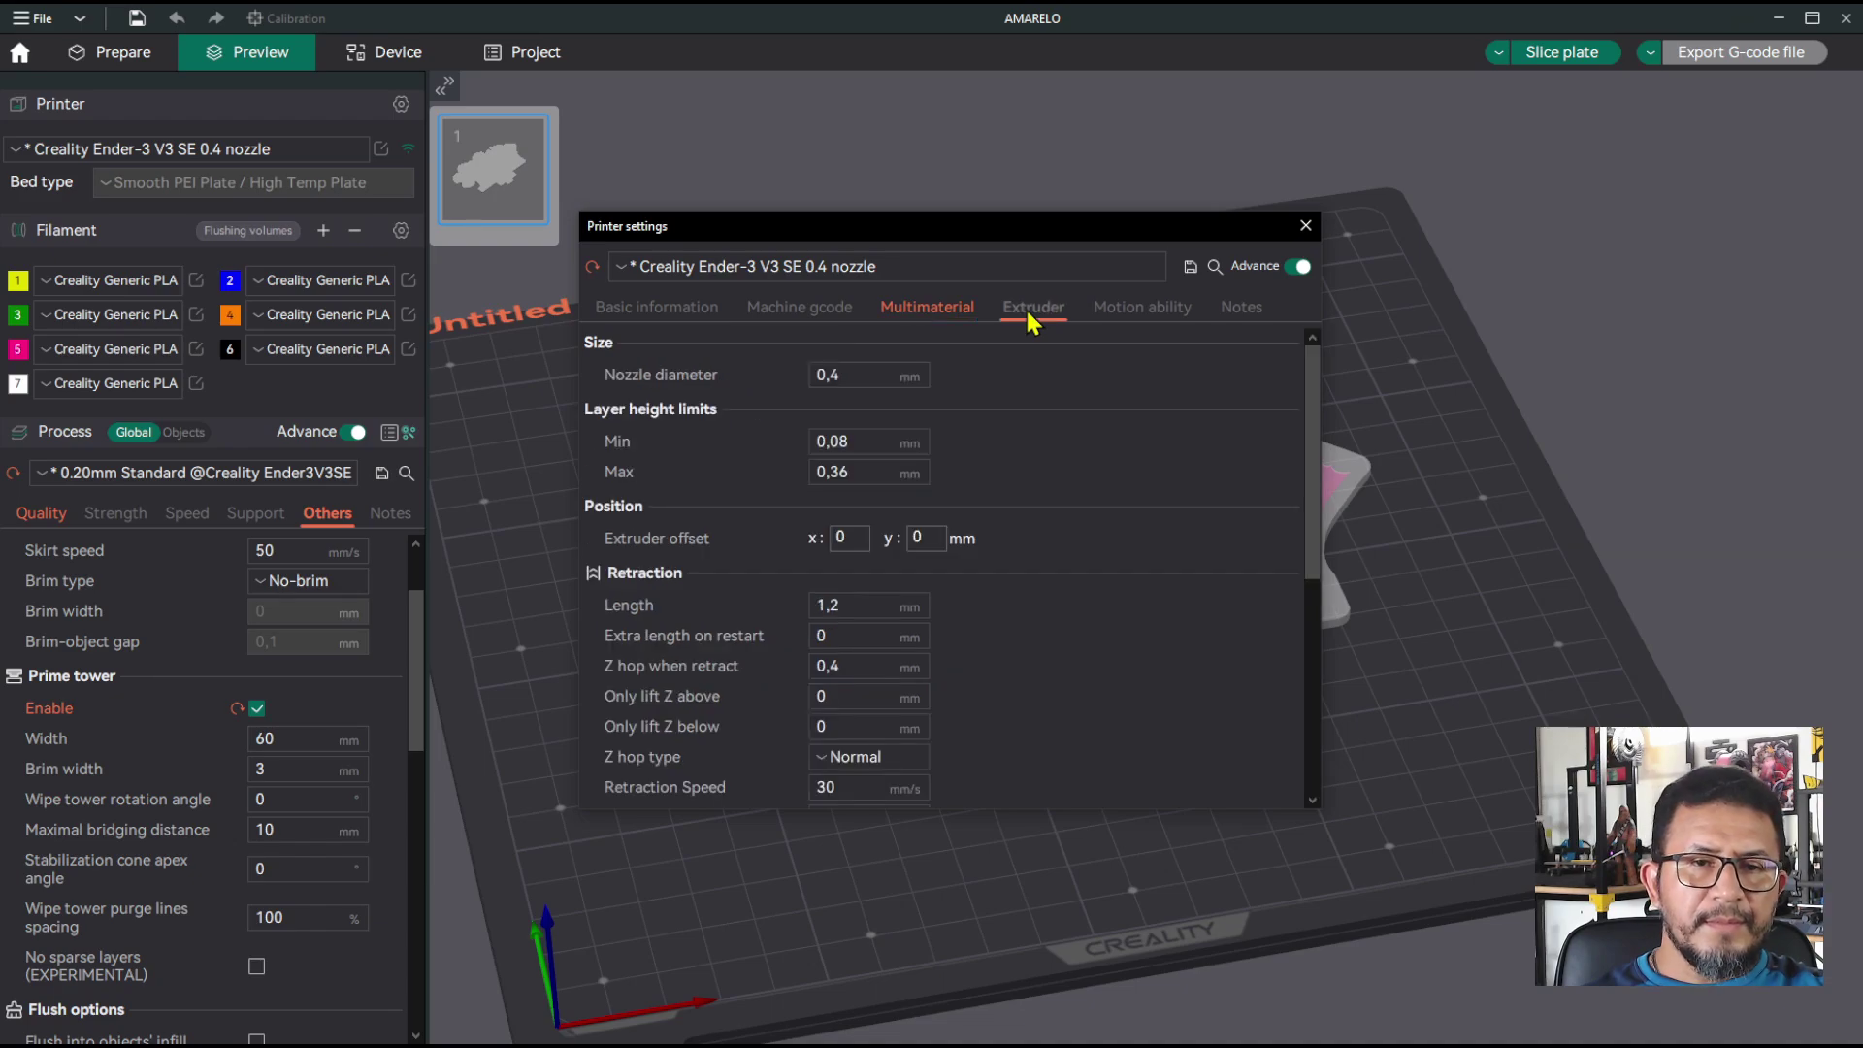
pyautogui.scroll(-1, 1316, 456)
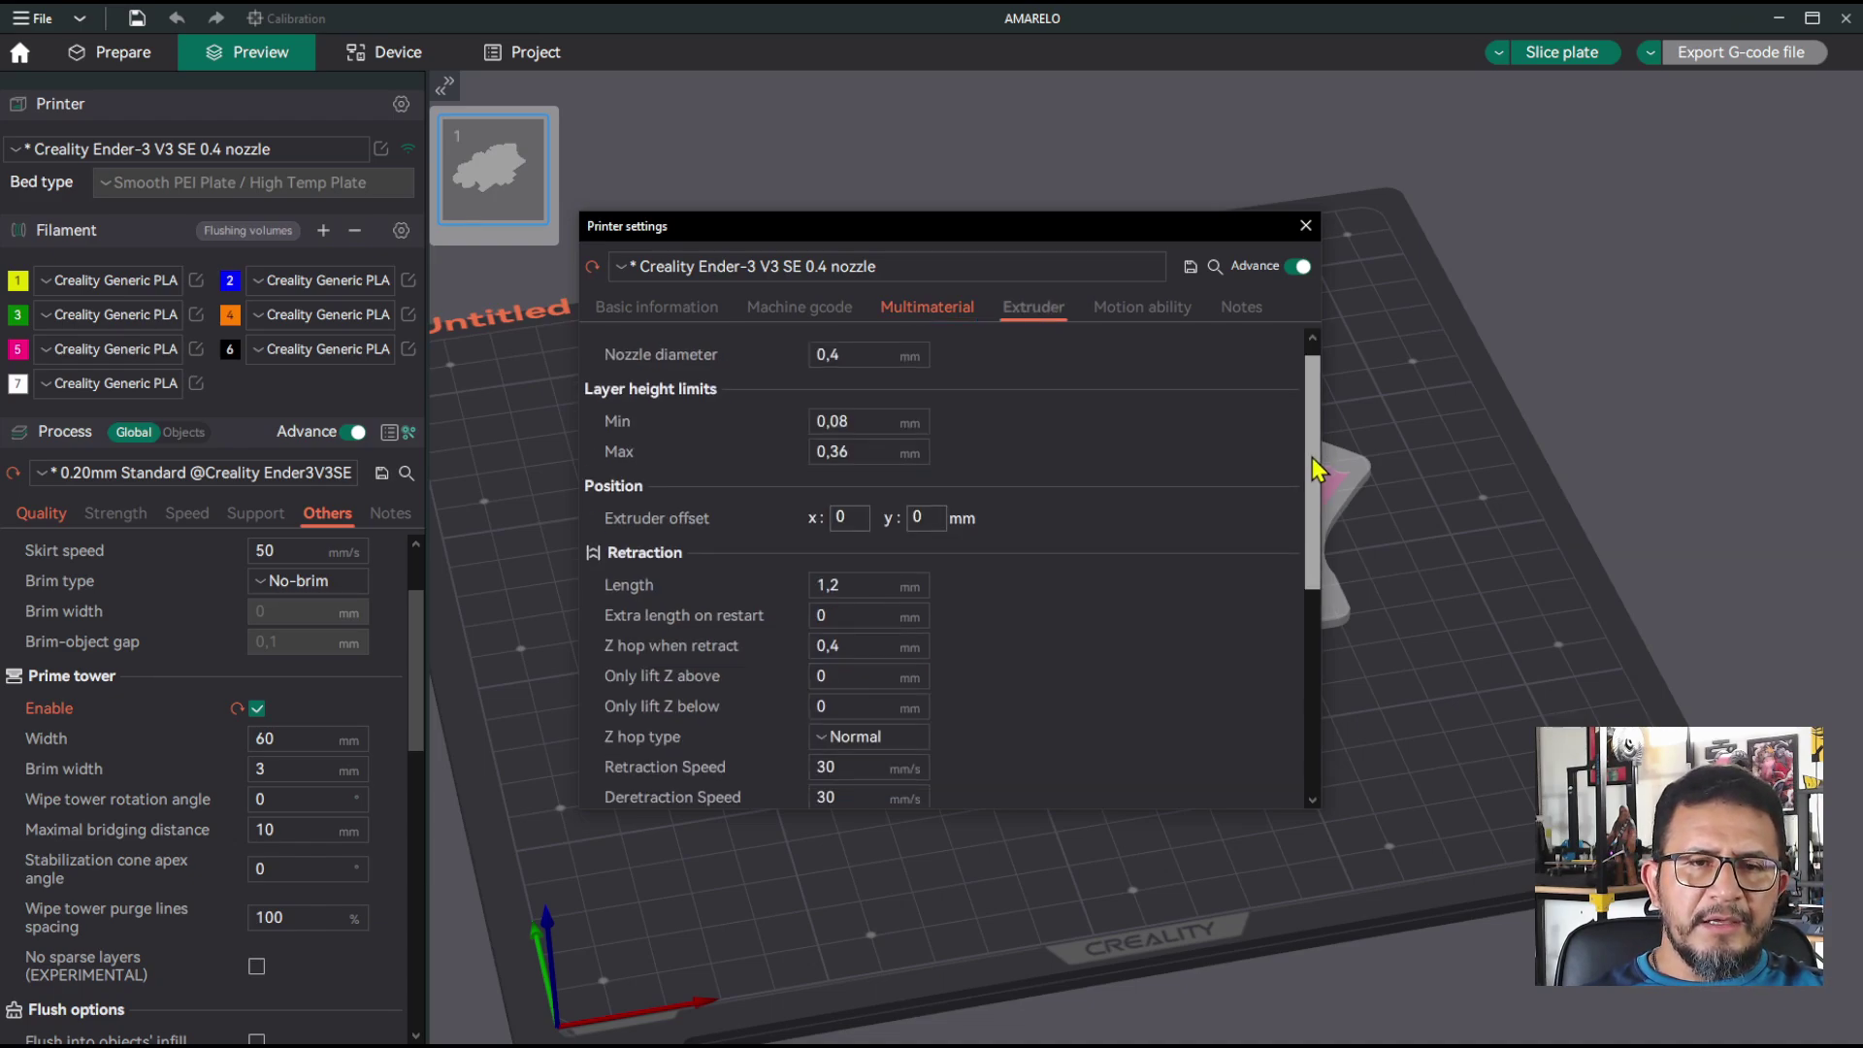
pyautogui.scroll(-2, 1316, 470)
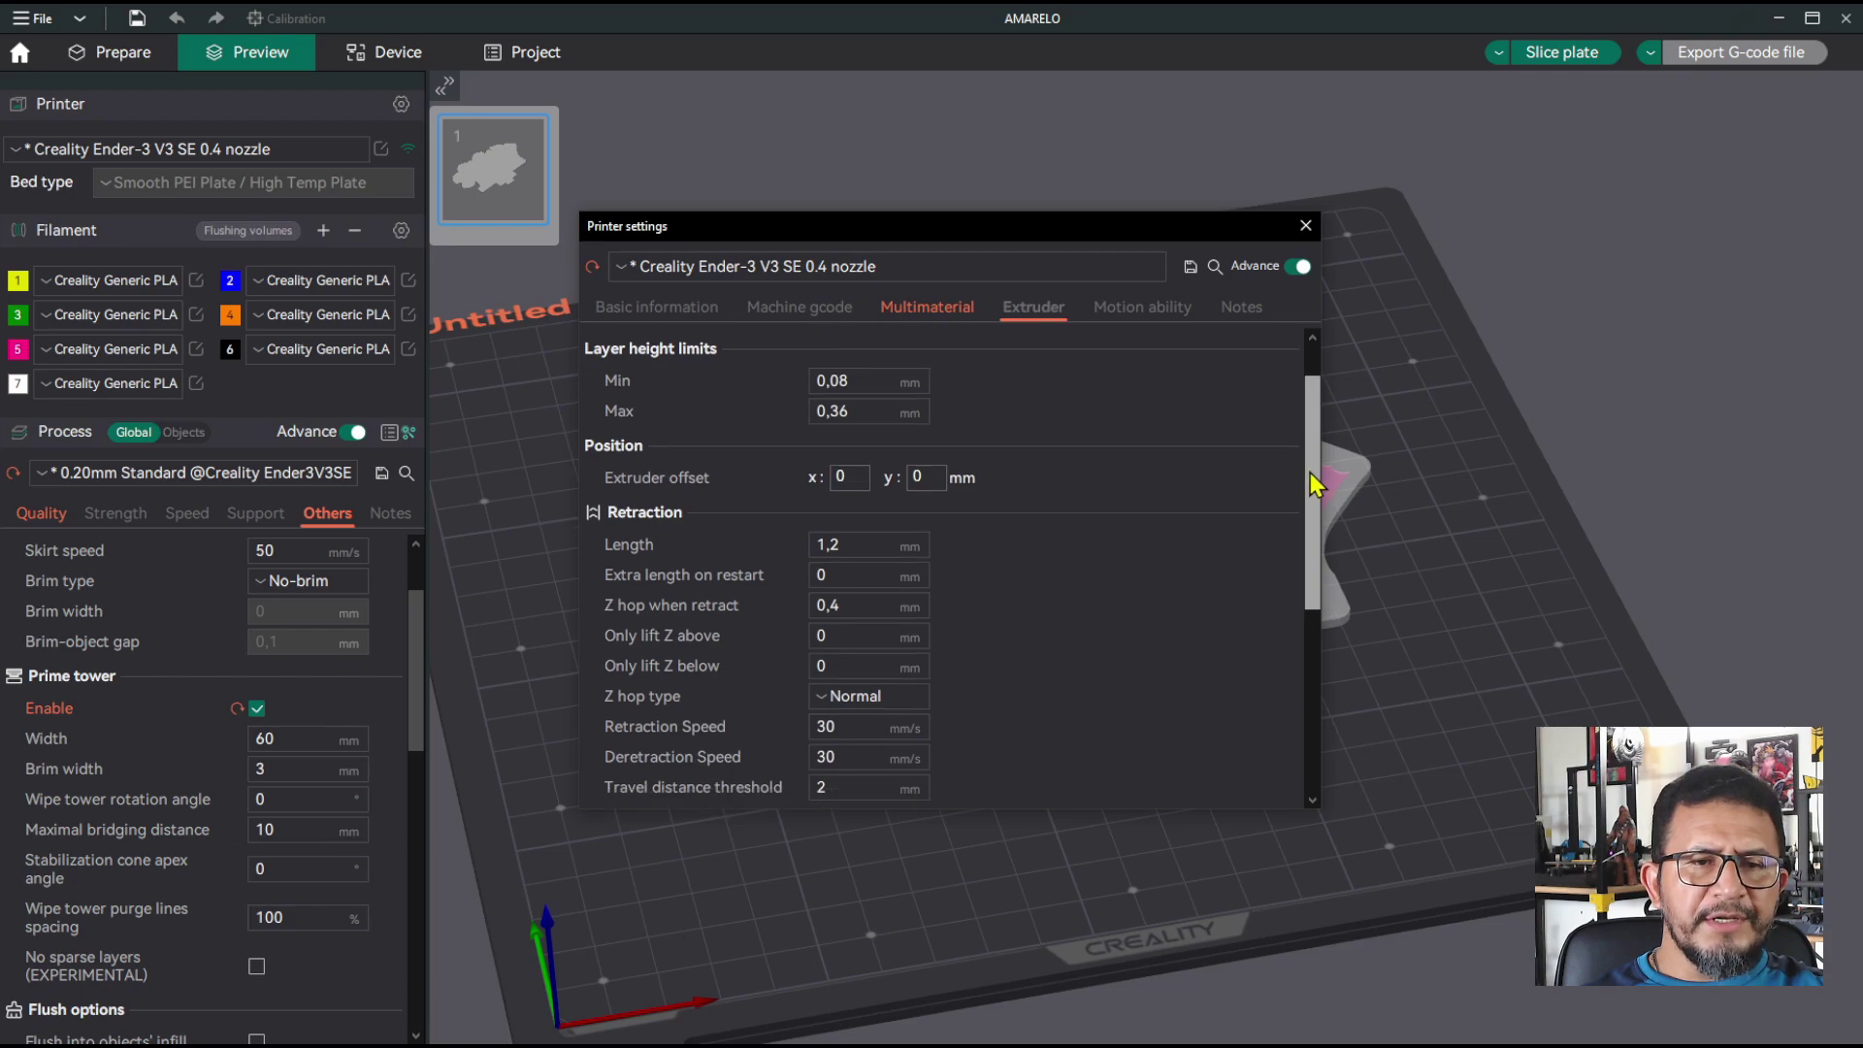
pyautogui.moveTo(1312, 473); pyautogui.dragTo(1313, 497)
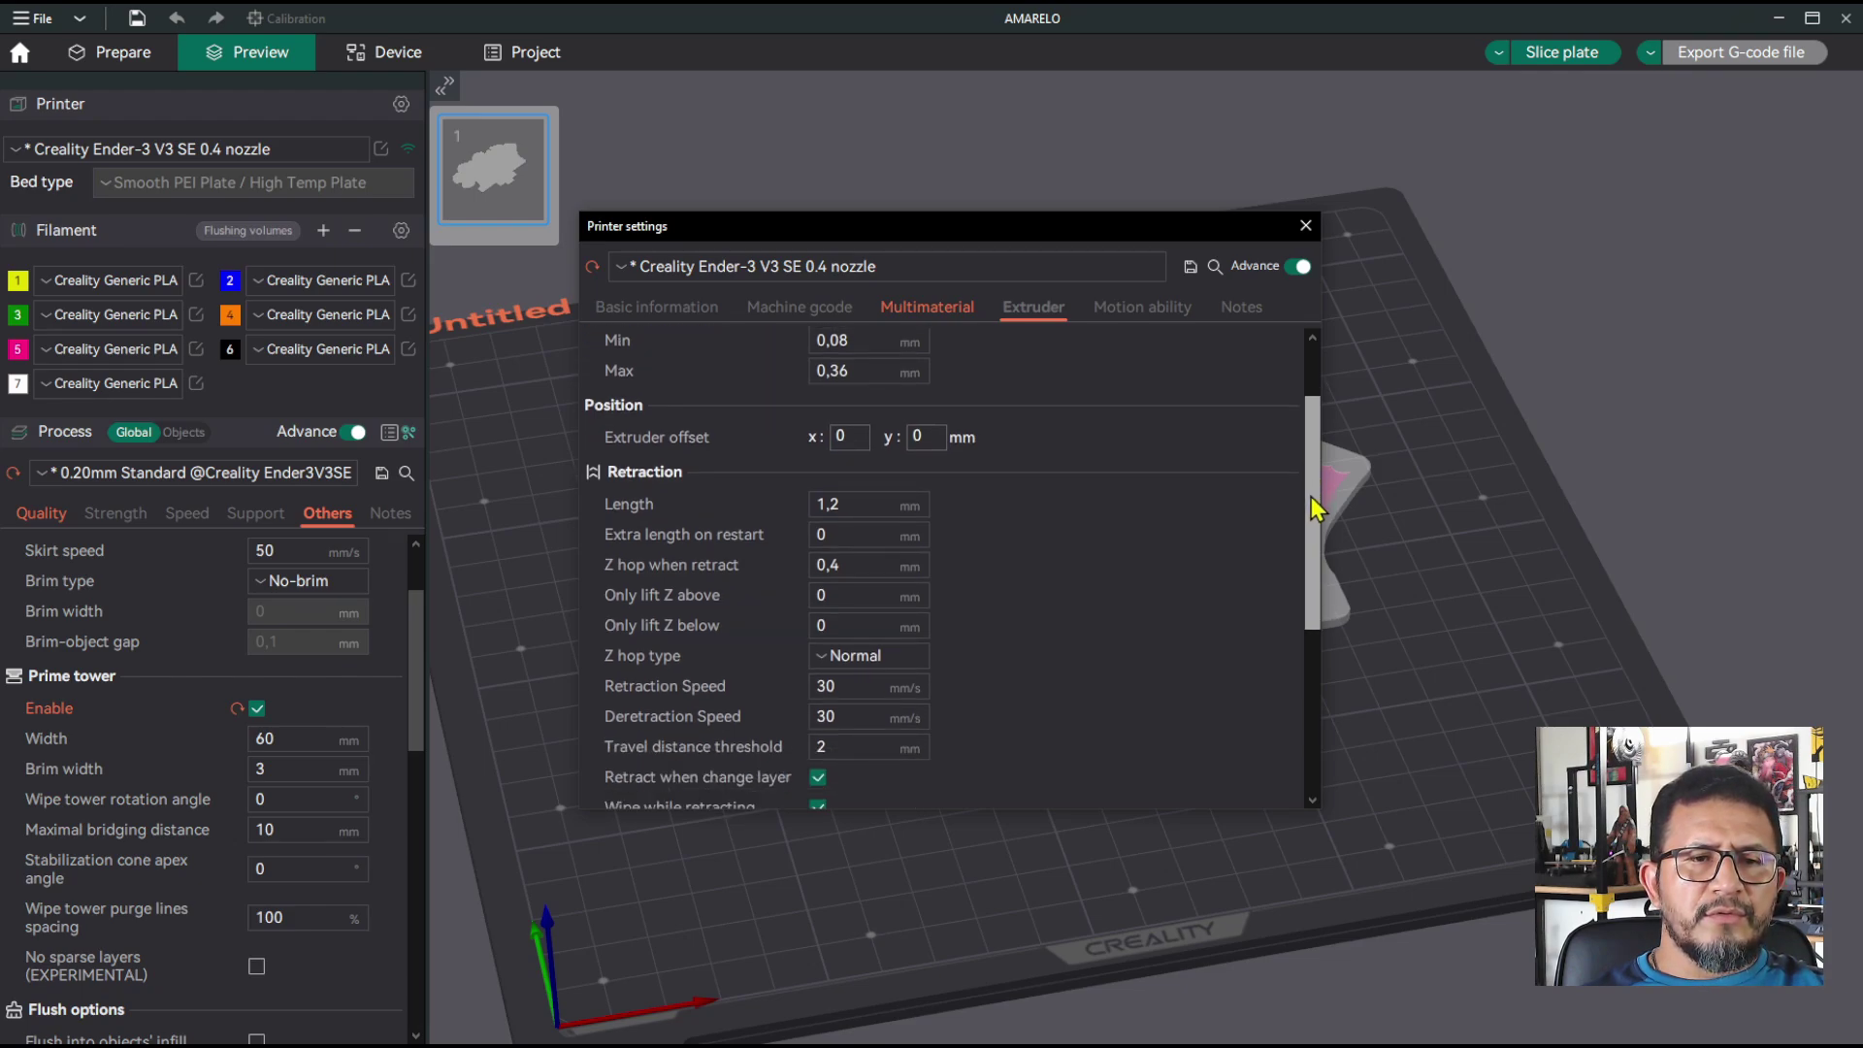
pyautogui.click(853, 563)
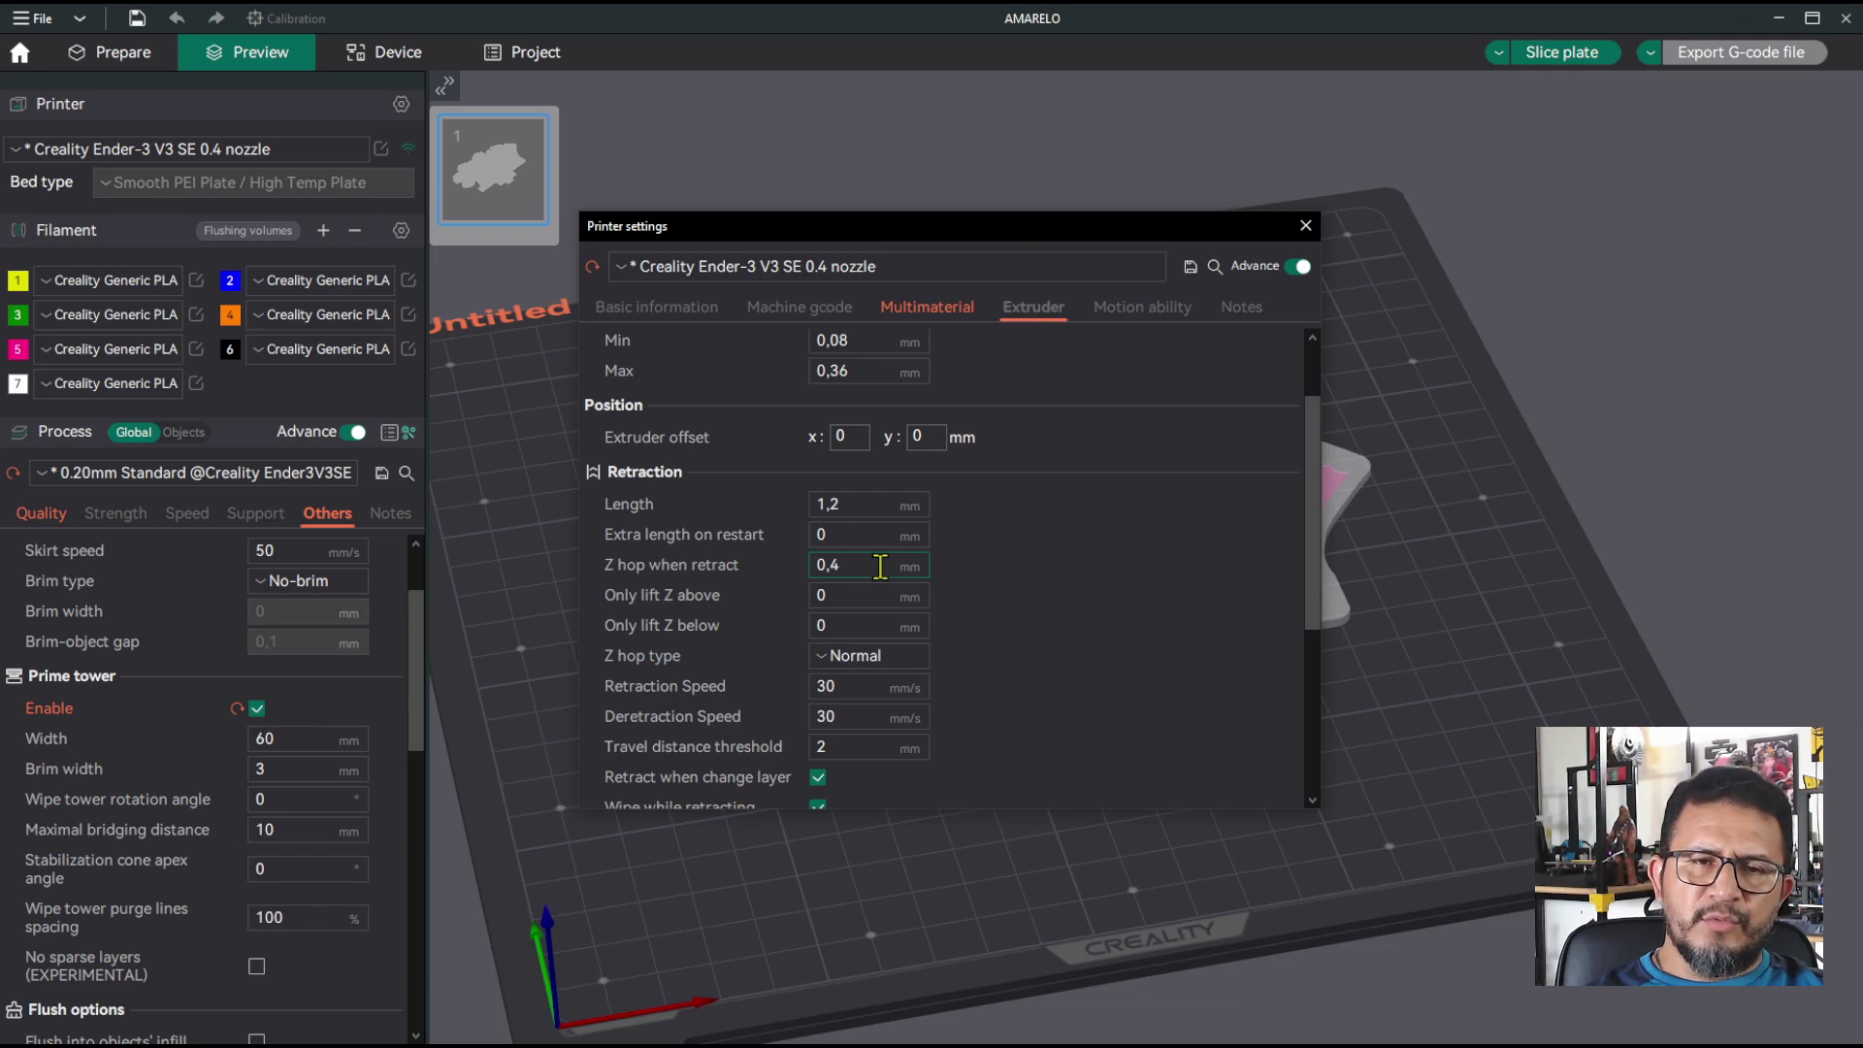
pyautogui.press('BackSpace')
pyautogui.write('2')
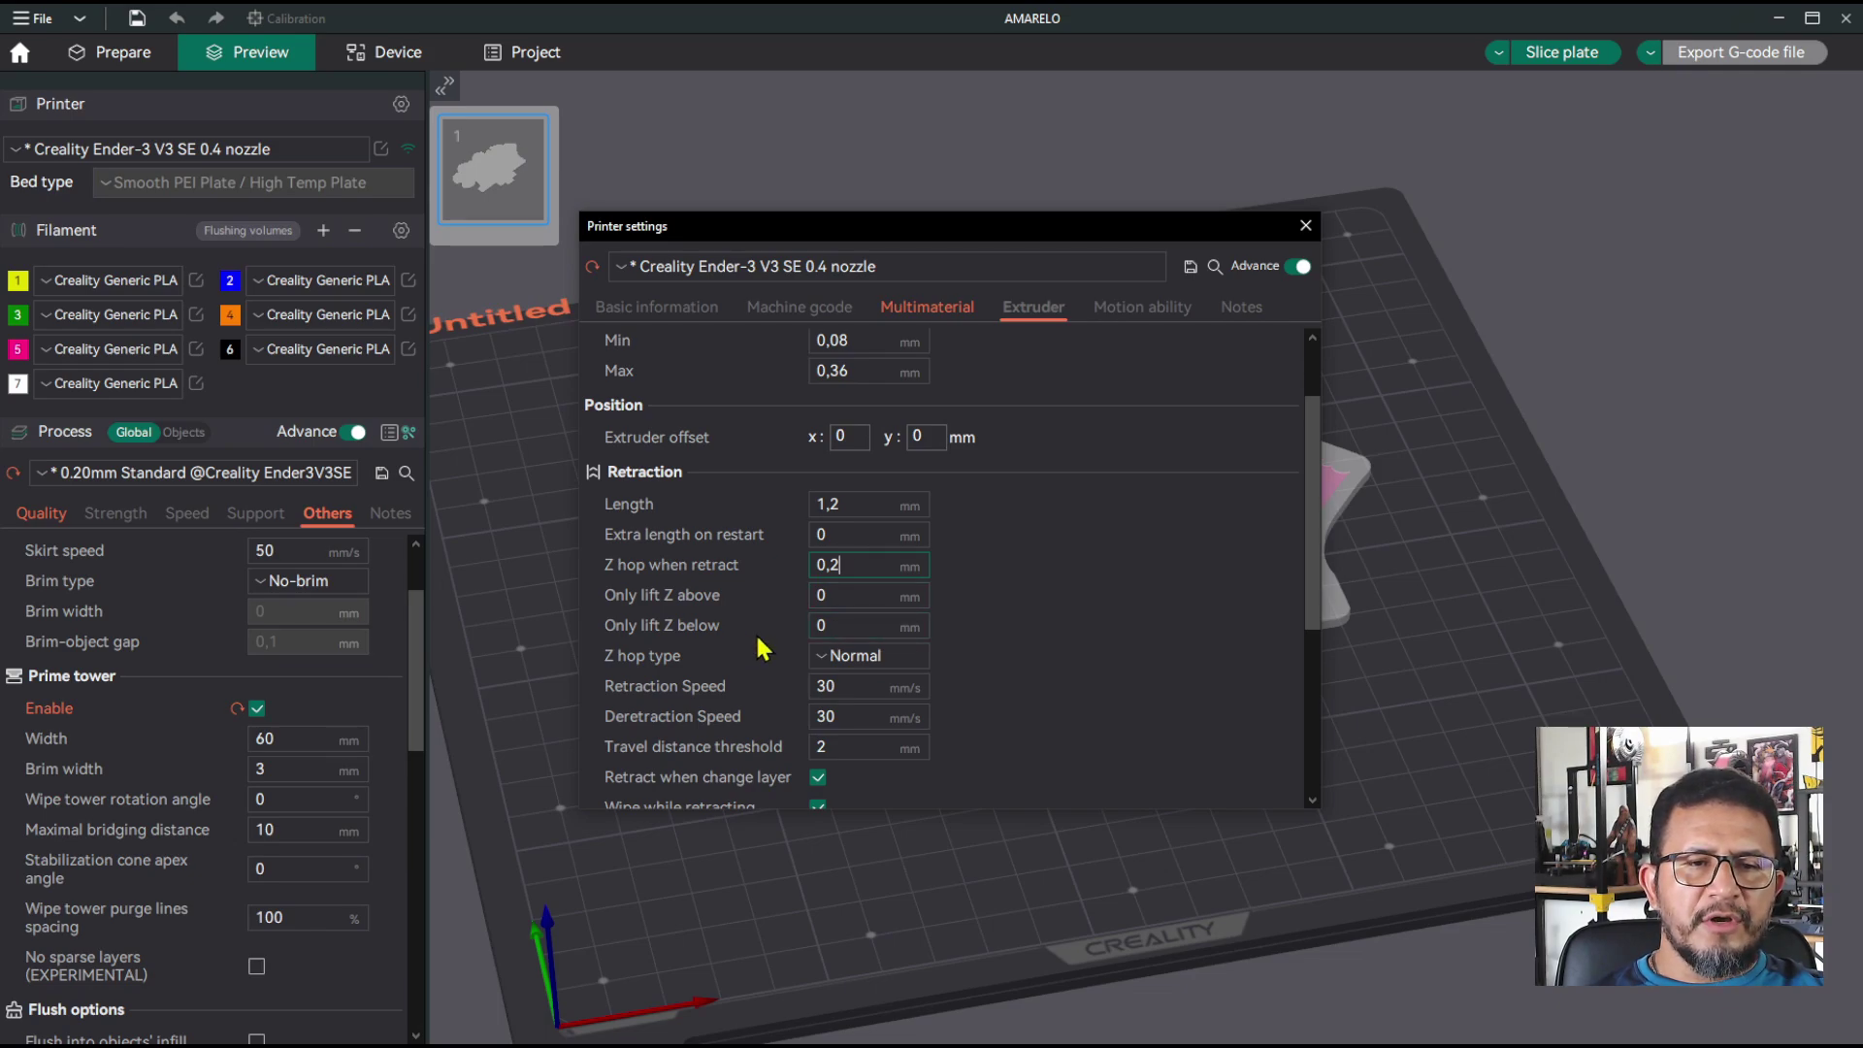
# Step: Set Only lift Z below to 0,4 mm in the retraction settings and close the printer settings
pyautogui.click(850, 626)
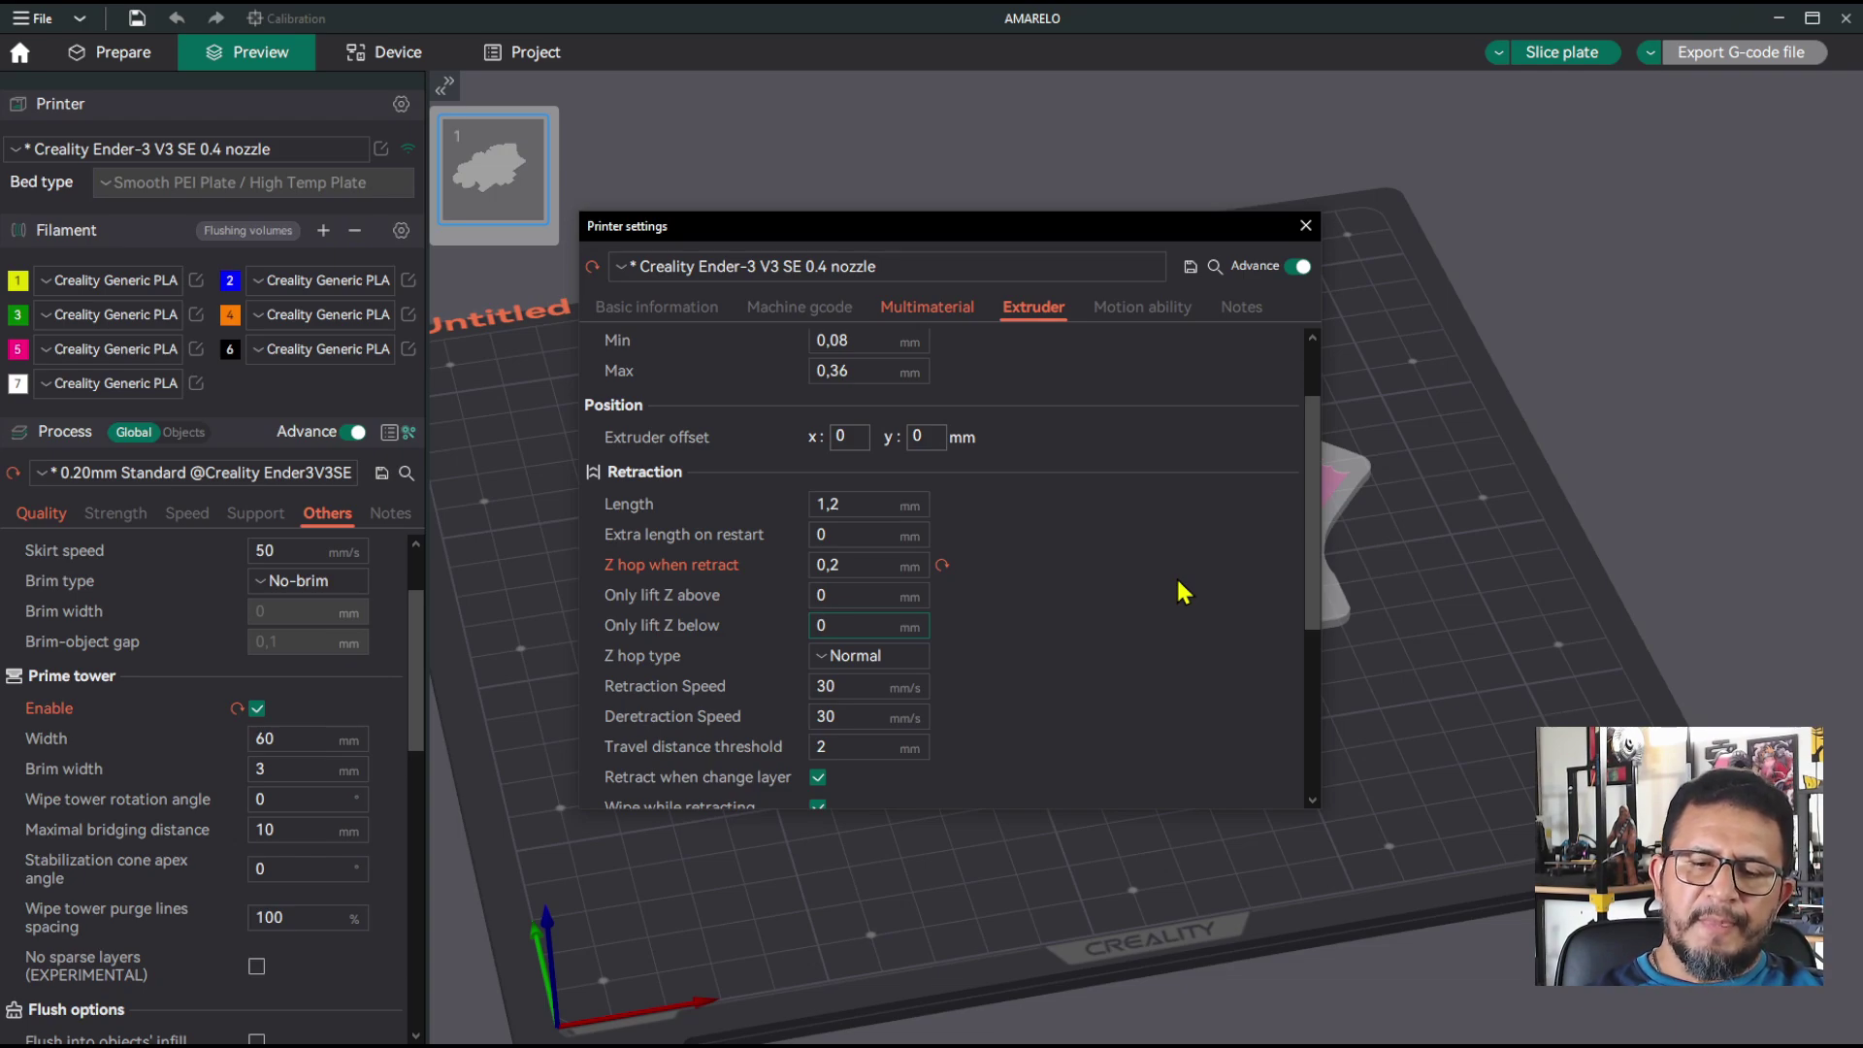
pyautogui.press('BackSpace')
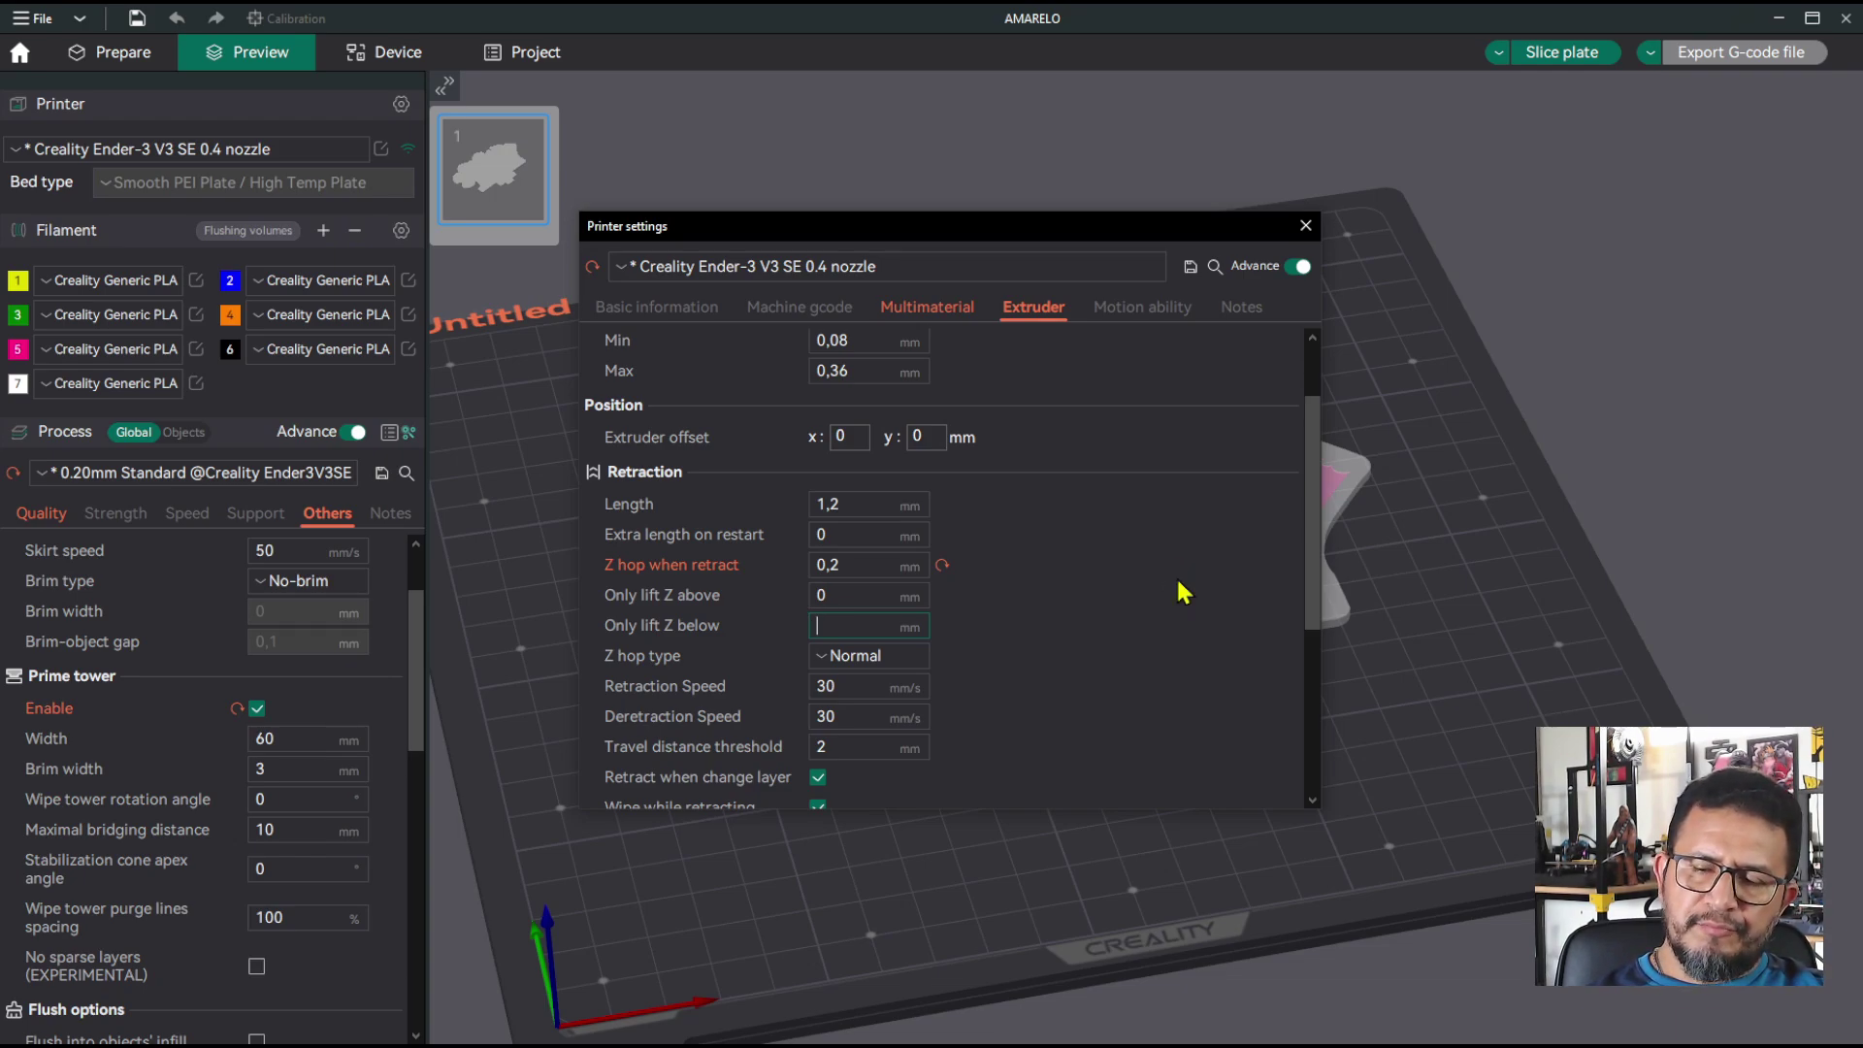
pyautogui.write('0,4')
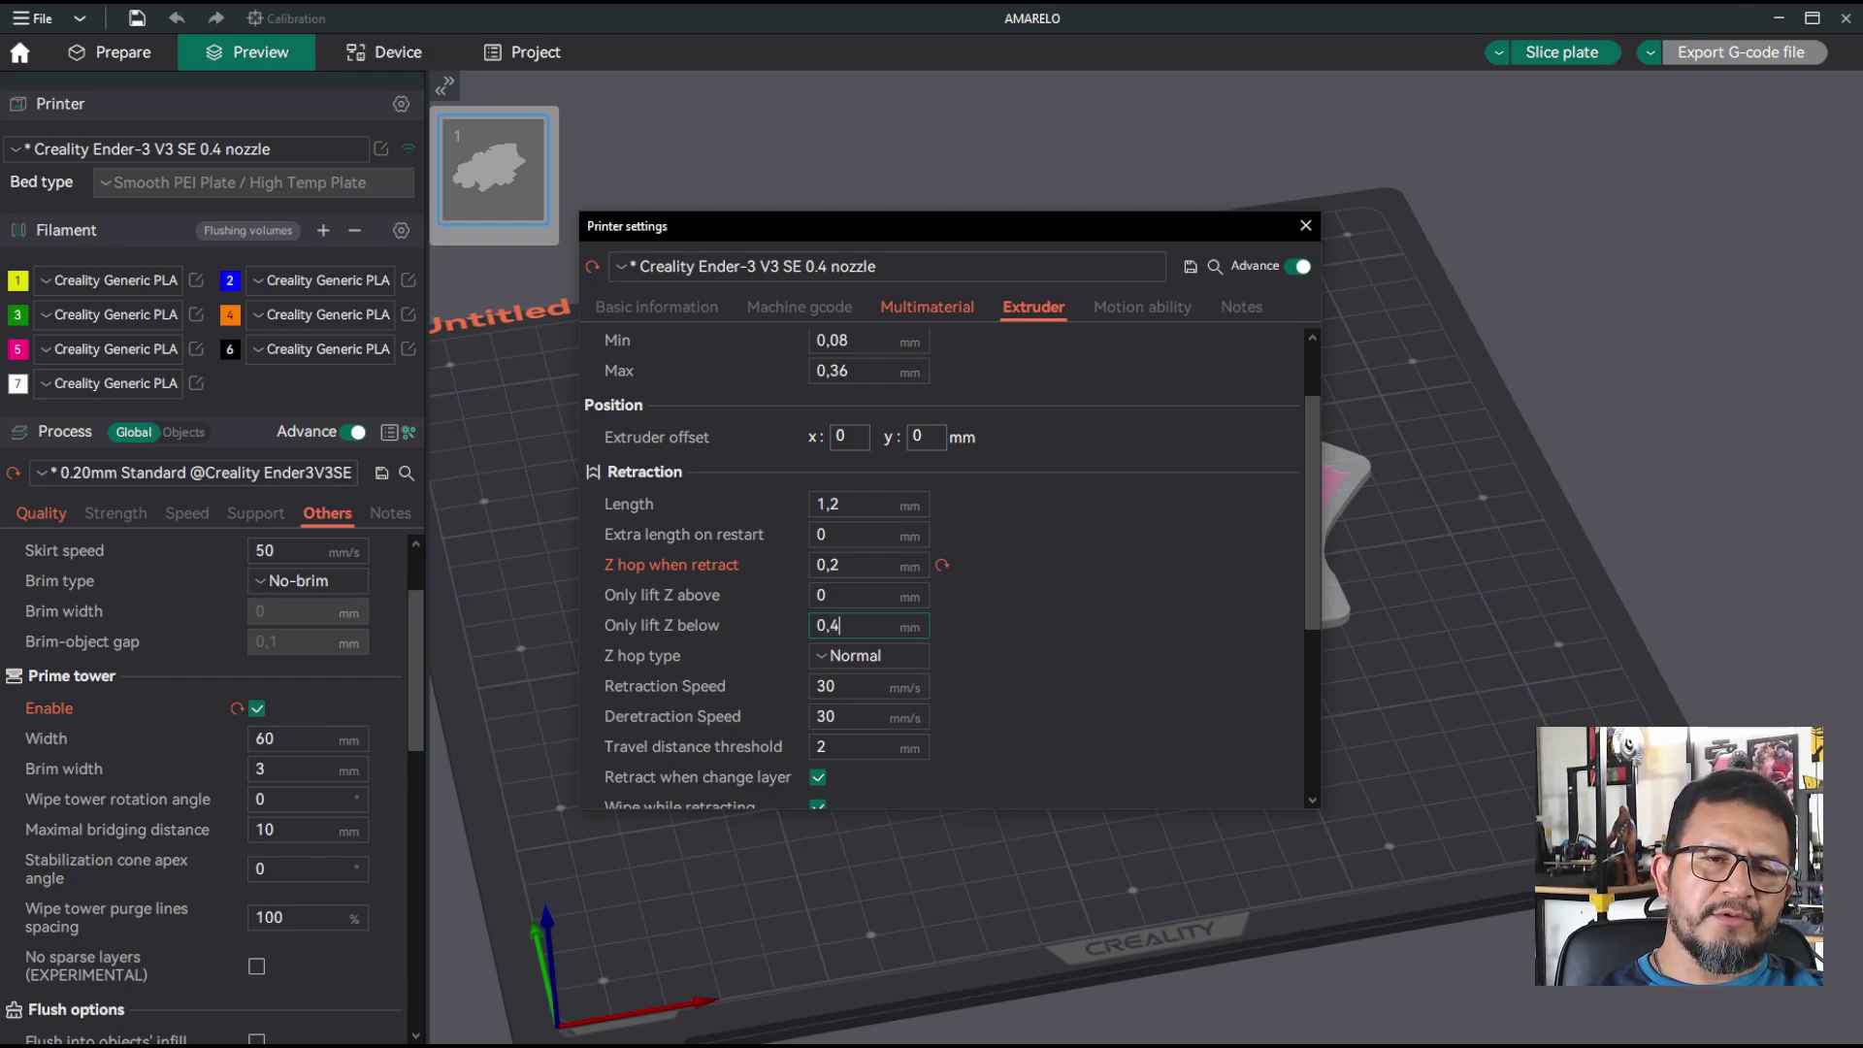
pyautogui.press('Return')
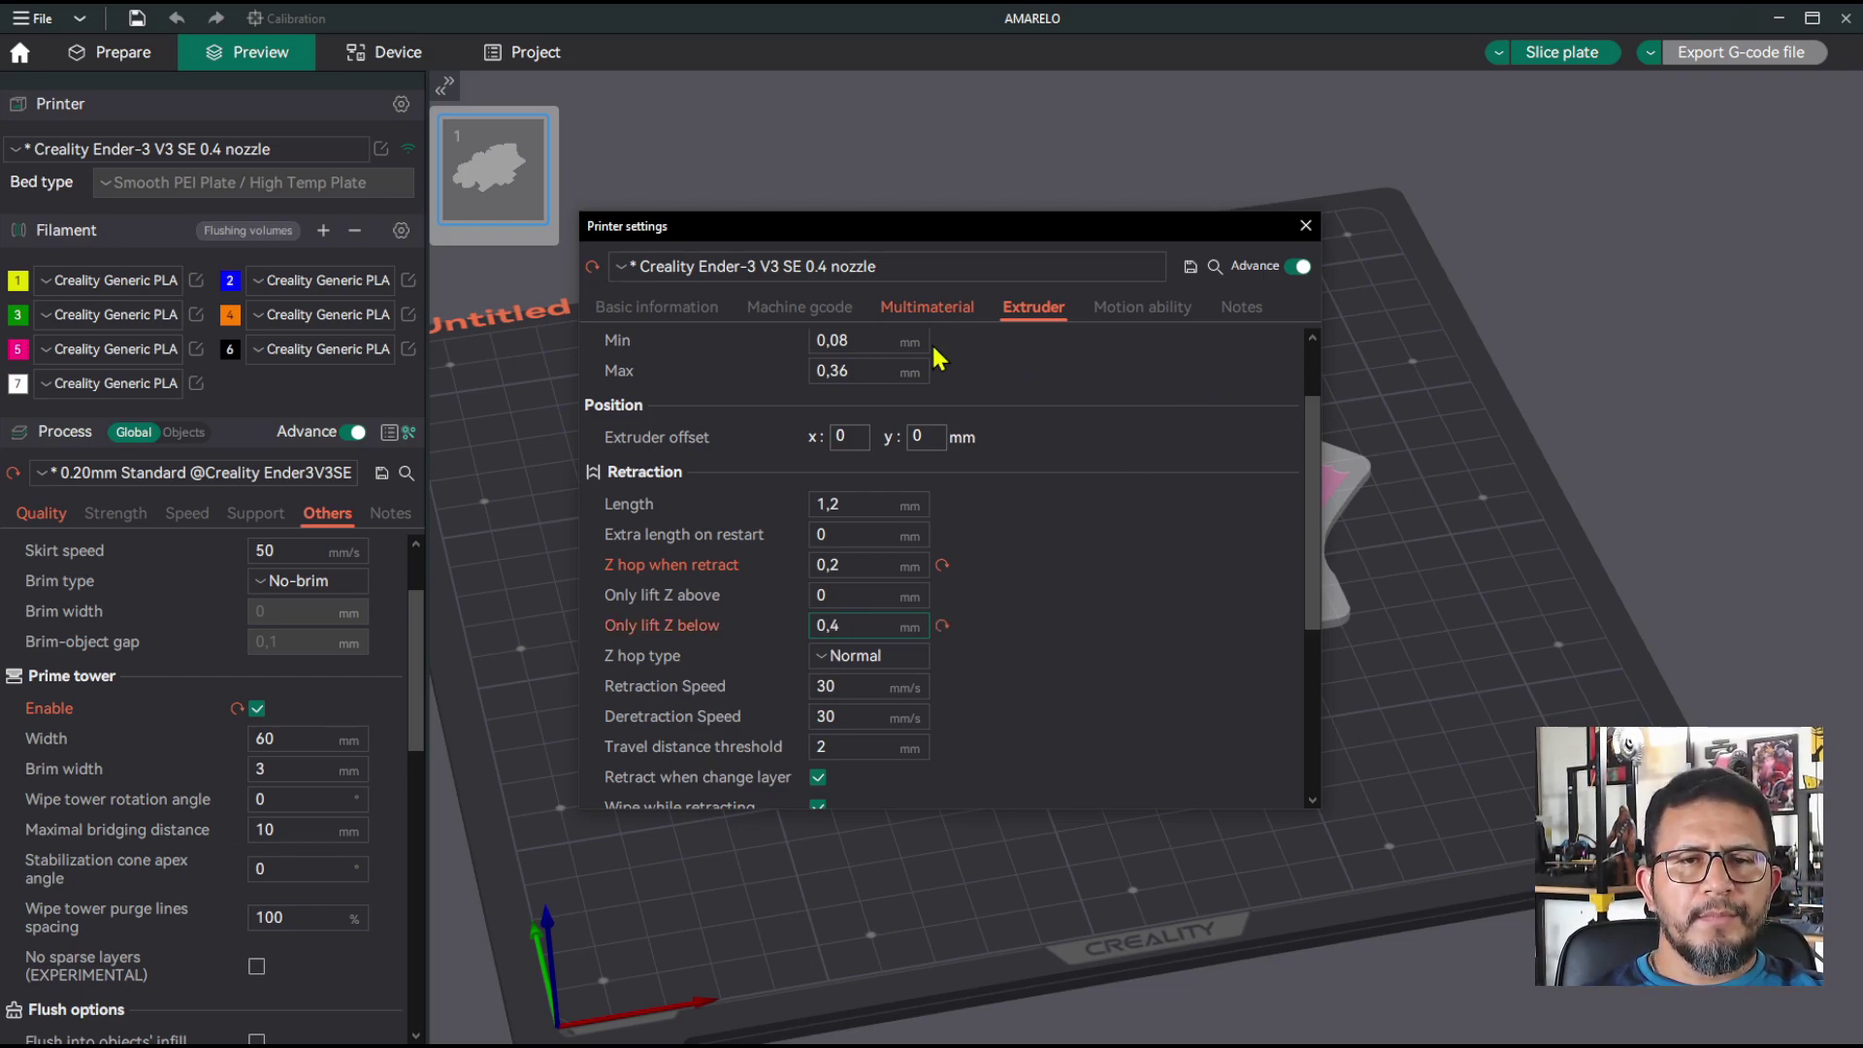
pyautogui.click(1305, 228)
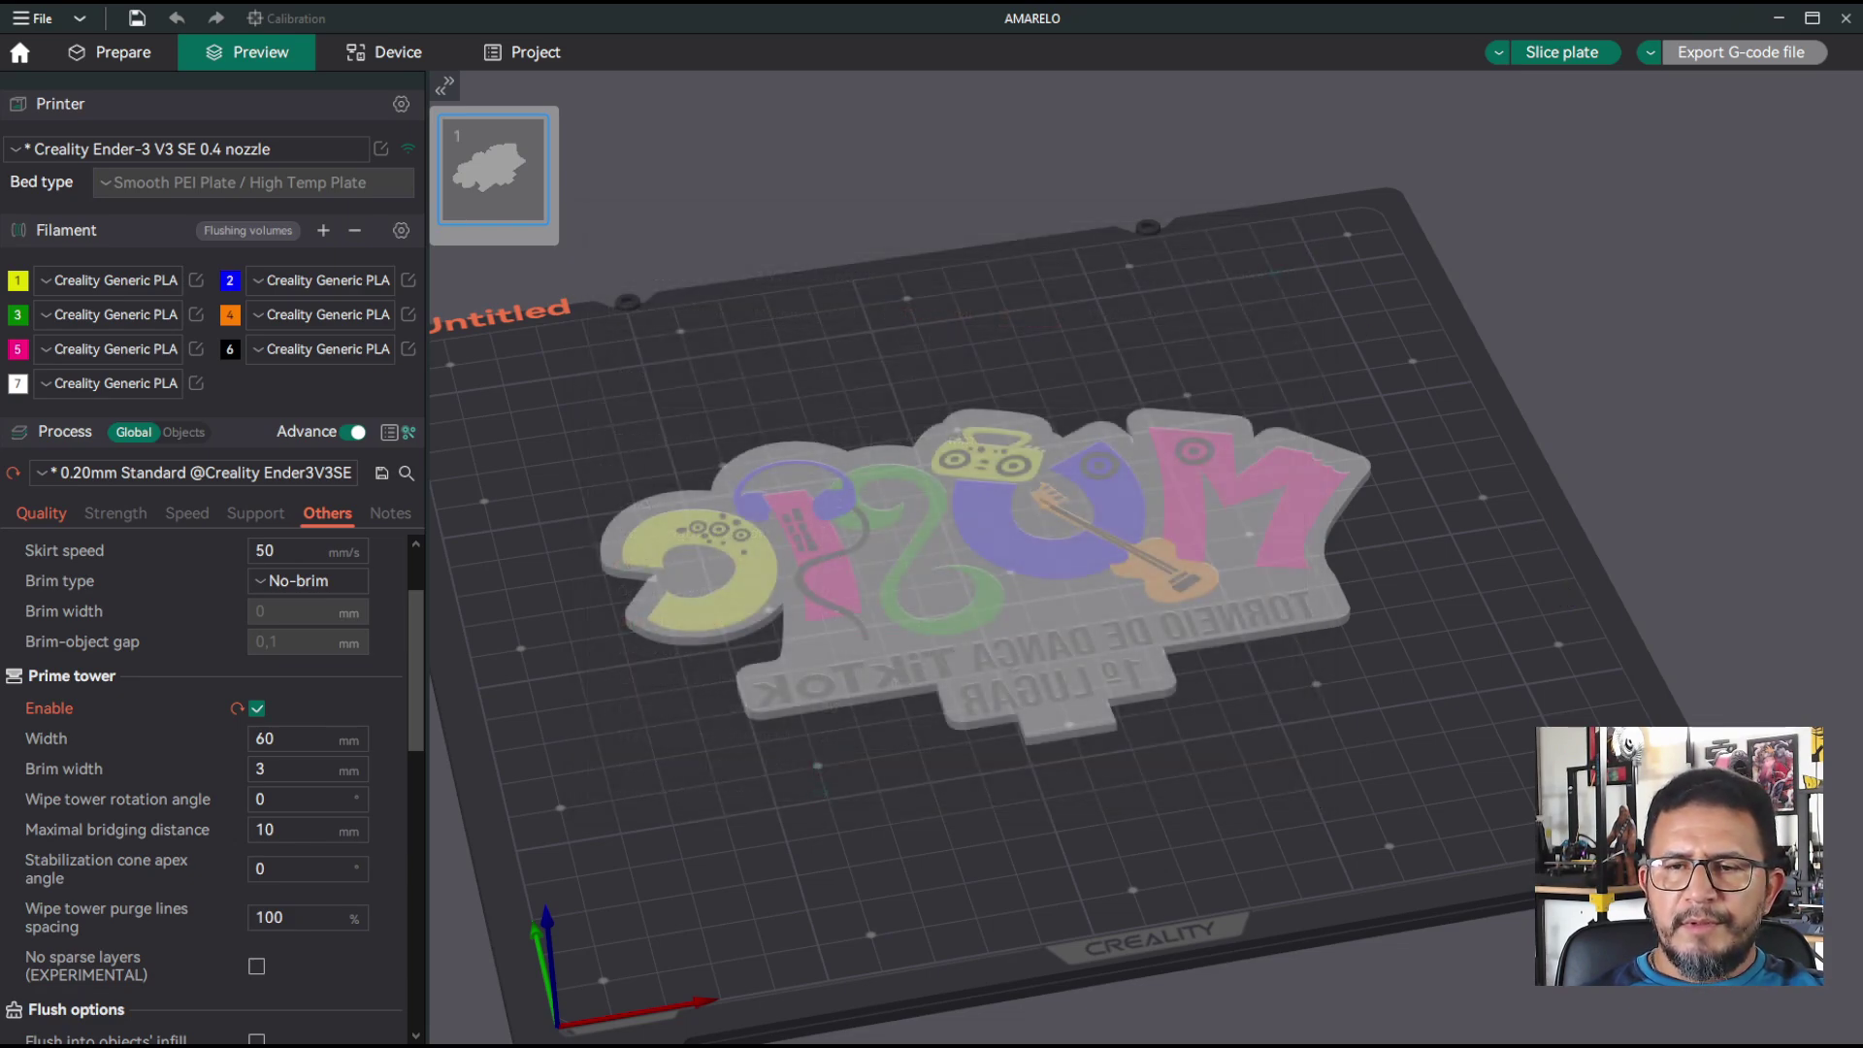
# Step: Reslice the plate with the changed printer settings and lower the layer preview to the coloured layers at the base
pyautogui.click(1564, 53)
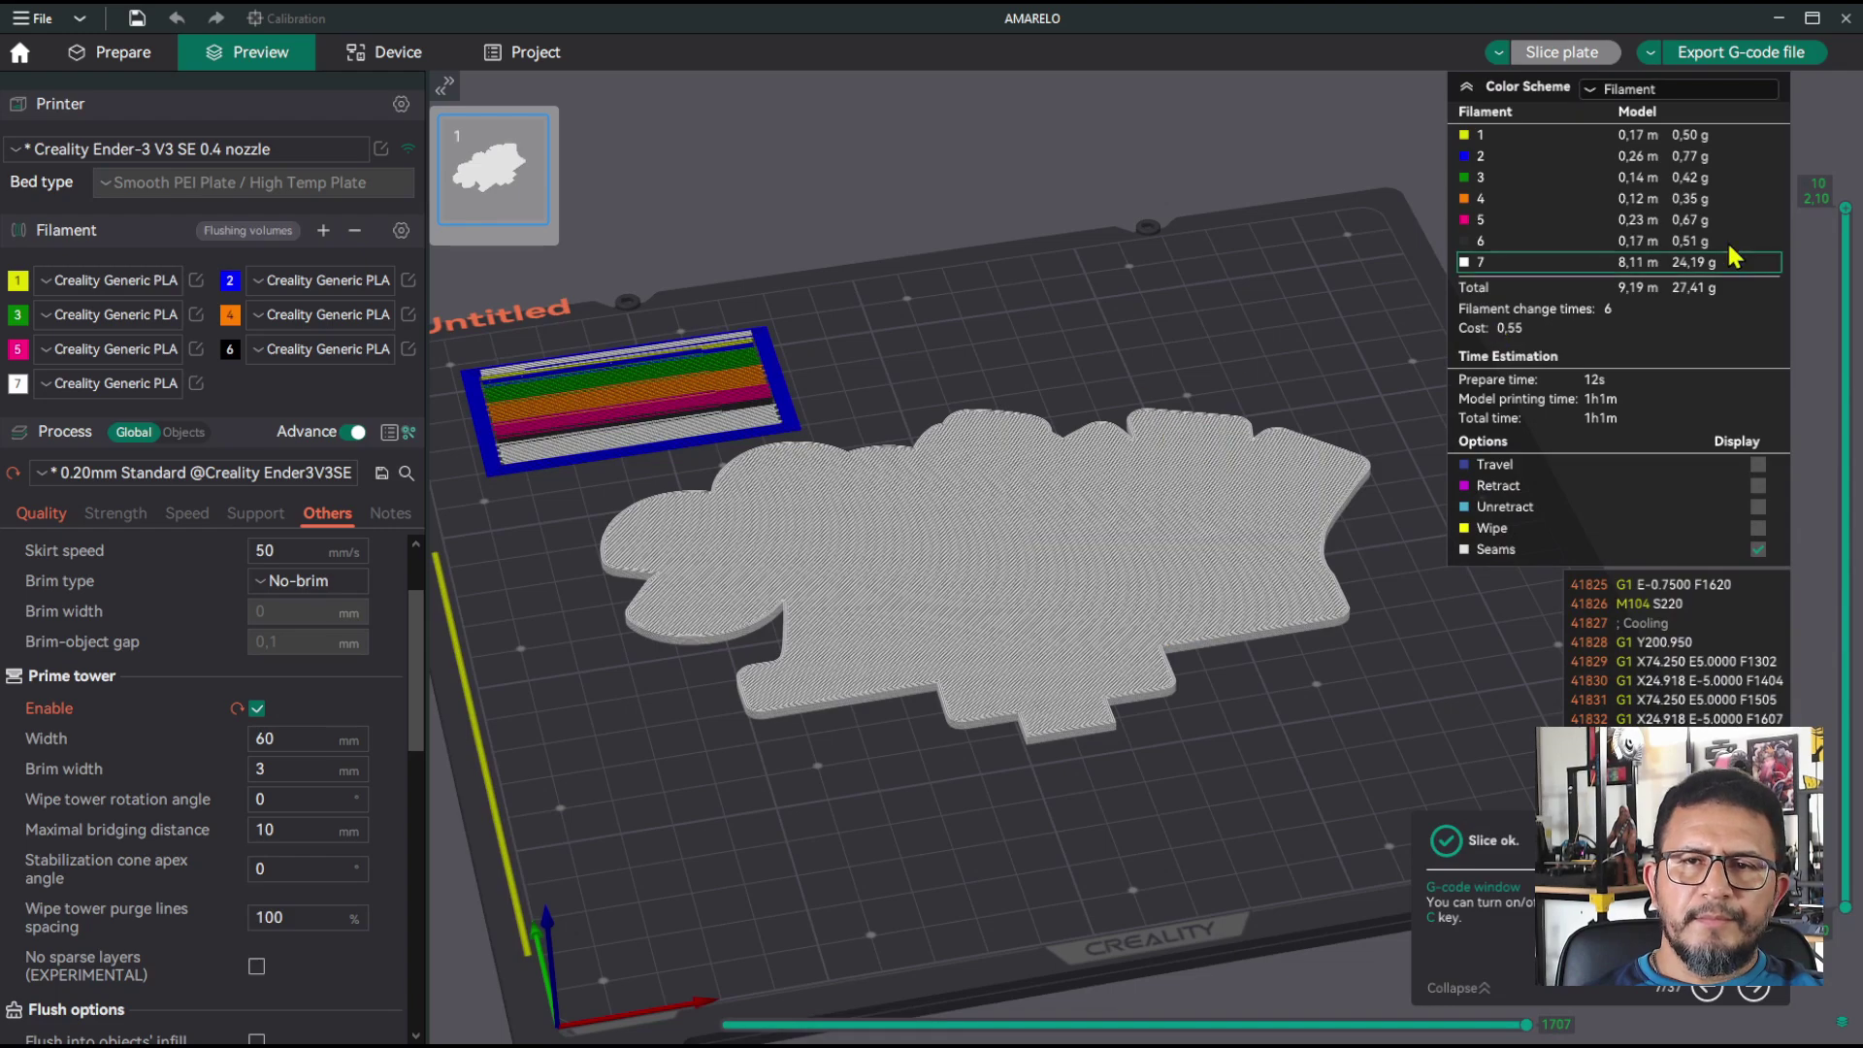
pyautogui.moveTo(1846, 208); pyautogui.dragTo(1859, 883)
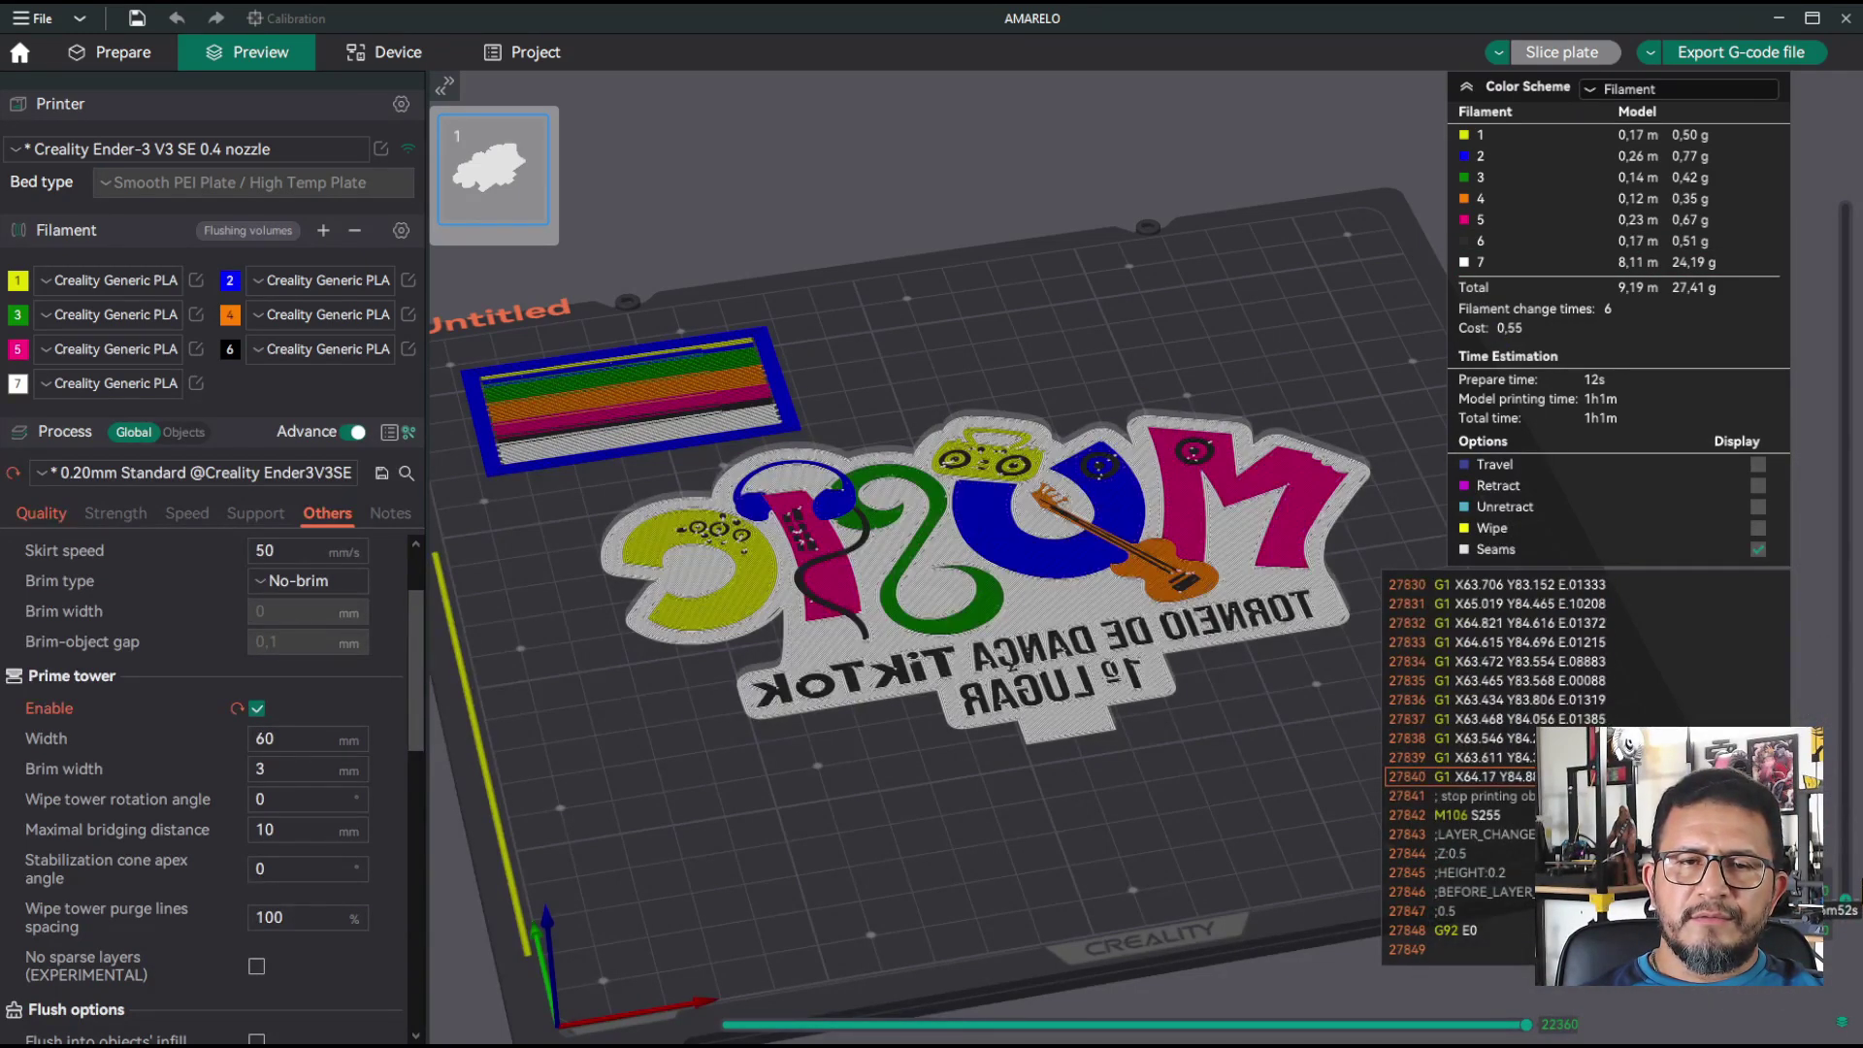
pyautogui.scroll(4, 712, 464)
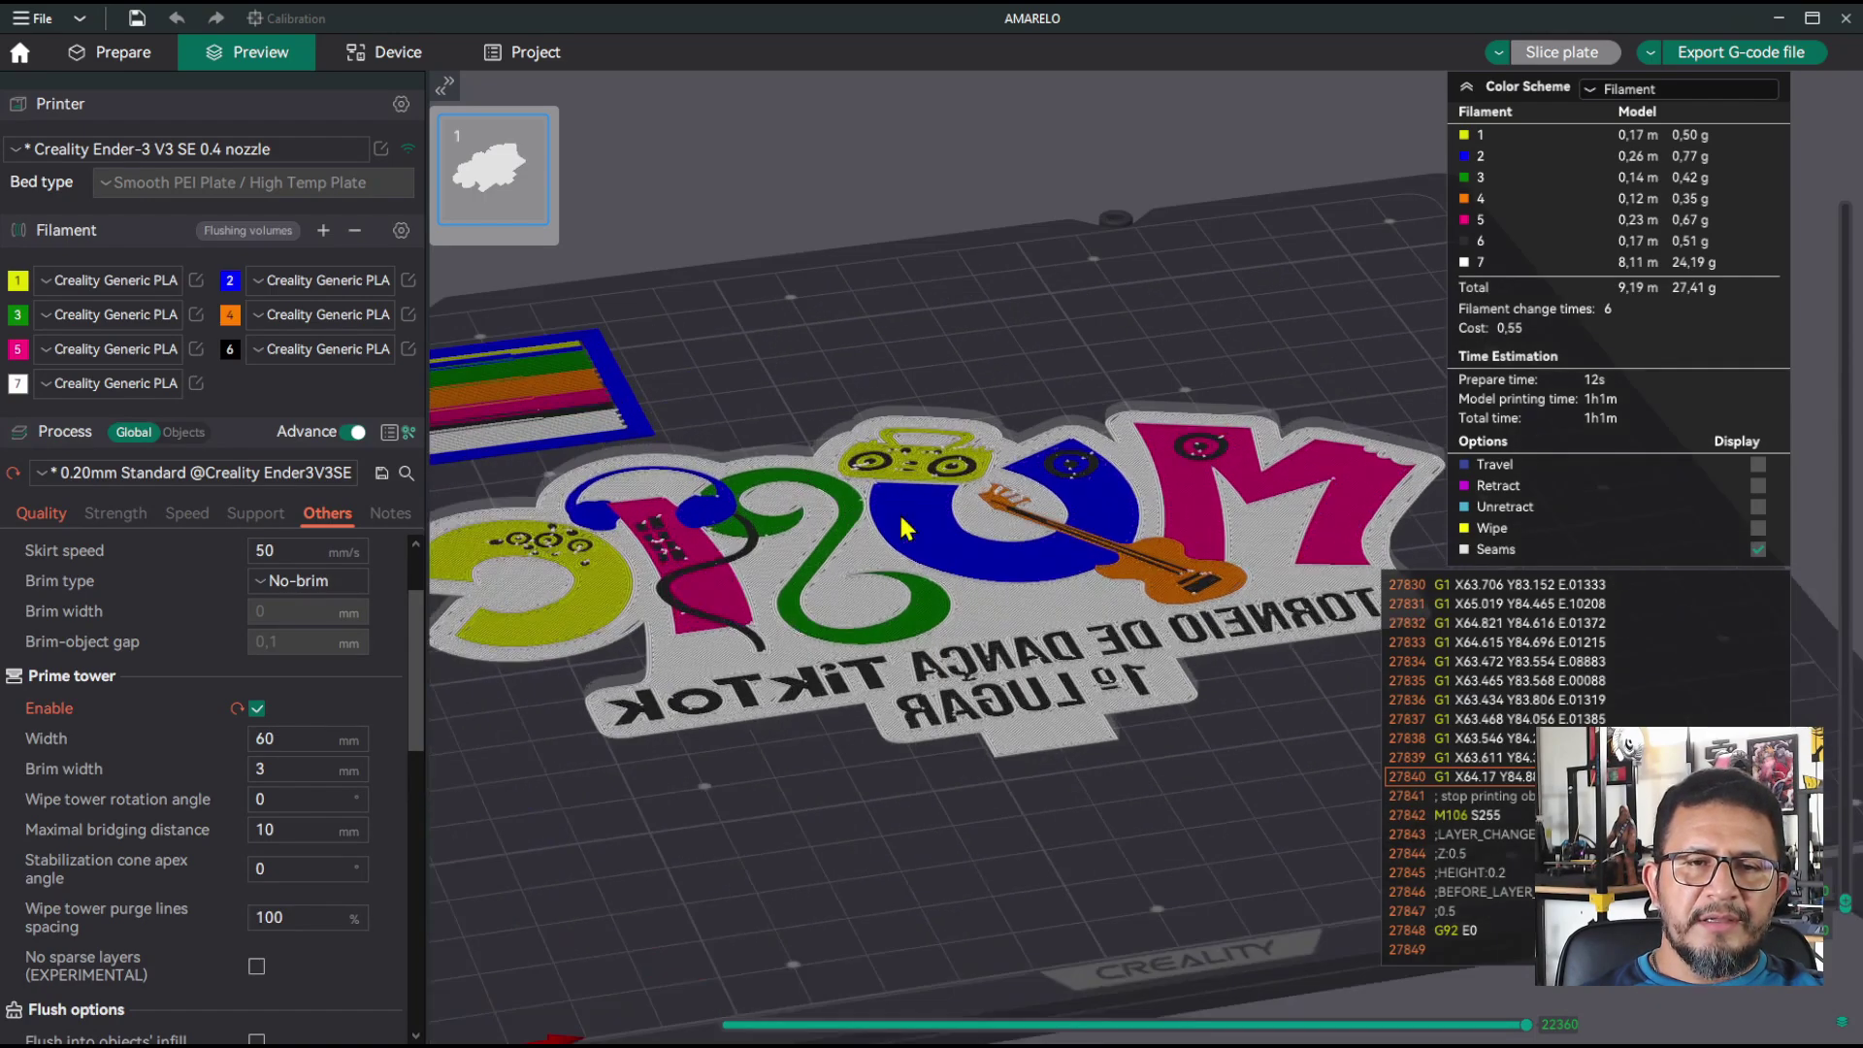
pyautogui.moveTo(712, 464); pyautogui.dragTo(928, 543, button='middle')
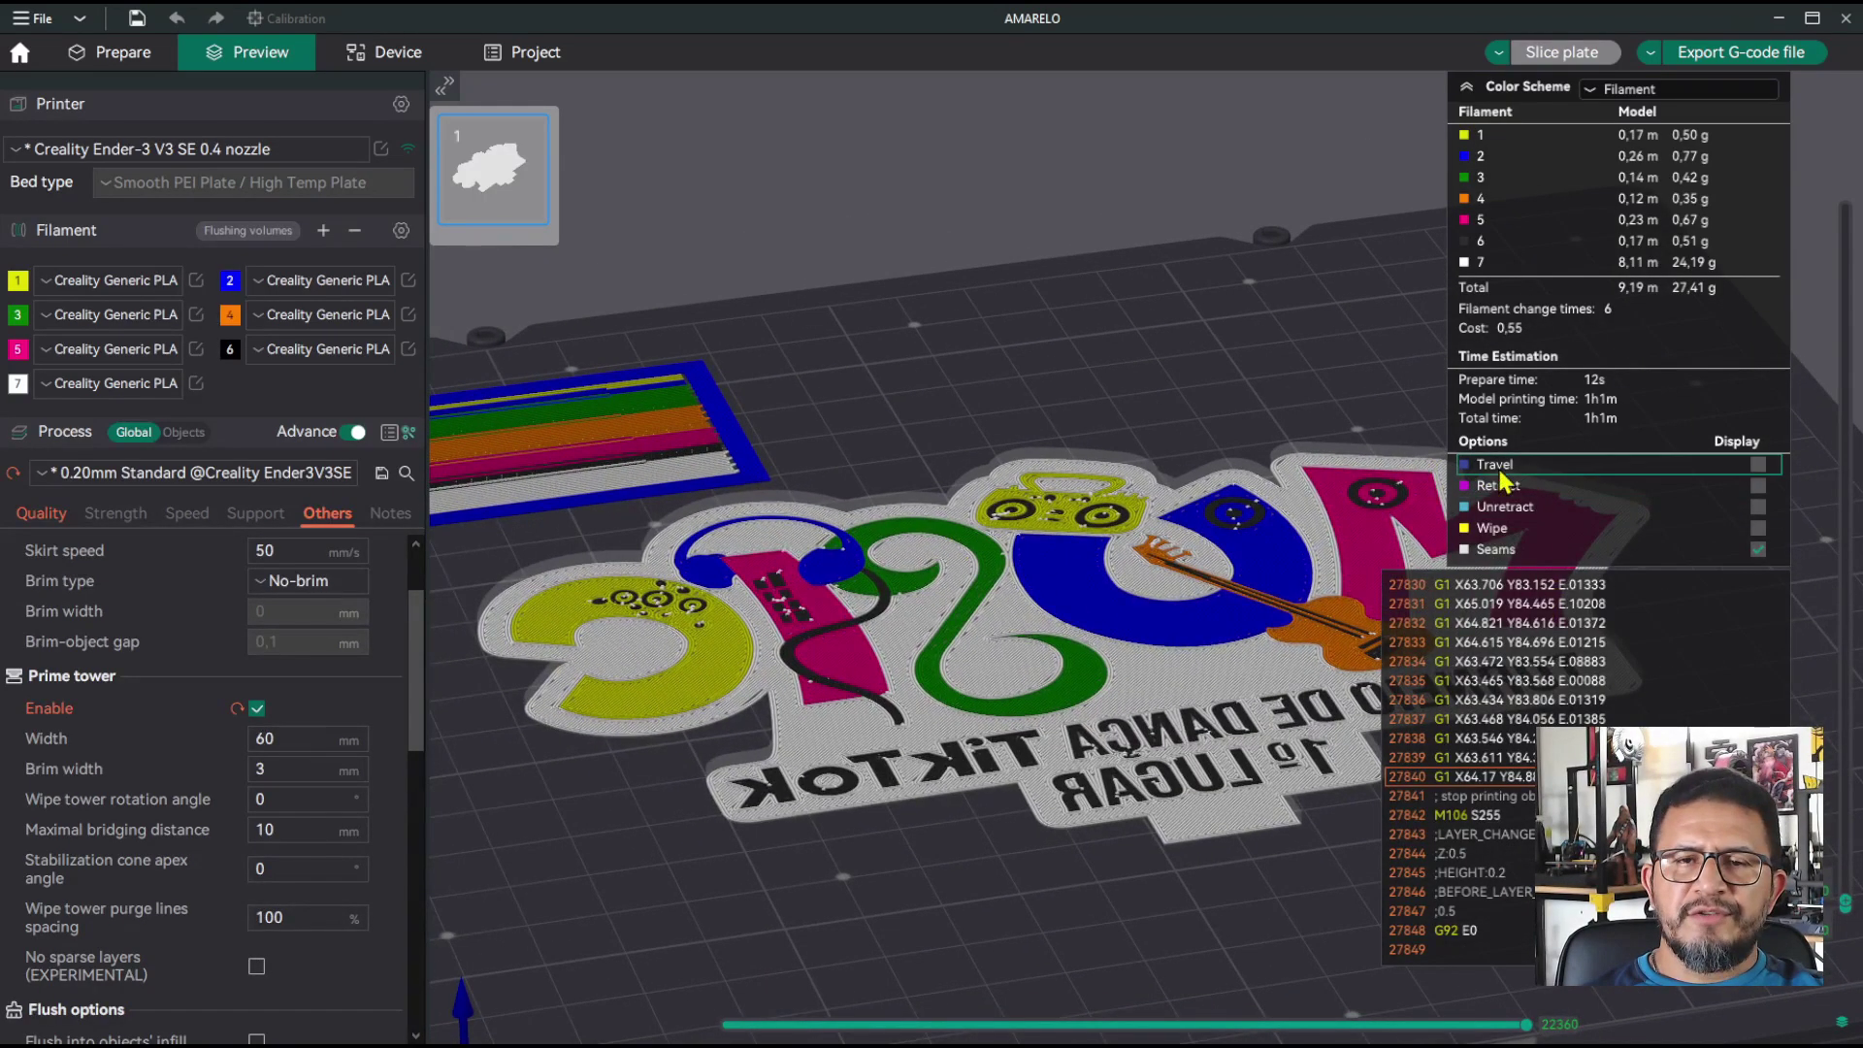
# Step: Show the travel moves in the preview and examine their paths and Z lifts over the coloured layers and the prime tower
pyautogui.click(1759, 465)
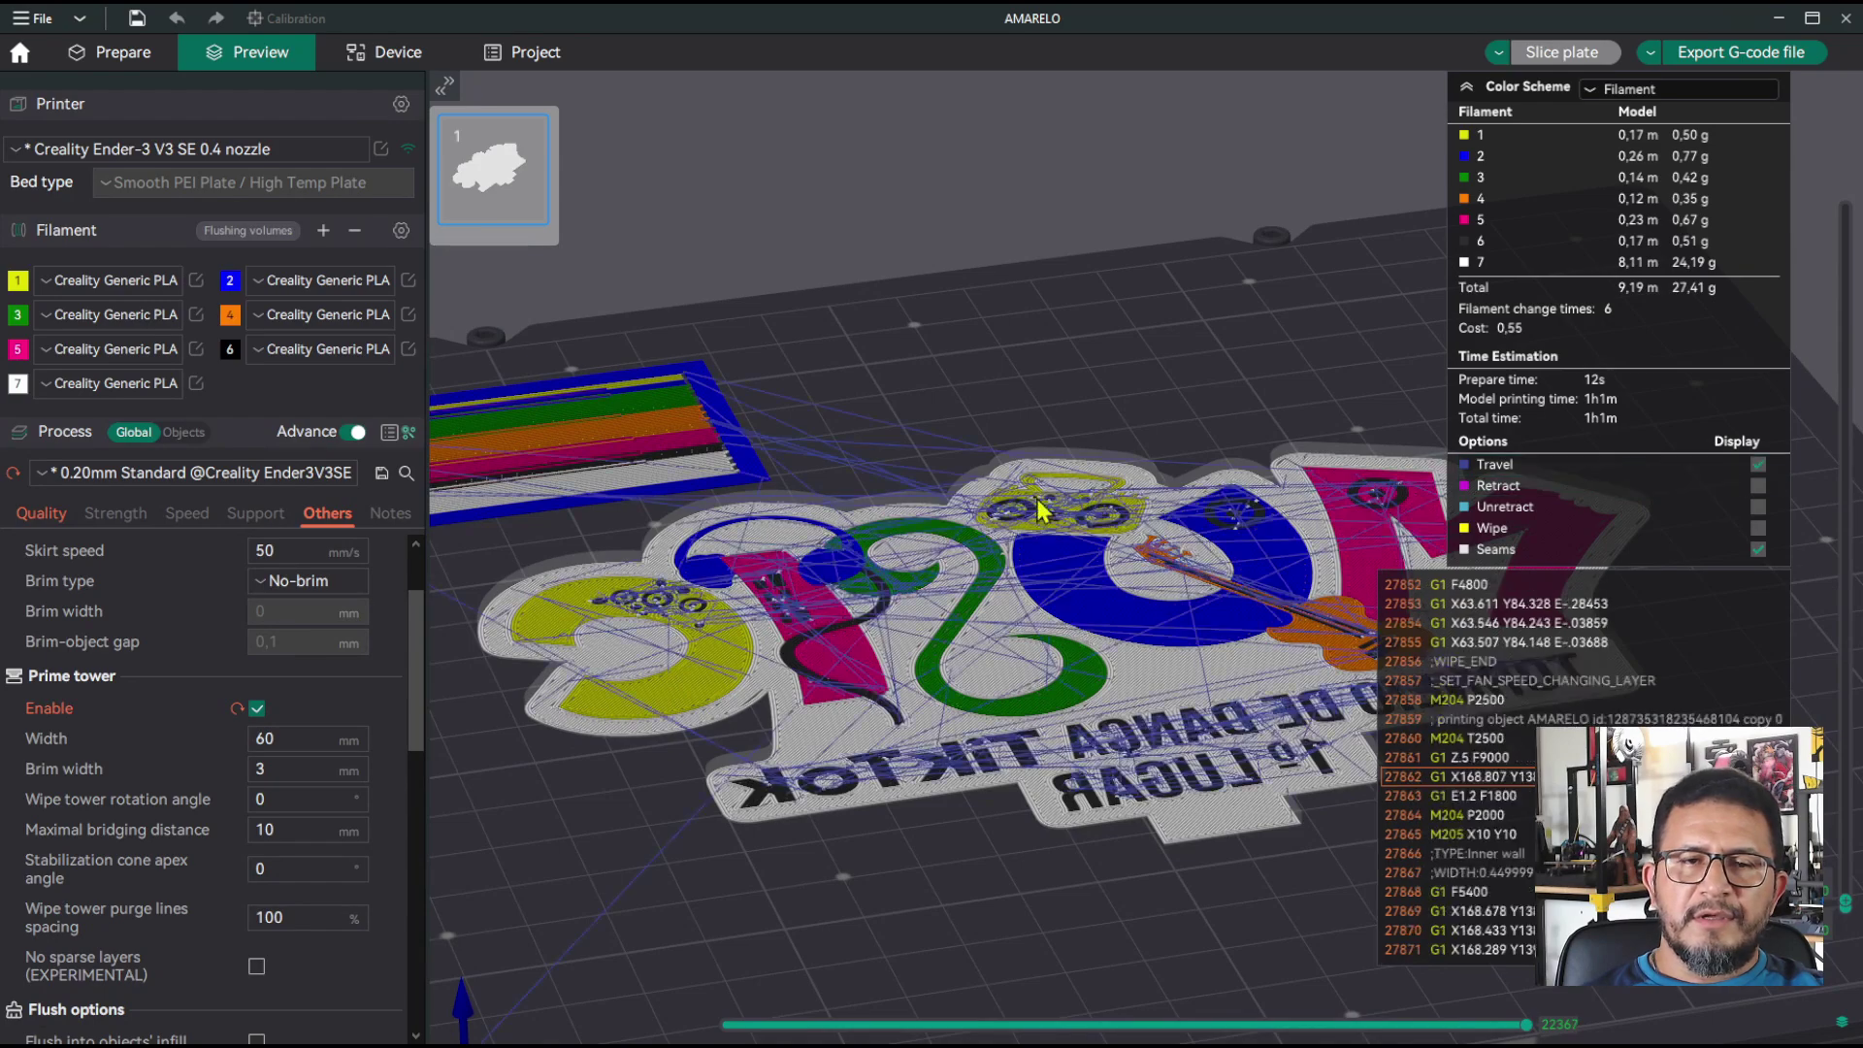
pyautogui.scroll(5, 776, 582)
pyautogui.moveTo(767, 587); pyautogui.dragTo(1015, 597)
pyautogui.scroll(3, 931, 611)
pyautogui.moveTo(852, 624); pyautogui.dragTo(906, 567)
pyautogui.scroll(3, 861, 524)
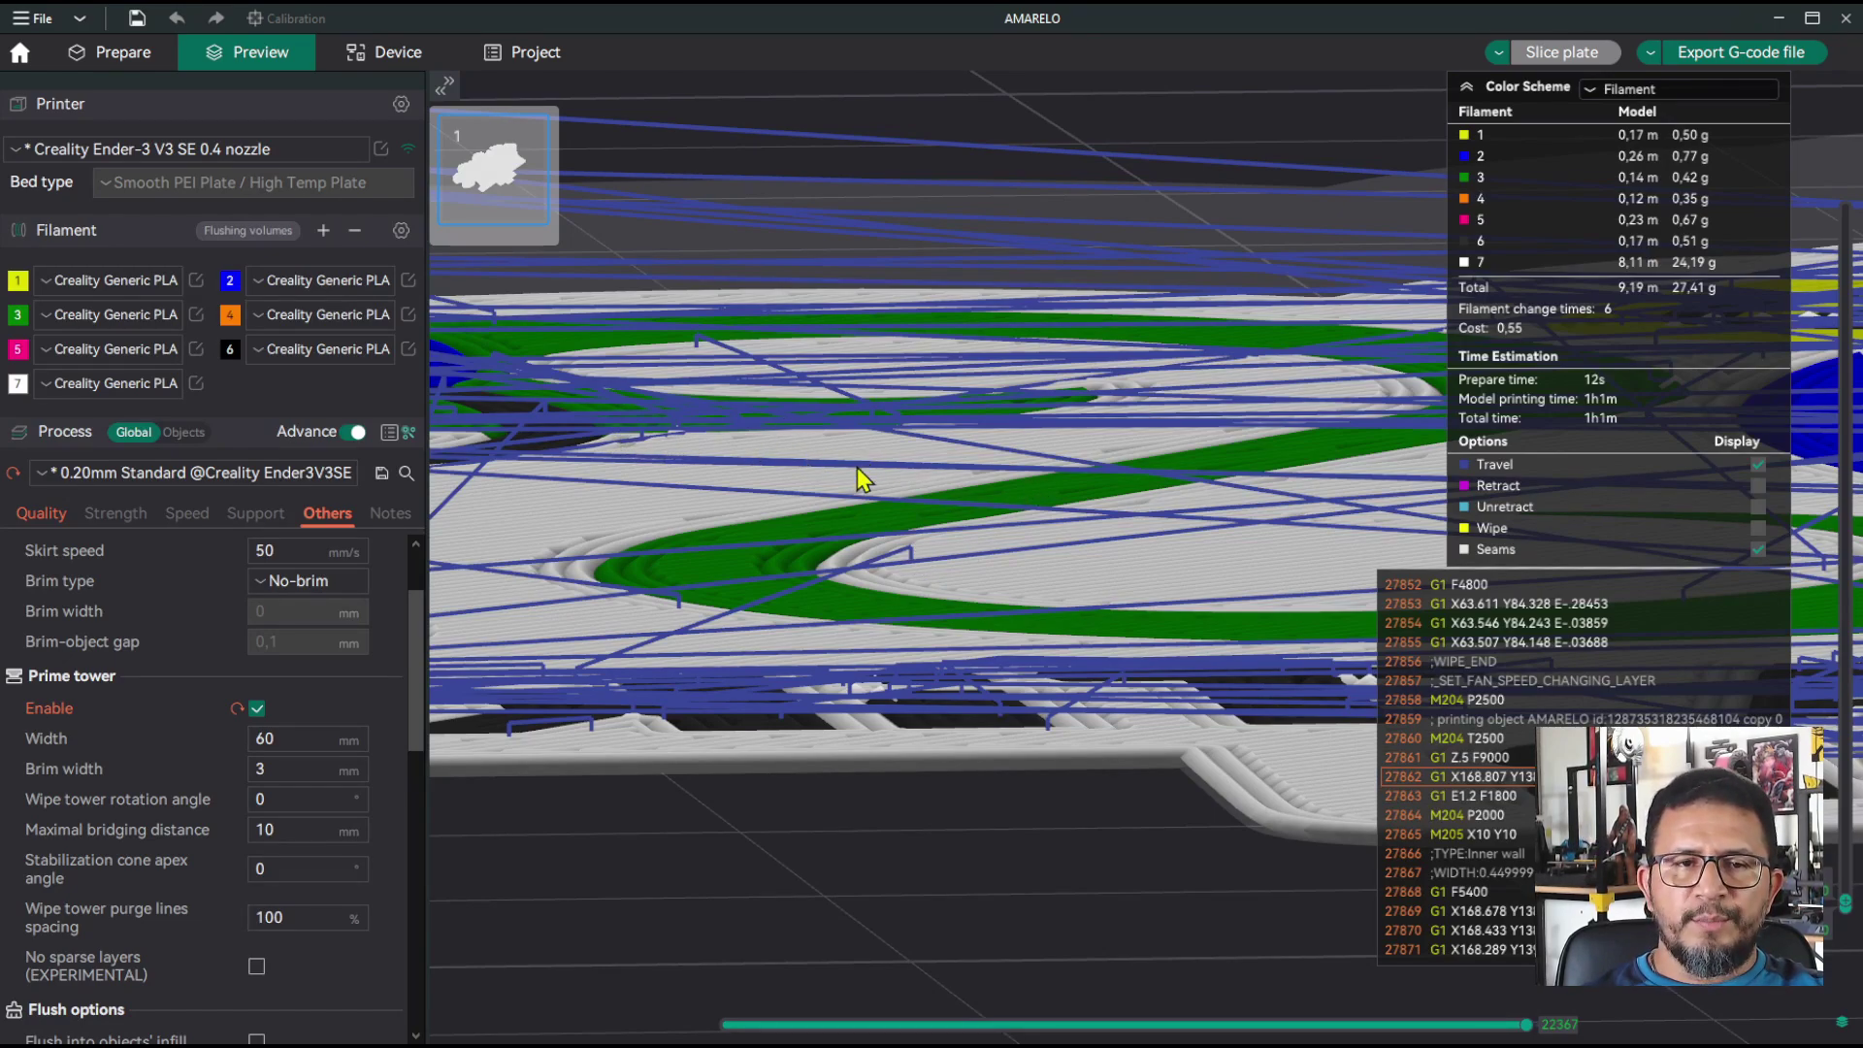
pyautogui.scroll(-5, 860, 474)
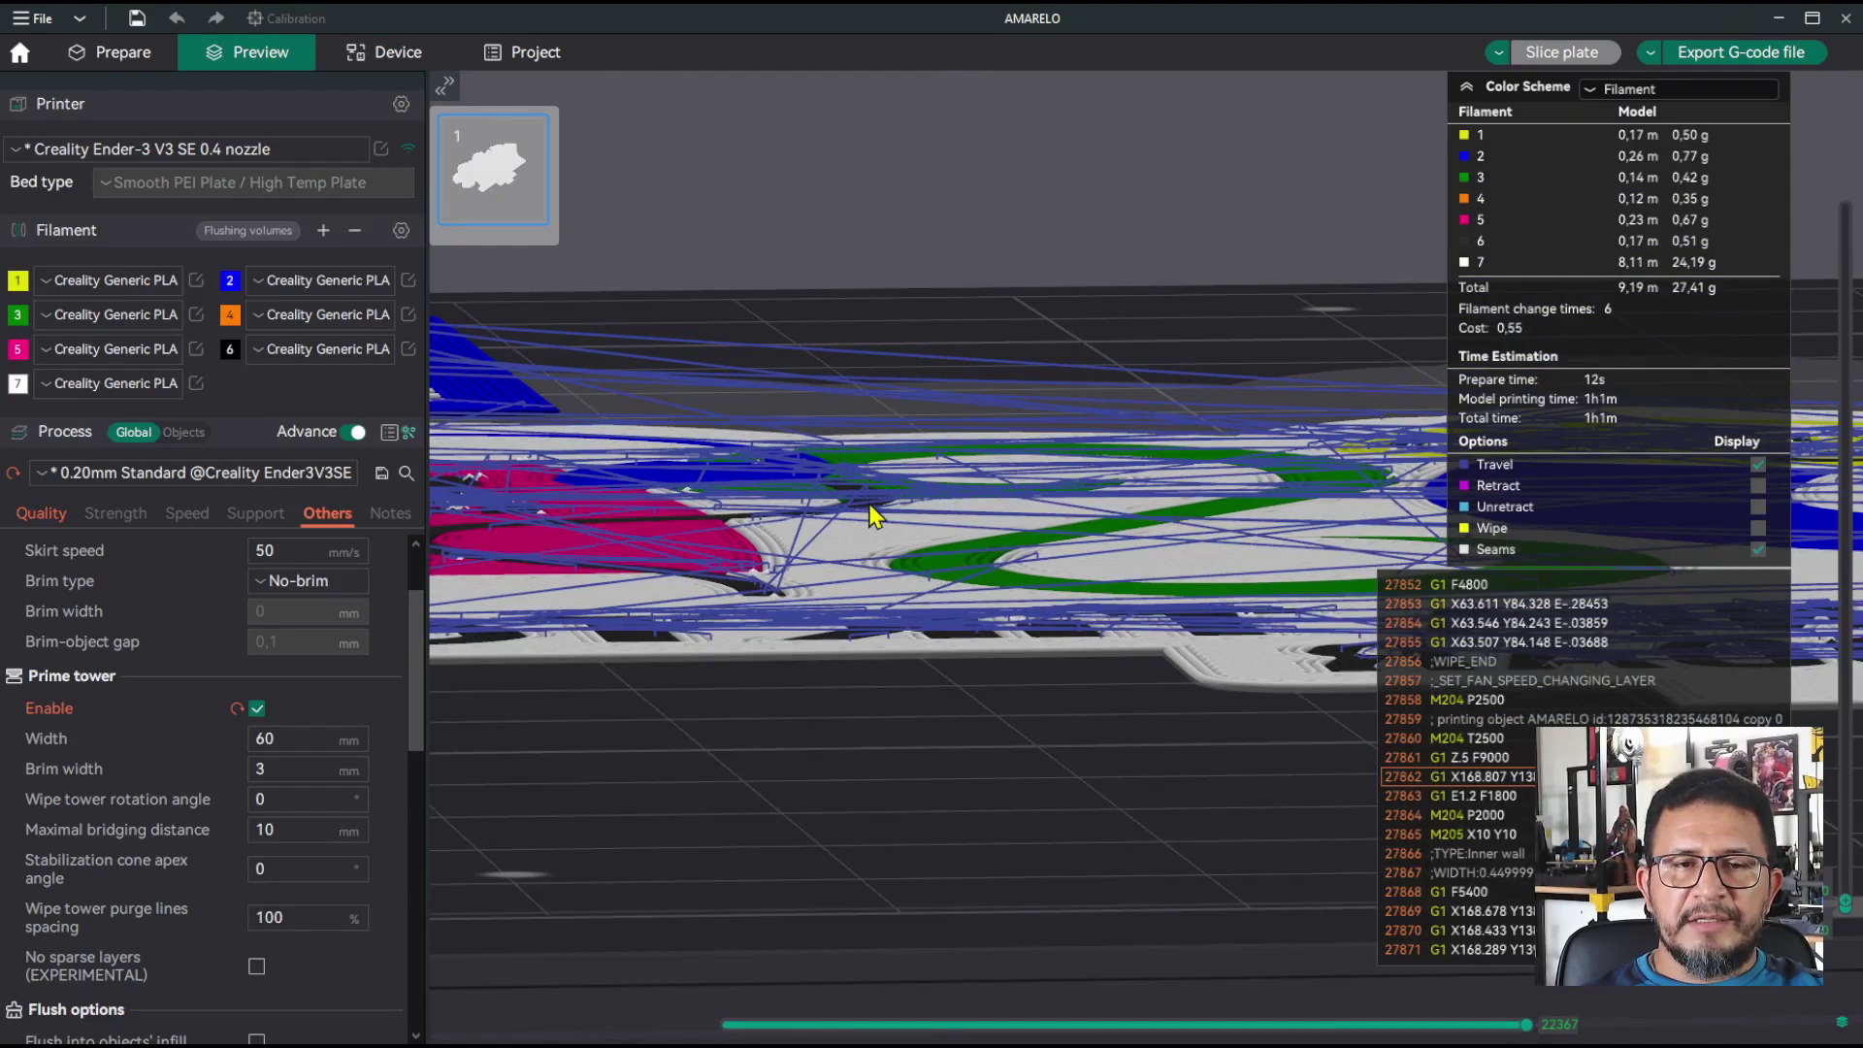
pyautogui.moveTo(870, 514); pyautogui.dragTo(913, 587)
pyautogui.scroll(-3, 878, 557)
pyautogui.scroll(-3, 873, 561)
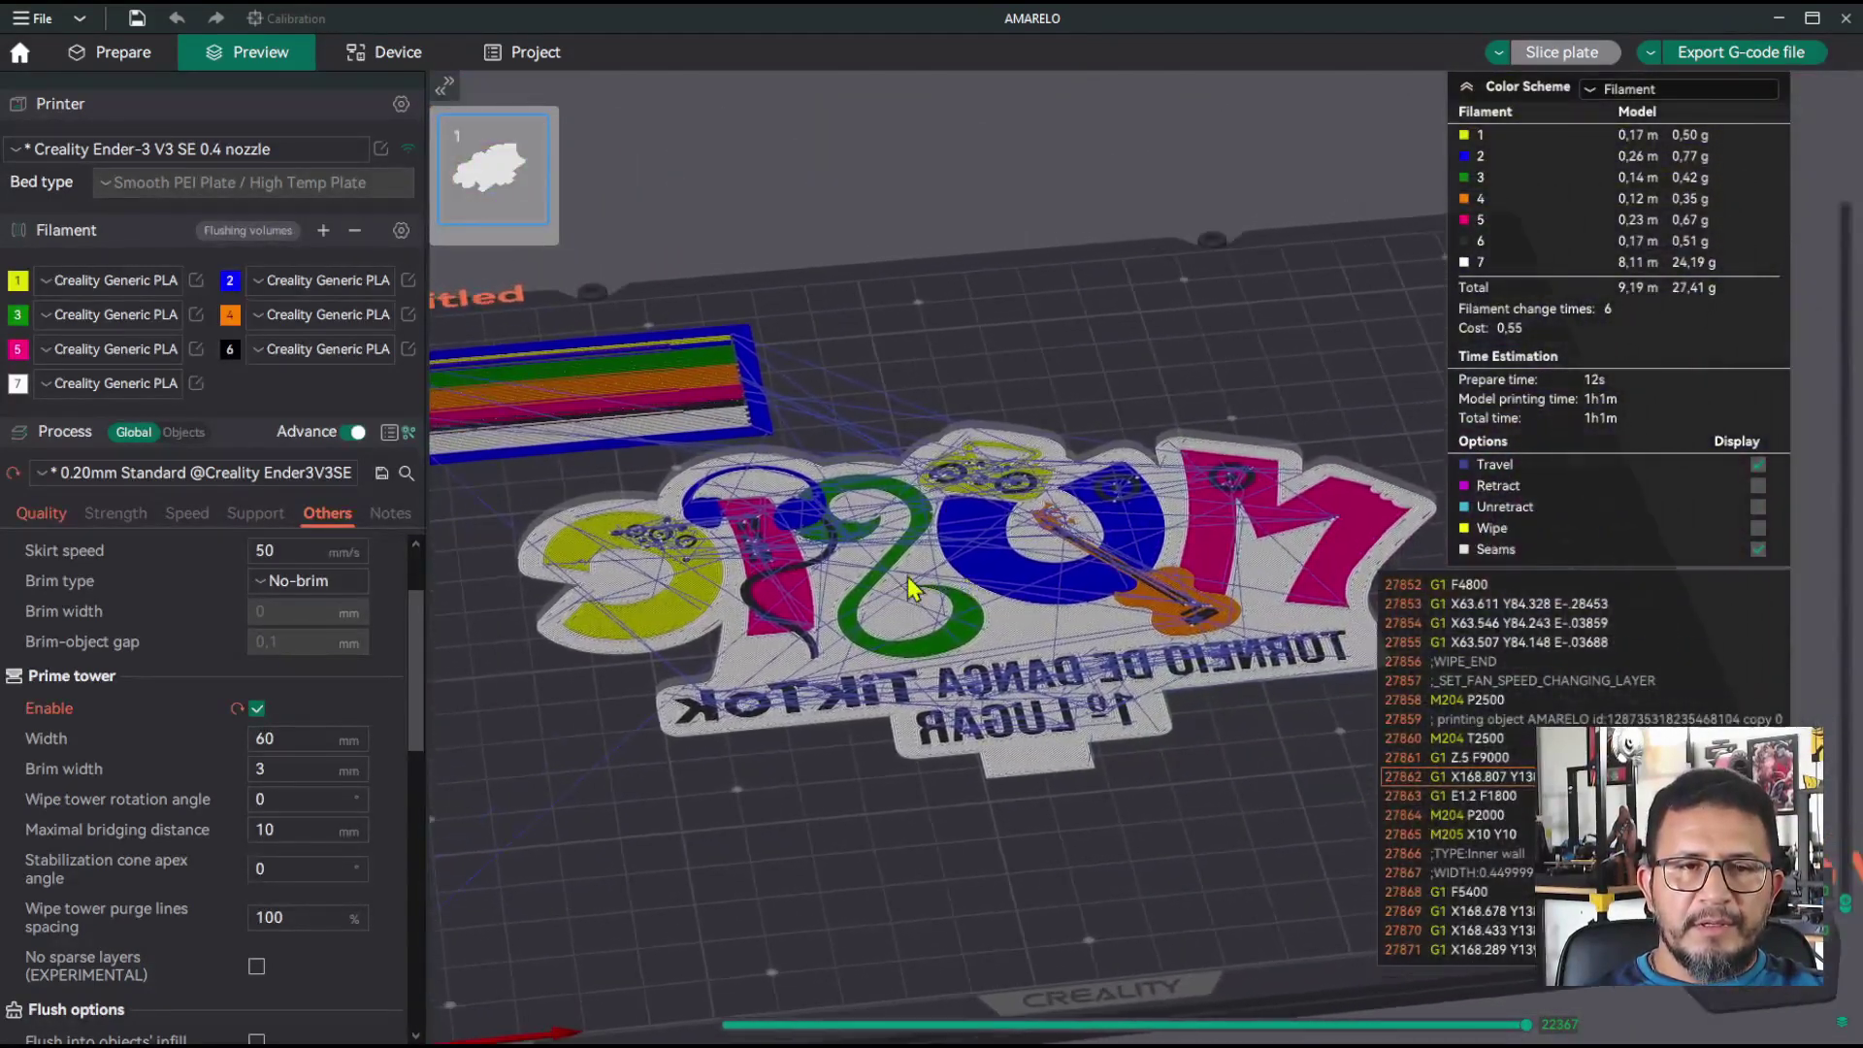
pyautogui.scroll(-5, 898, 538)
pyautogui.moveTo(1174, 568); pyautogui.dragTo(1029, 608)
pyautogui.scroll(2, 1089, 563)
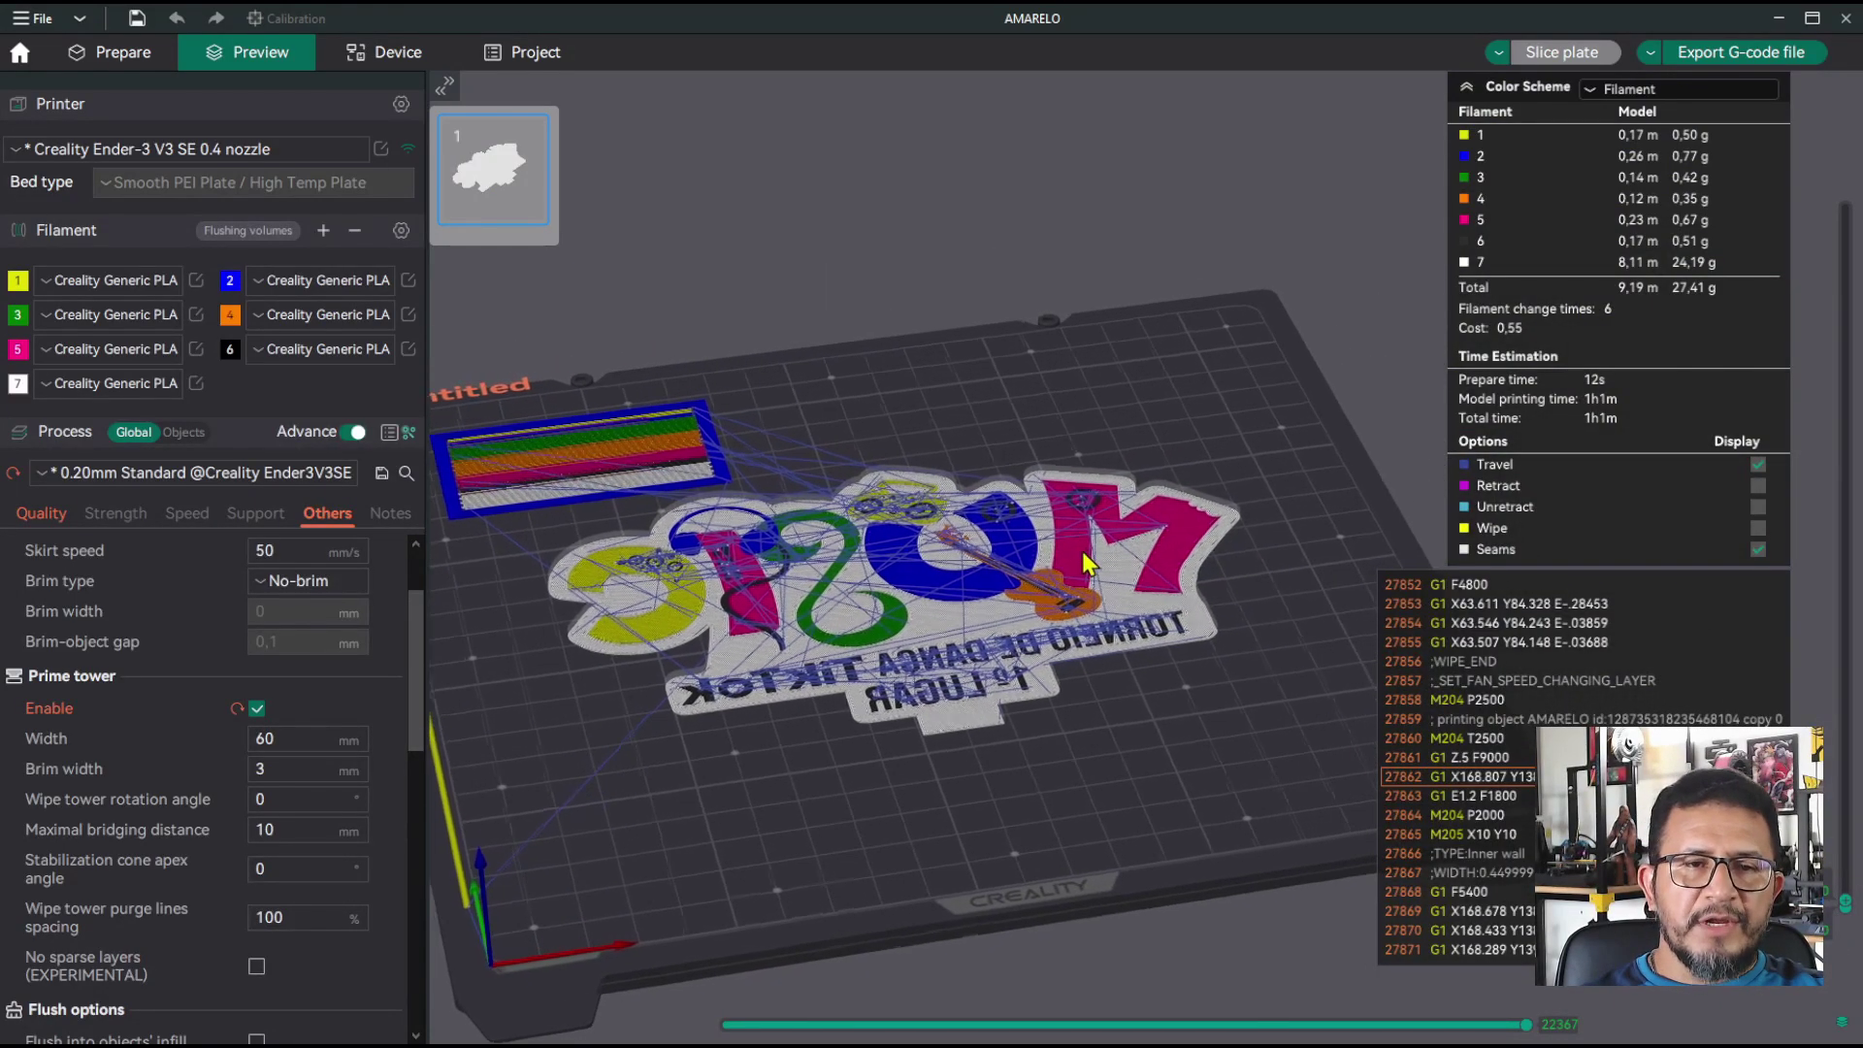
pyautogui.scroll(-1, 1088, 562)
pyautogui.moveTo(806, 620); pyautogui.dragTo(981, 620, button='right')
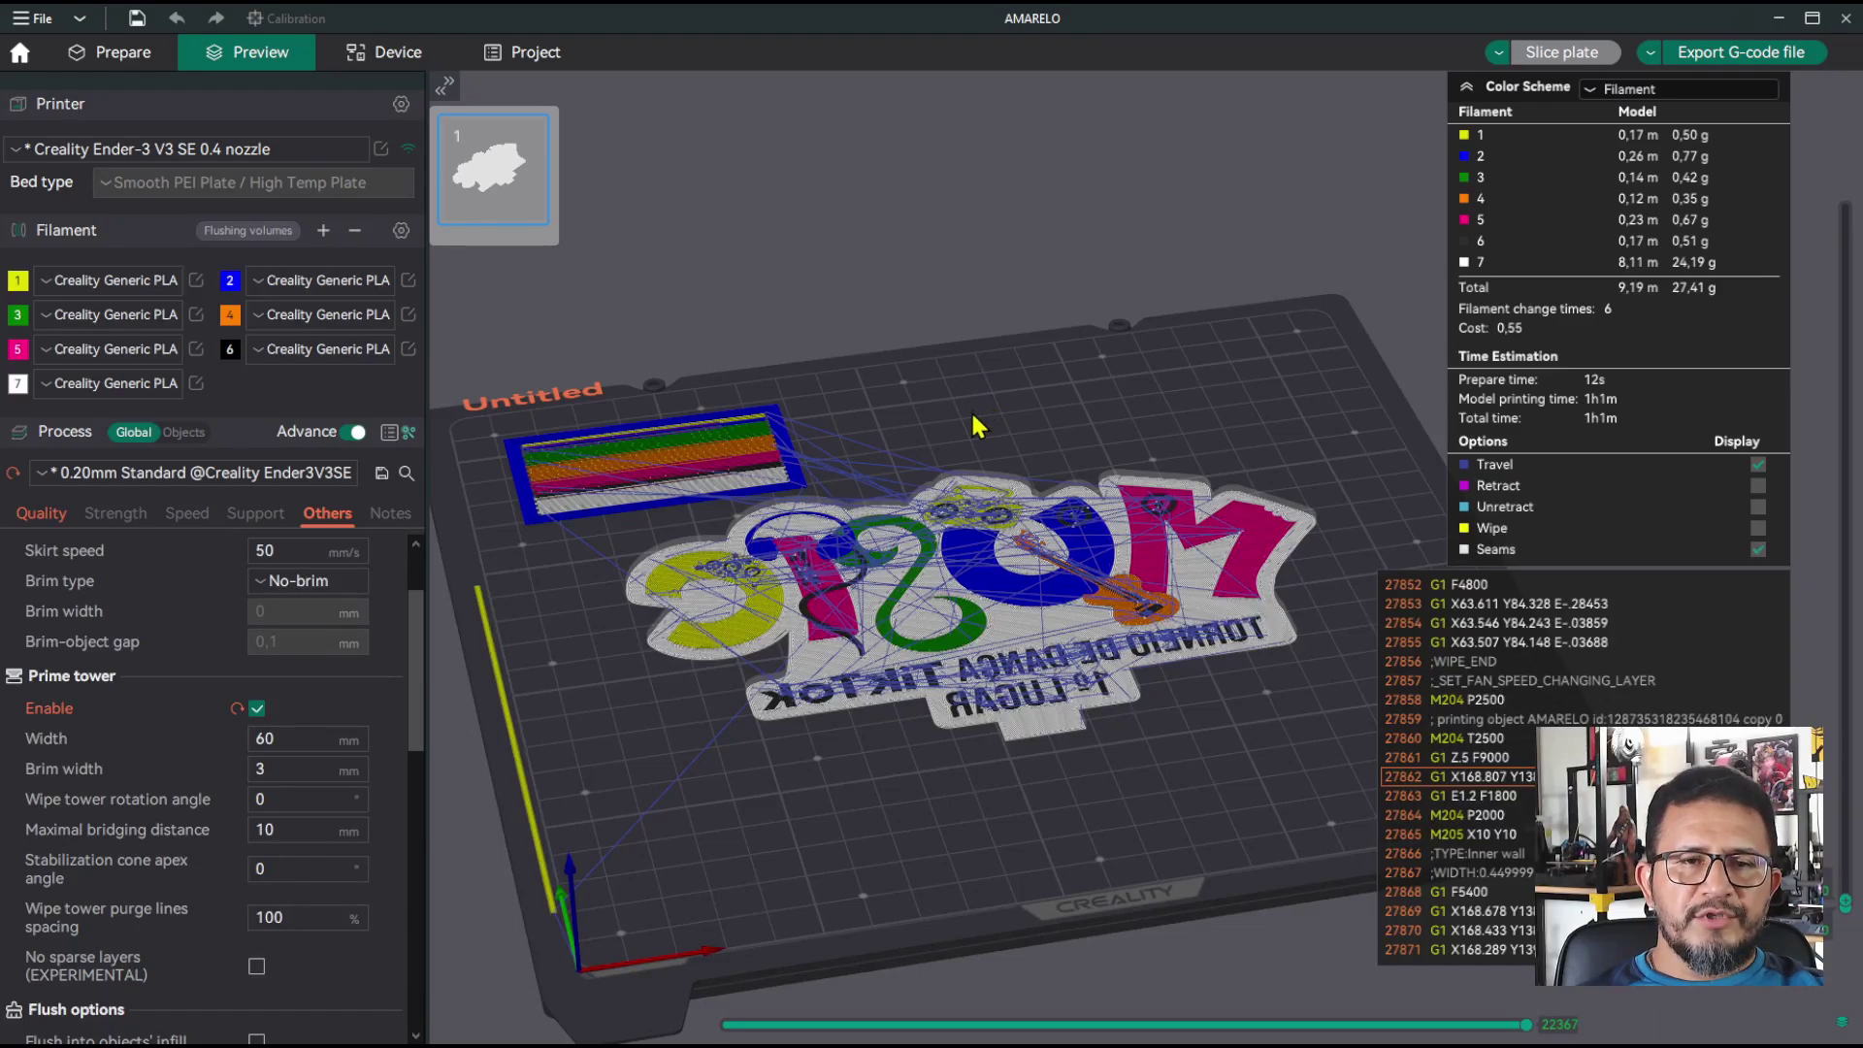
pyautogui.moveTo(977, 425); pyautogui.dragTo(1075, 352)
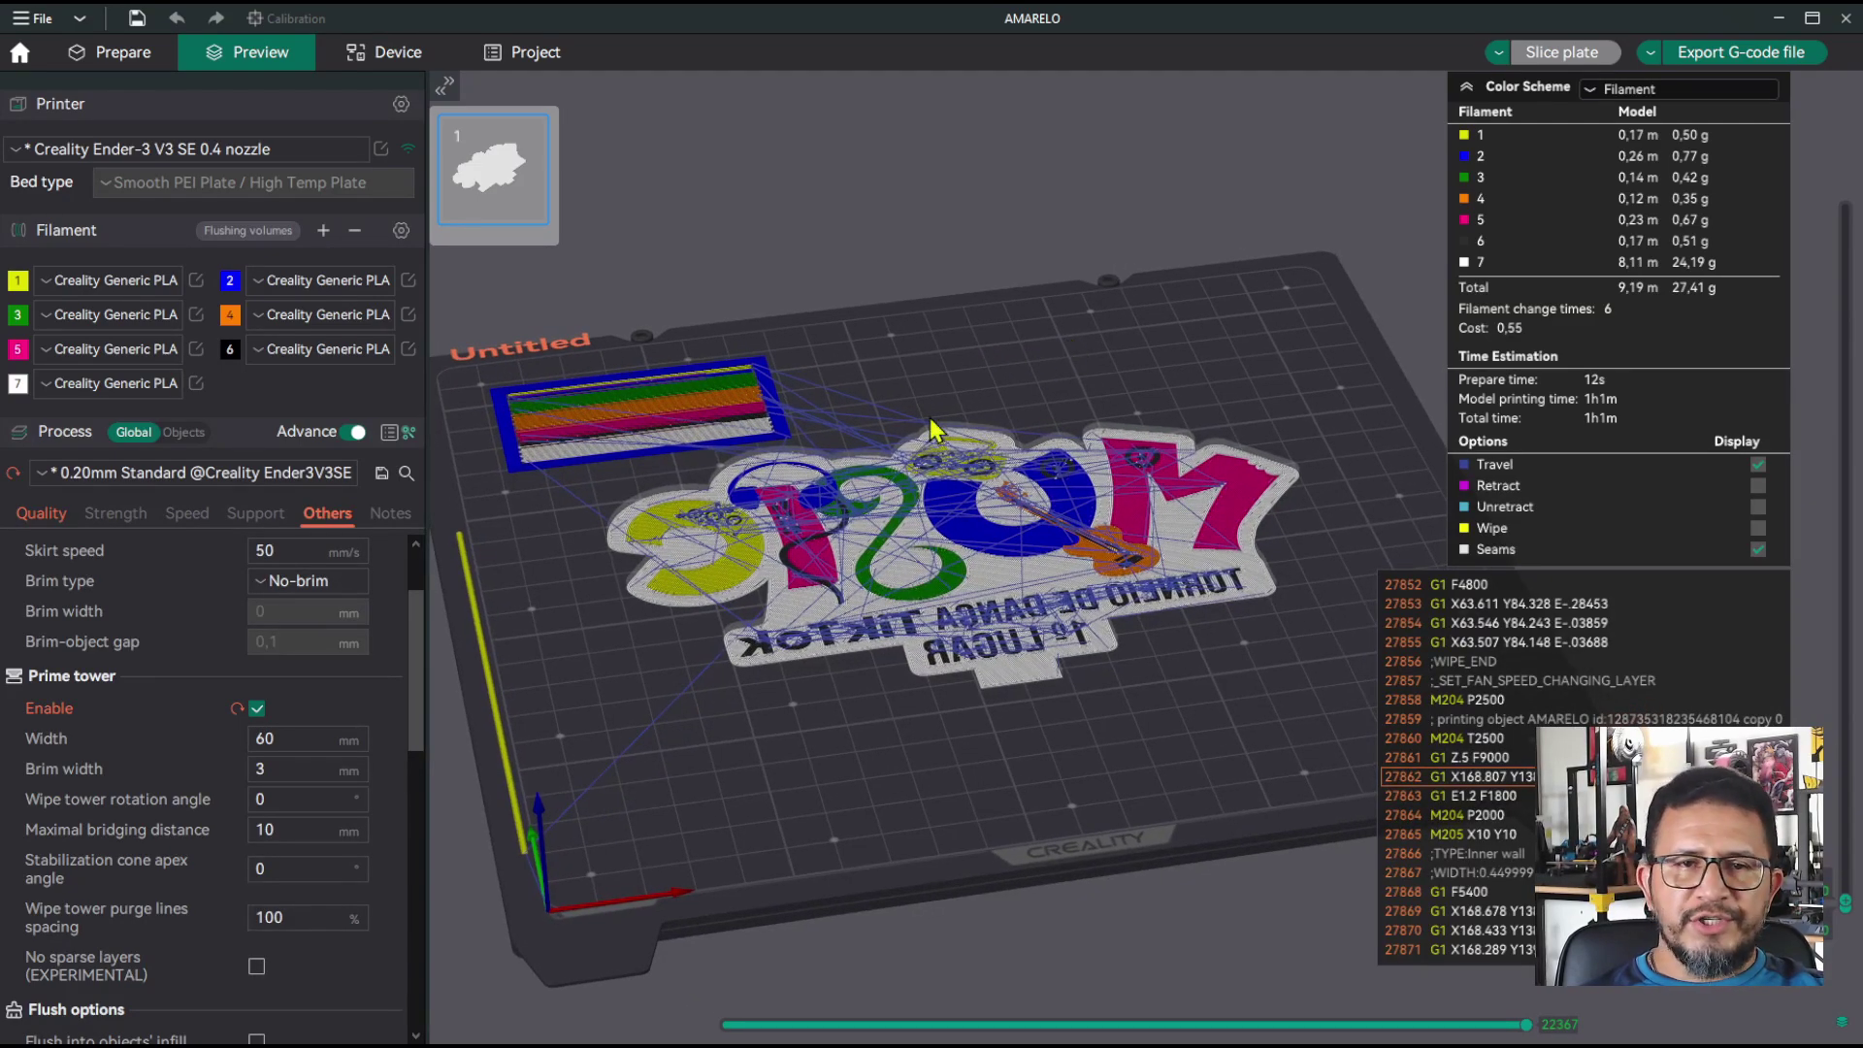
pyautogui.scroll(1, 999, 512)
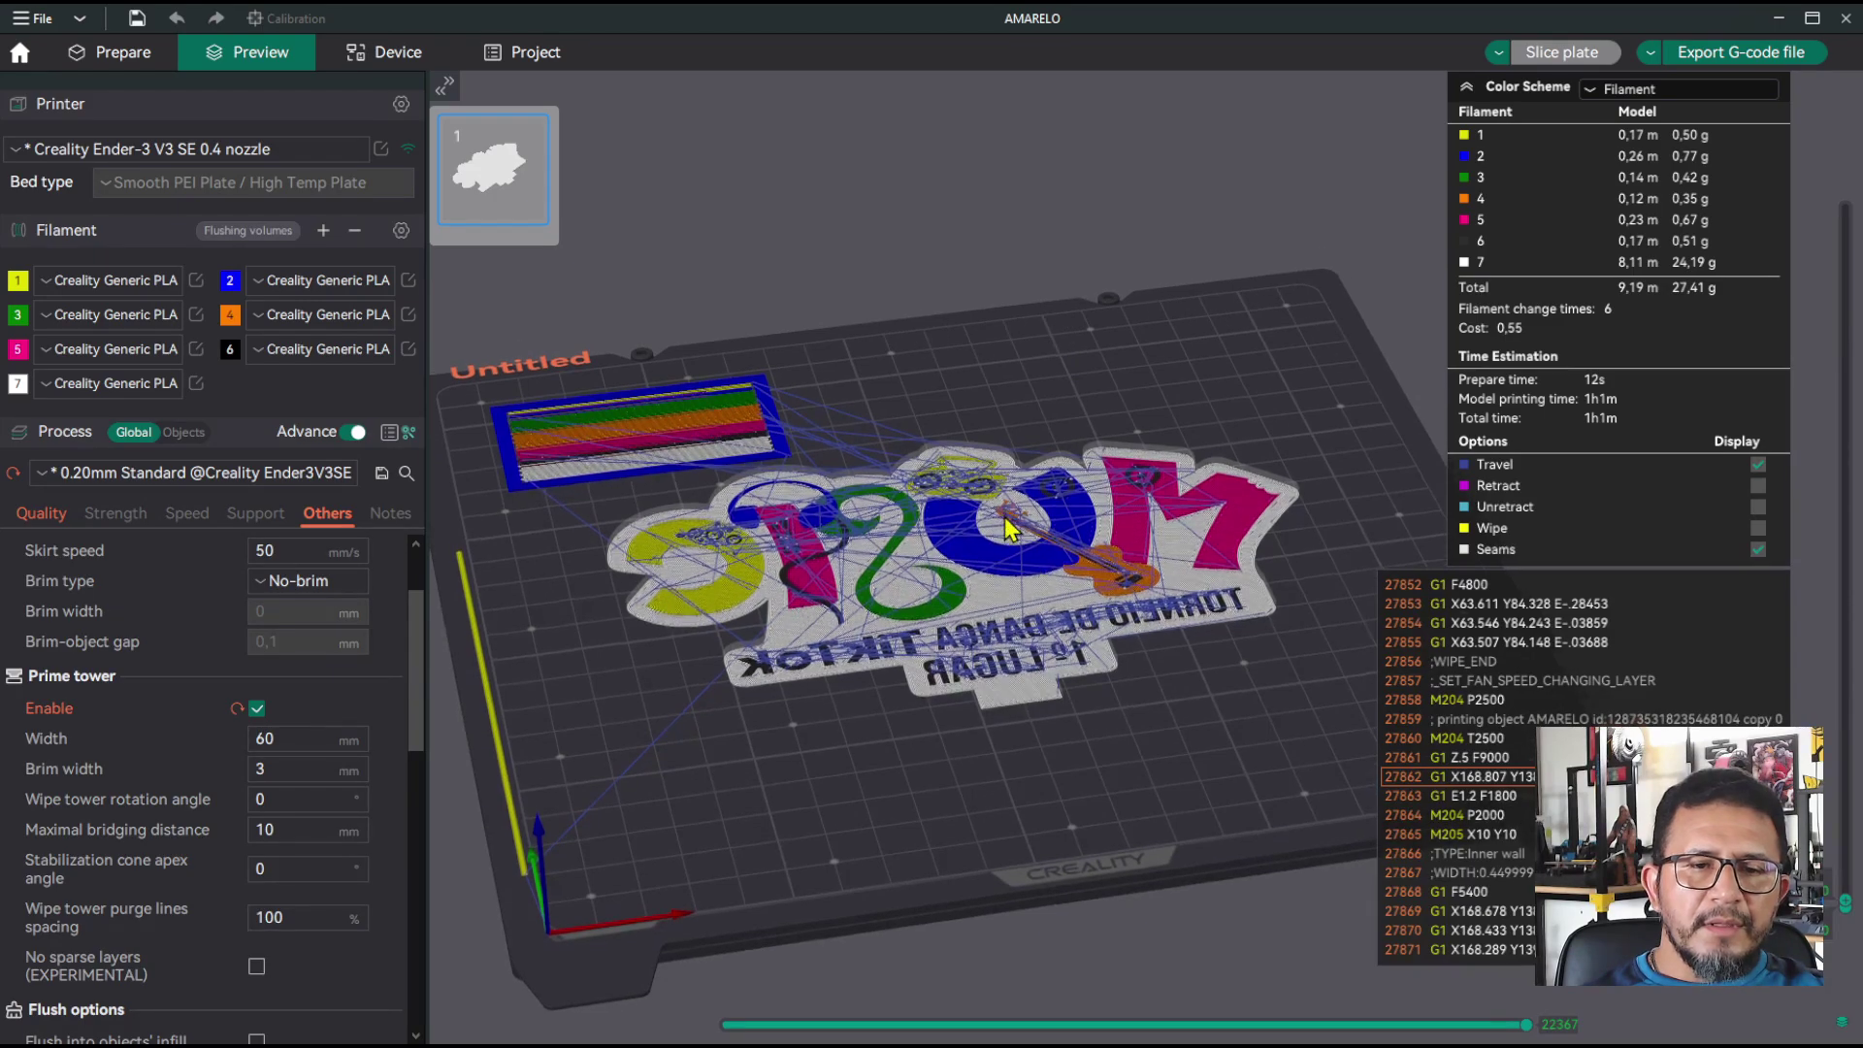
pyautogui.scroll(1, 903, 500)
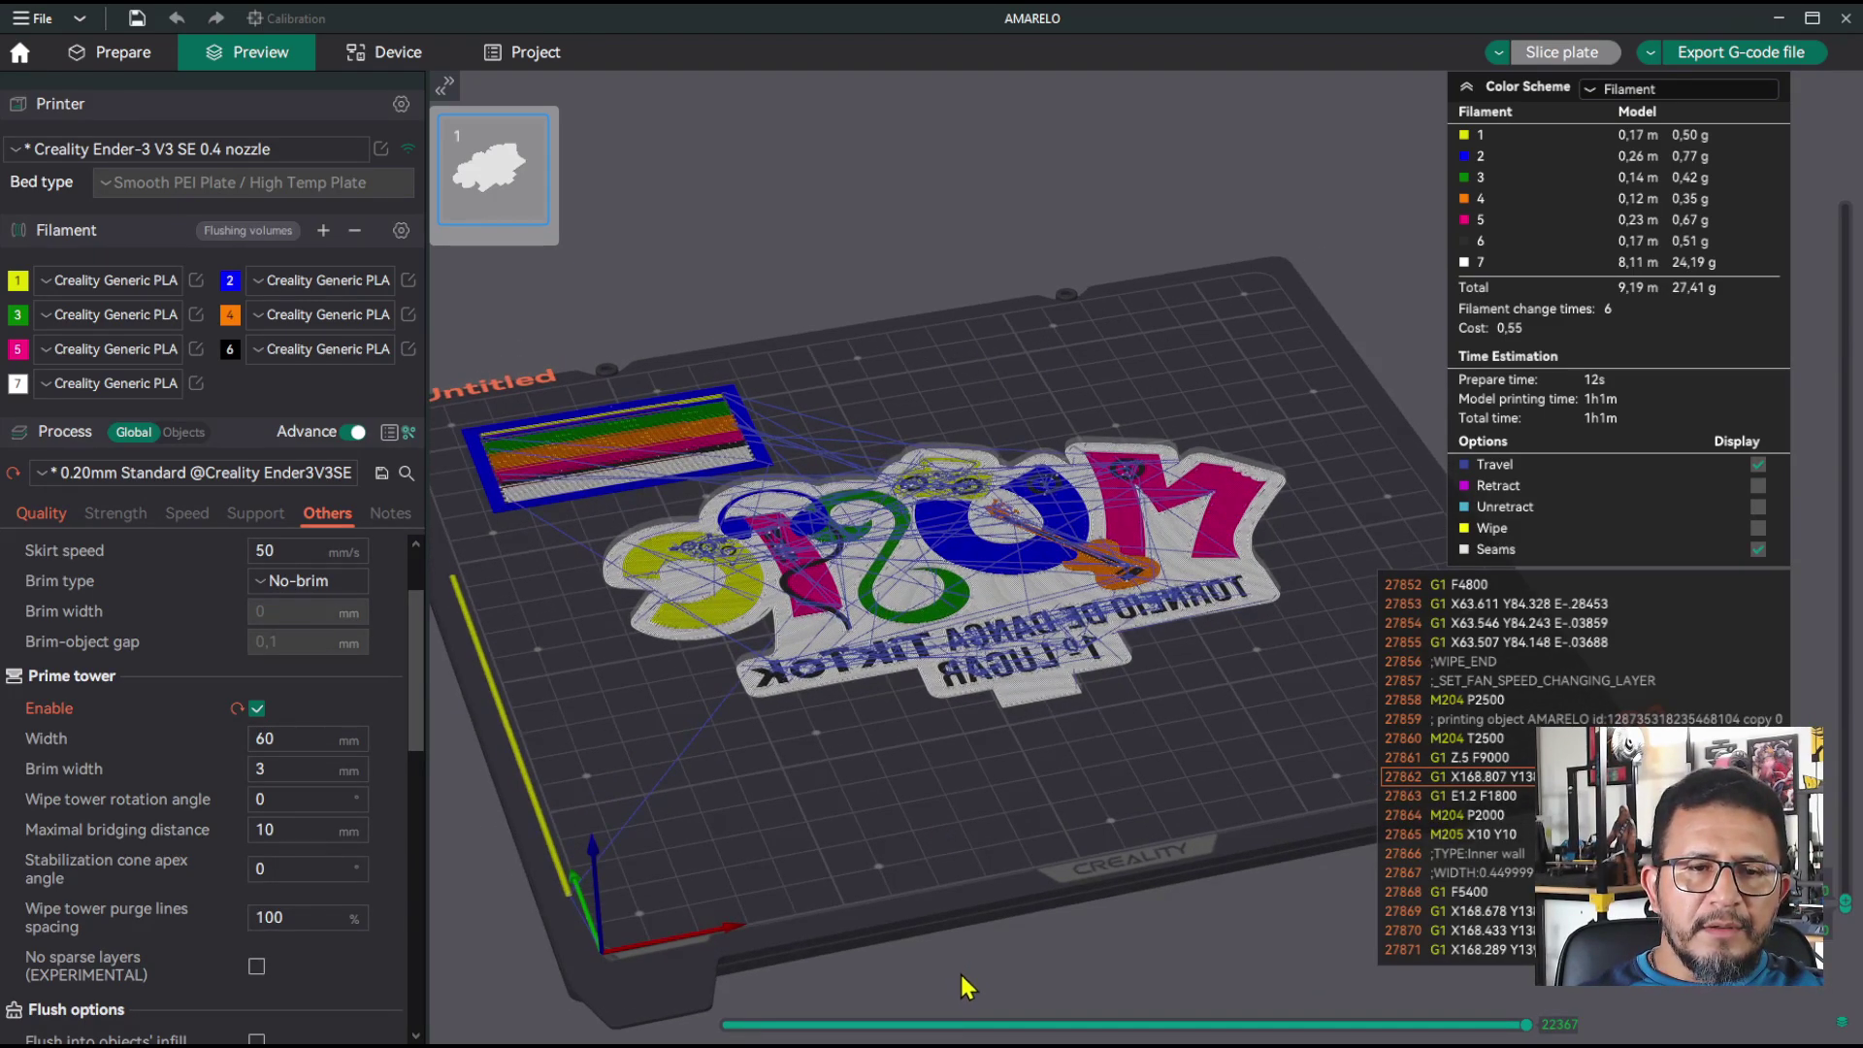
# Step: Switch to Notepad, copy the conditional filament-change line {if layer_num >= 0}M600{endif}; and return to Creality Print
pyautogui.hotkey('alt', 'Tab')
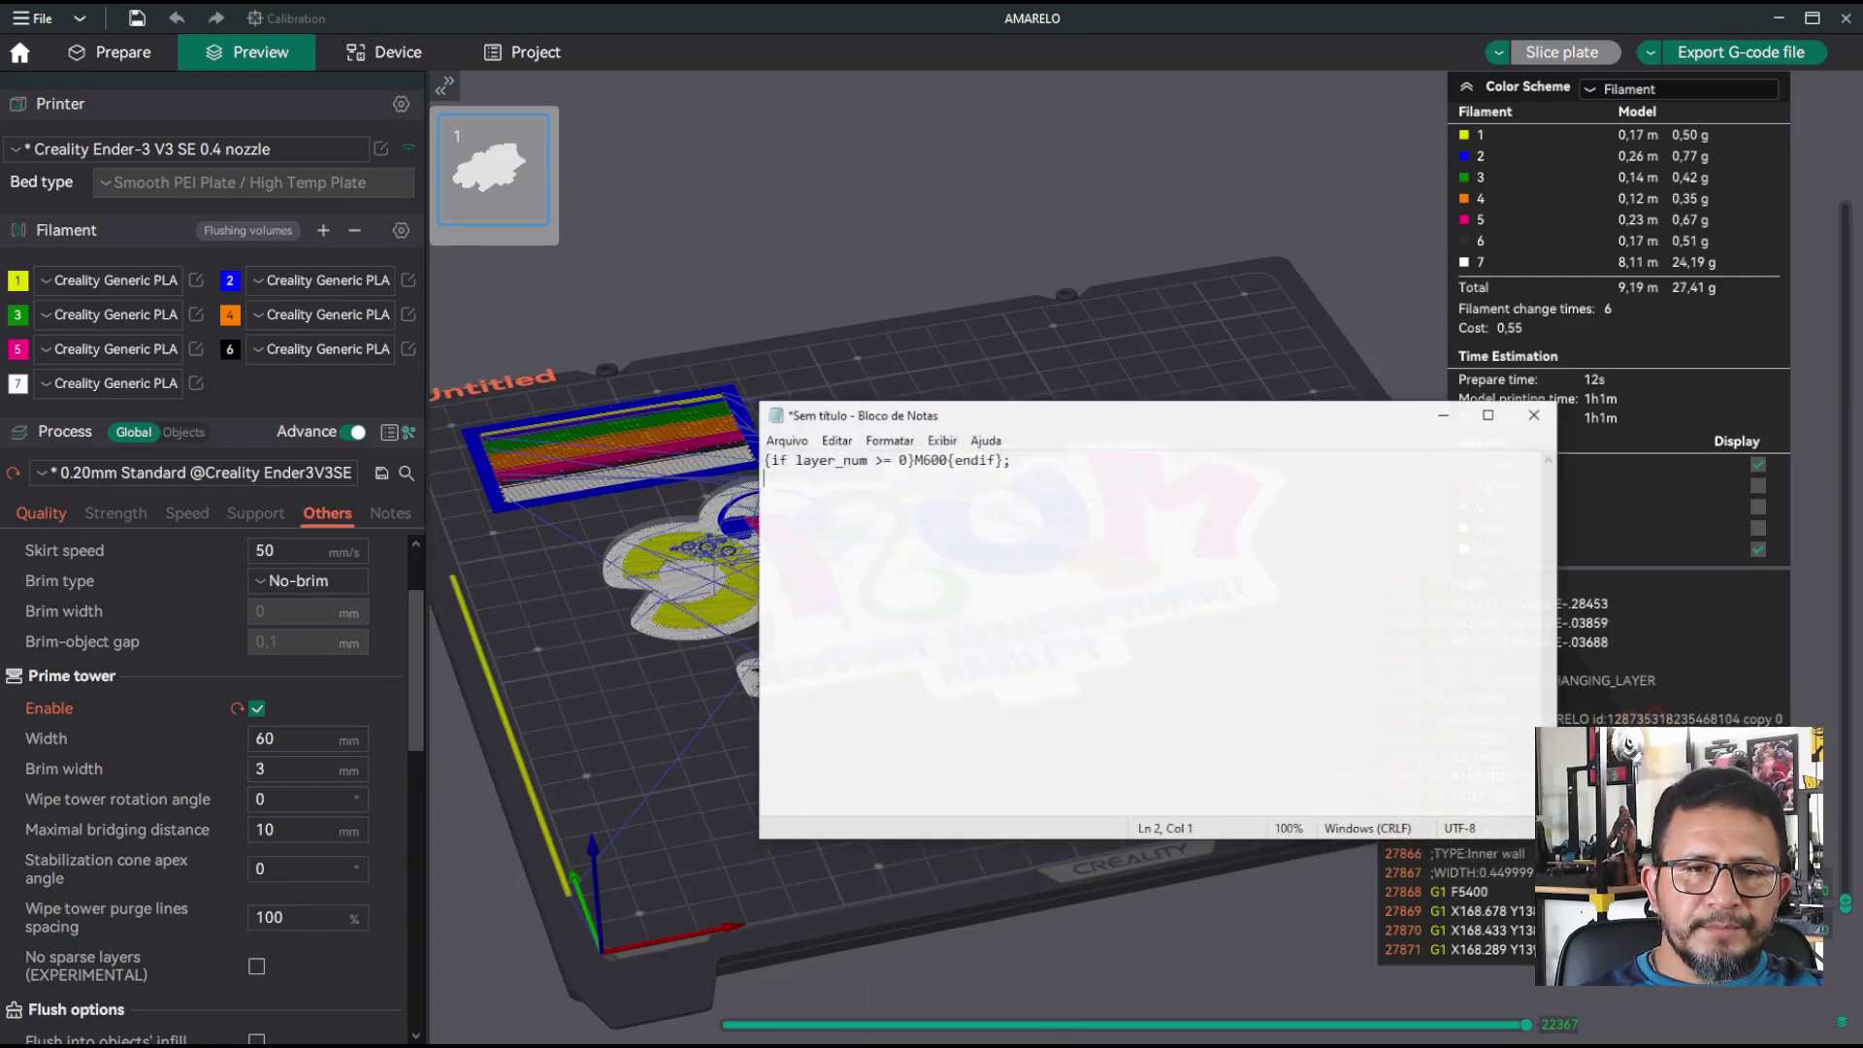
pyautogui.moveTo(1000, 411); pyautogui.dragTo(537, 449)
pyautogui.hotkey('ctrl', 'c')
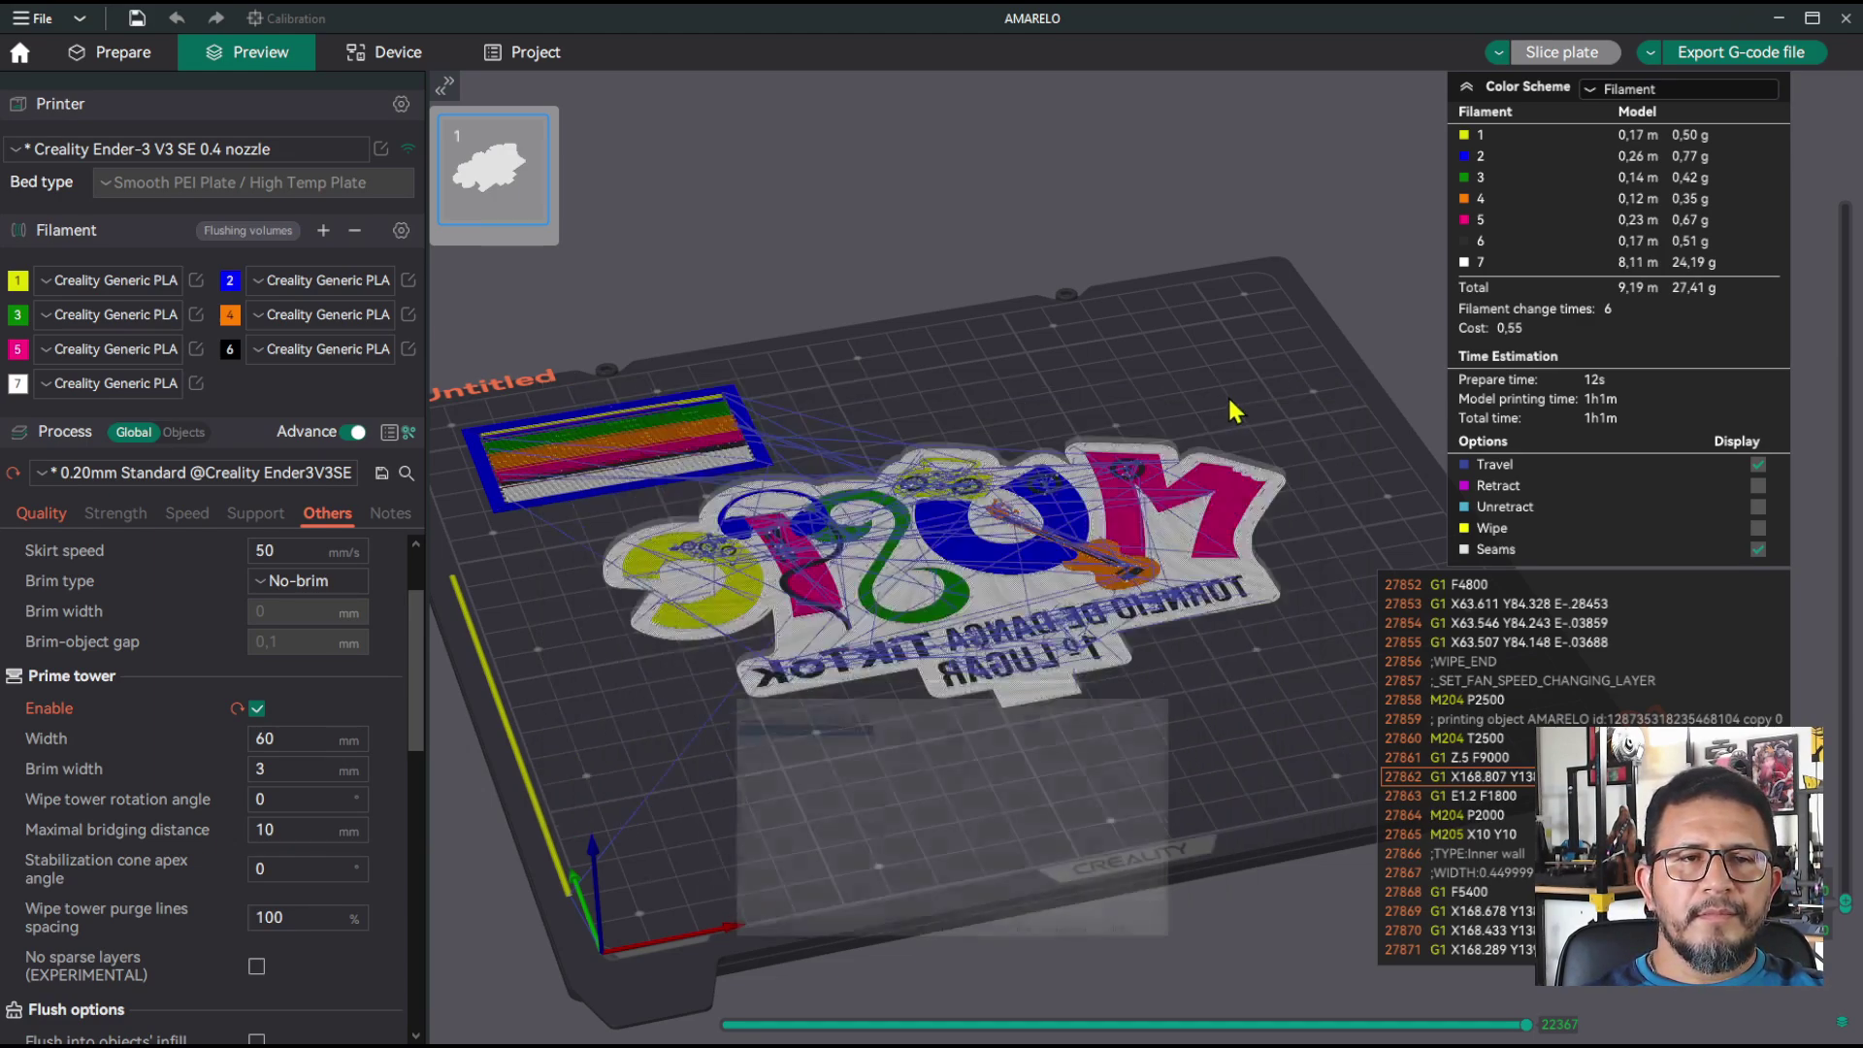
pyautogui.click(1233, 396)
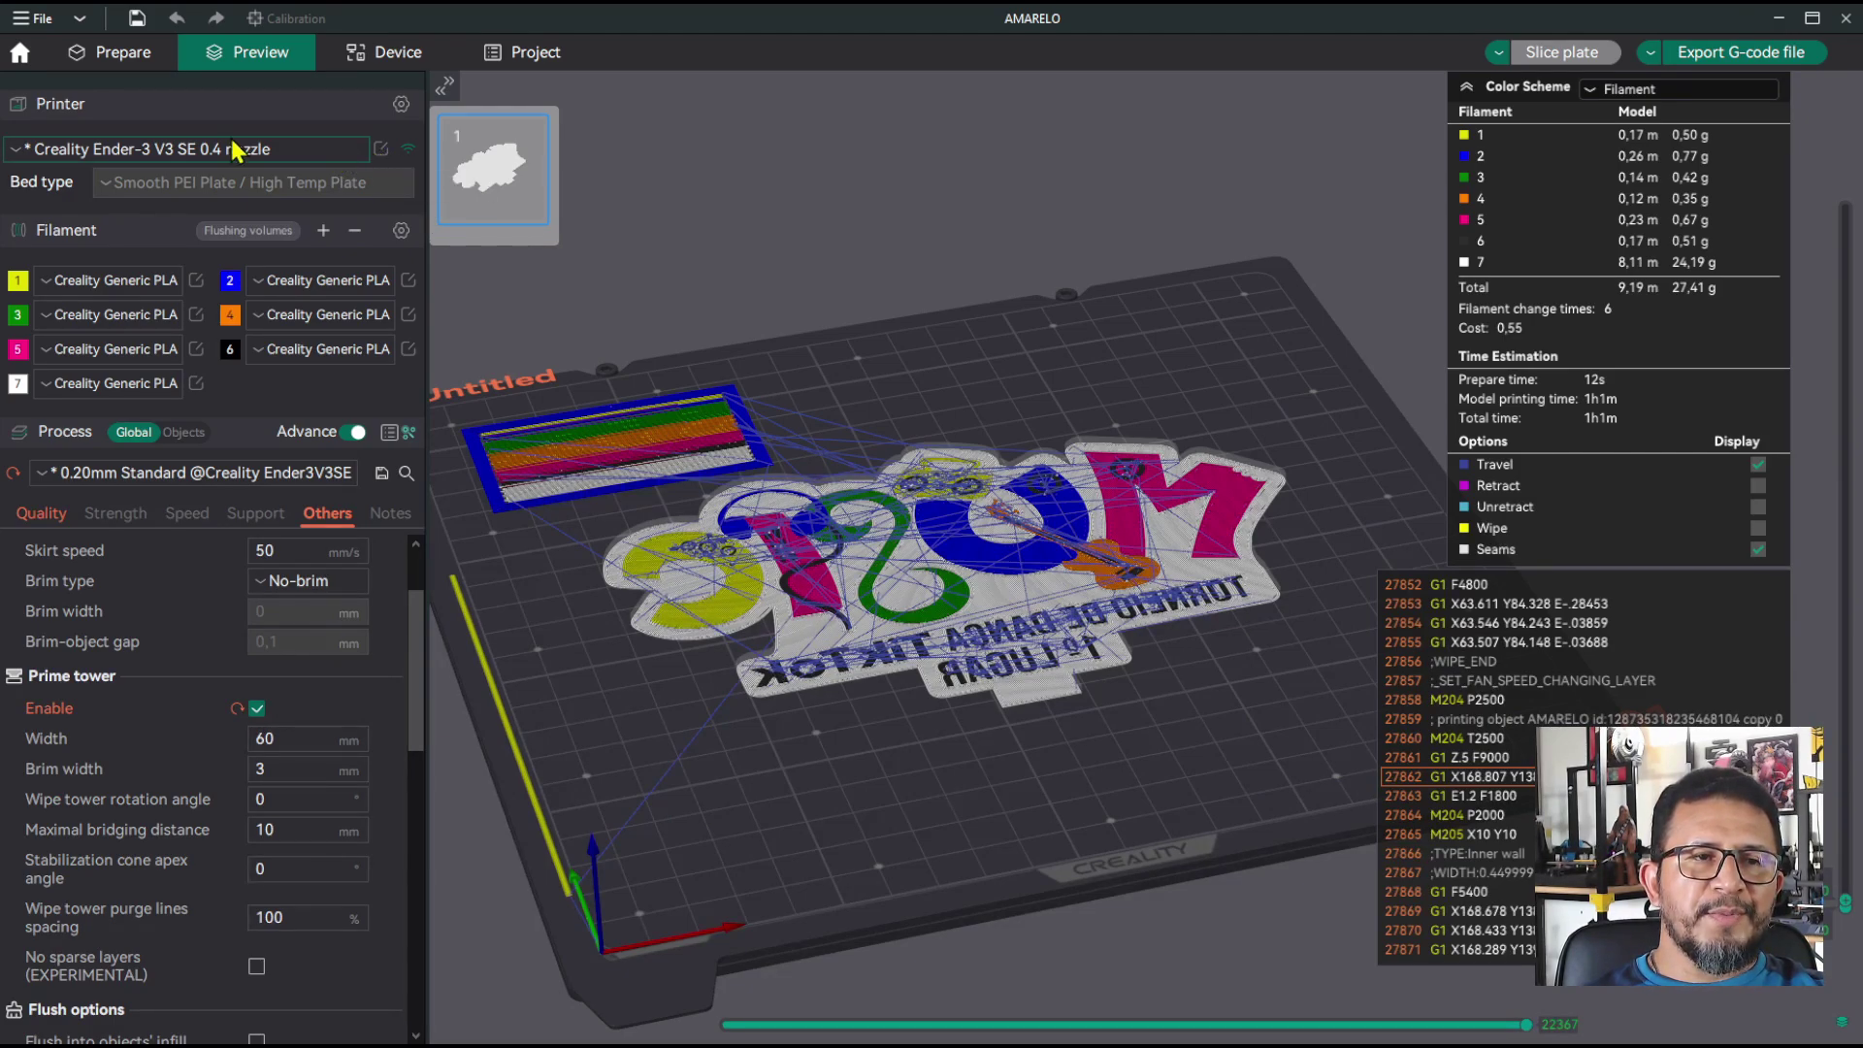
# Step: Replace the printer's Change filament G-code with the copied {if layer_num >= 0}M600{endif}; line, close the printer settings and reslice the plate
pyautogui.click(383, 153)
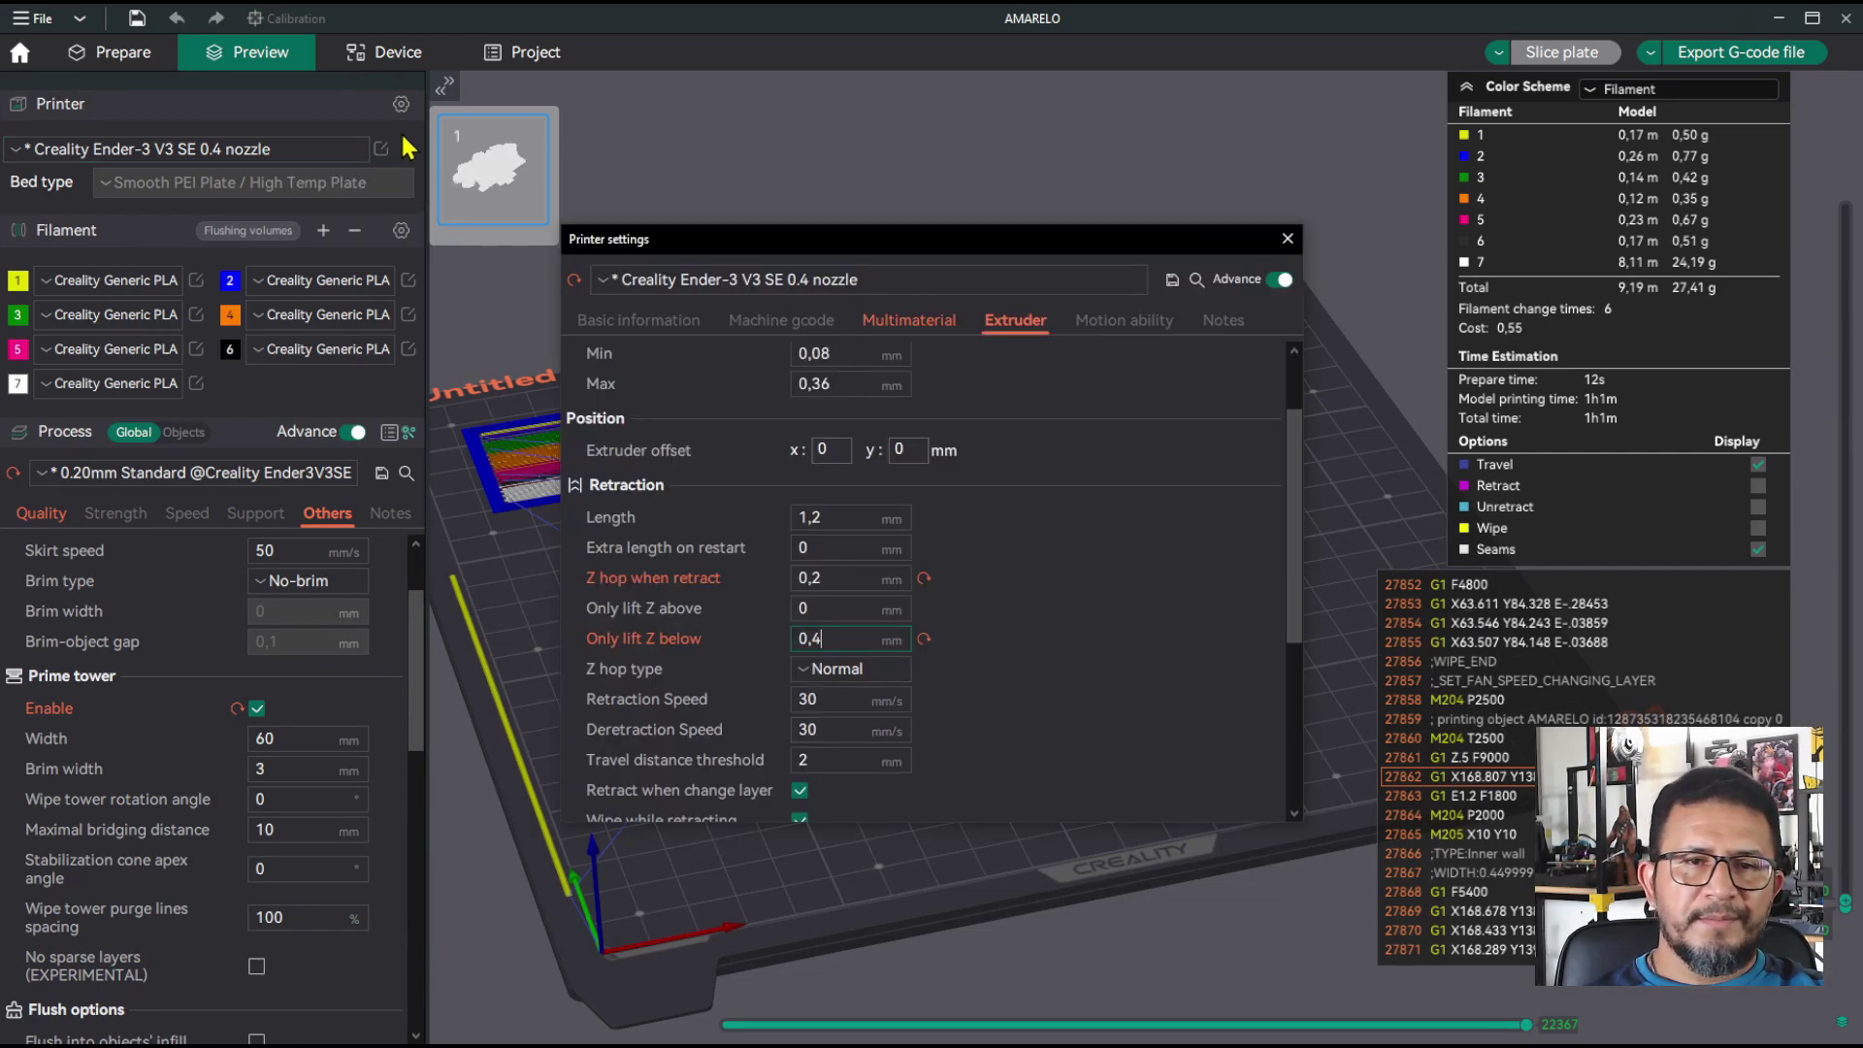
pyautogui.click(774, 323)
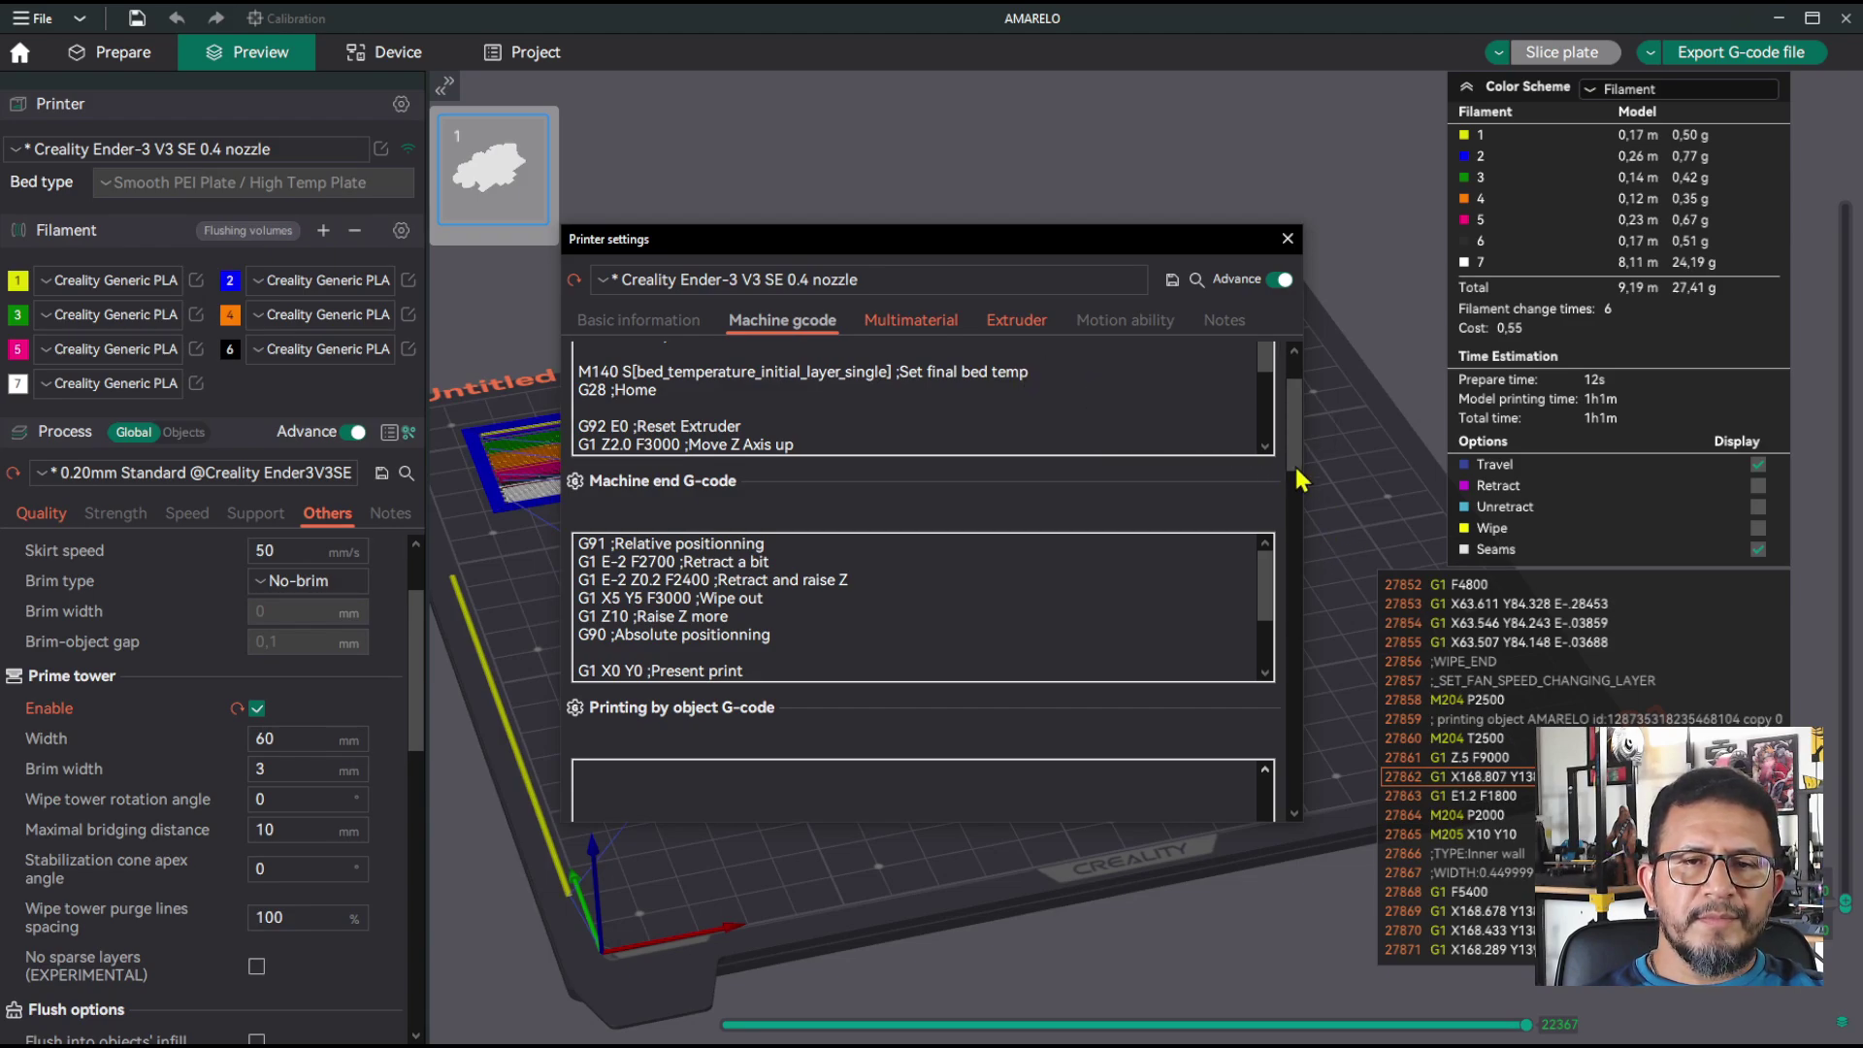
pyautogui.moveTo(1299, 449); pyautogui.dragTo(1298, 677)
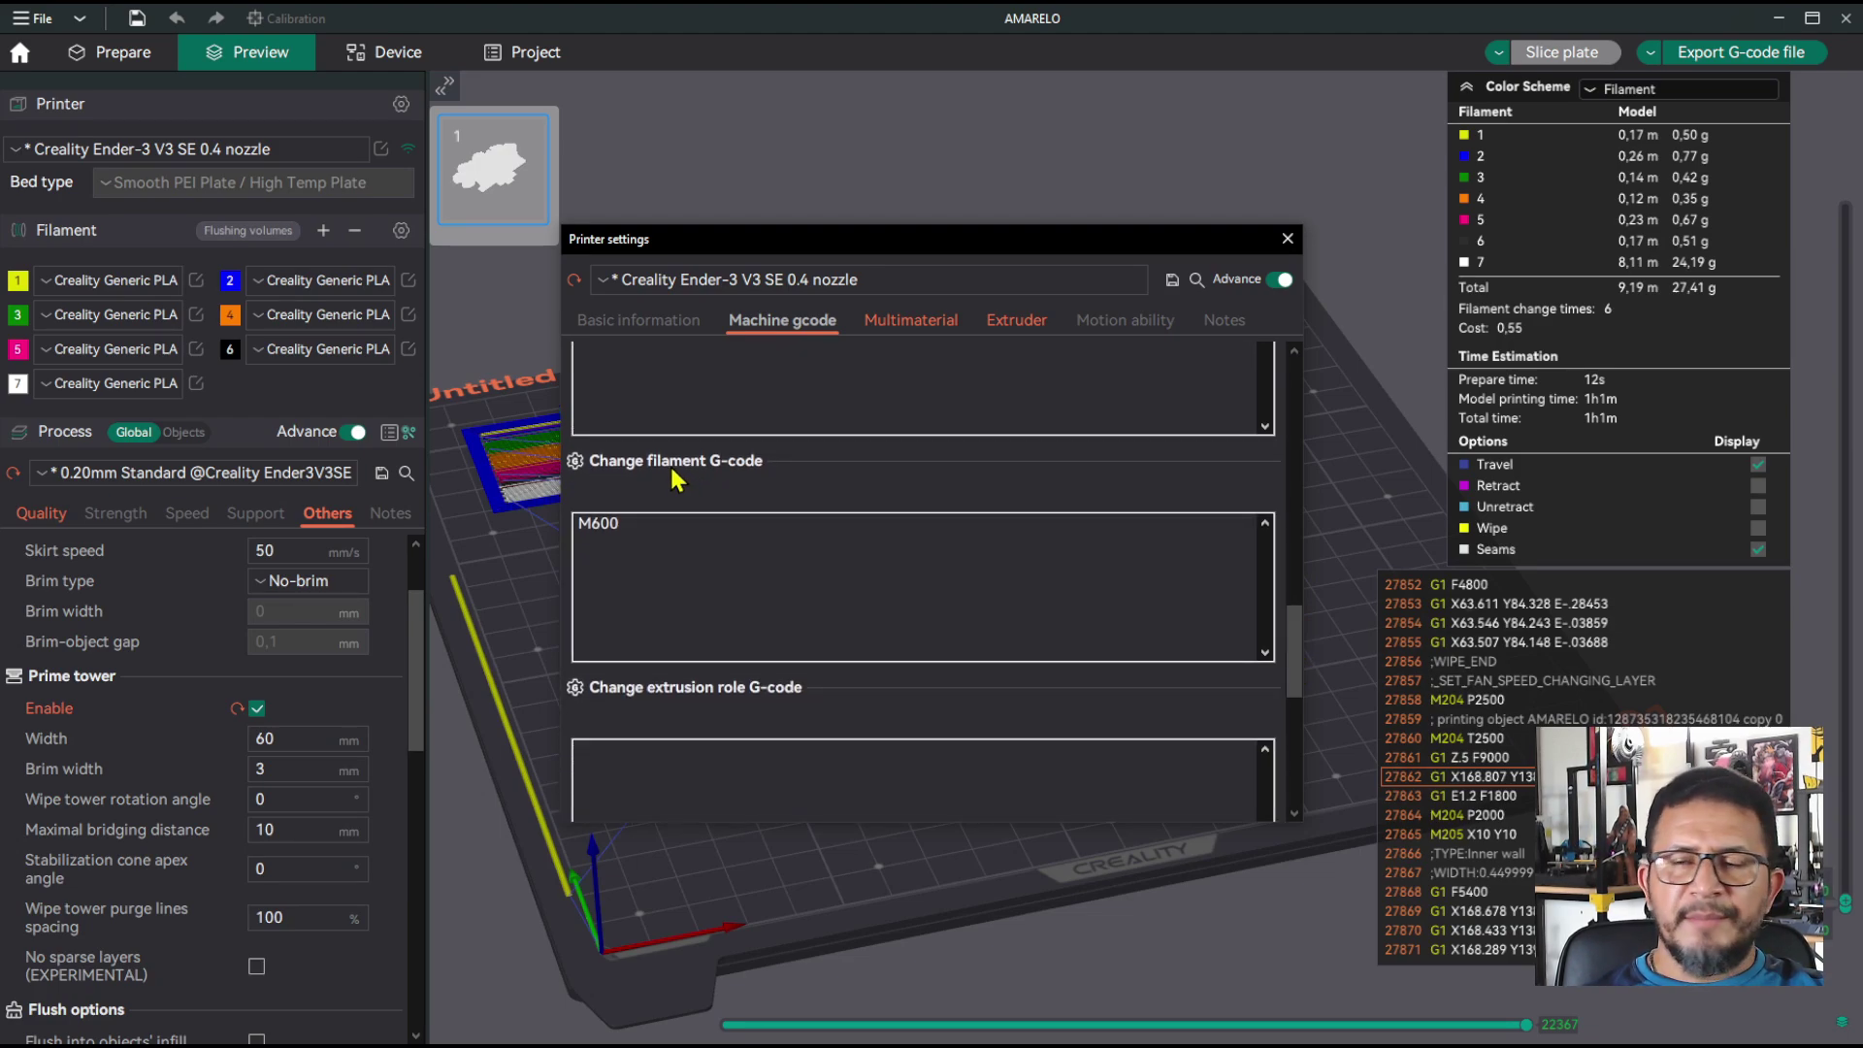
pyautogui.doubleClick(624, 533)
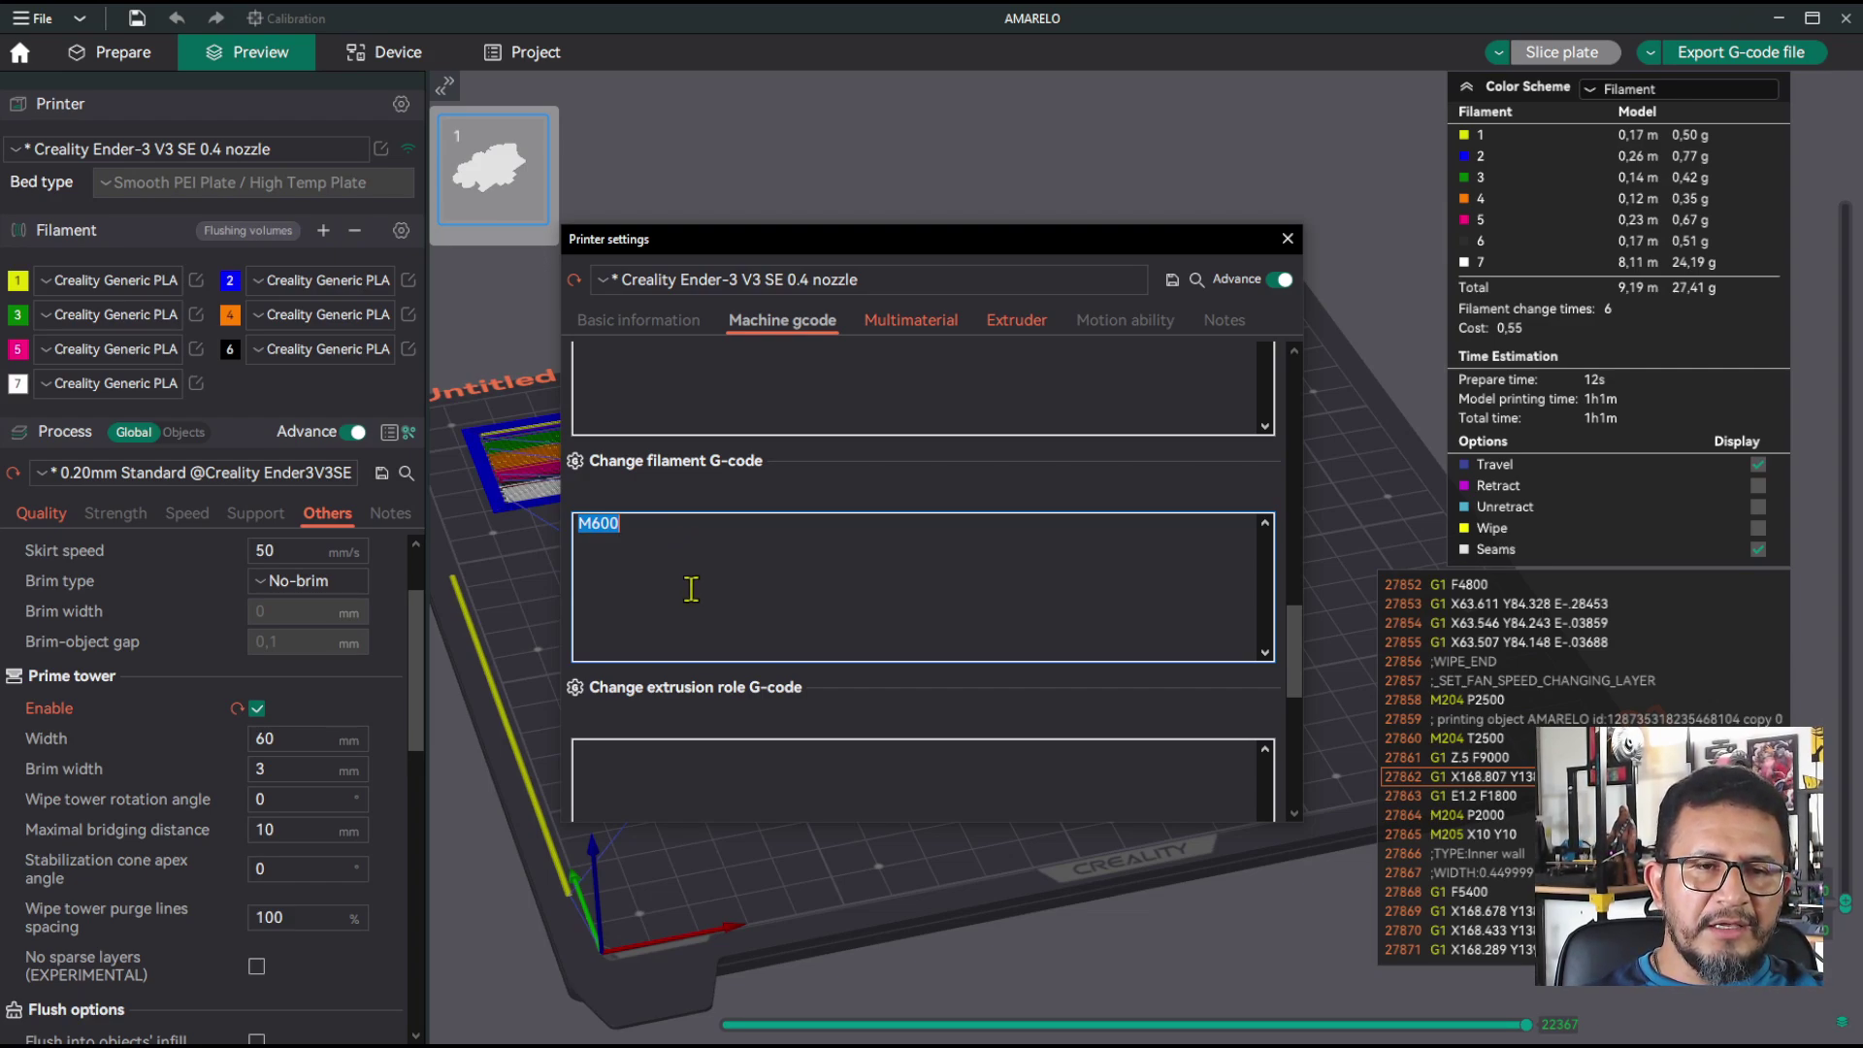
pyautogui.hotkey('ctrl', 'v')
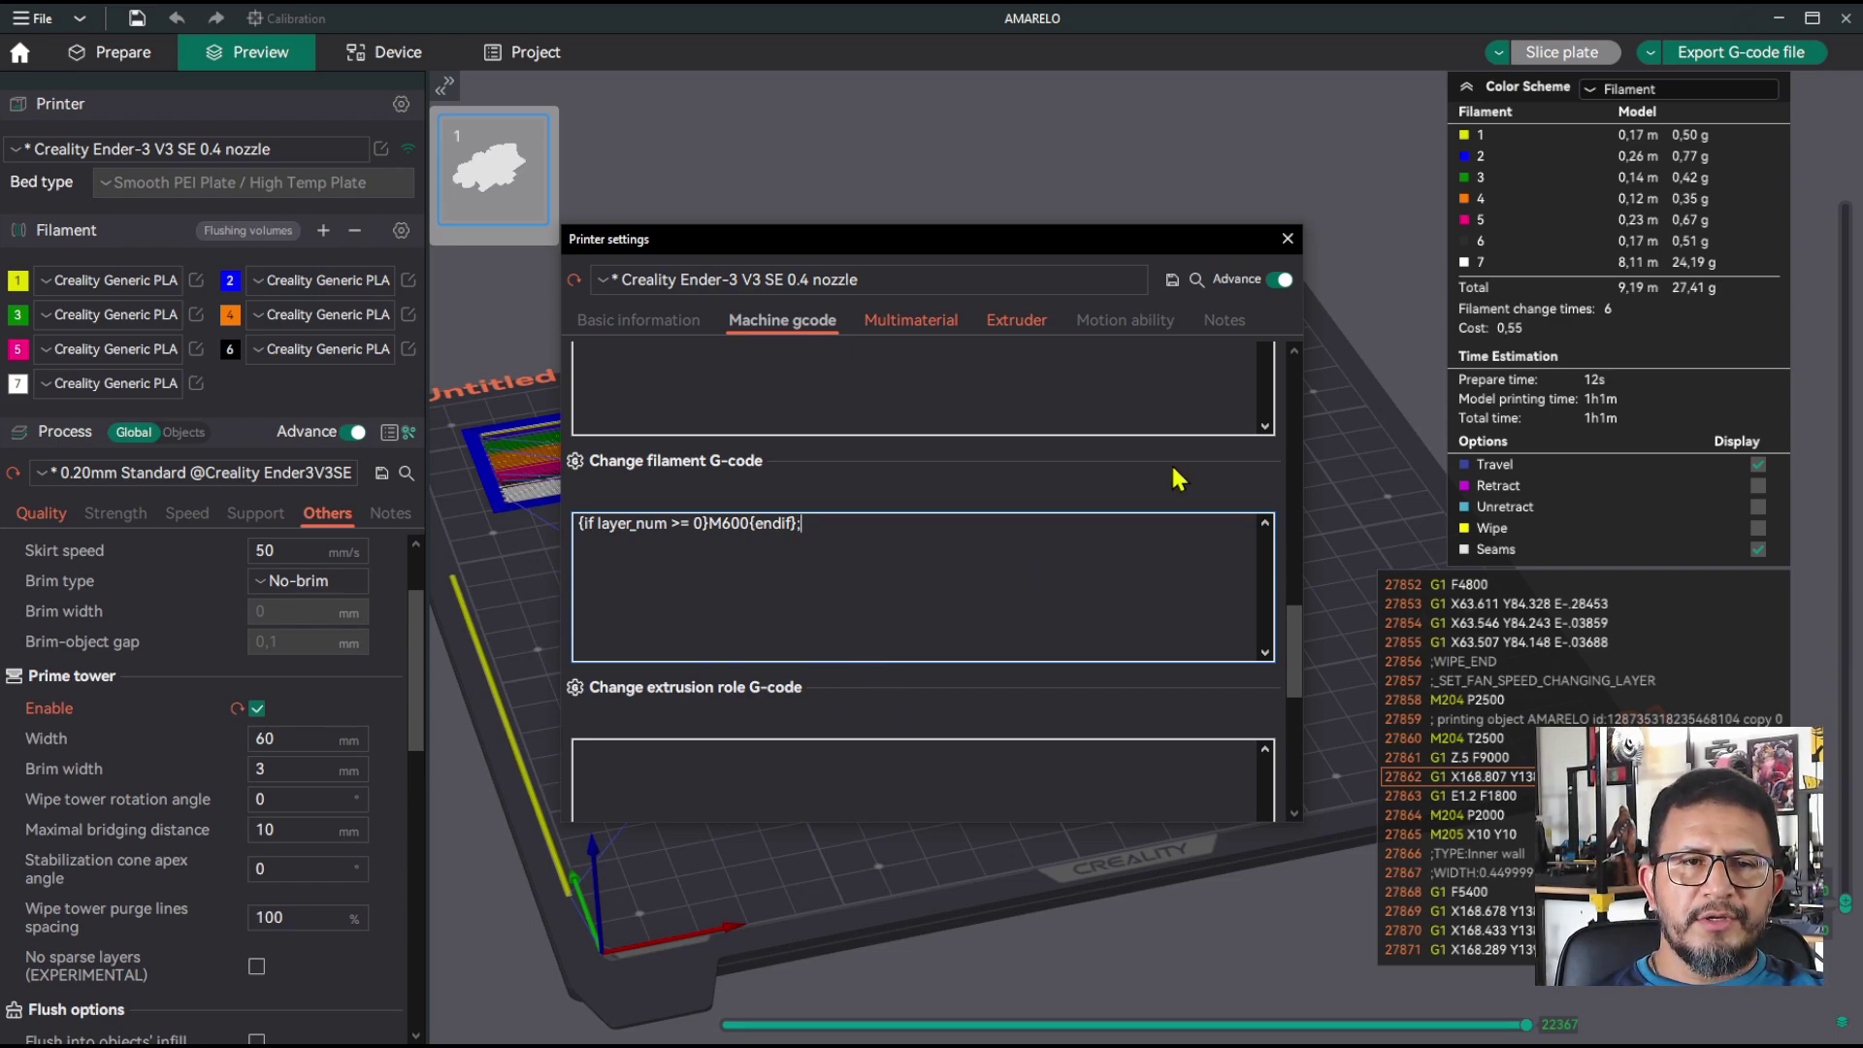
pyautogui.click(1286, 239)
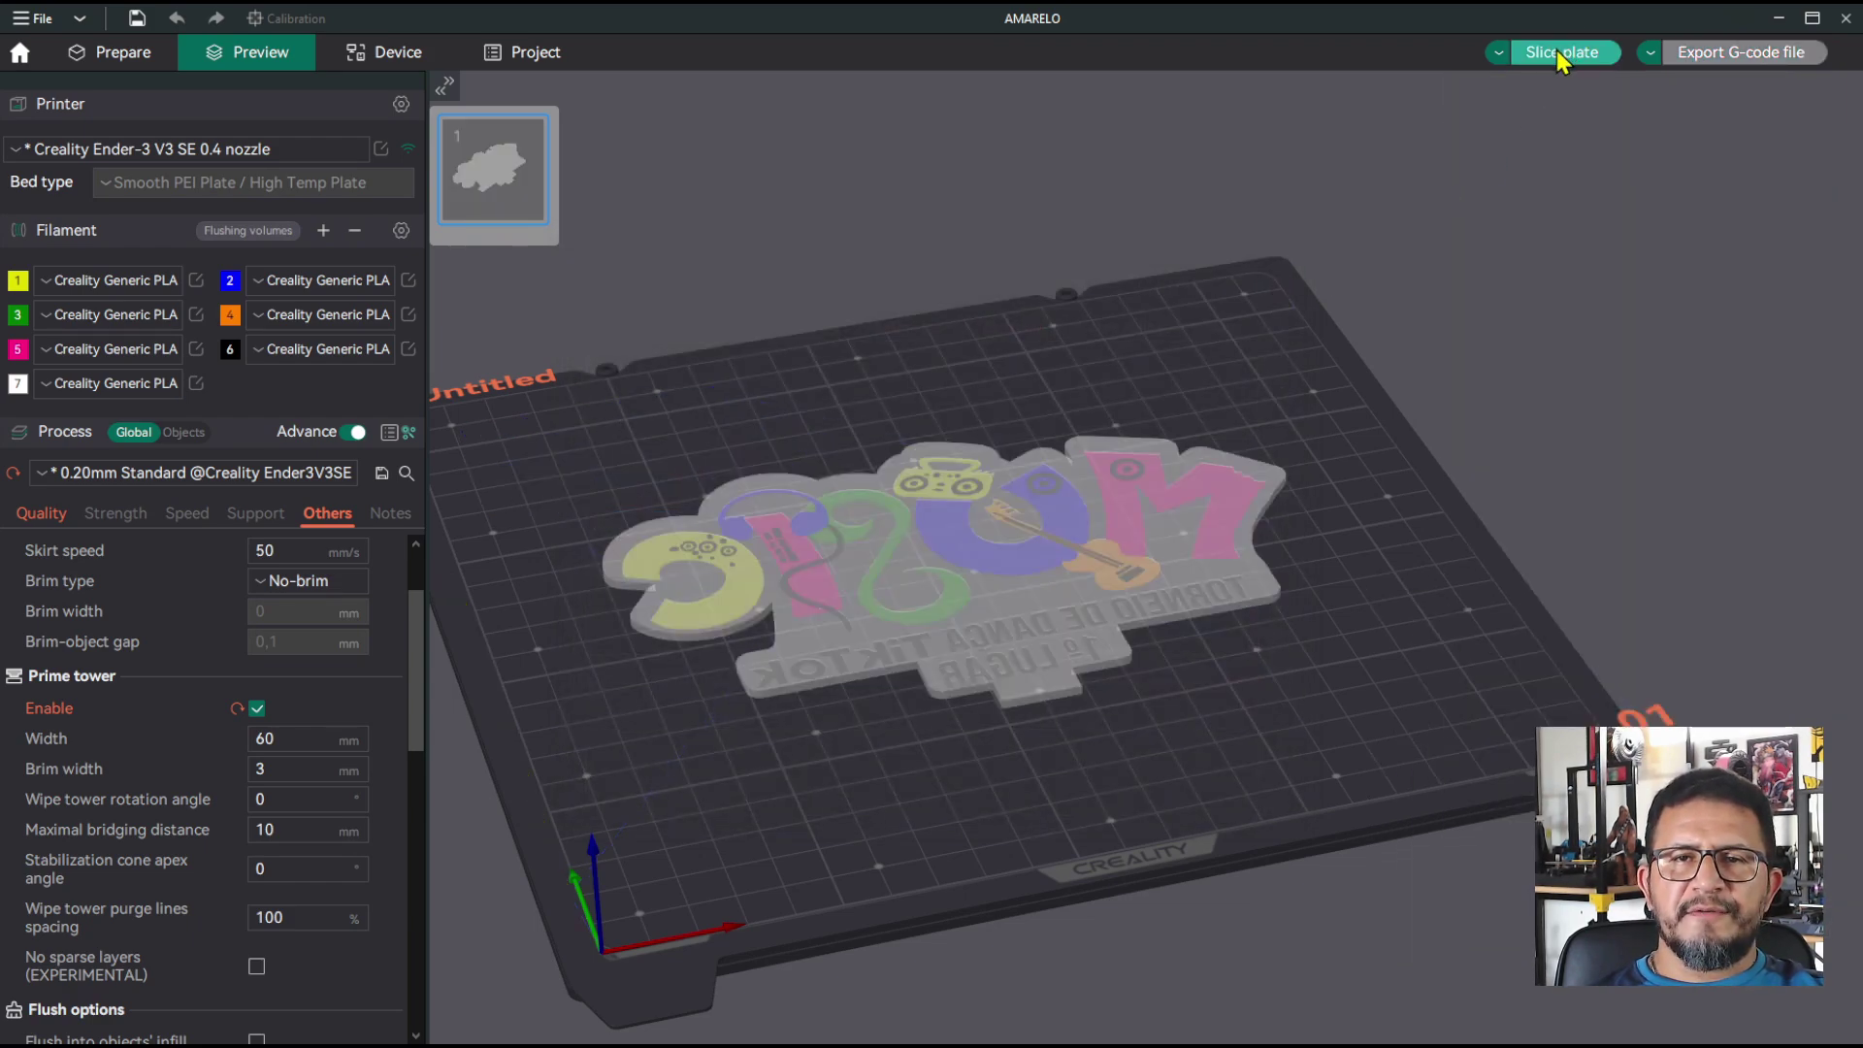
pyautogui.click(1566, 54)
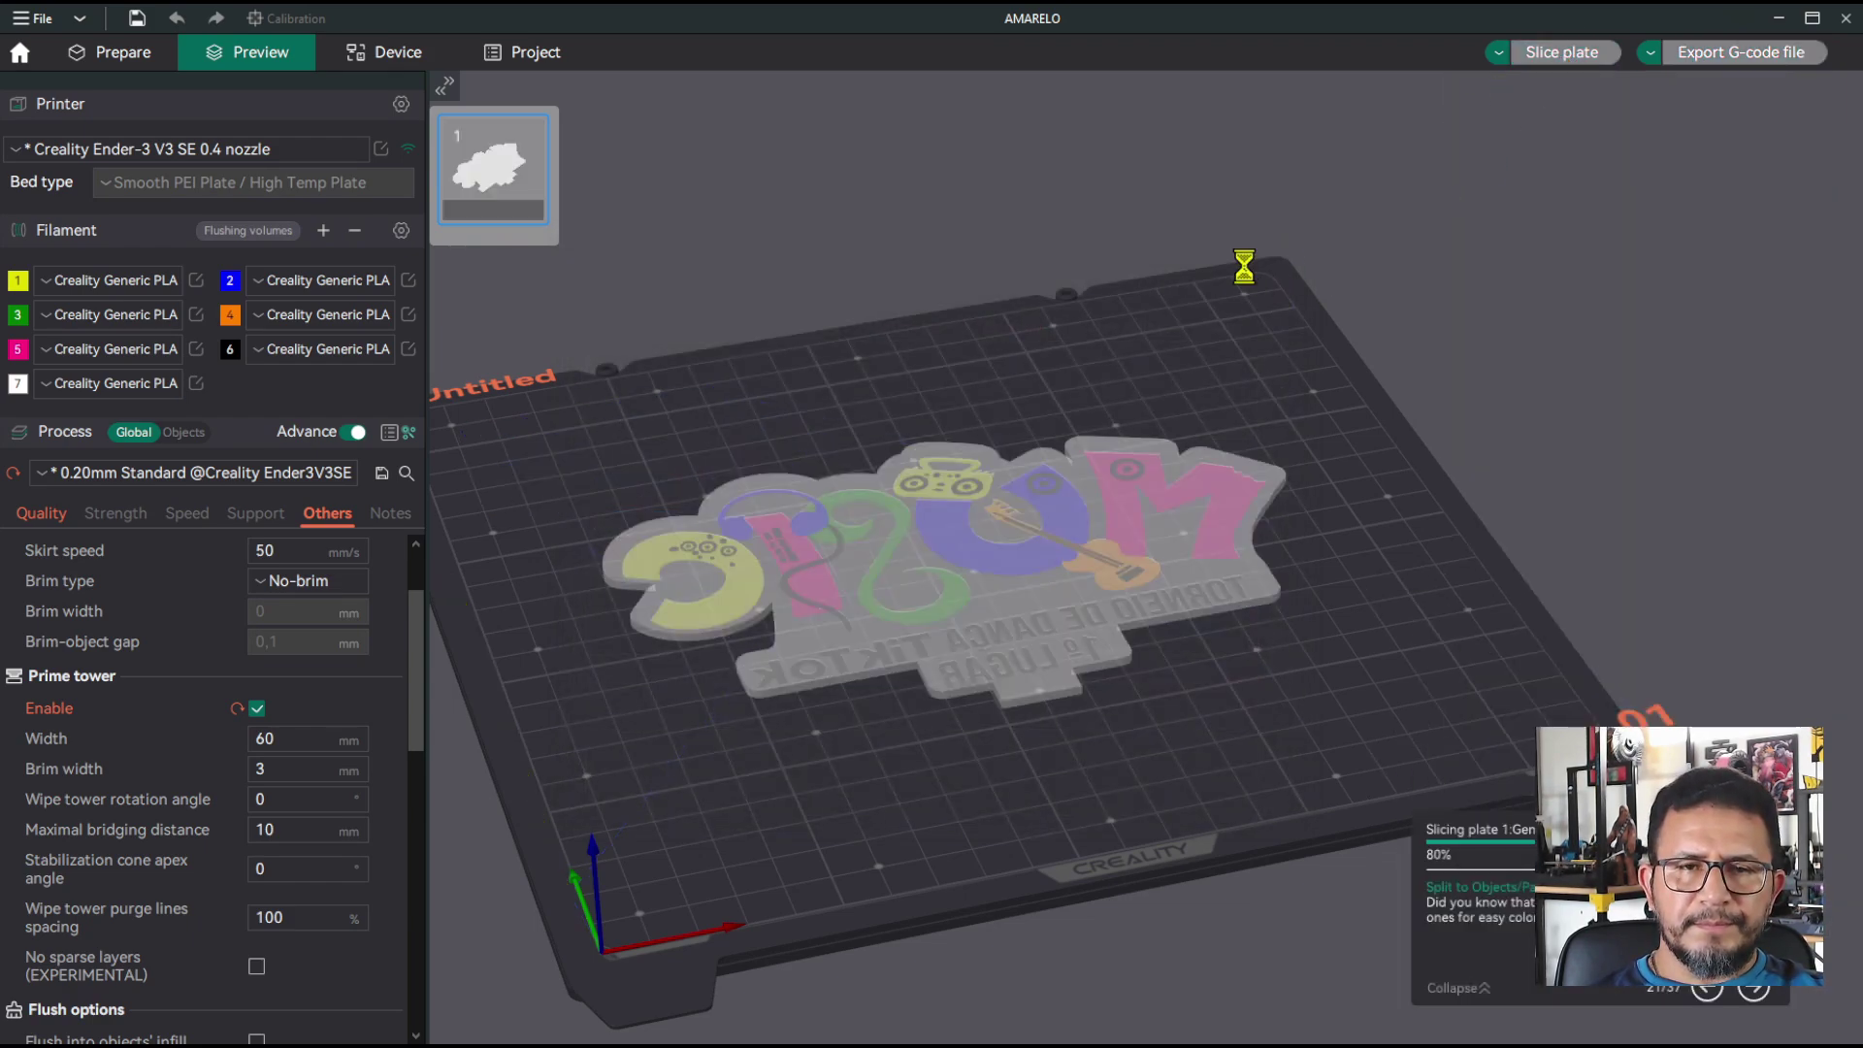